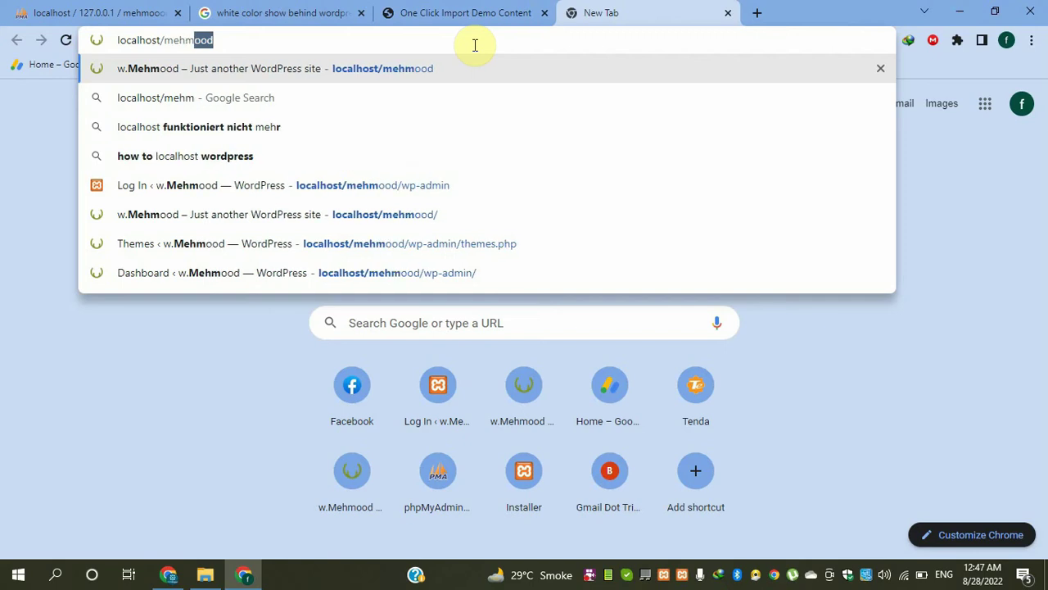
- Load localhost/mehmood and scroll through the Martfury home page
key(Return)
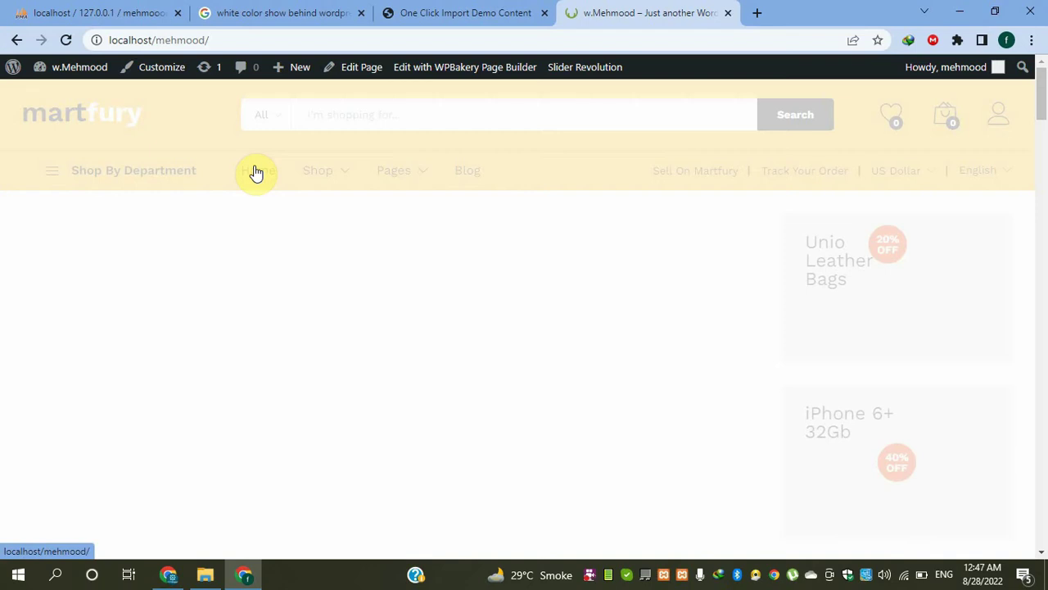
scroll(400, 239, down, 3)
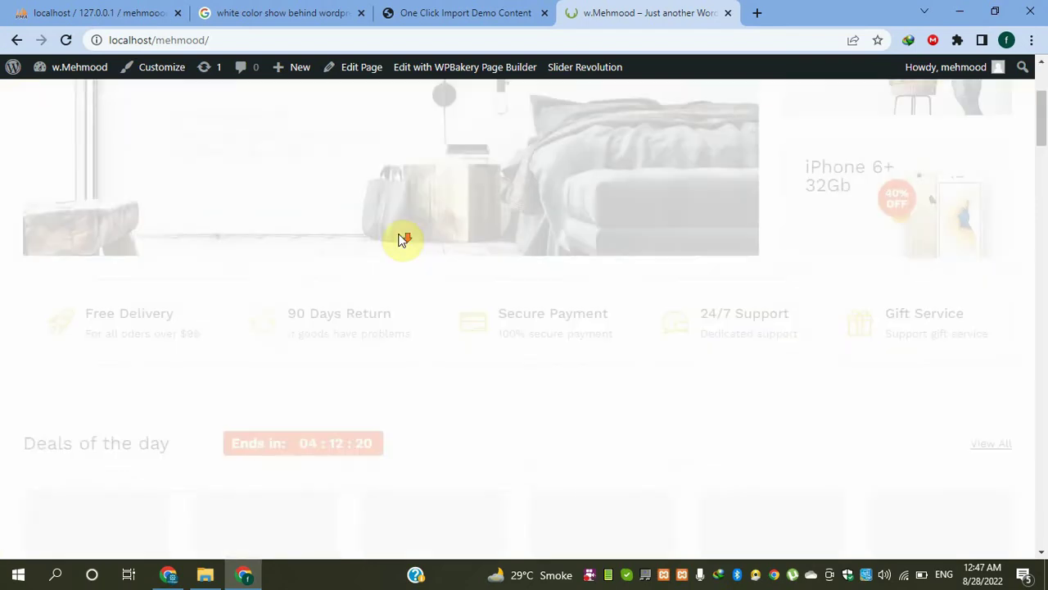
scroll(401, 239, up, 2)
scroll(400, 239, up, 1)
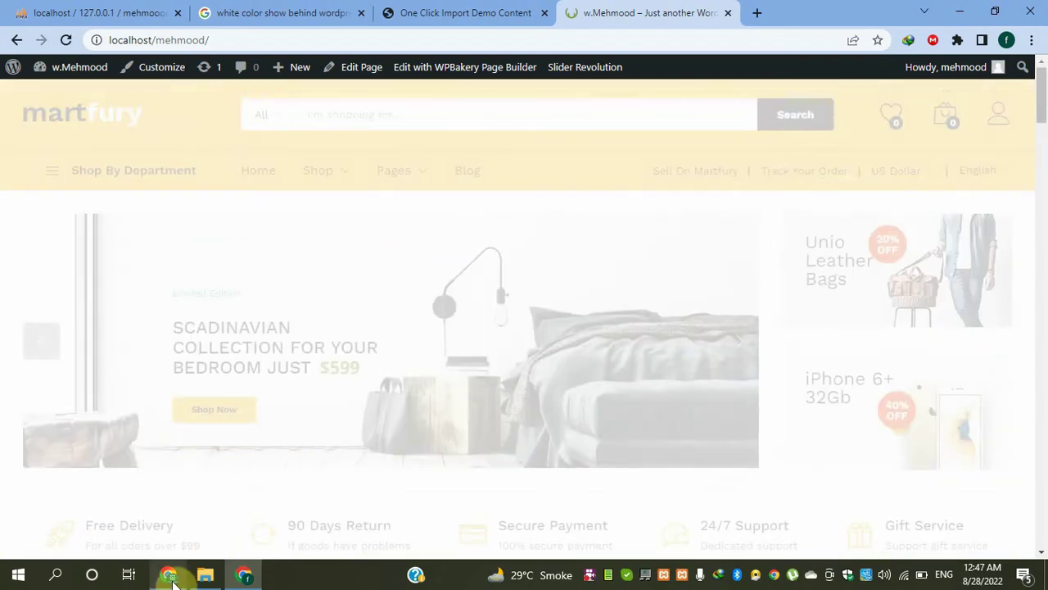
scroll(291, 363, down, 3)
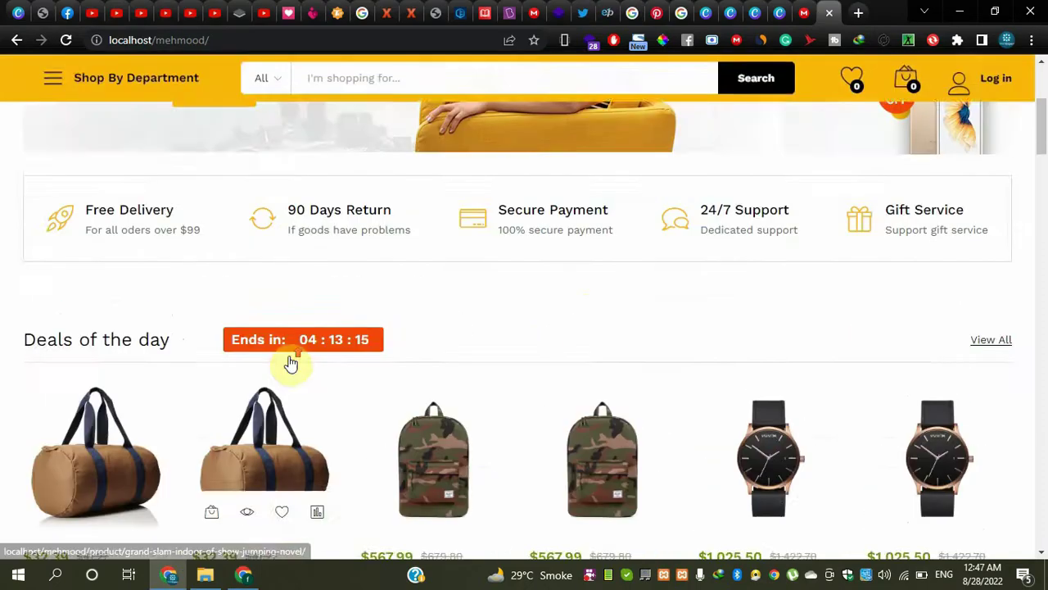
scroll(279, 245, up, 4)
- Append wp-admin to the site address and go to the admin login
click(263, 42)
click(263, 43)
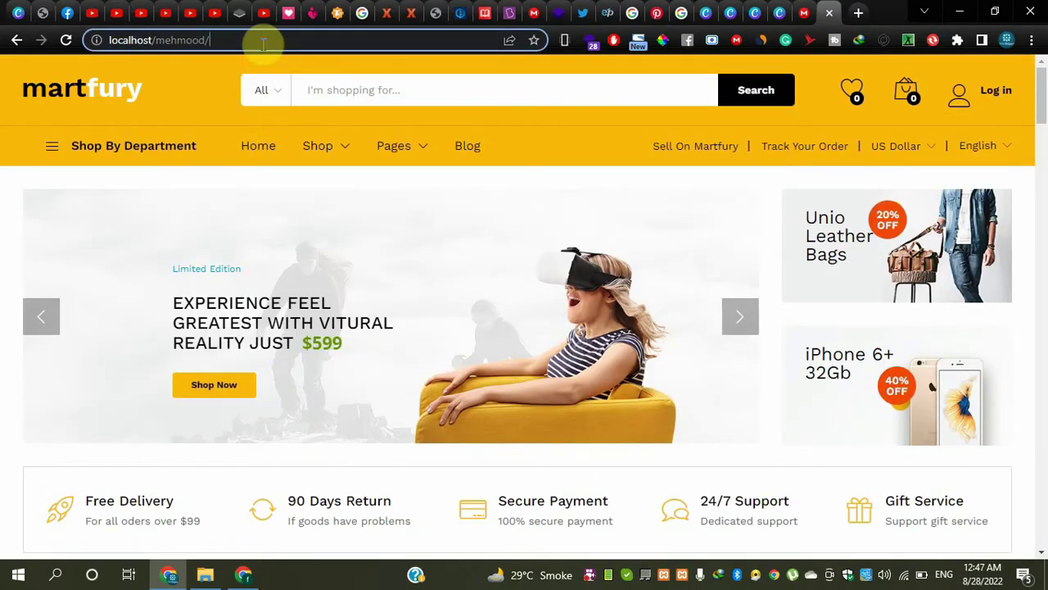
text(w)
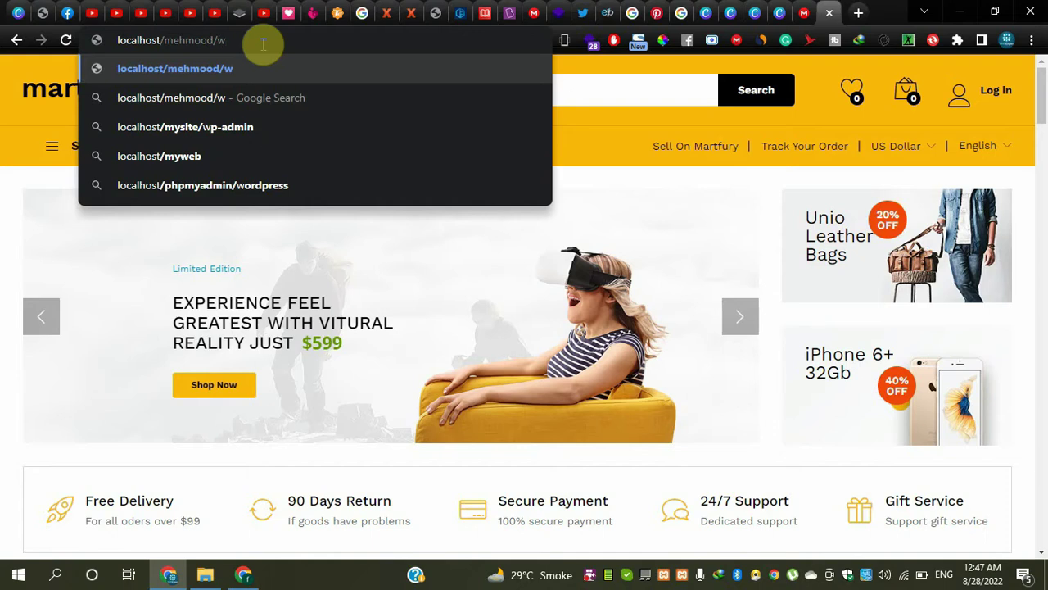
text(p-admin)
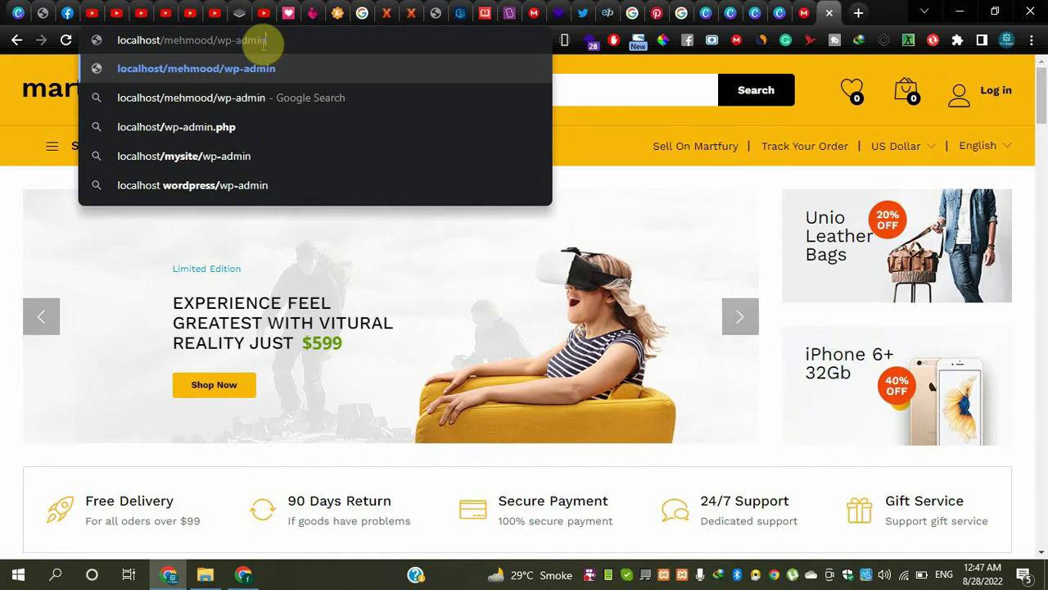
key(Return)
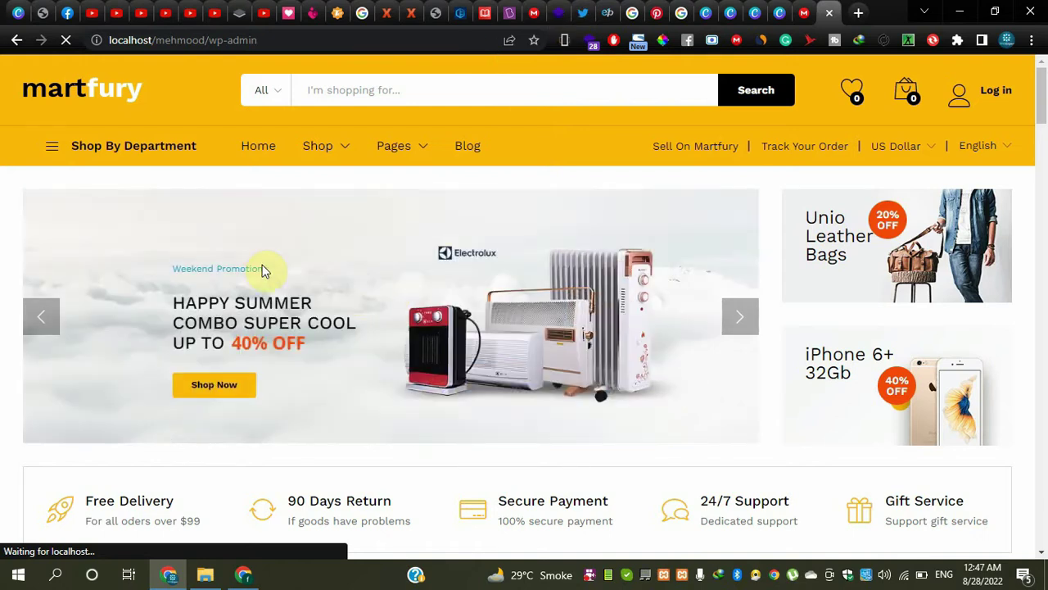
- Submit the login form, then correct the username, re-enter the password and log in
scroll(266, 270, down, 2)
scroll(266, 270, down, 1)
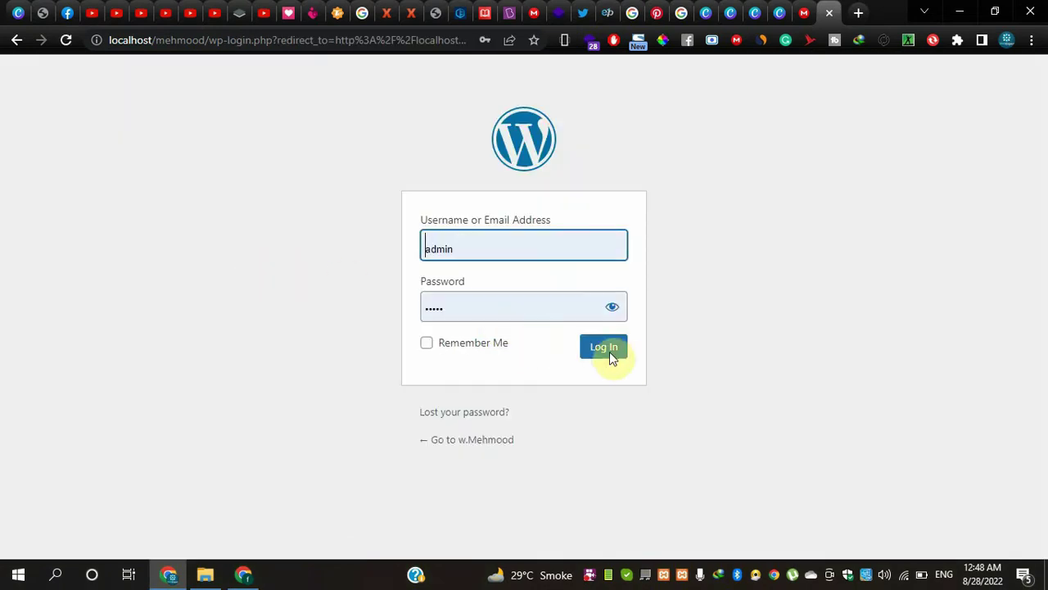
click(605, 348)
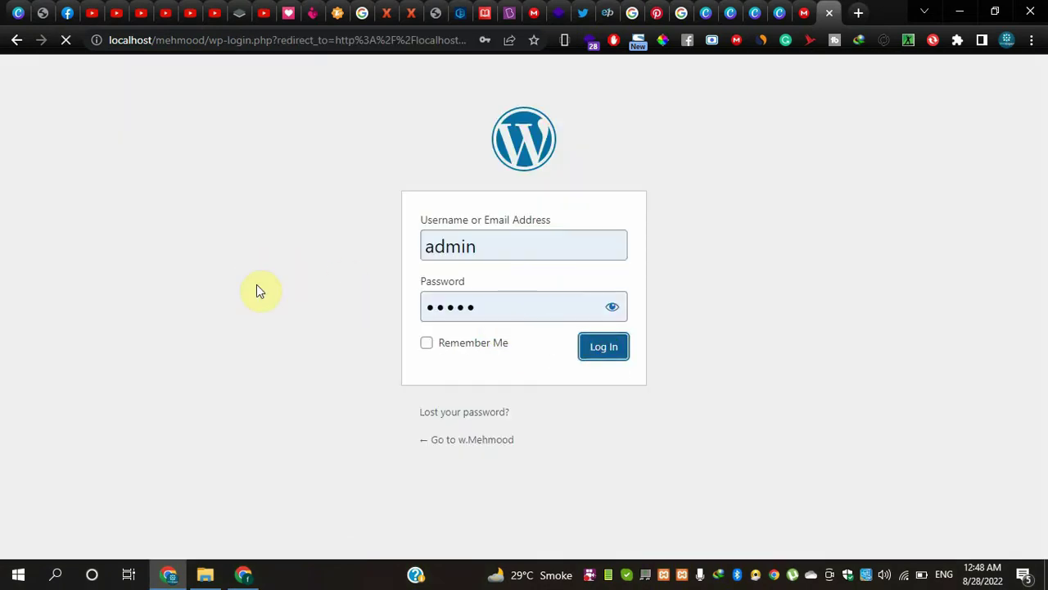
click(480, 325)
click(480, 325)
drag(476, 322, 387, 326)
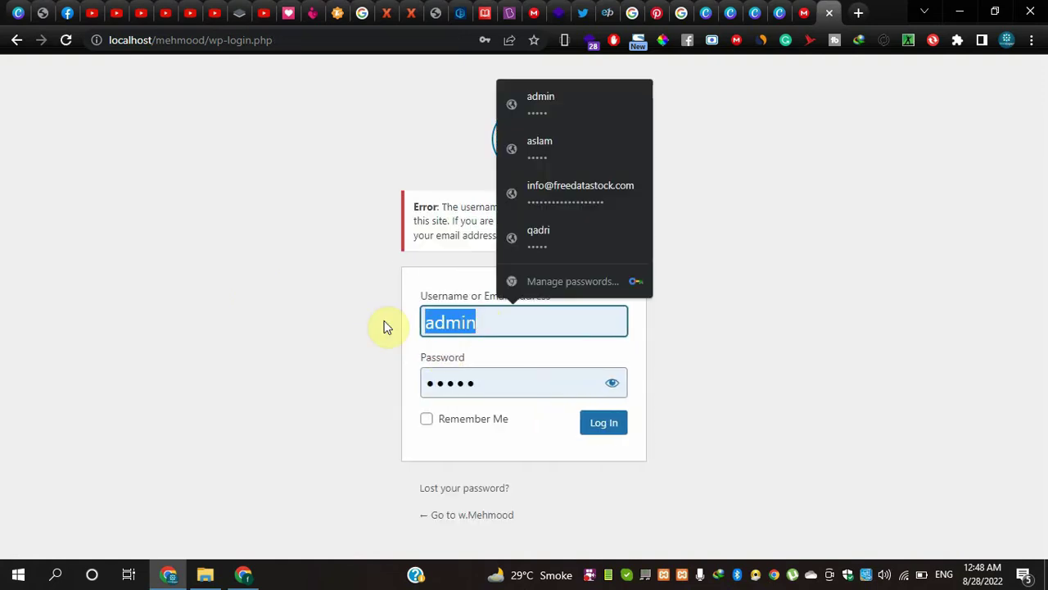
text(mehmood)
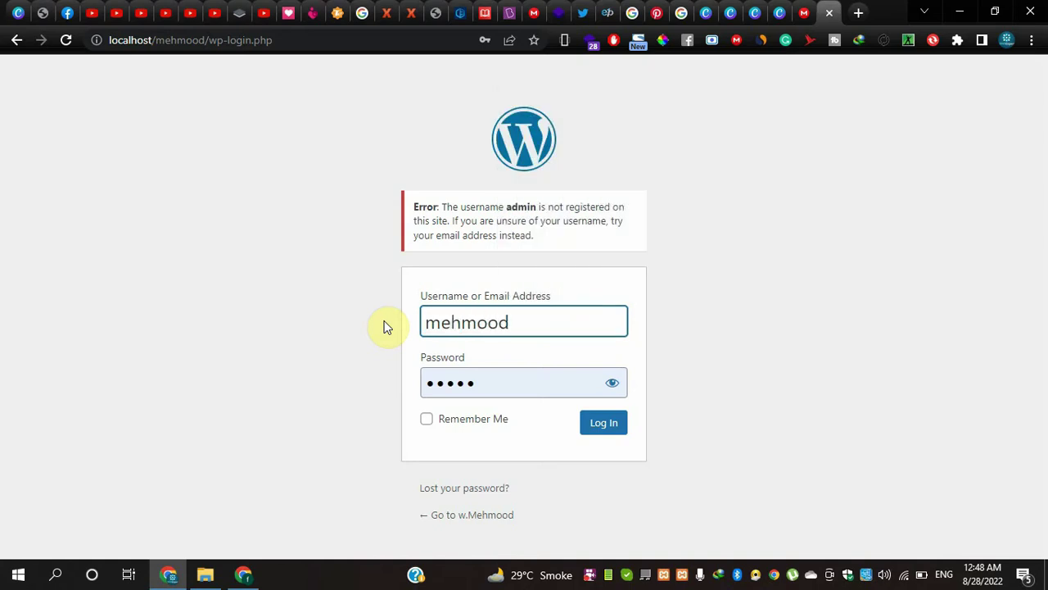
key(Tab)
text(a)
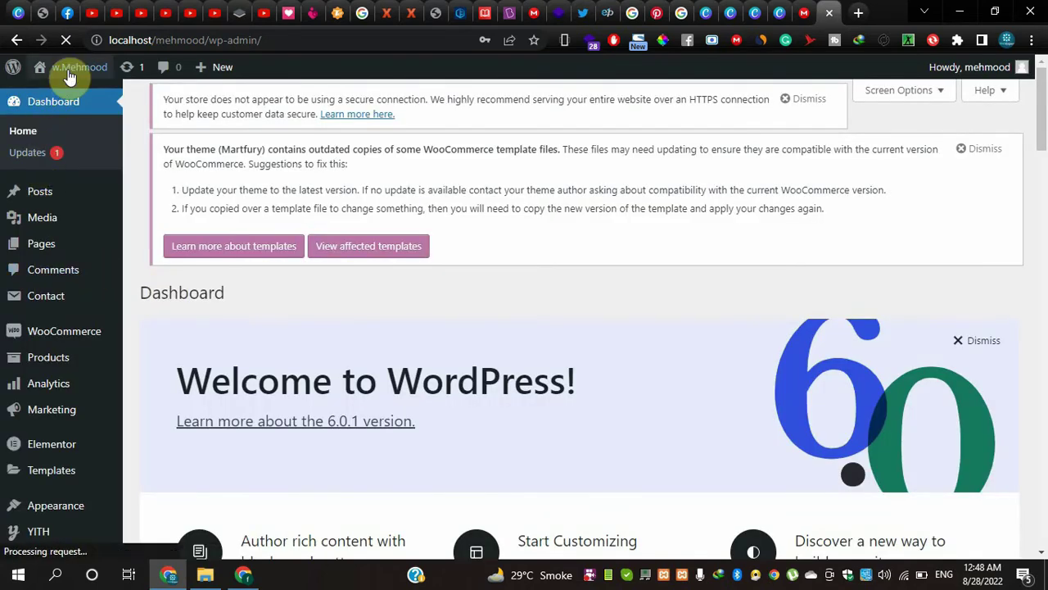
- Dismiss Chrome's password breach and save-password prompts
click(451, 256)
click(641, 245)
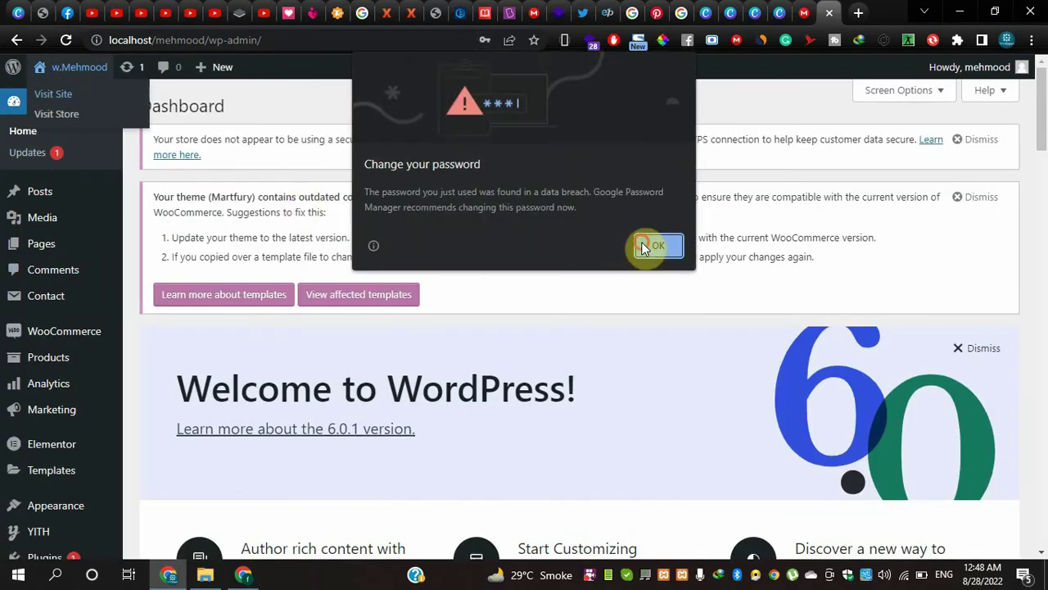
click(497, 260)
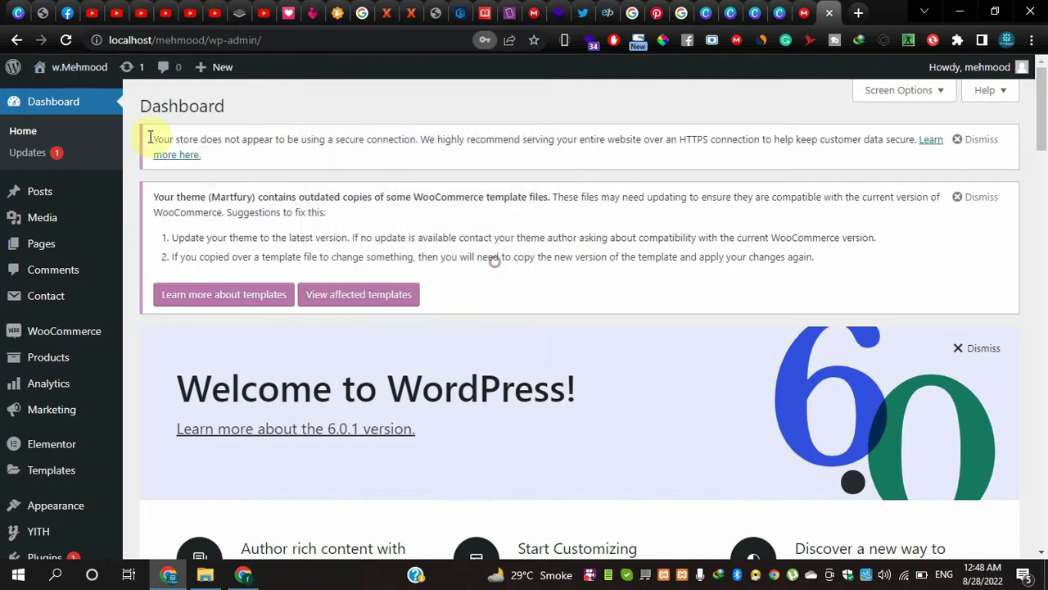
- Open the site name link in a new tab and switch to the storefront
right_click(49, 89)
click(65, 101)
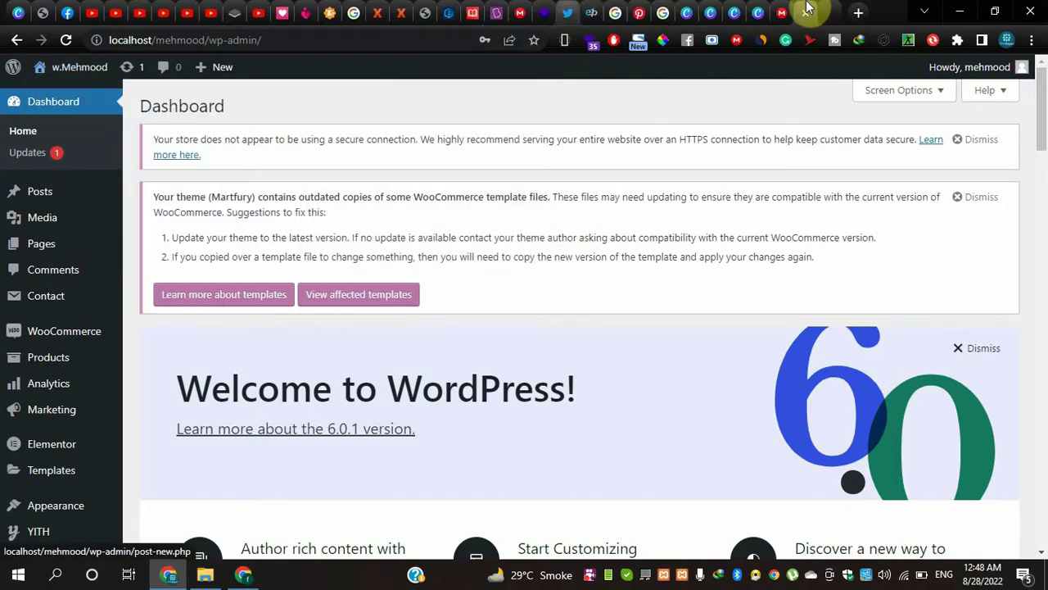
click(827, 10)
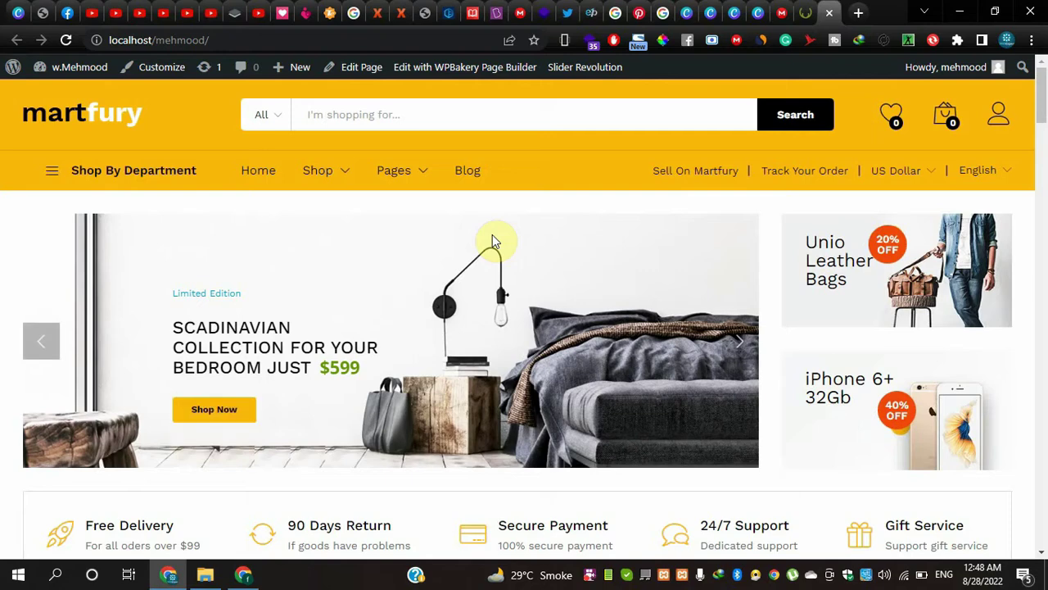
scroll(368, 382, down, 7)
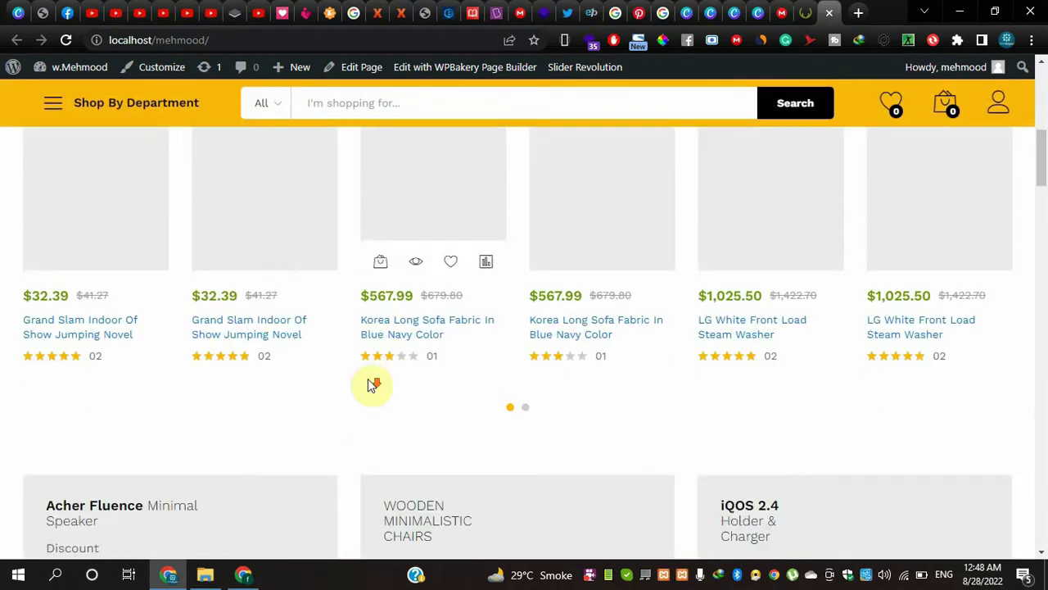
scroll(368, 382, up, 7)
scroll(368, 393, down, 7)
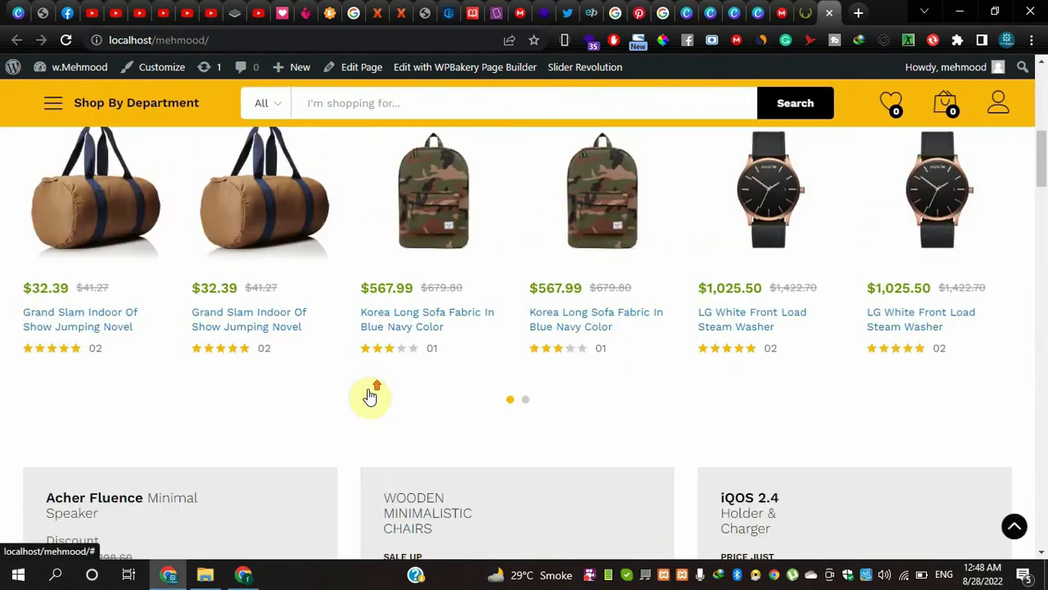
scroll(367, 393, up, 8)
mouse_move(48, 158)
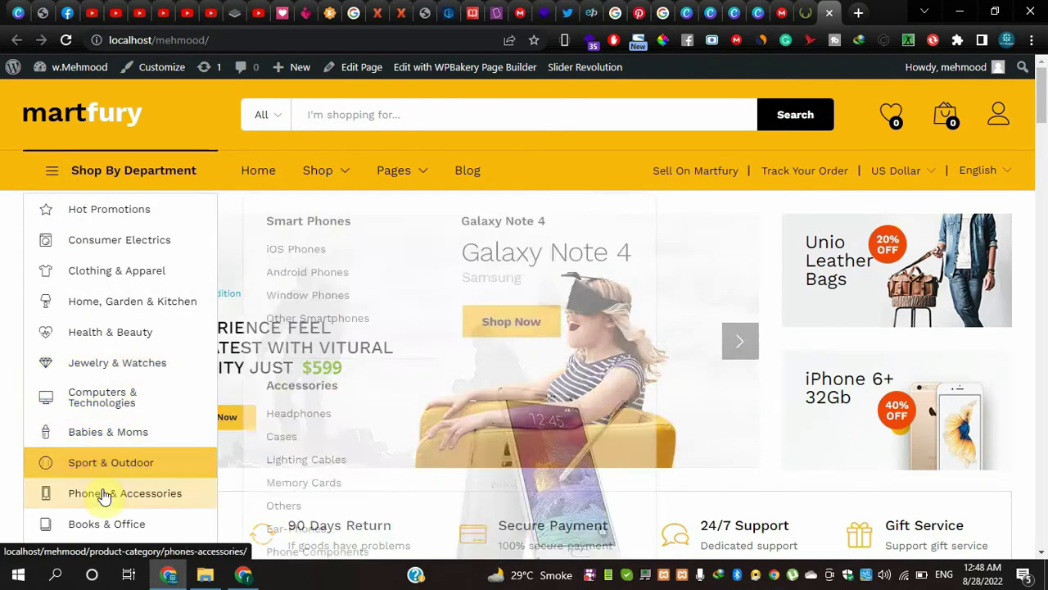
mouse_move(115, 243)
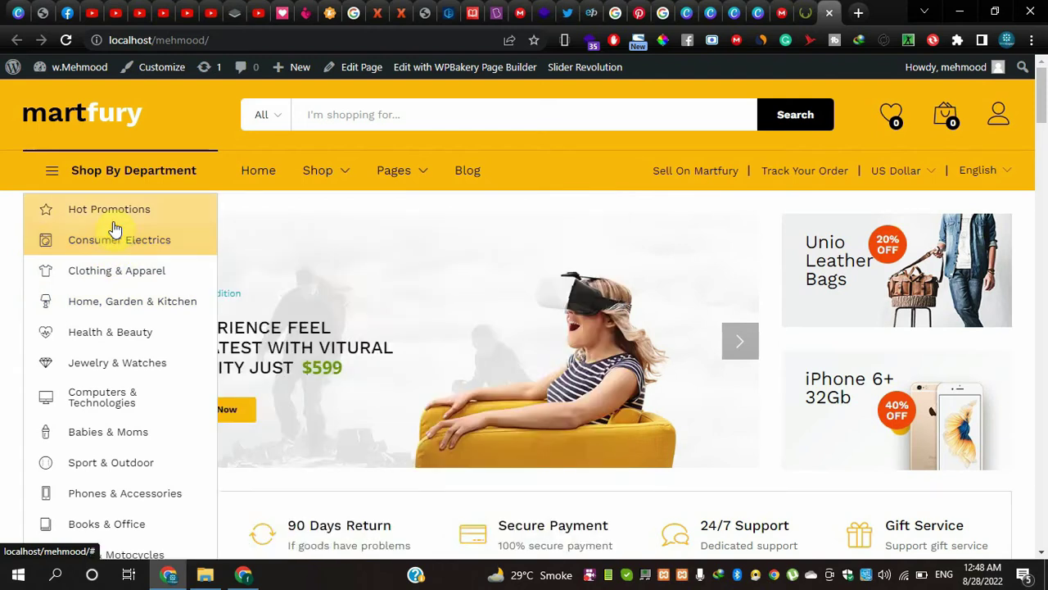
mouse_move(334, 177)
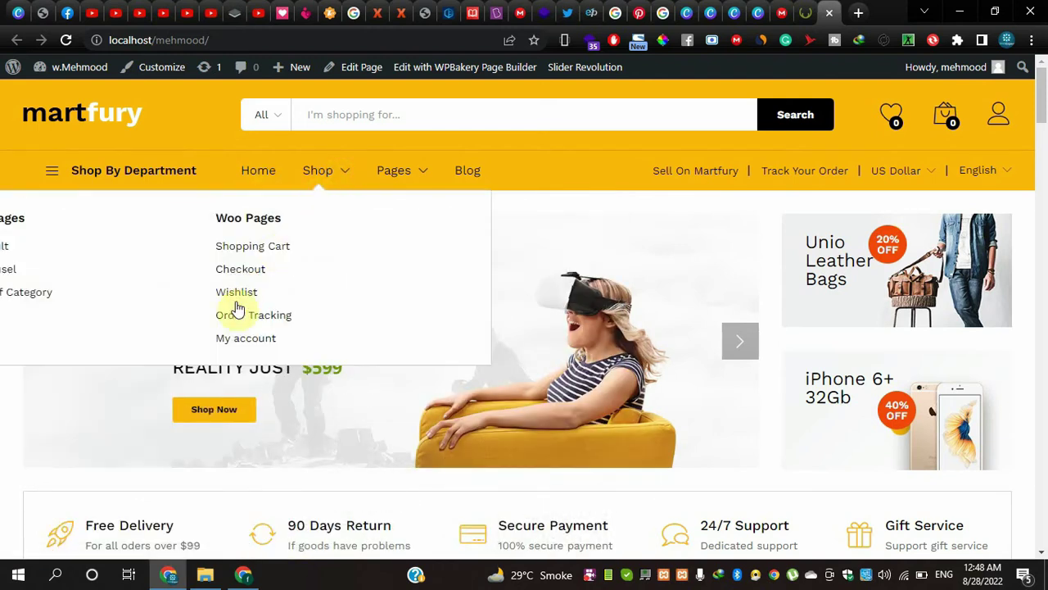
mouse_move(386, 175)
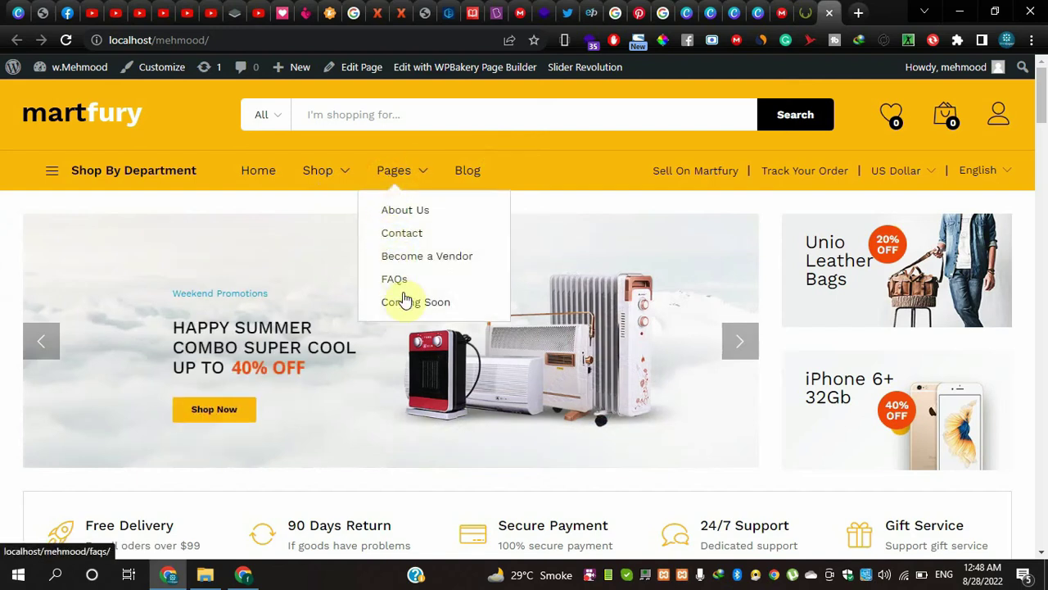
scroll(471, 348, down, 1)
scroll(471, 349, down, 2)
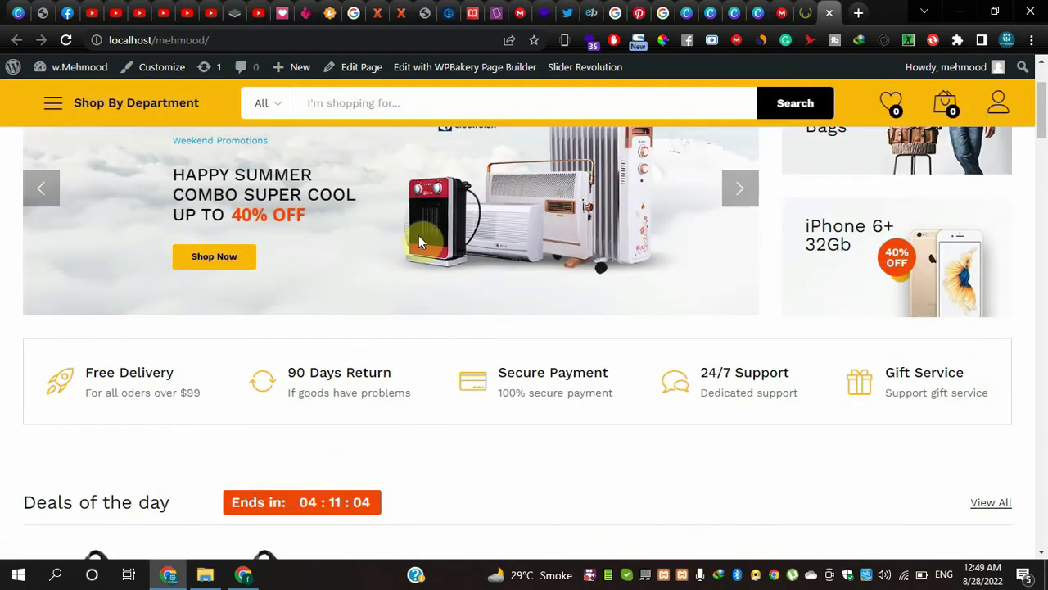
click(748, 195)
scroll(508, 303, down, 2)
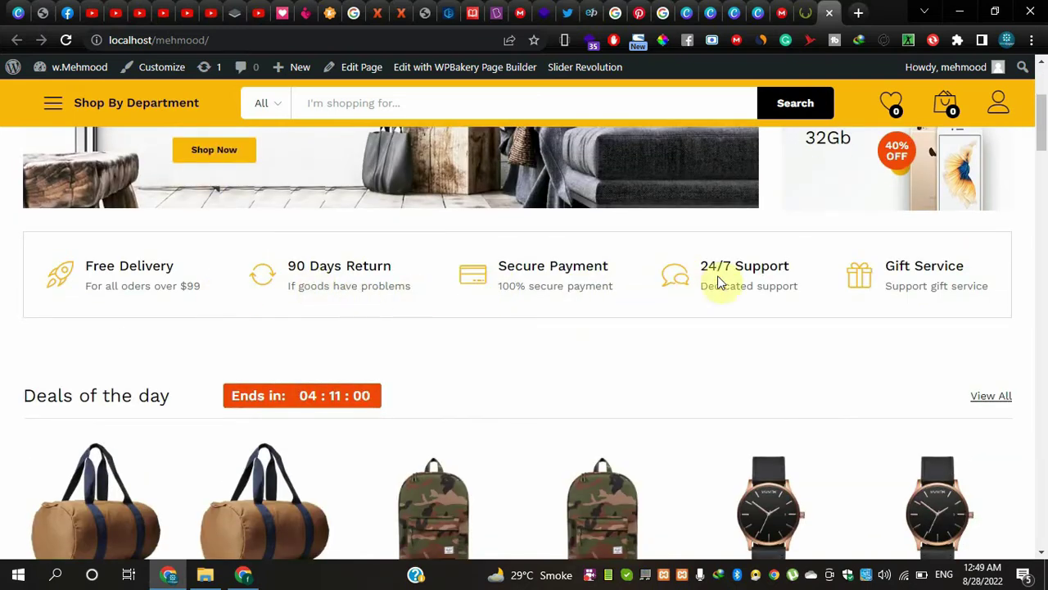
scroll(837, 303, down, 3)
scroll(837, 307, down, 4)
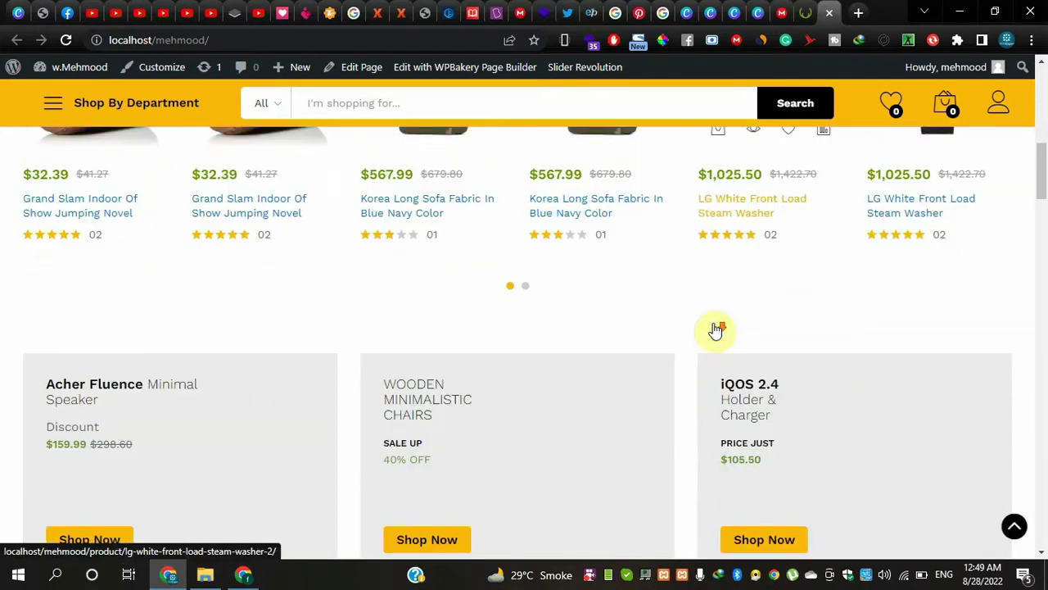
scroll(513, 330, down, 1)
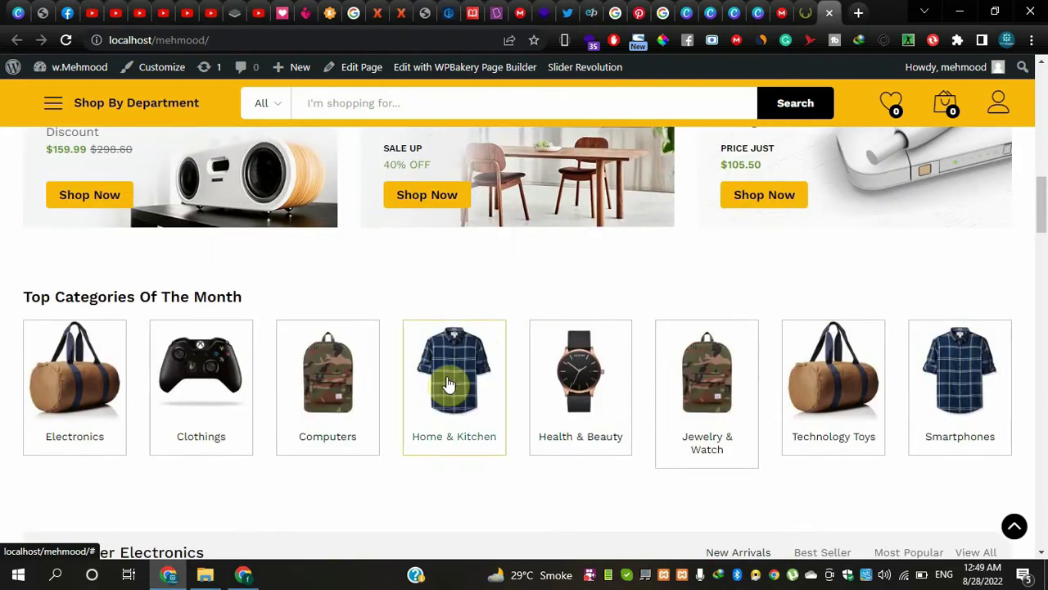
scroll(616, 361, down, 5)
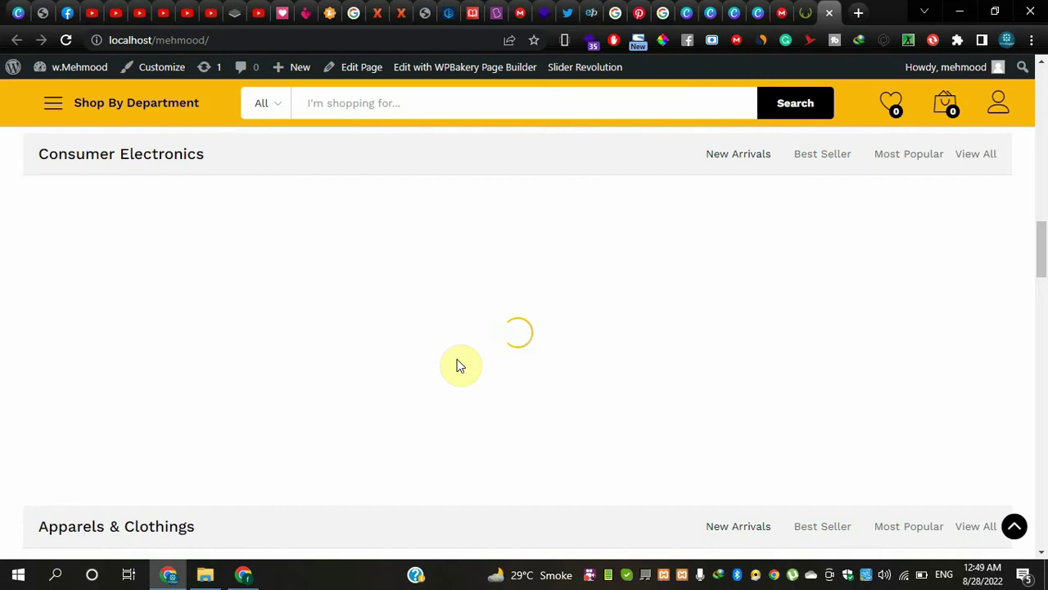
scroll(458, 366, up, 8)
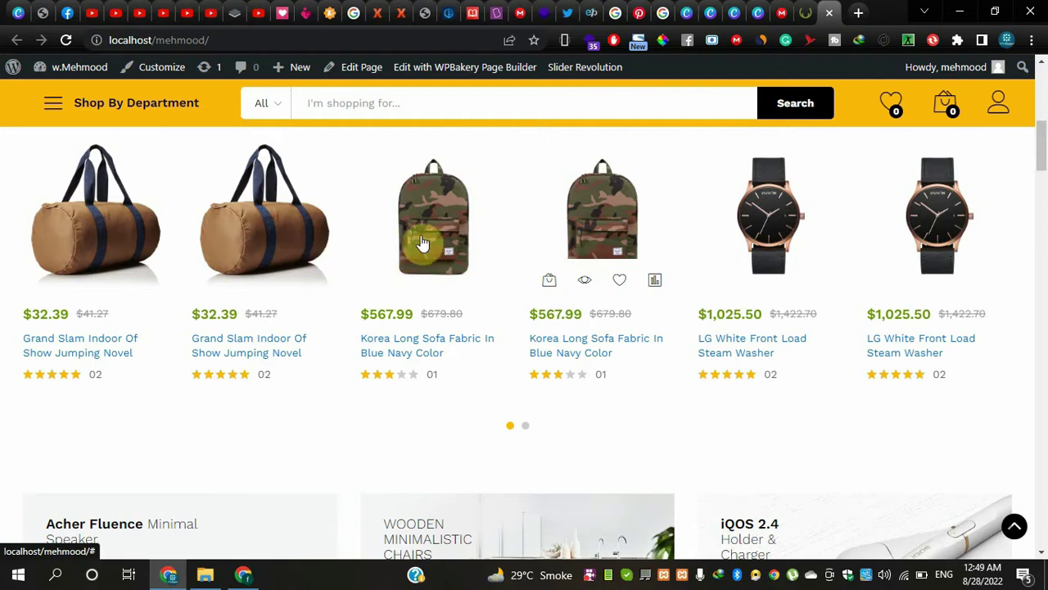
scroll(442, 243, up, 2)
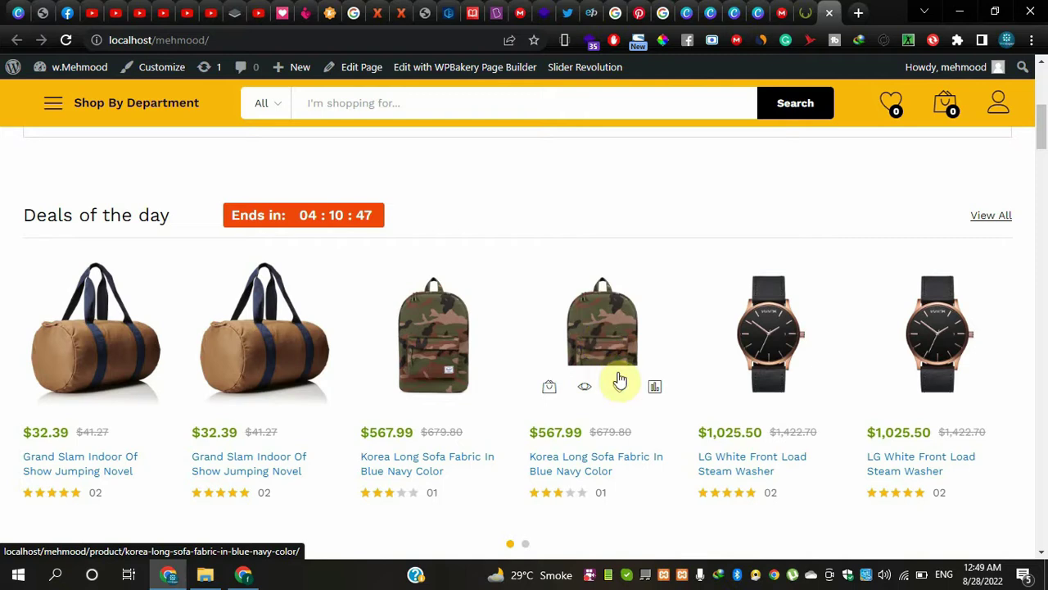
- Add the backpack deal, view the cart, and open the Korea Long Sofa Fabric product
click(549, 386)
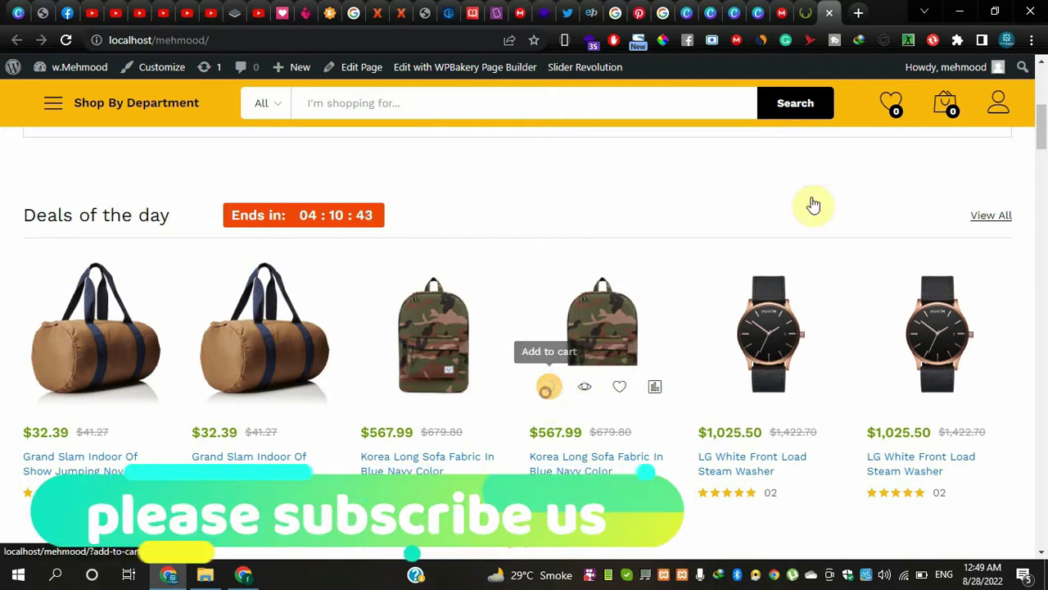
mouse_move(946, 106)
mouse_move(538, 410)
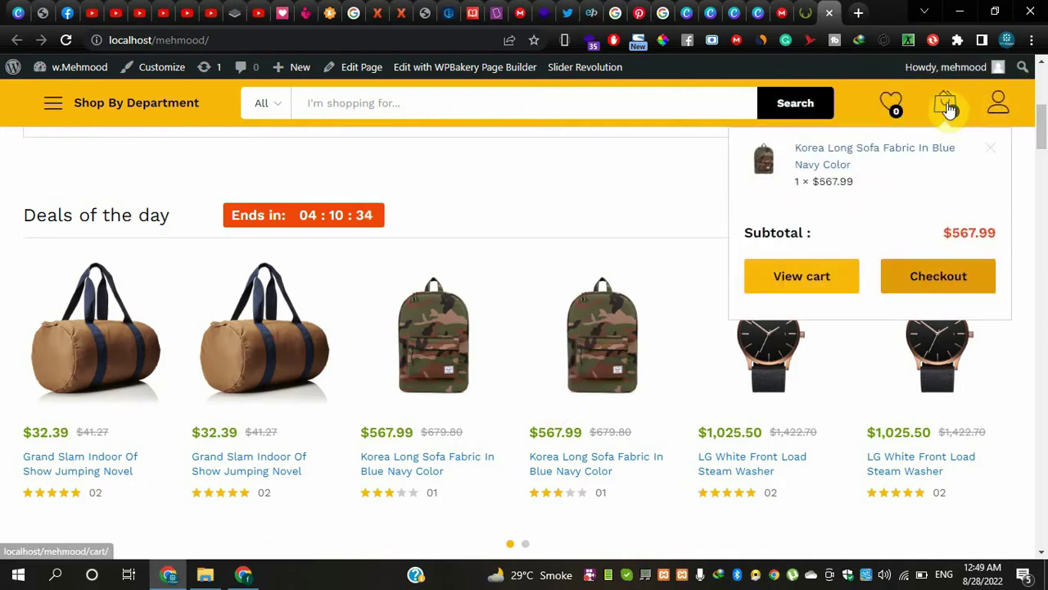
click(786, 279)
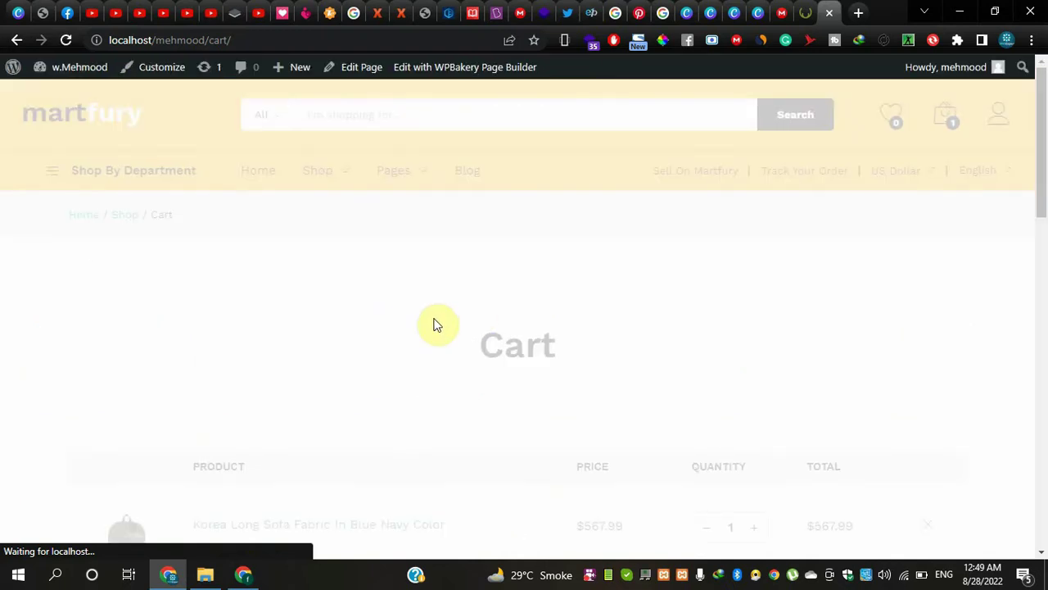
scroll(377, 363, down, 2)
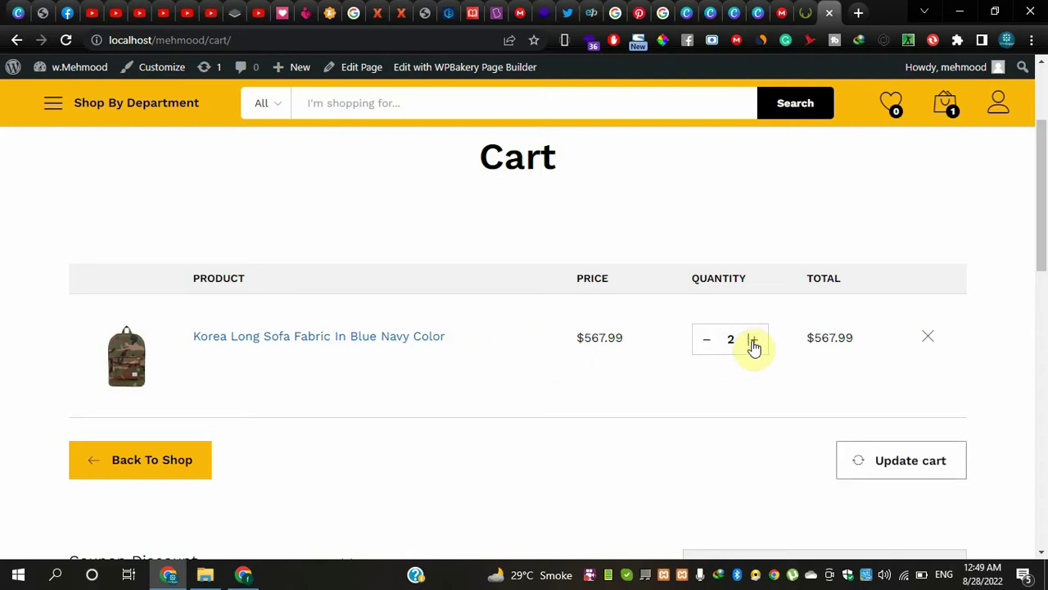
click(423, 347)
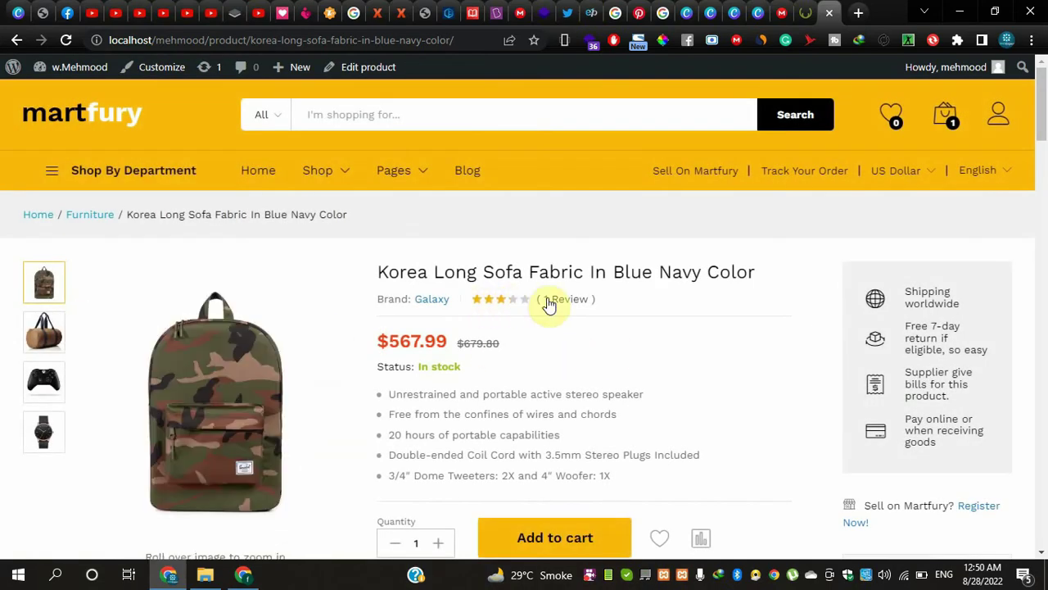
scroll(549, 303, down, 1)
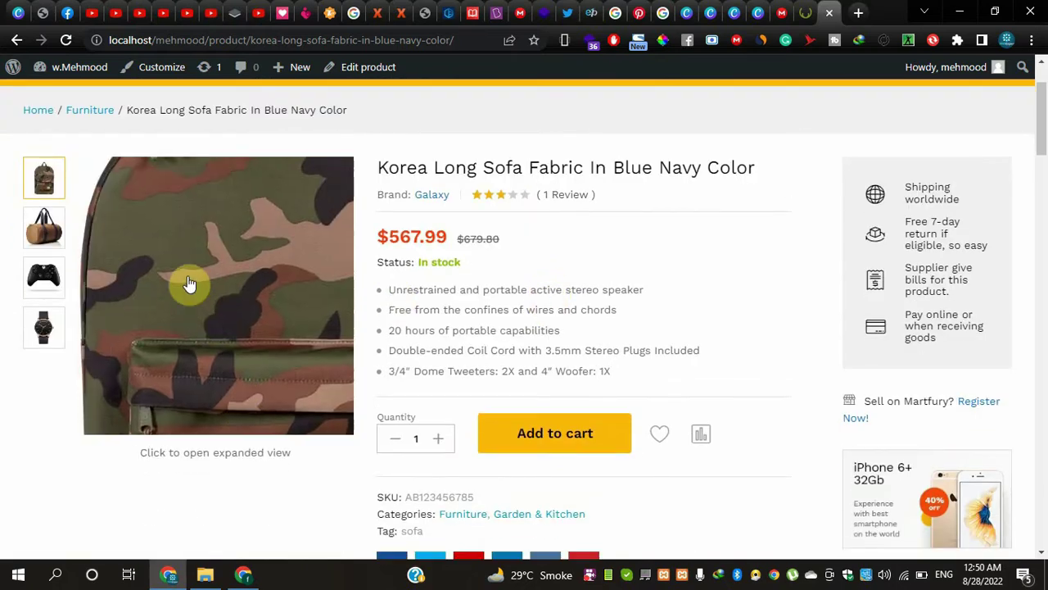
click(55, 236)
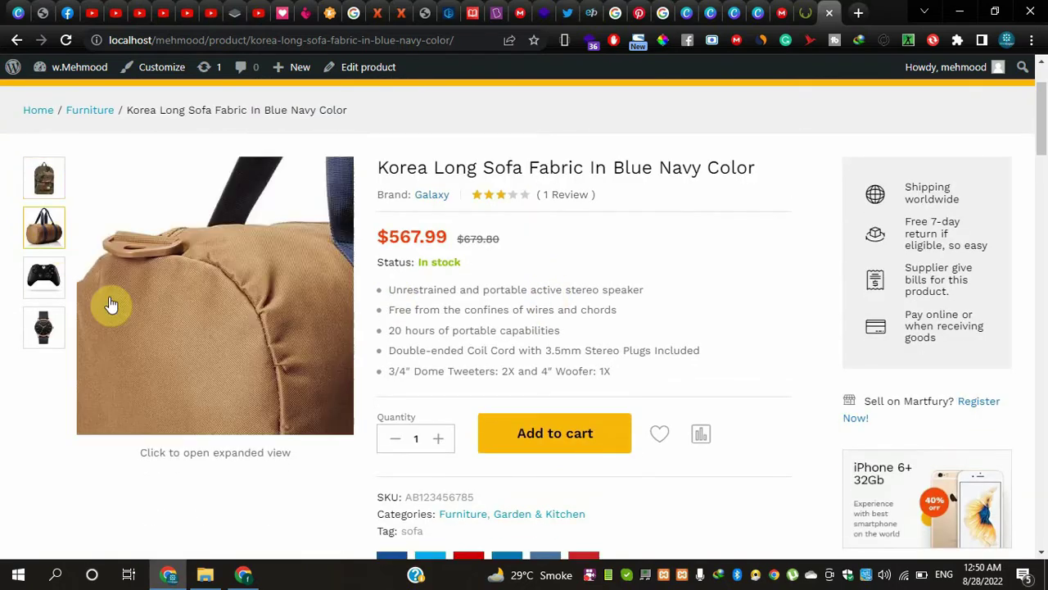
click(44, 279)
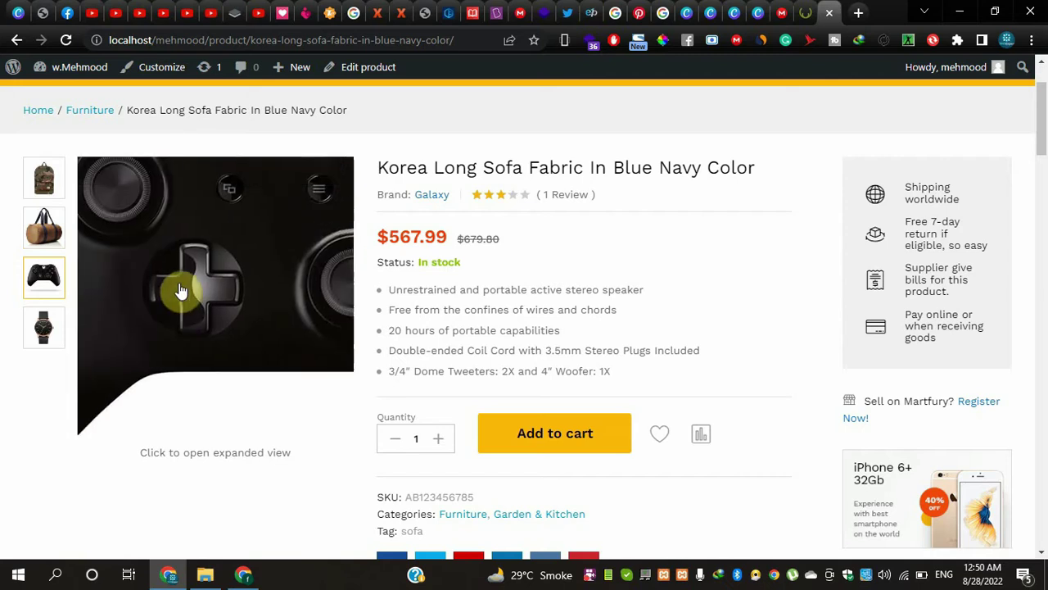
click(128, 270)
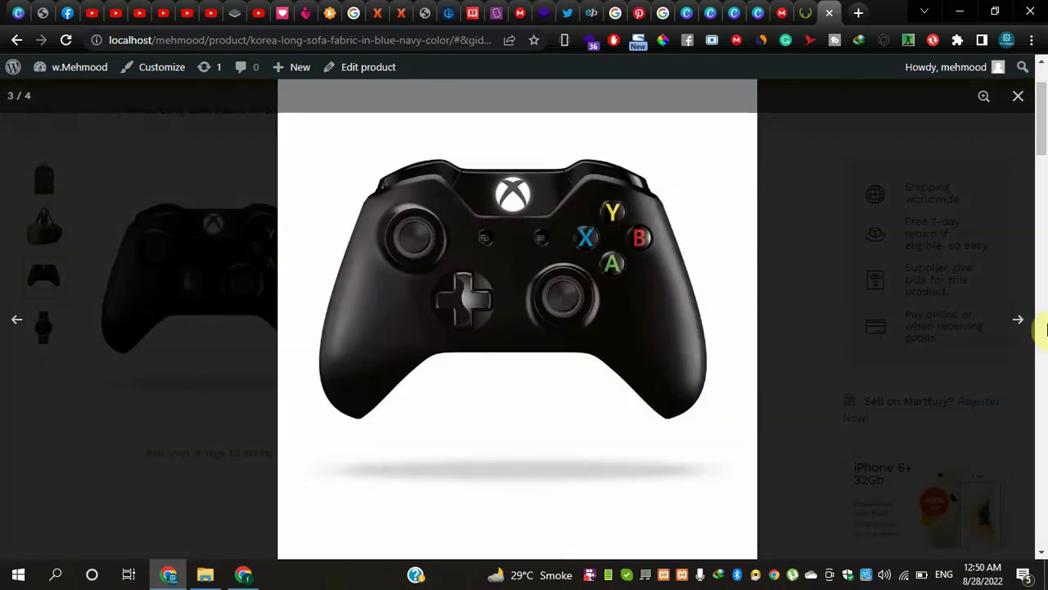
click(1016, 327)
click(1016, 326)
click(929, 335)
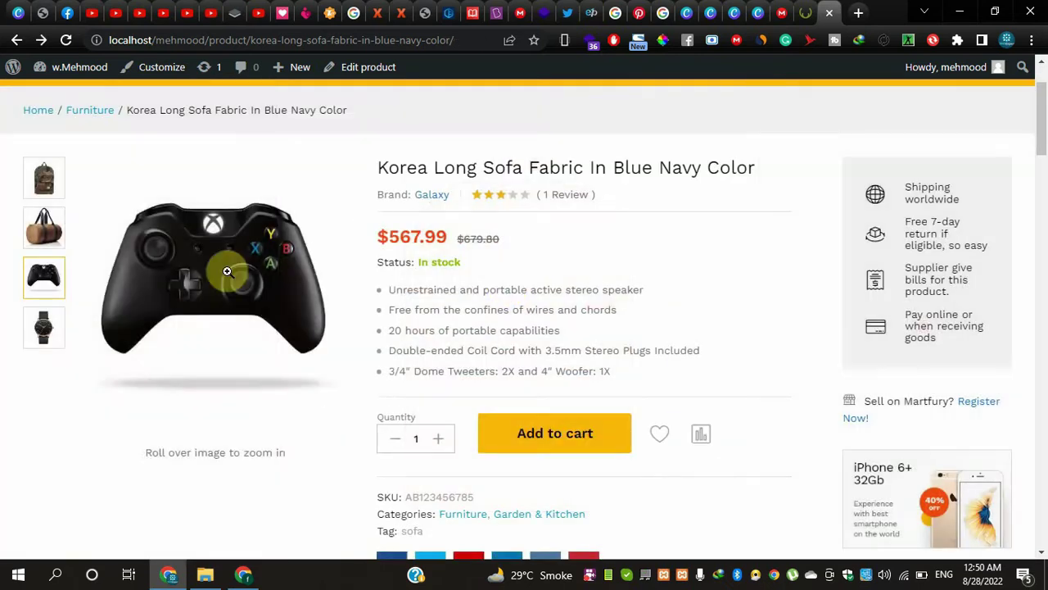
click(45, 186)
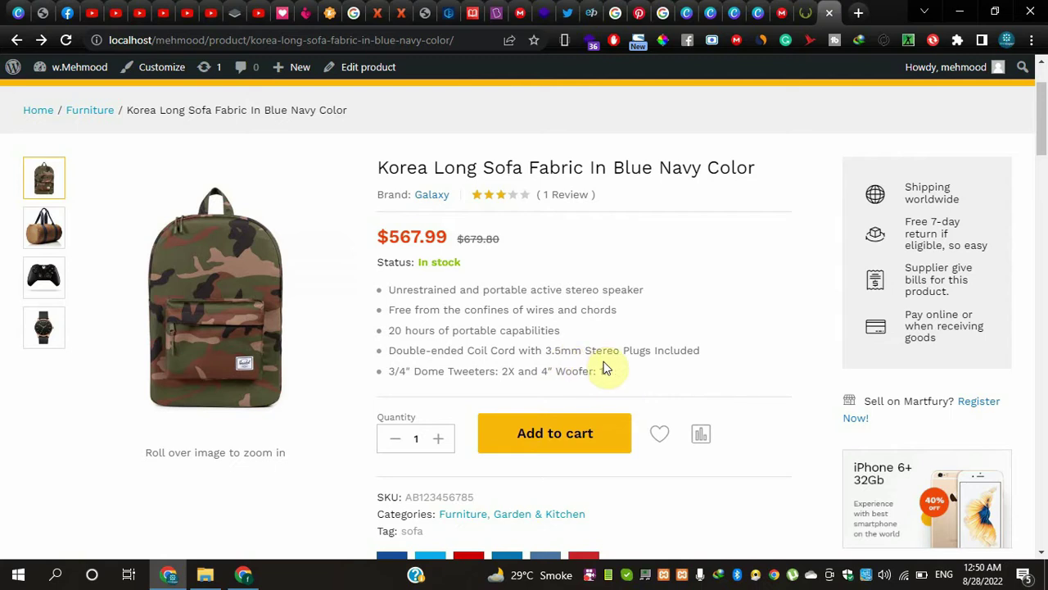
drag(622, 371, 386, 281)
click(447, 283)
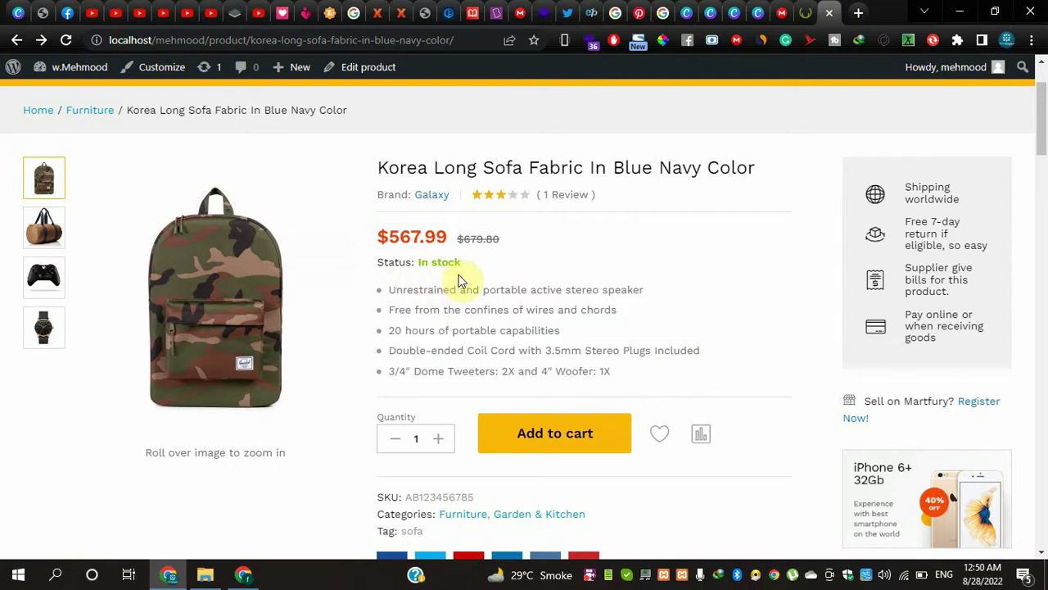
drag(463, 264, 434, 264)
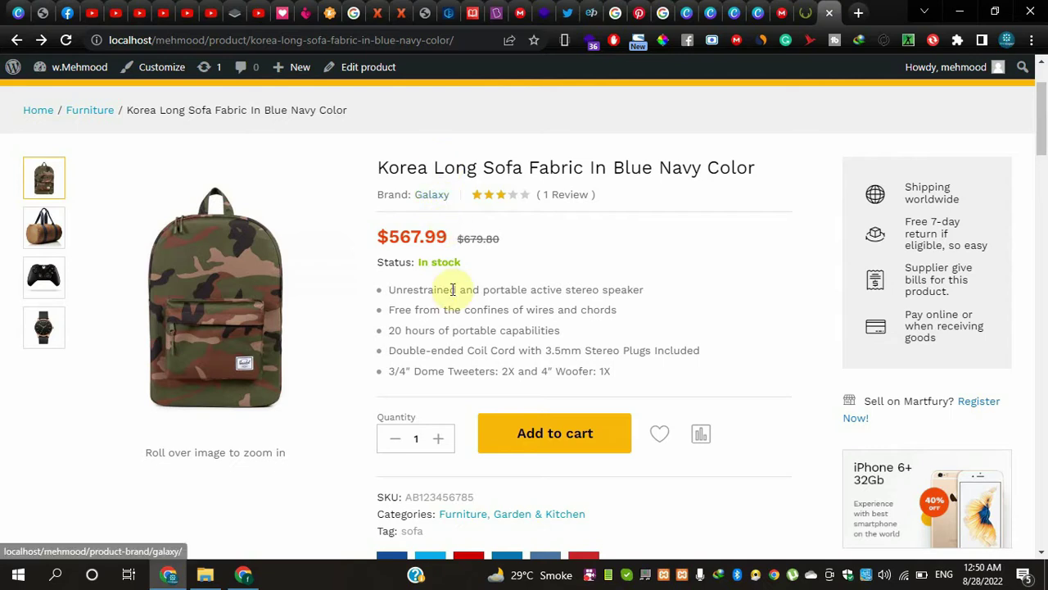
scroll(452, 289, down, 2)
scroll(456, 294, down, 5)
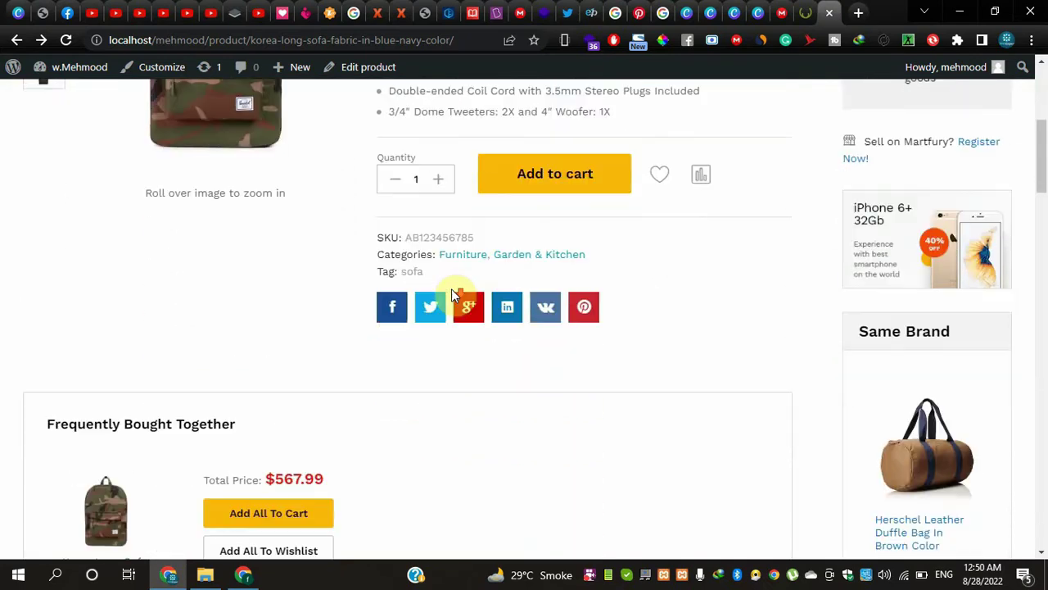
scroll(455, 295, down, 1)
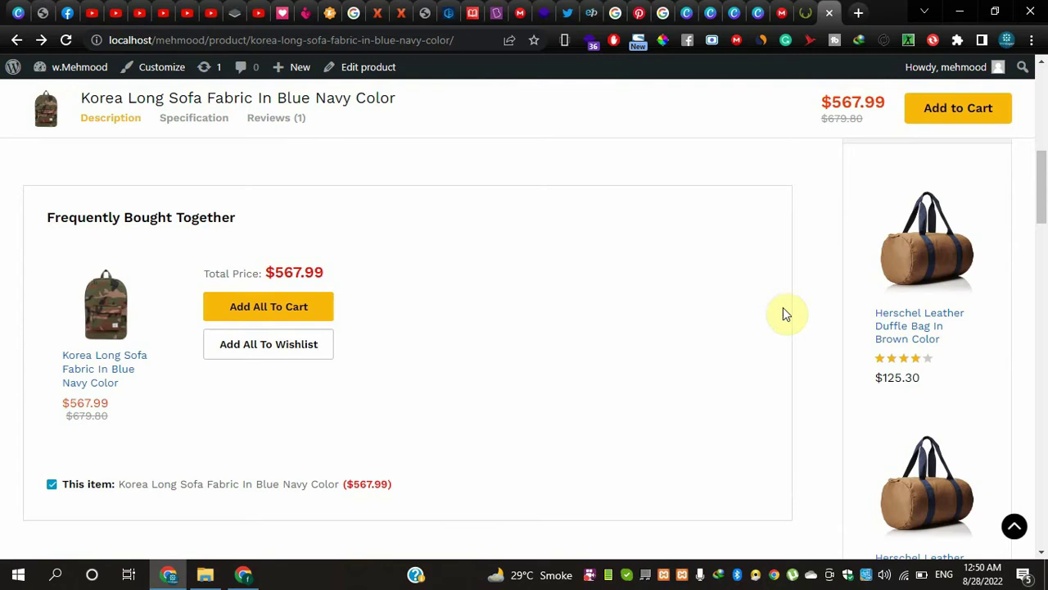
scroll(699, 410, down, 1)
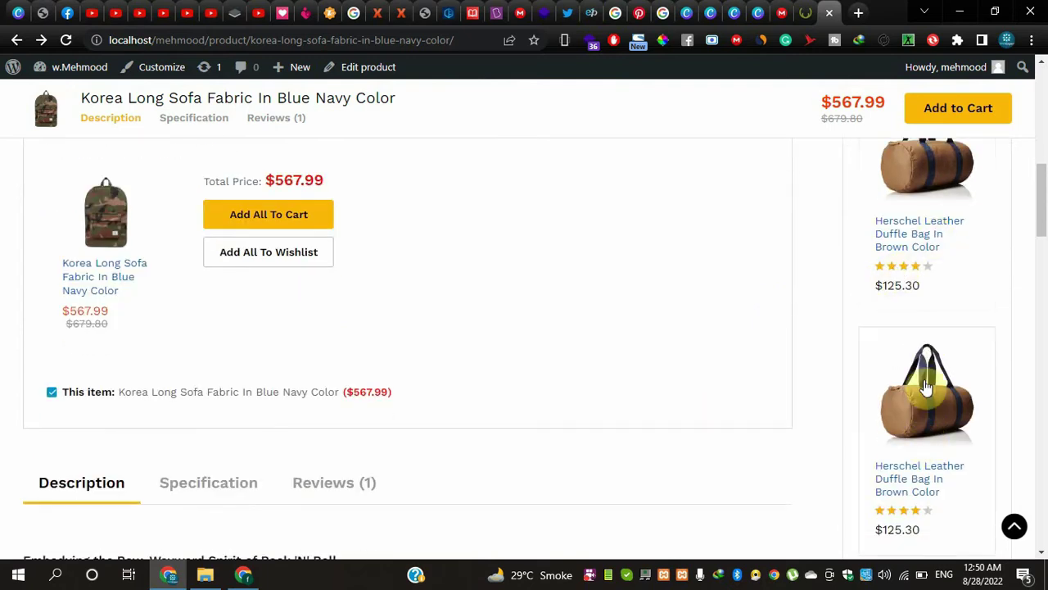
scroll(660, 316, down, 2)
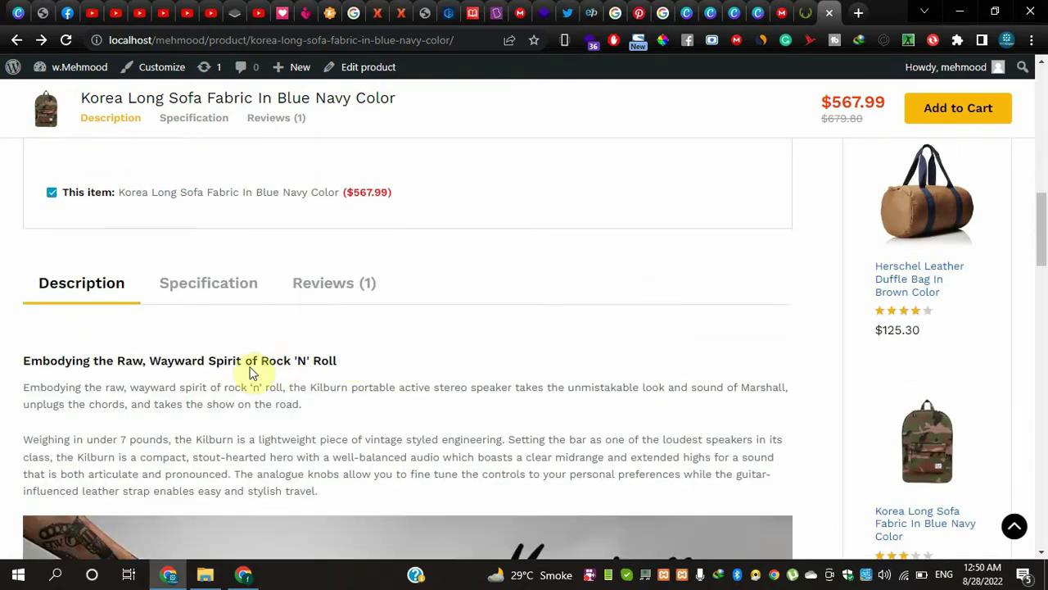
scroll(305, 383, down, 4)
scroll(305, 383, up, 4)
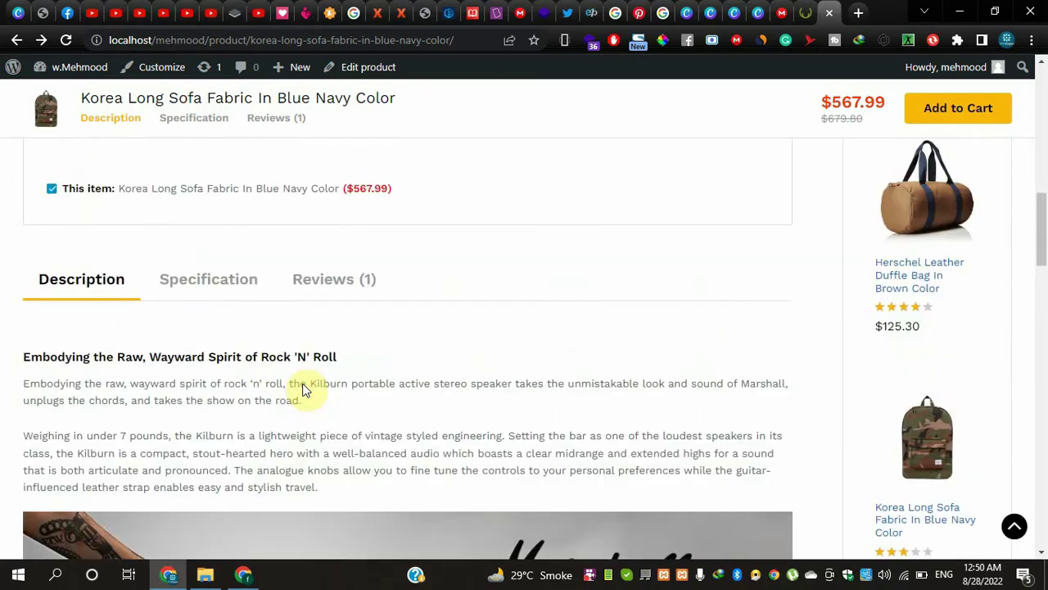
scroll(343, 380, down, 2)
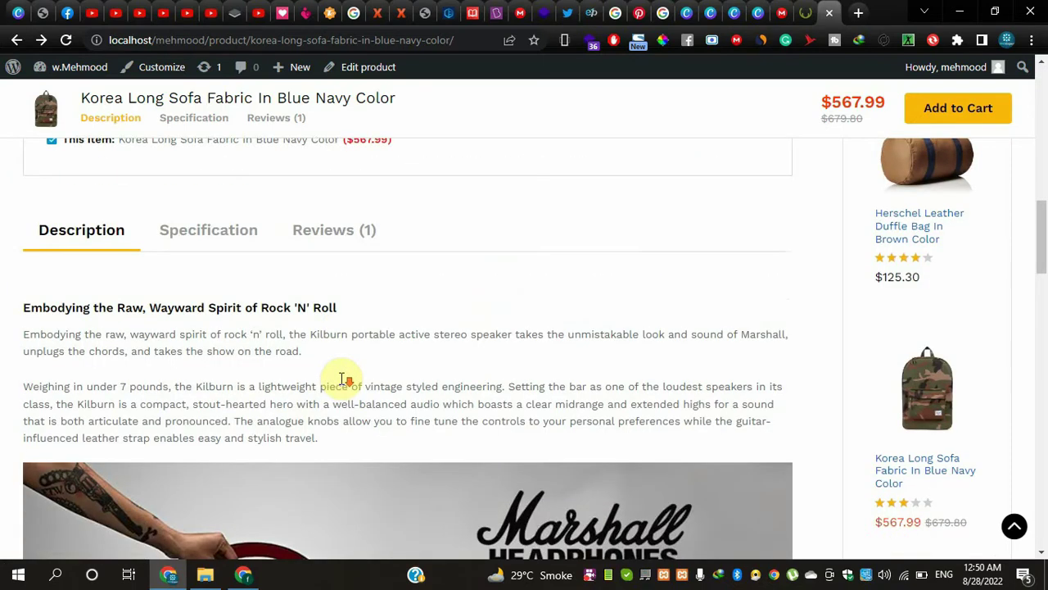
scroll(344, 381, down, 8)
scroll(323, 336, up, 3)
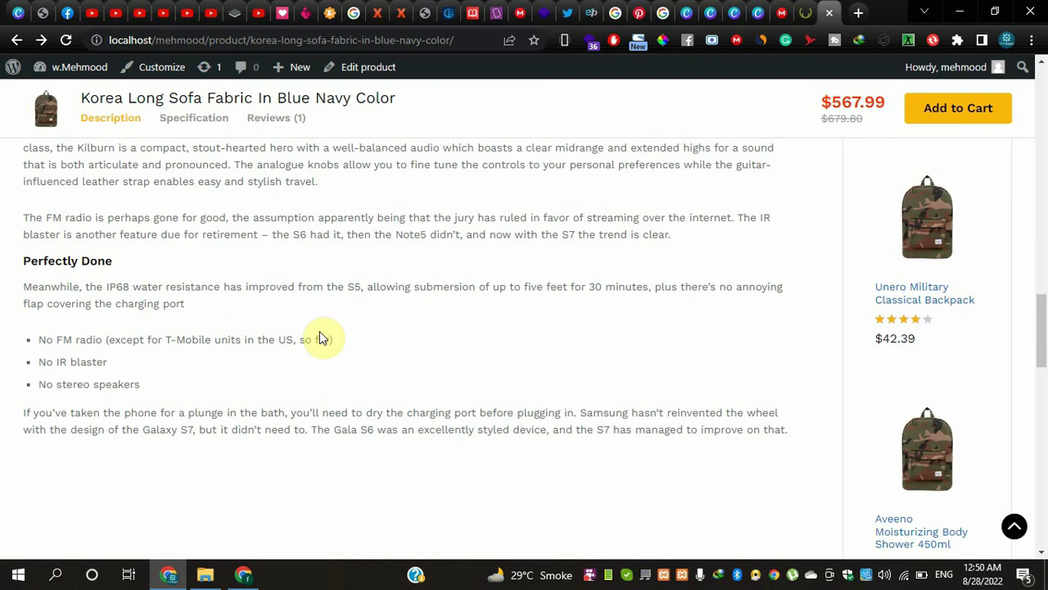
scroll(321, 338, up, 7)
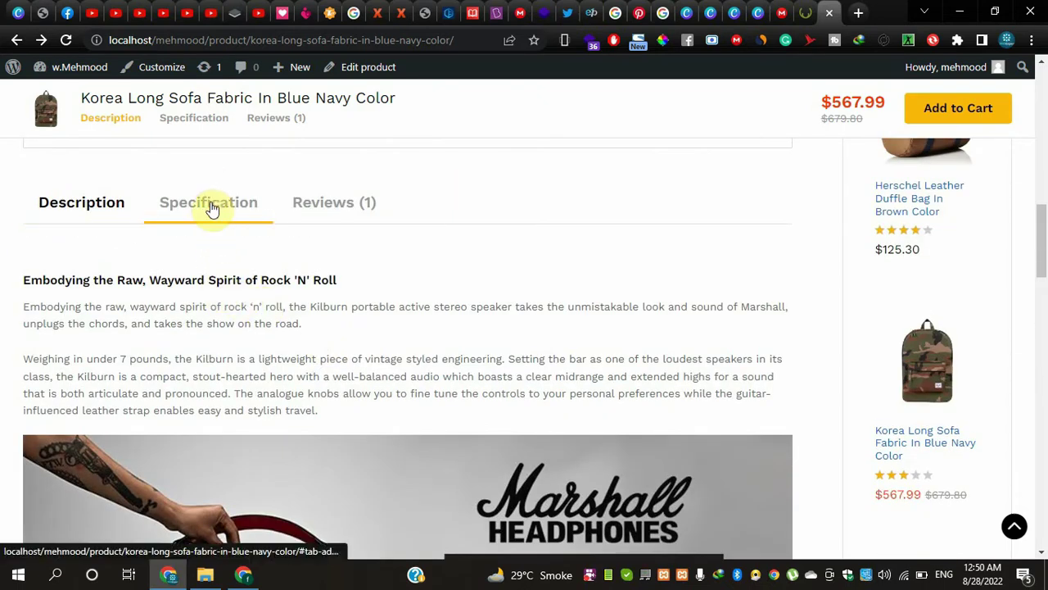
click(228, 209)
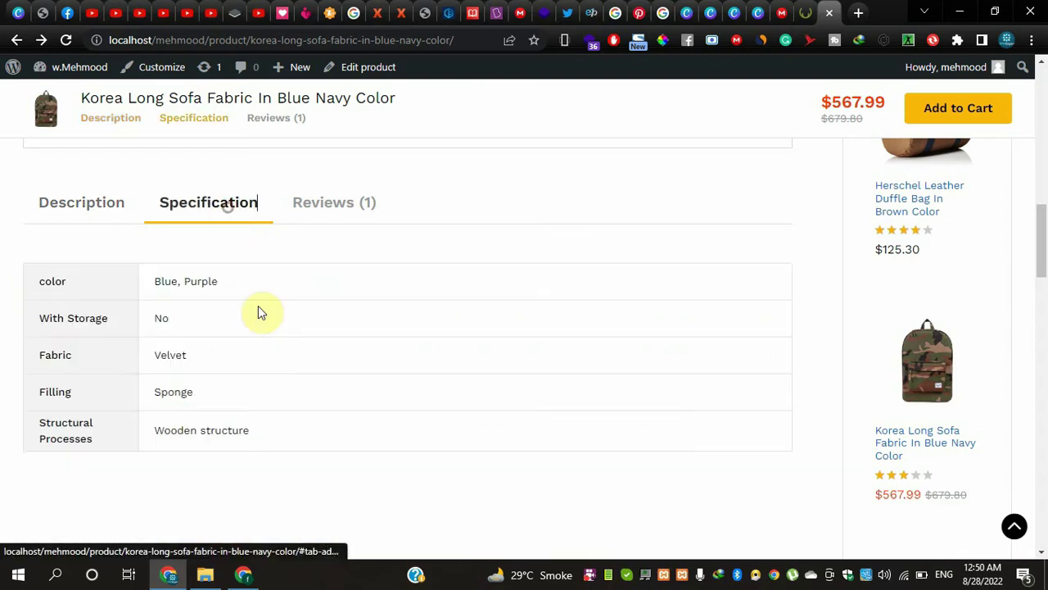
double_click(197, 320)
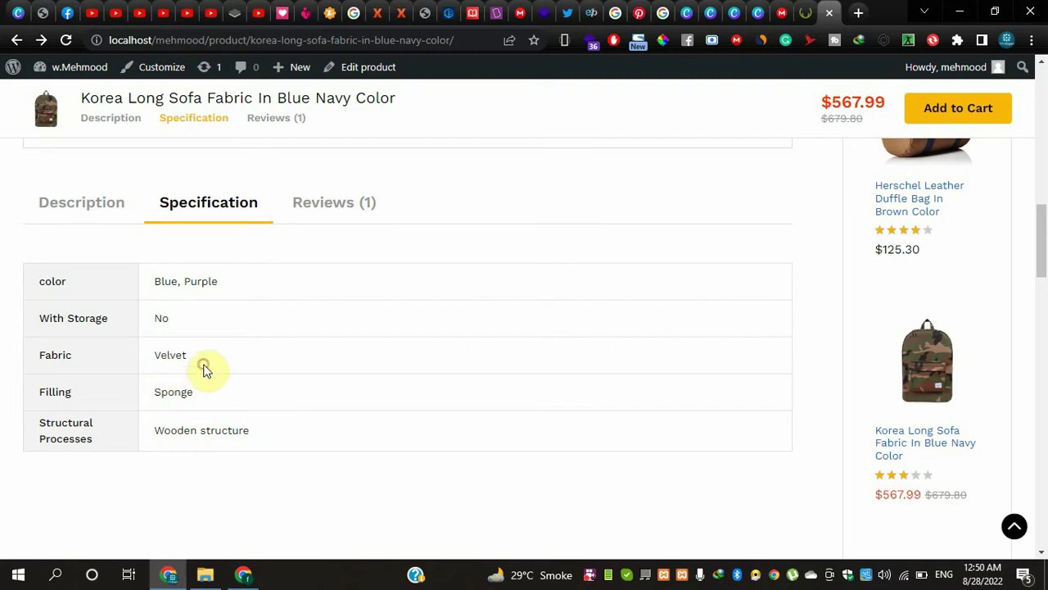
click(323, 204)
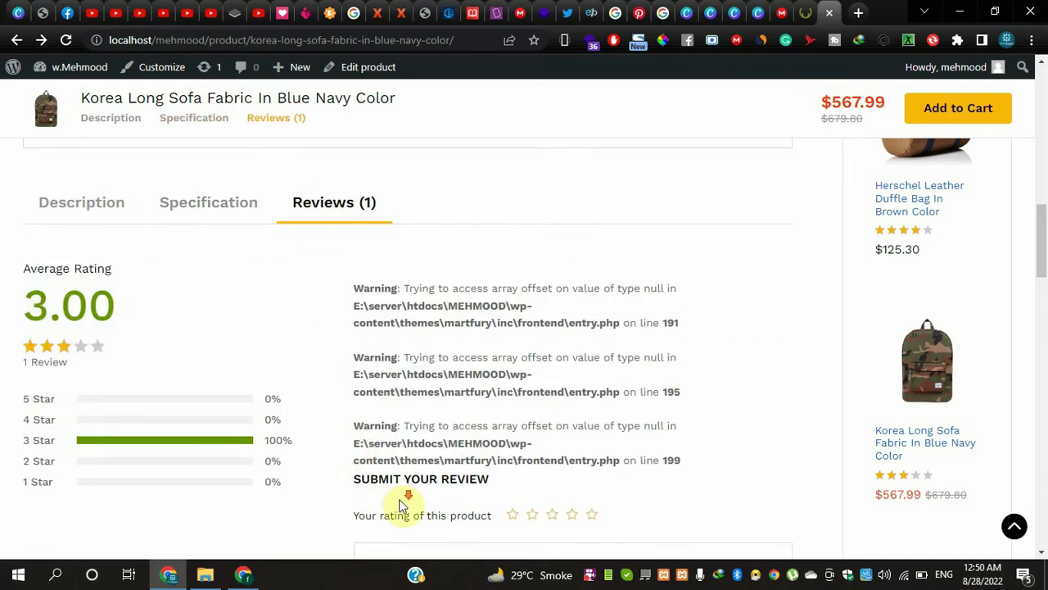
scroll(401, 506, down, 5)
scroll(402, 399, up, 6)
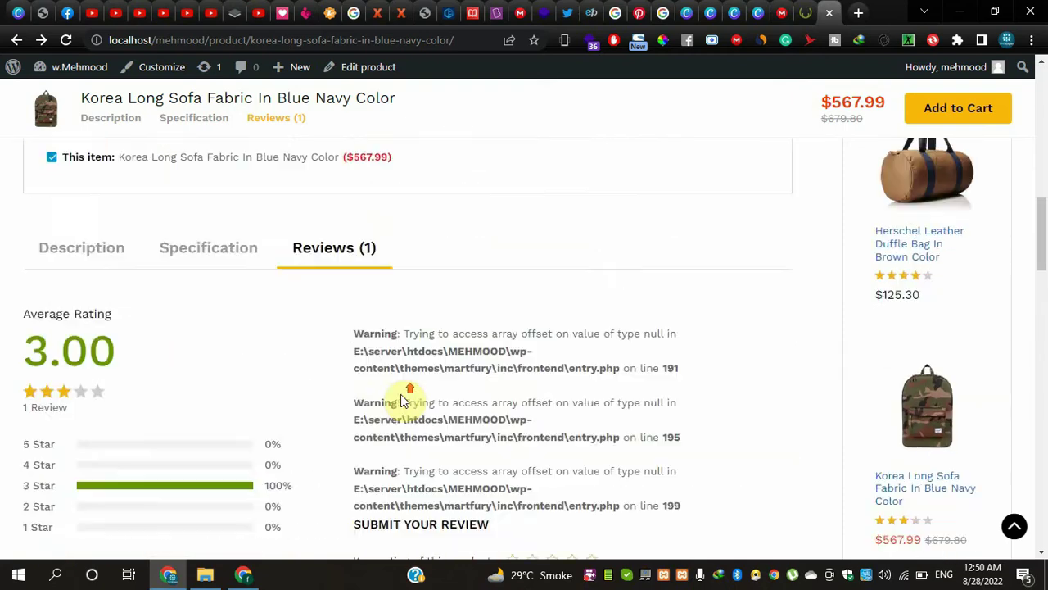
scroll(402, 399, up, 10)
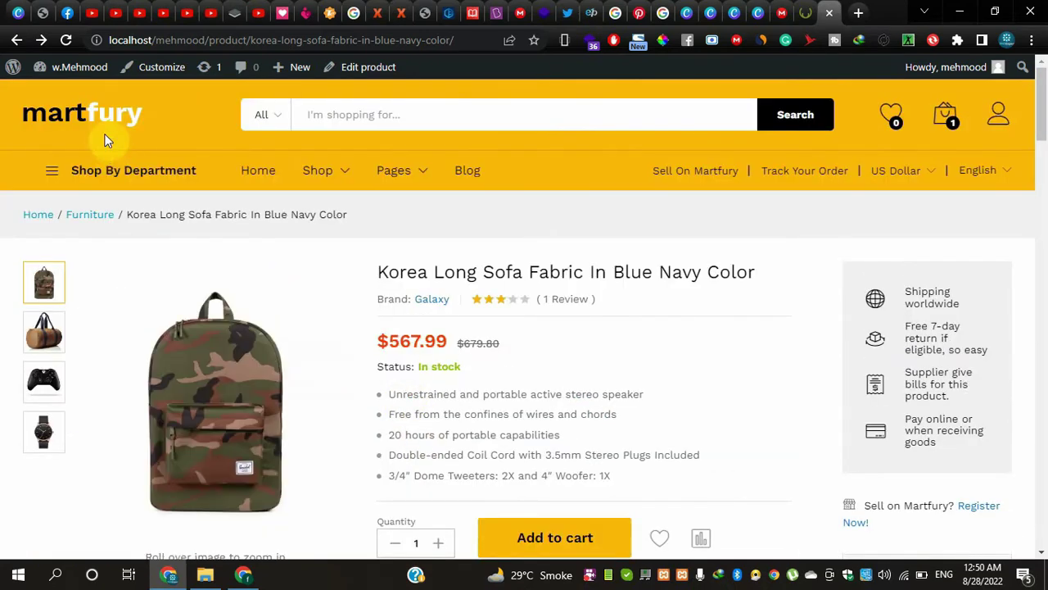
click(99, 123)
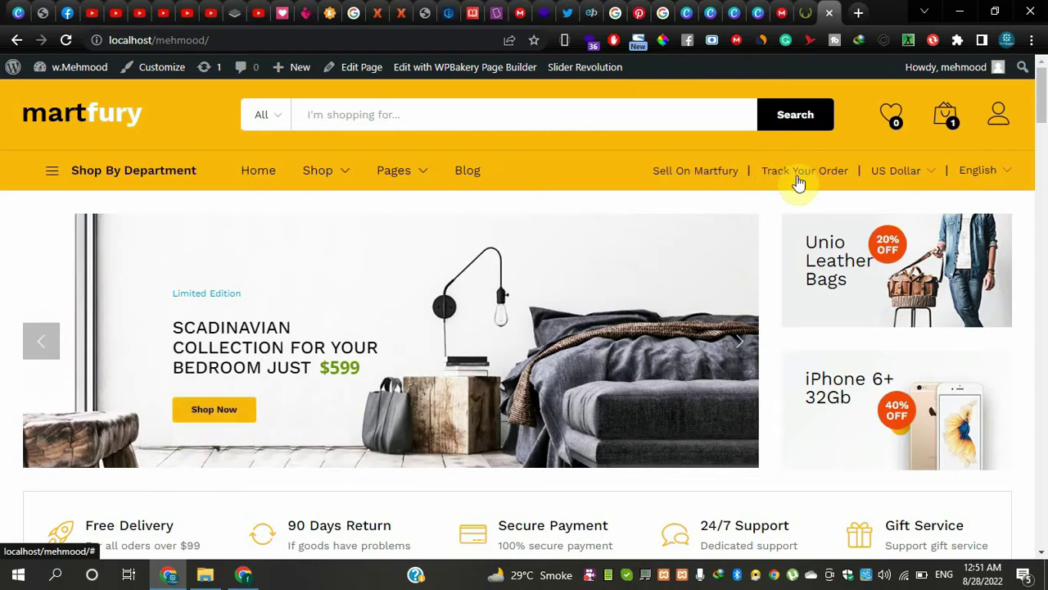
- Return to the wp-admin Dashboard and launch Appearance > Customize
click(804, 12)
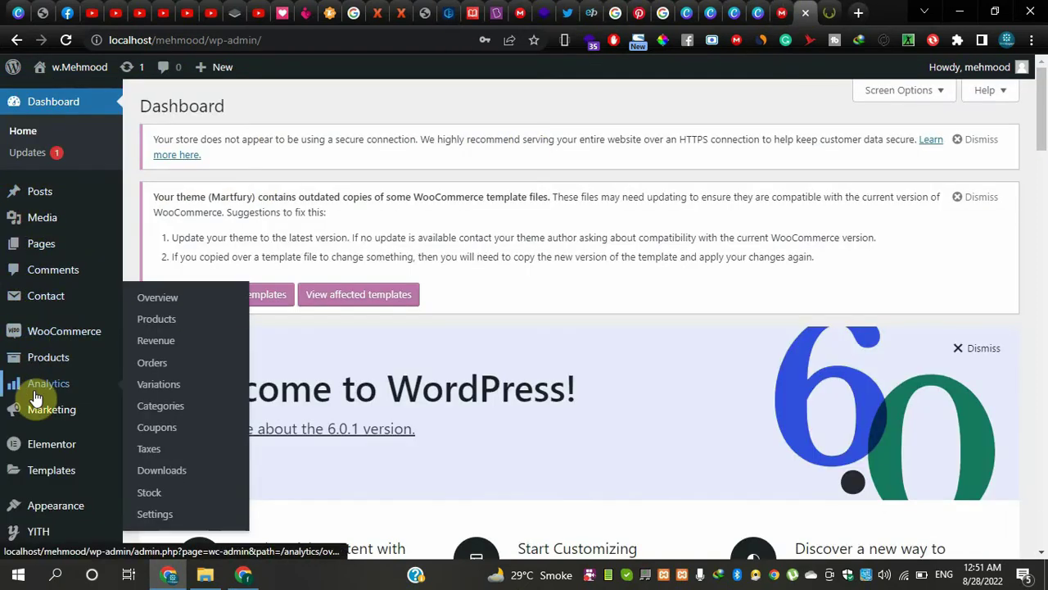
scroll(46, 500, down, 1)
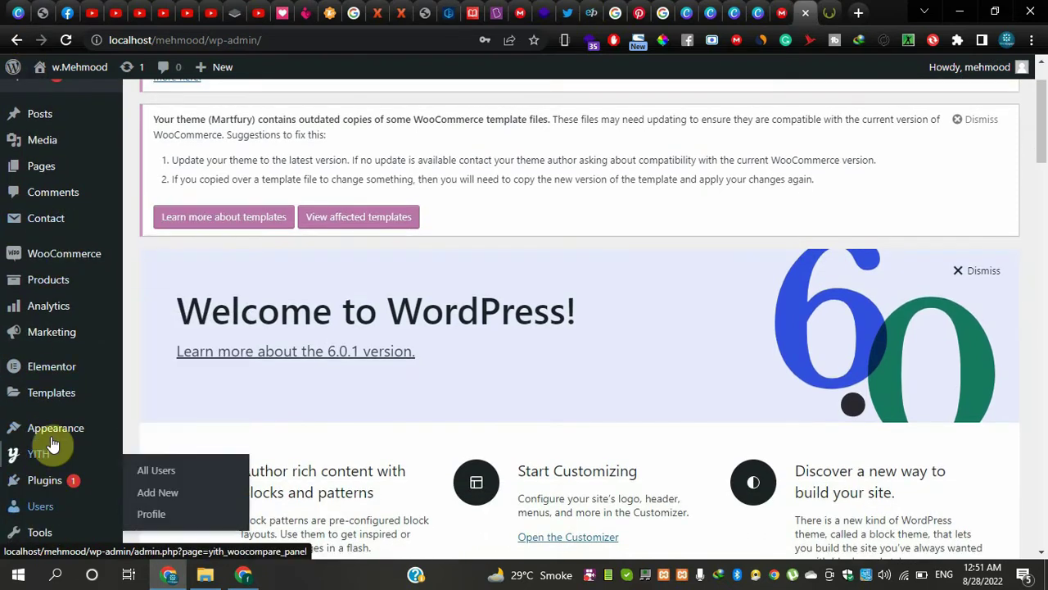
mouse_move(57, 434)
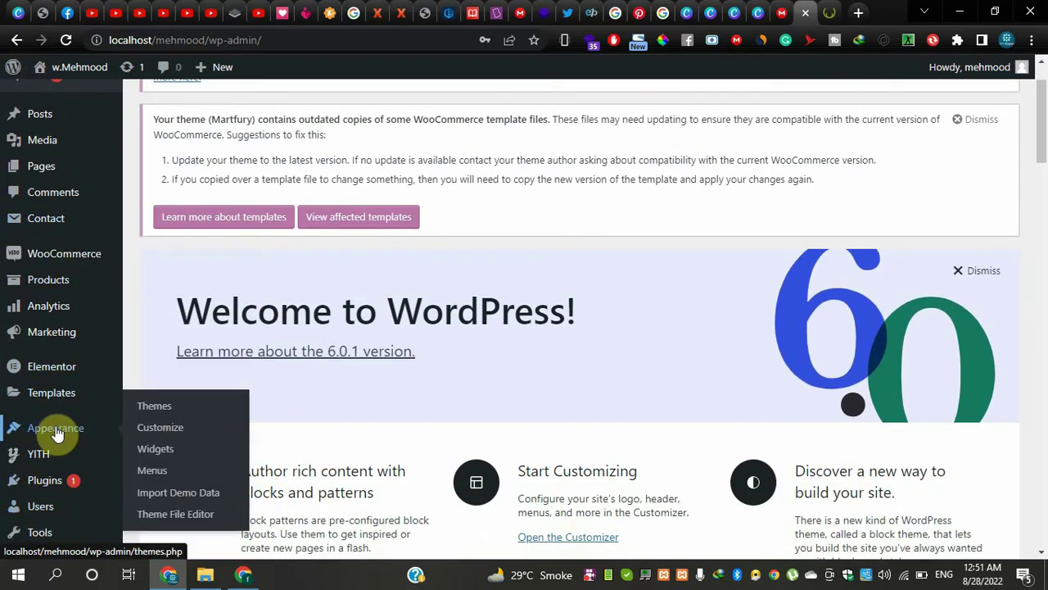
click(151, 434)
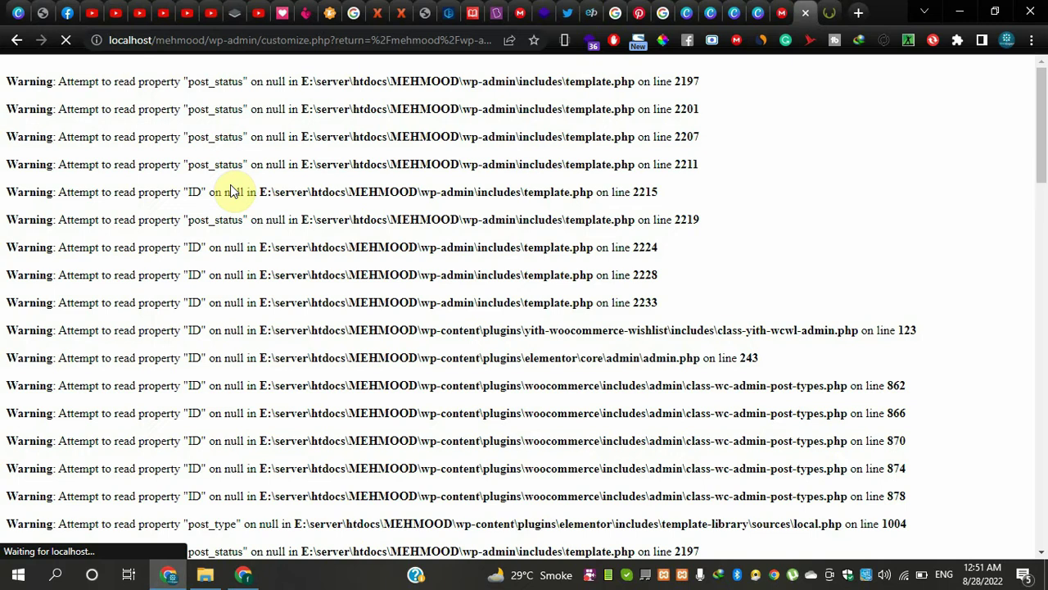
scroll(234, 190, down, 3)
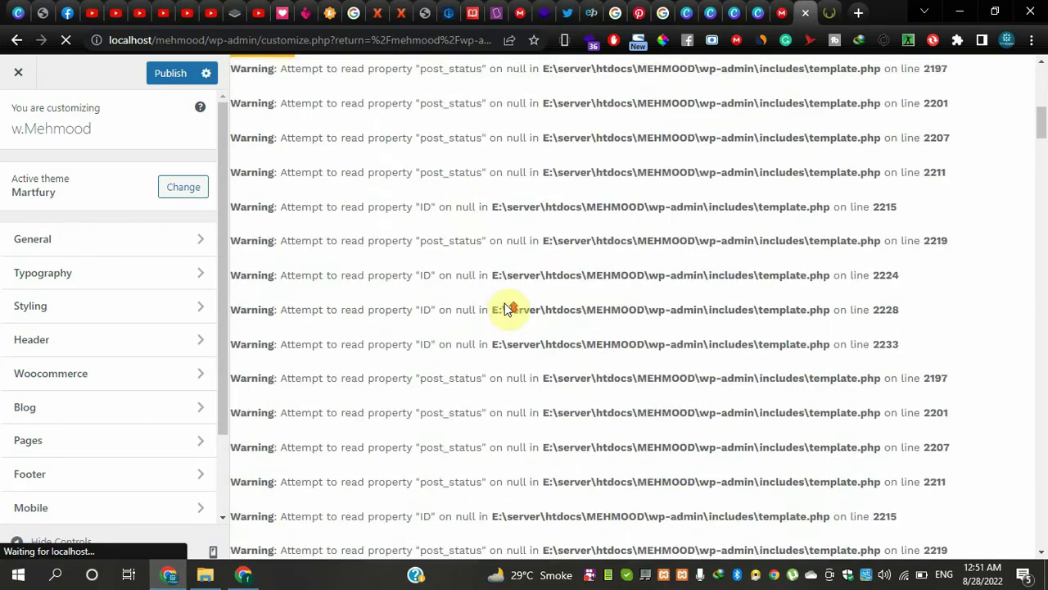
scroll(506, 309, down, 3)
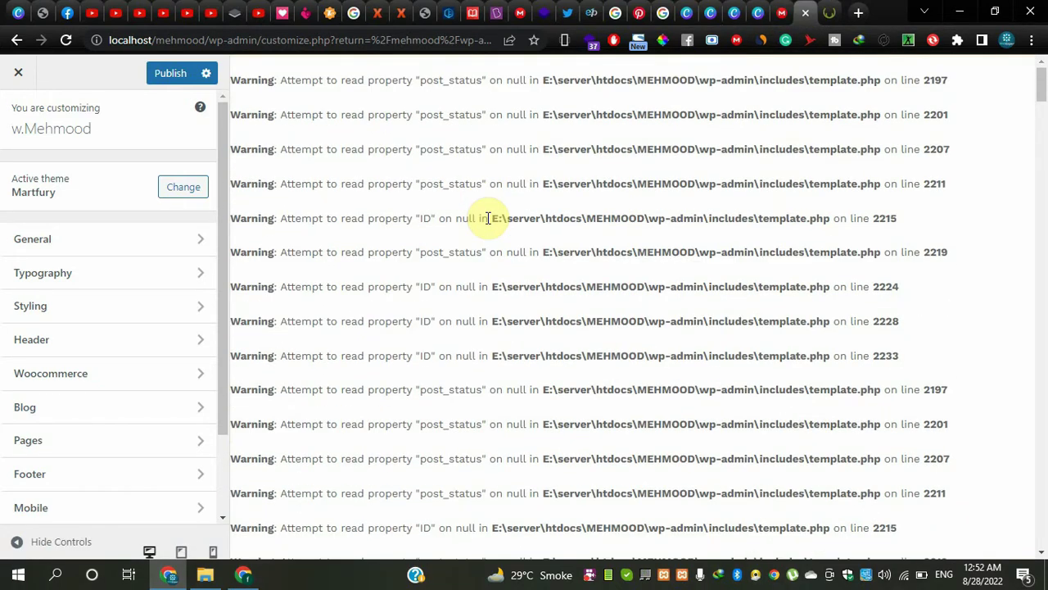
scroll(488, 218, down, 3)
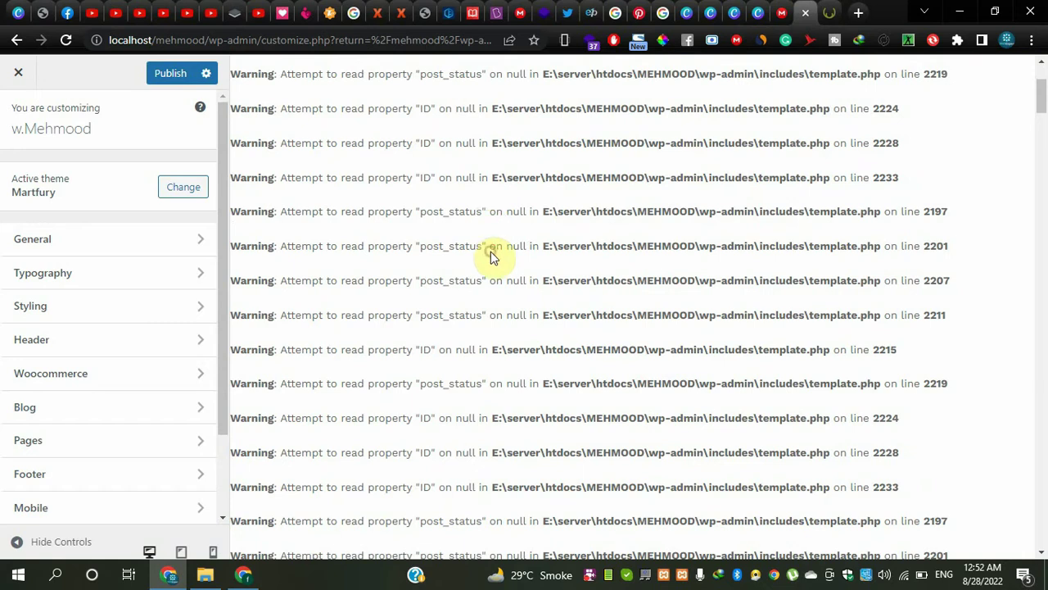
drag(1044, 106, 1041, 284)
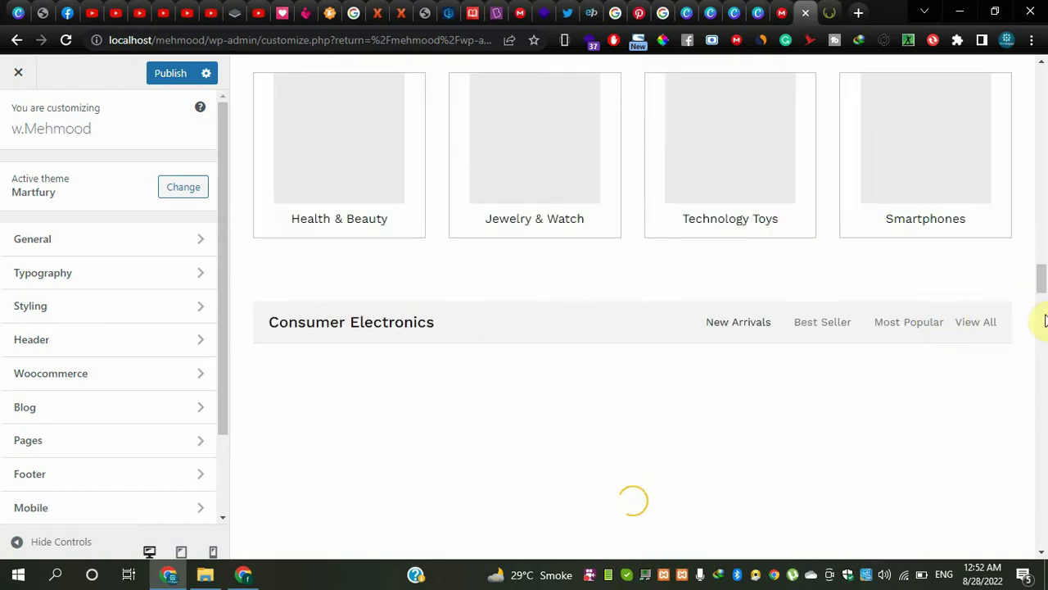
drag(1042, 279, 1041, 78)
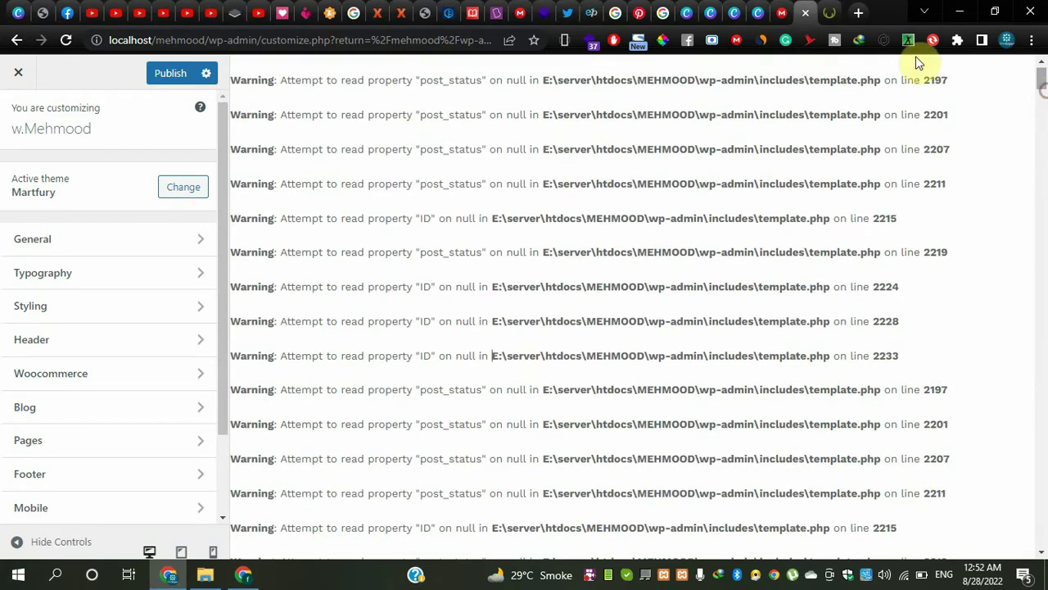
- Google 'how to remove warning from woedpress' in a new tab
click(858, 14)
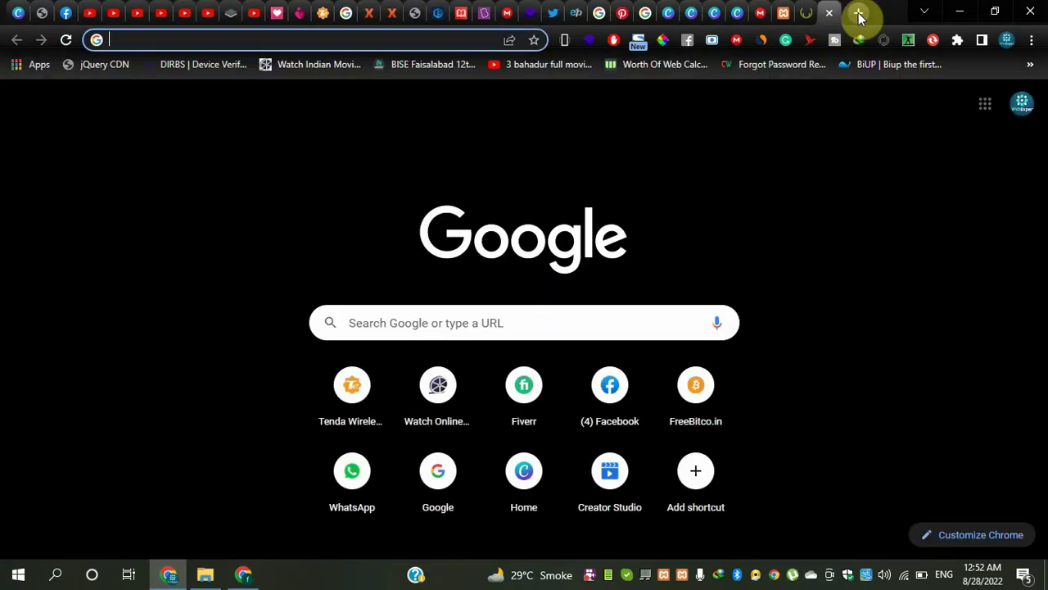
text(how to r)
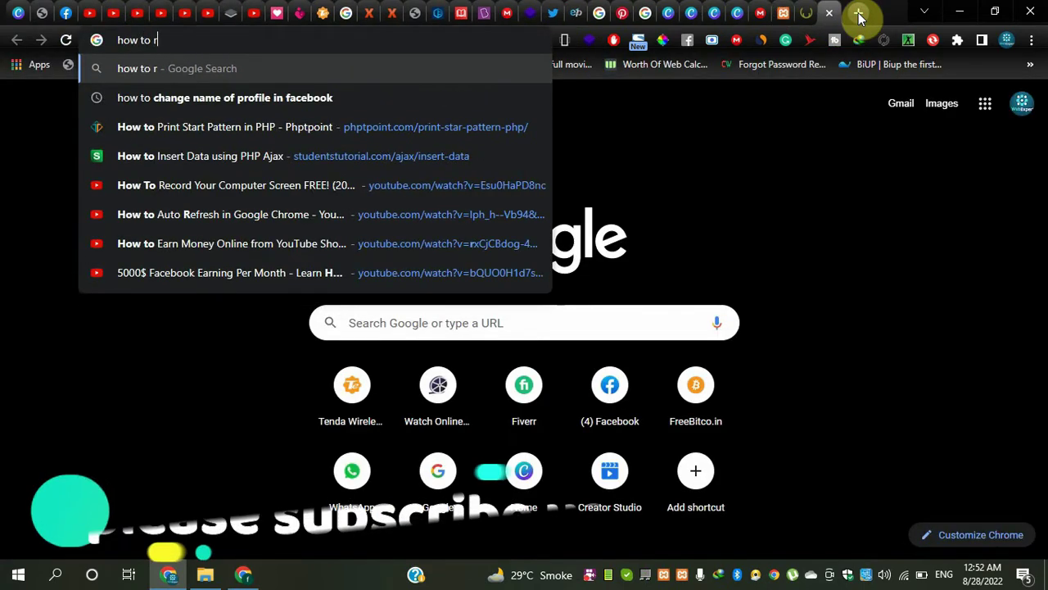
text(emov)
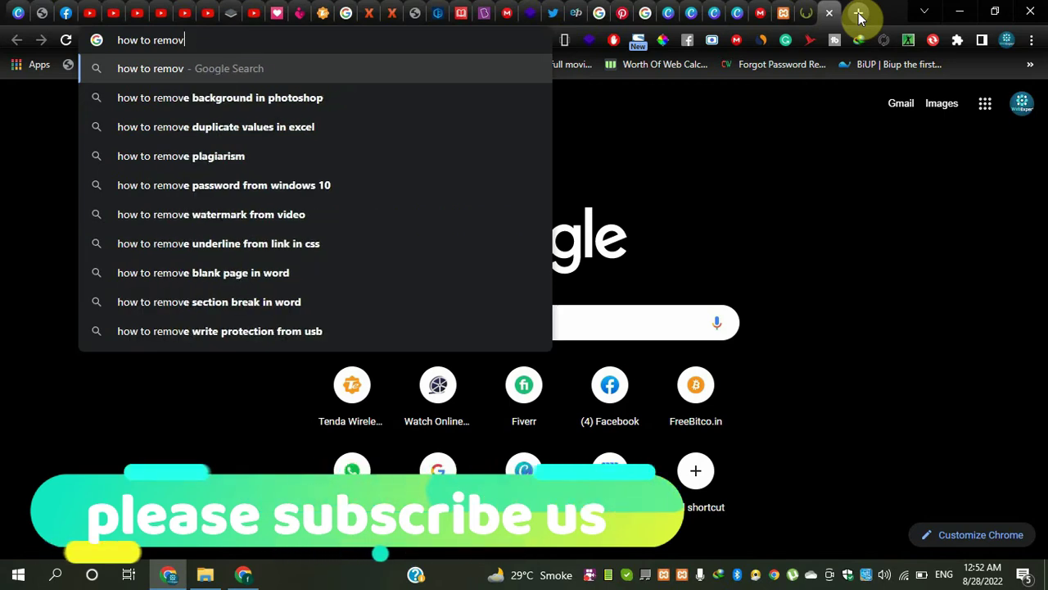
text(e warnin)
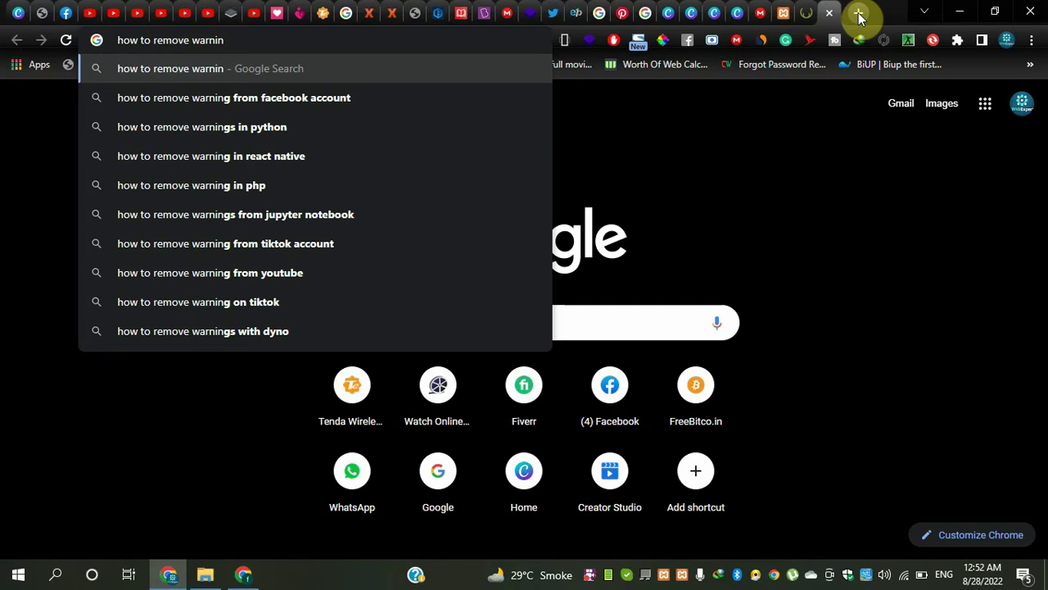
text(g from w)
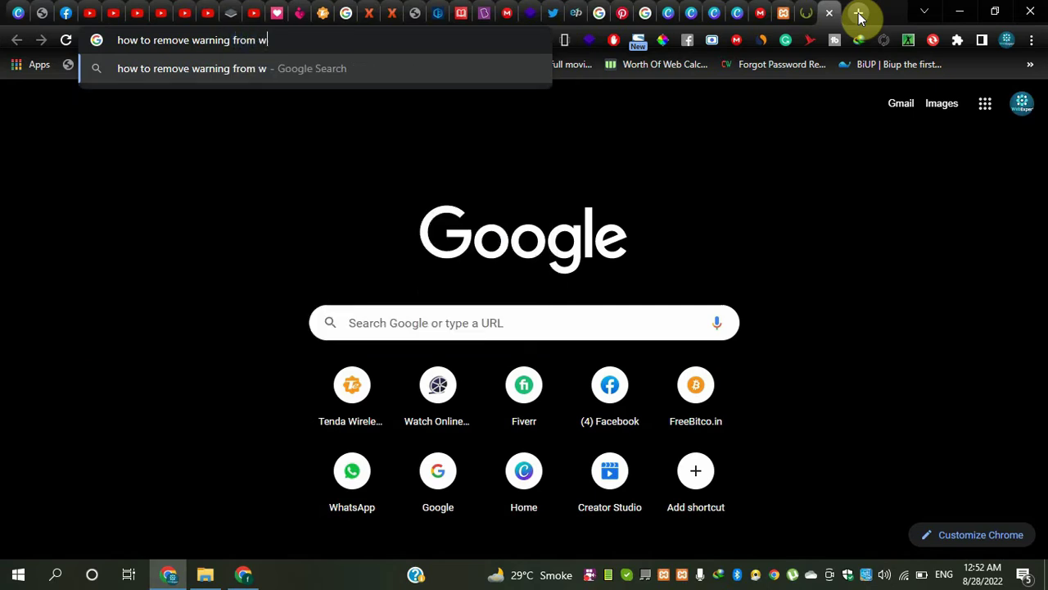
text(oedpress)
key(Return)
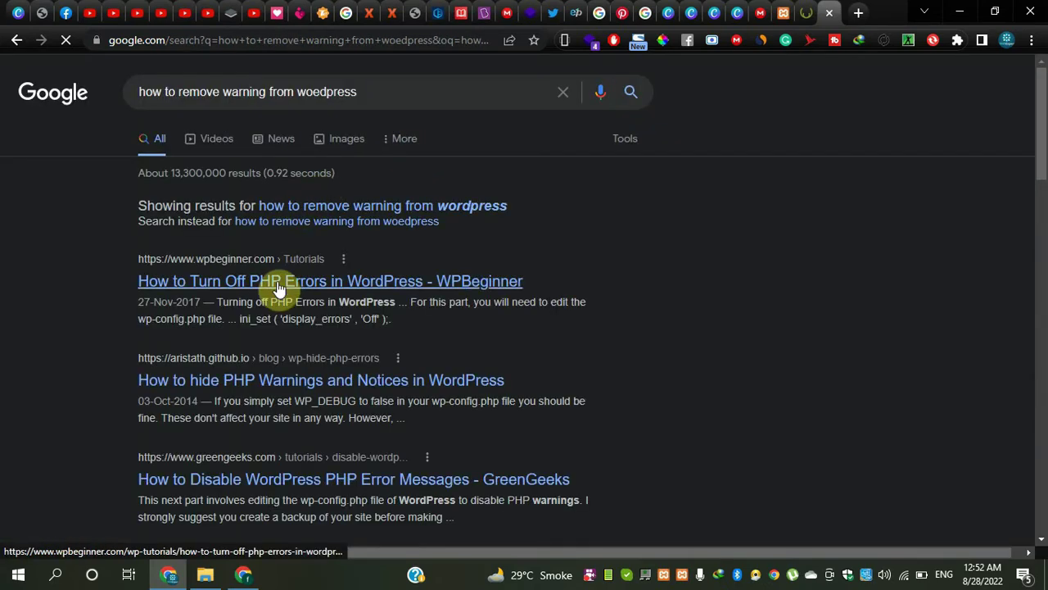
- Open the WPBeginner result in a new tab and switch to it
right_click(276, 295)
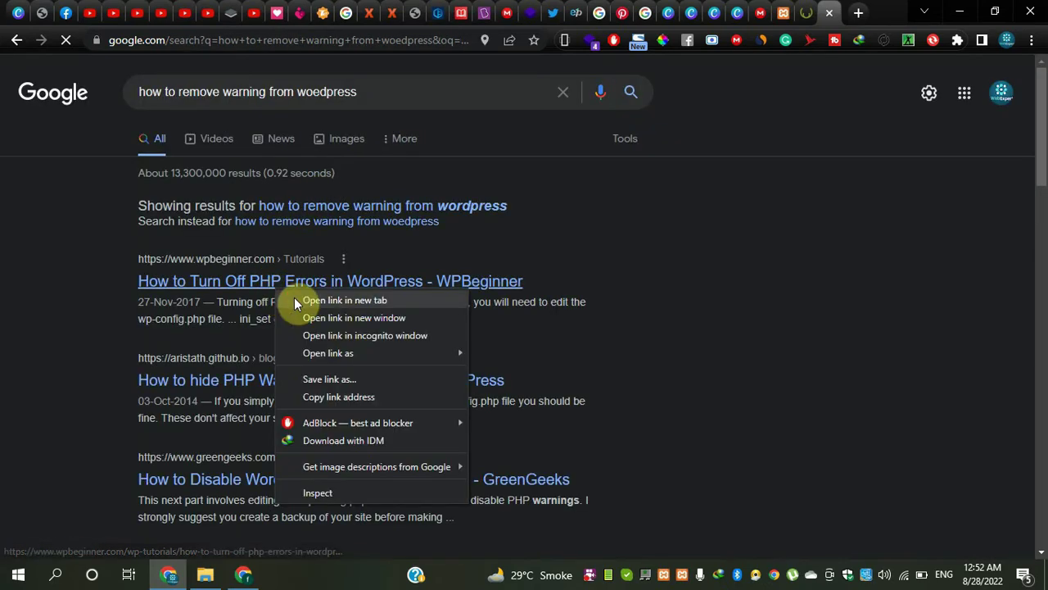
click(316, 300)
click(827, 10)
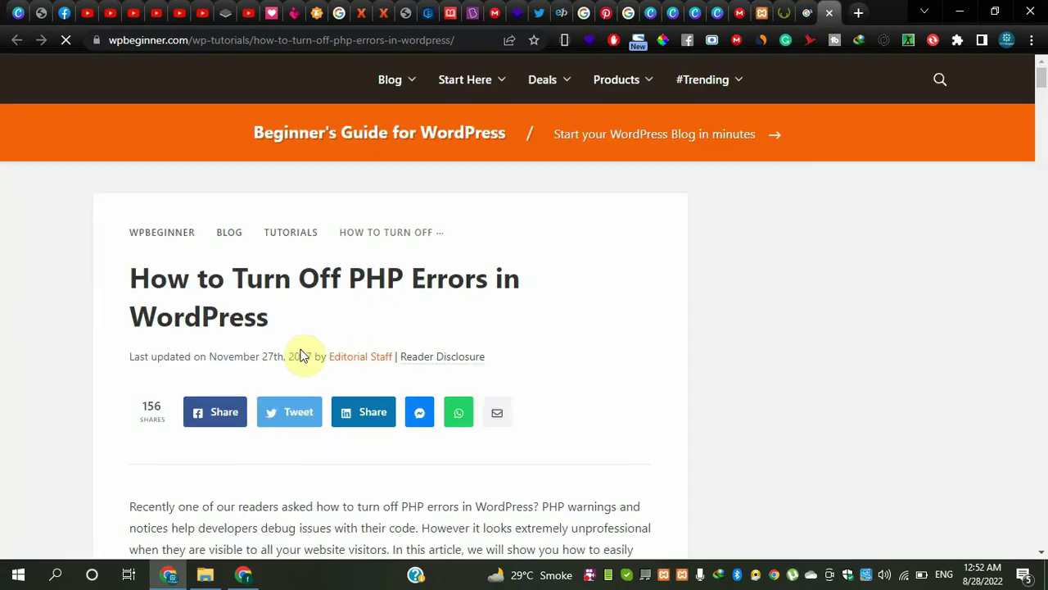
- Cycle through the Google, Martfury, WPBeginner and Customizer tabs, ending on the Customizer preview
click(801, 10)
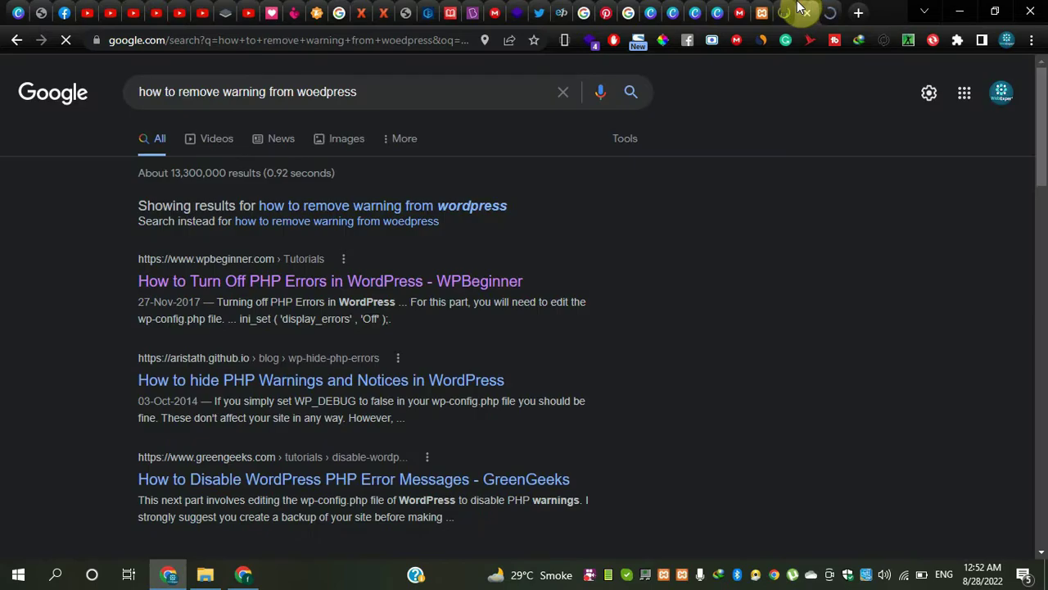
click(784, 10)
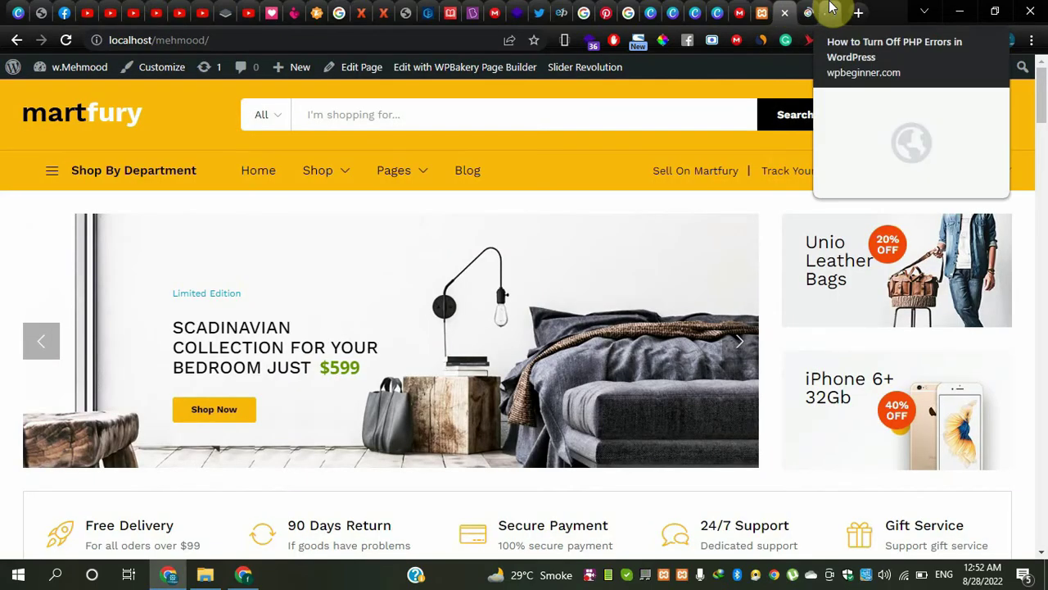
click(813, 10)
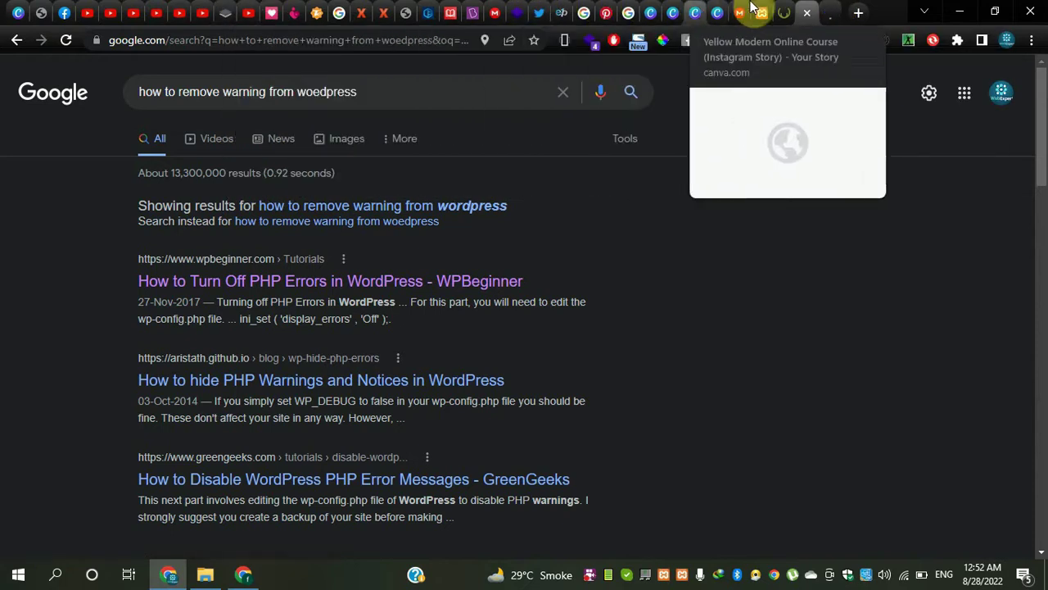
click(780, 10)
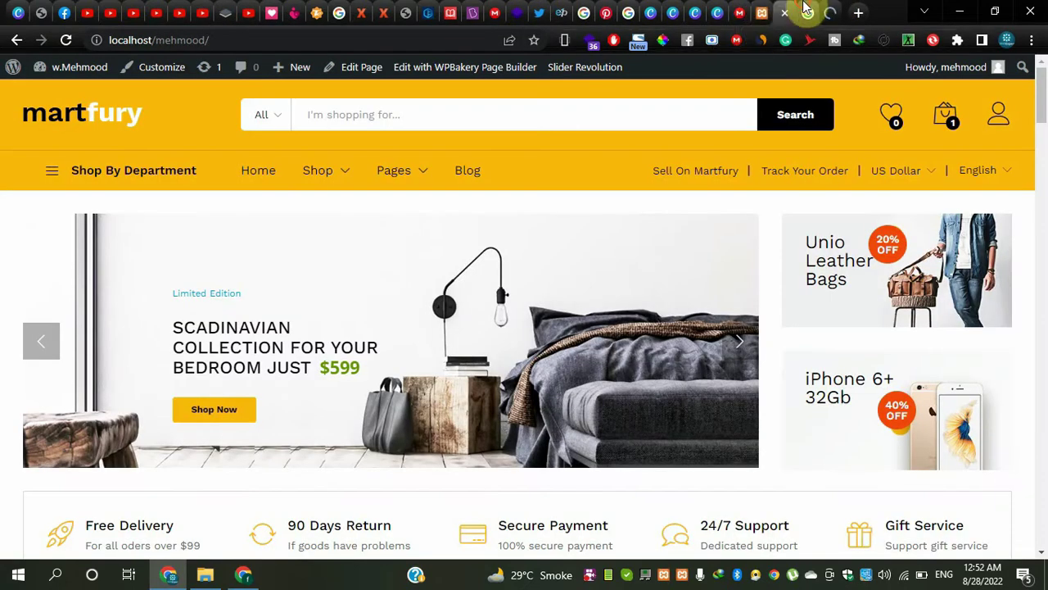
click(823, 10)
click(826, 10)
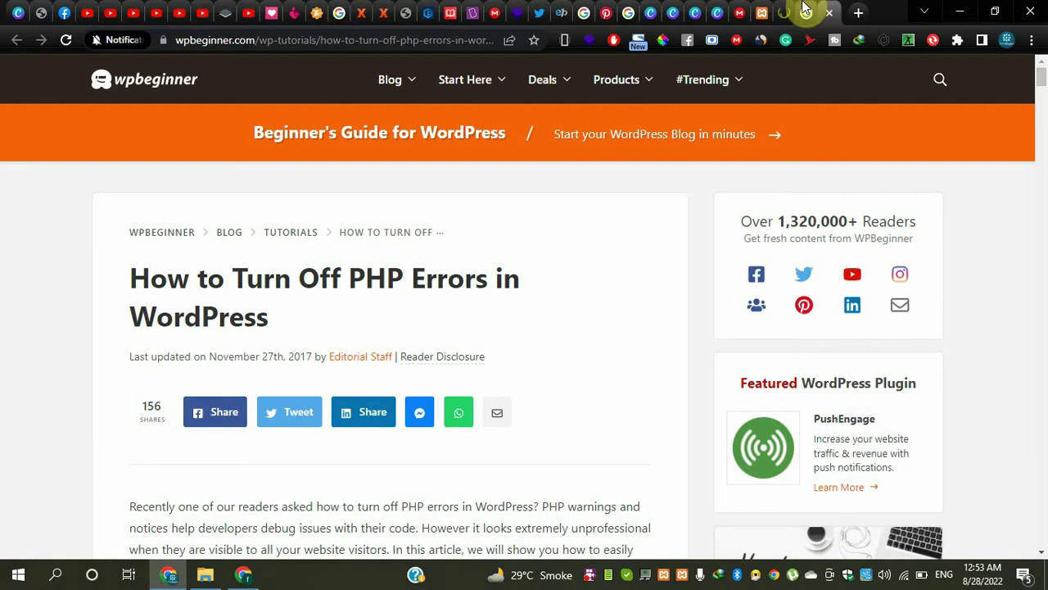
click(785, 10)
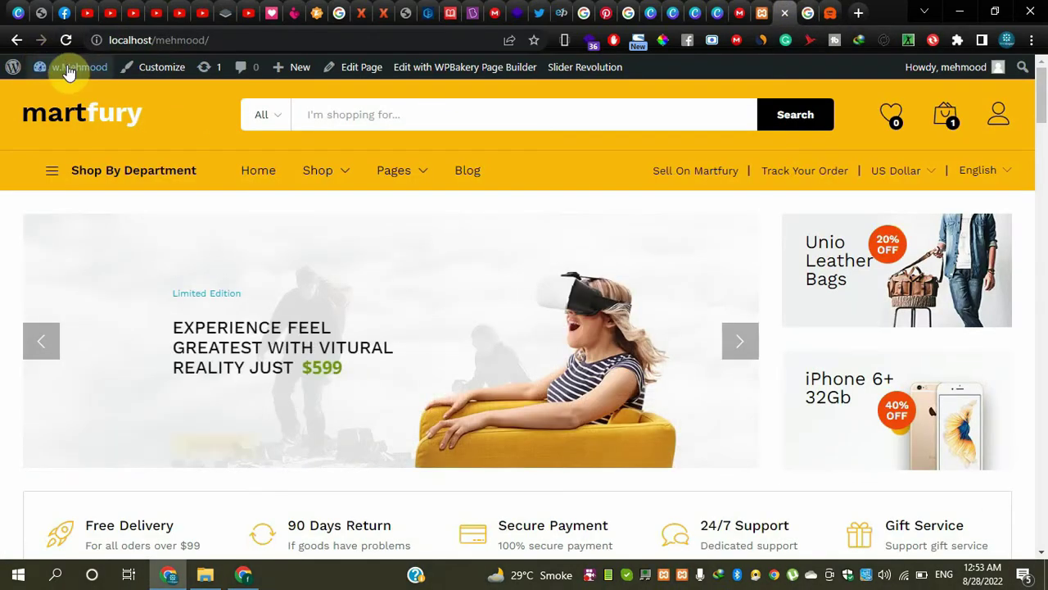
mouse_move(72, 72)
click(762, 11)
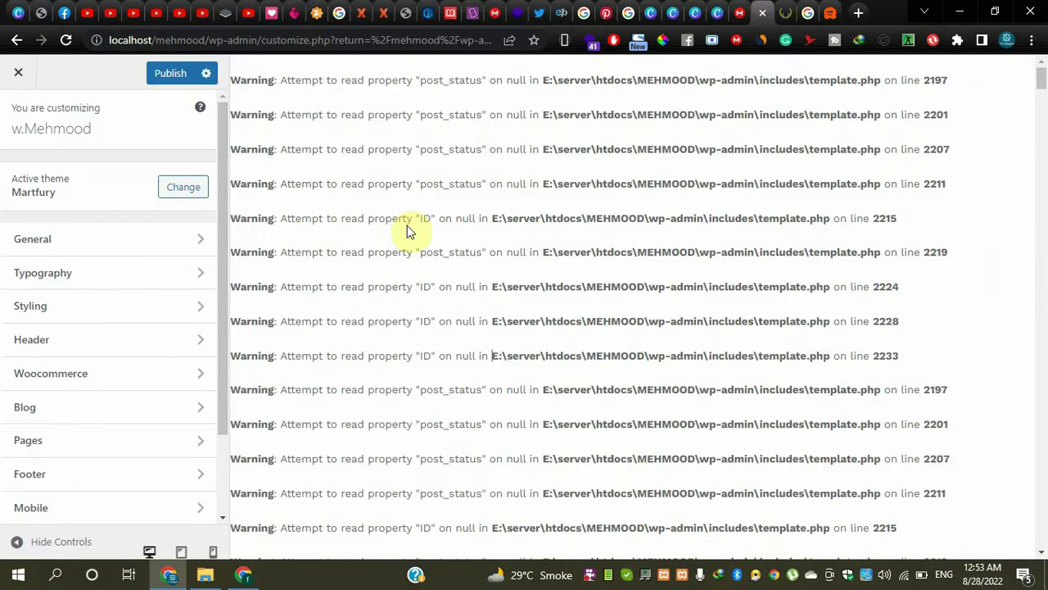
scroll(437, 328, down, 10)
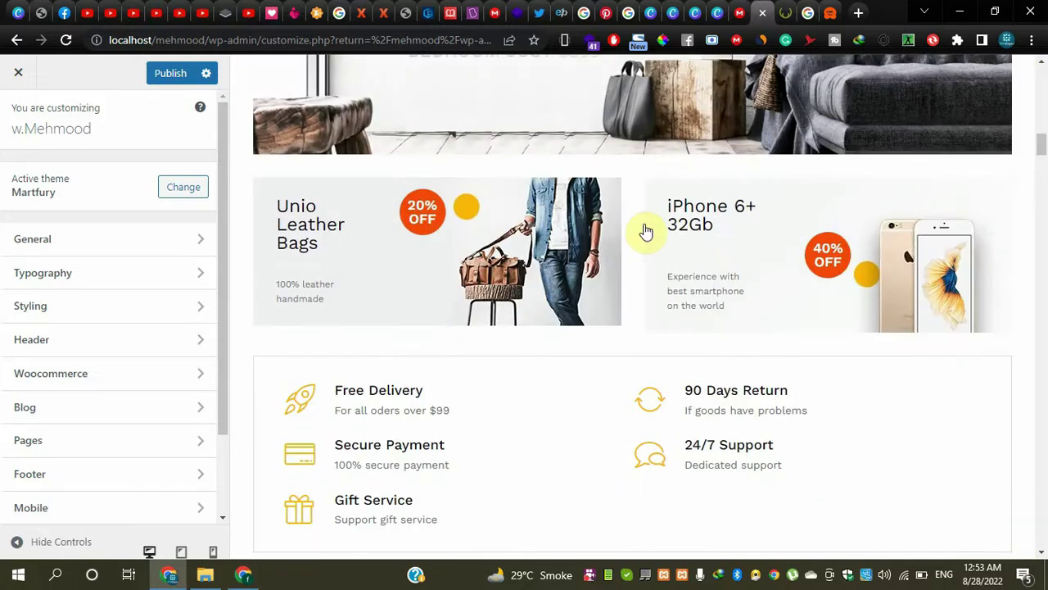
- Read the WPBeginner article, highlighting wp-config.php and the WP_DEBUG true line
click(832, 12)
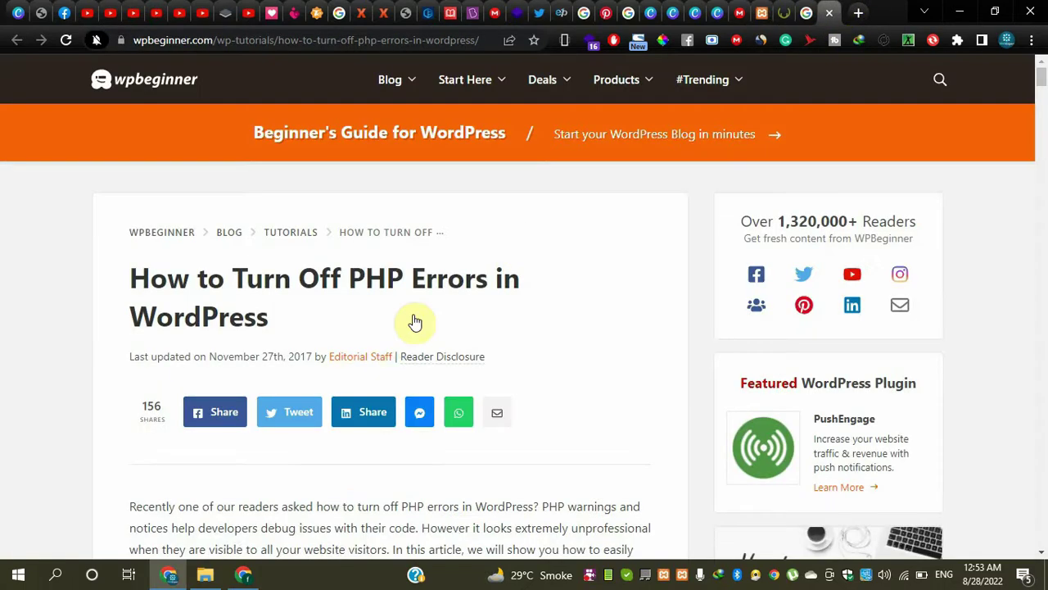
scroll(388, 329, down, 10)
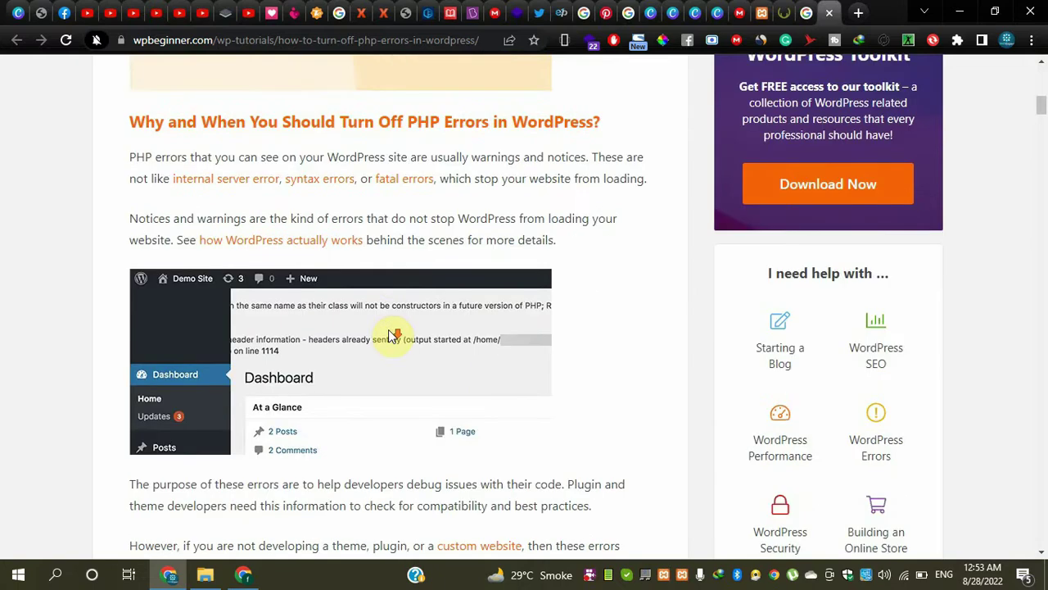
scroll(388, 329, down, 6)
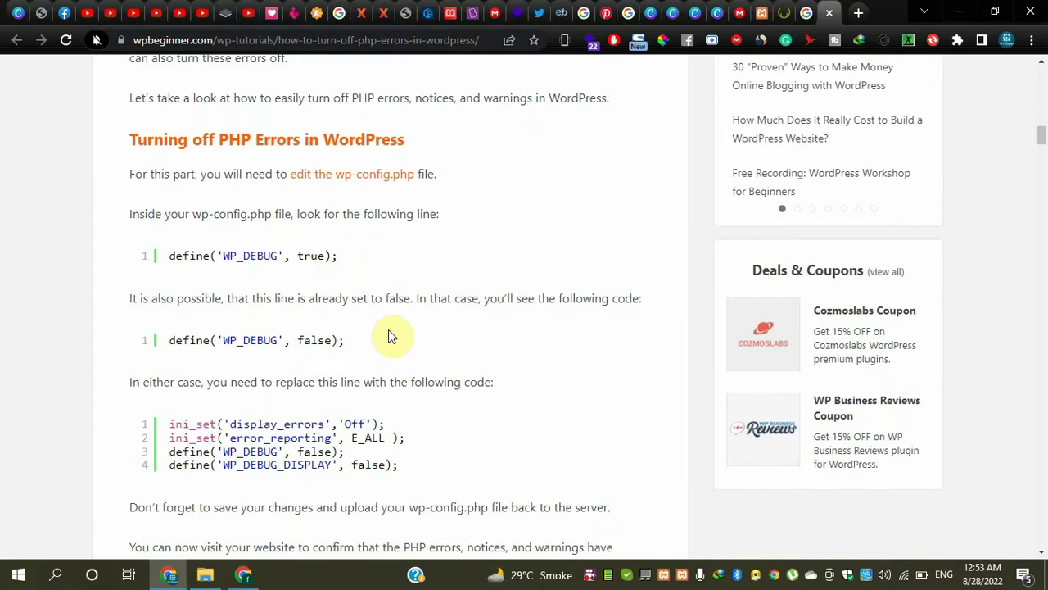
scroll(360, 376, down, 1)
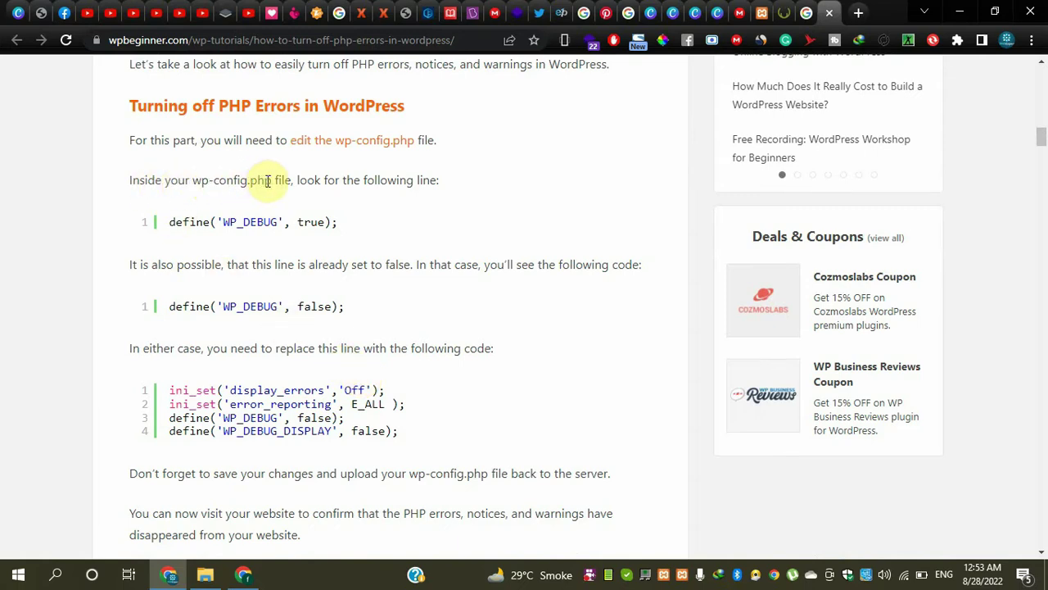
drag(271, 180, 213, 182)
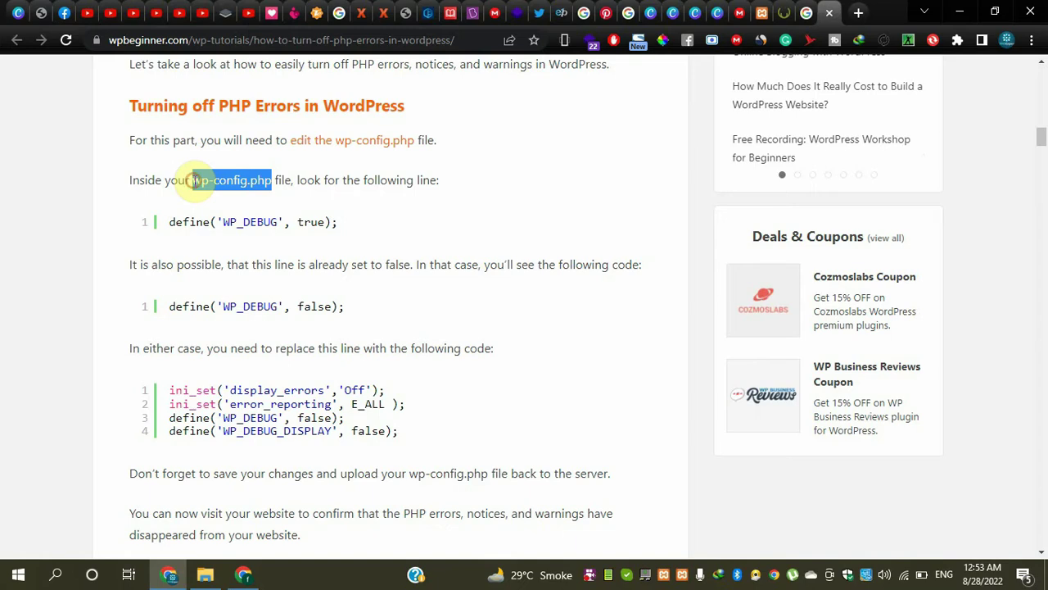
click(299, 188)
drag(338, 222, 174, 222)
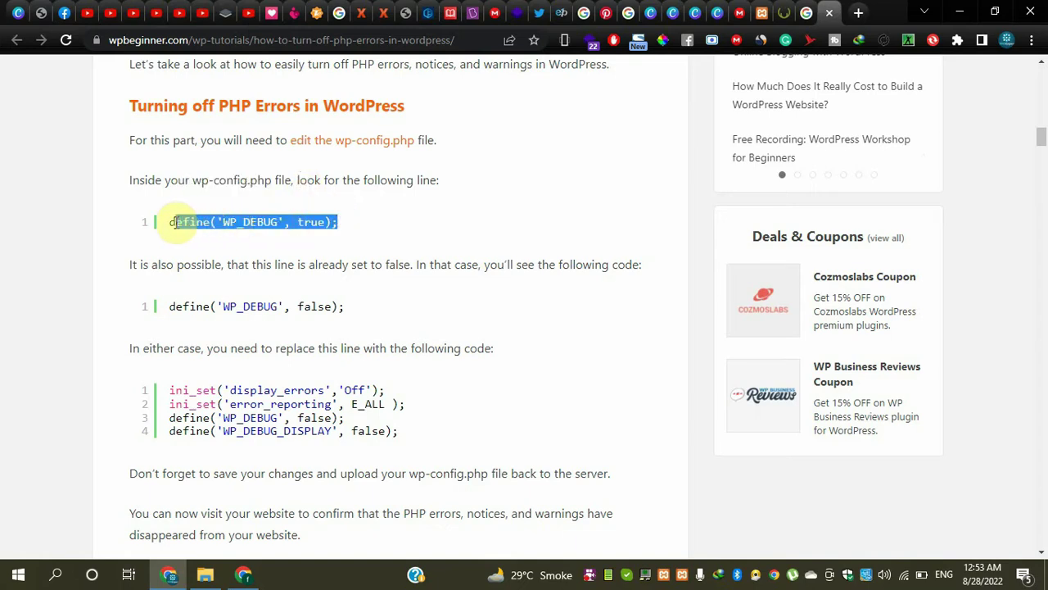
click(394, 221)
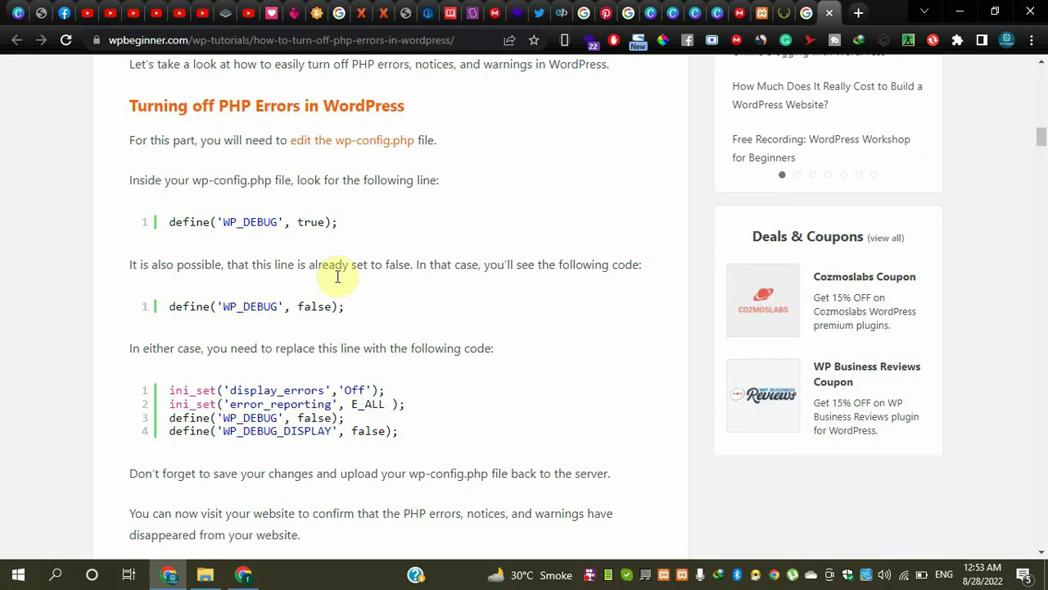
- Highlight the WP_DEBUG false line and four-line replacement code, then open File Explorer
drag(344, 306, 155, 308)
click(311, 305)
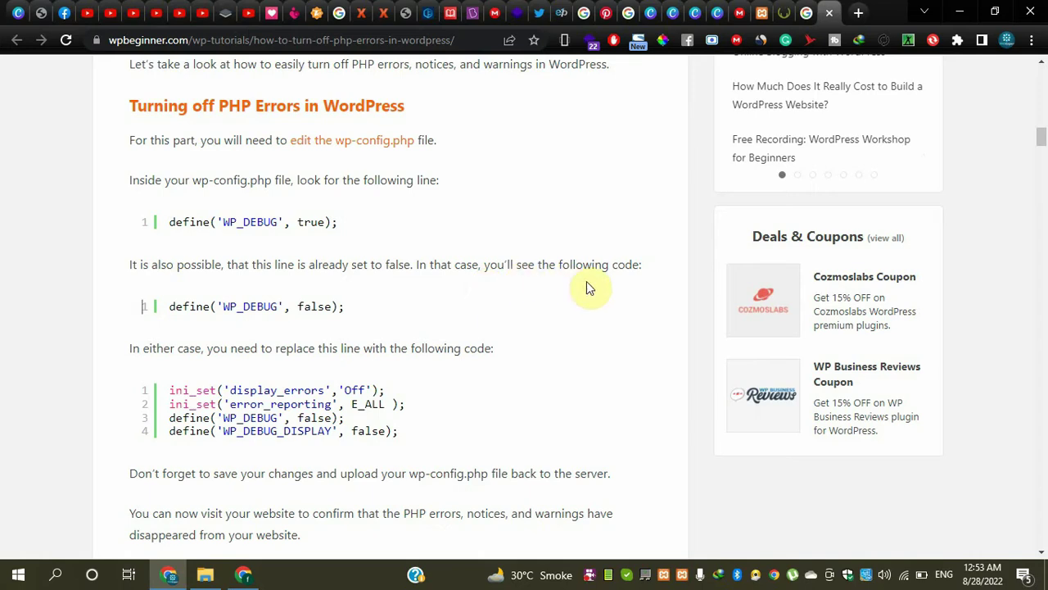
drag(377, 307, 164, 304)
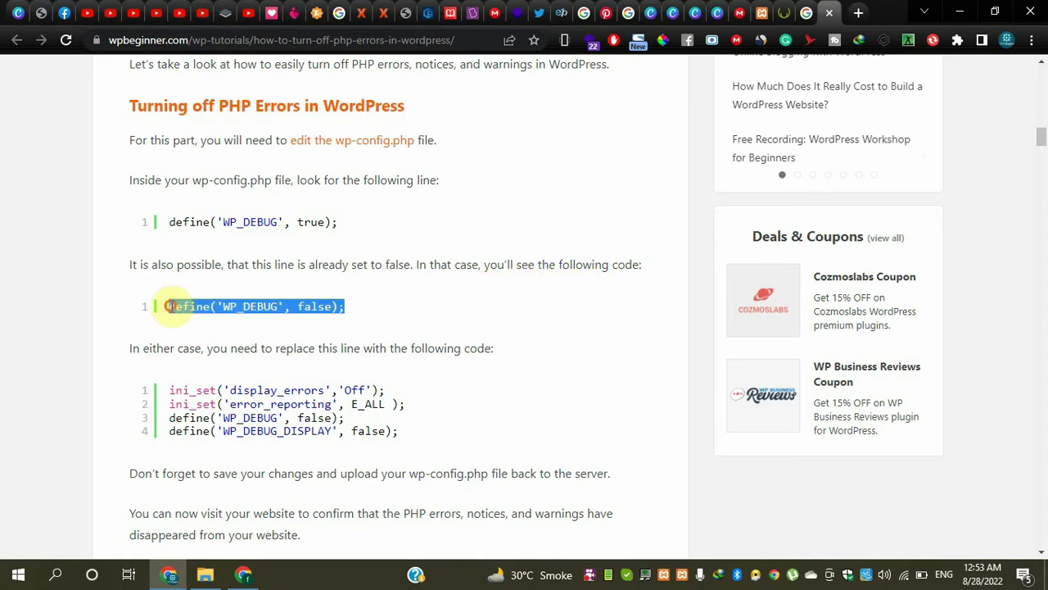
click(299, 319)
drag(410, 444, 175, 391)
key(ctrl+c)
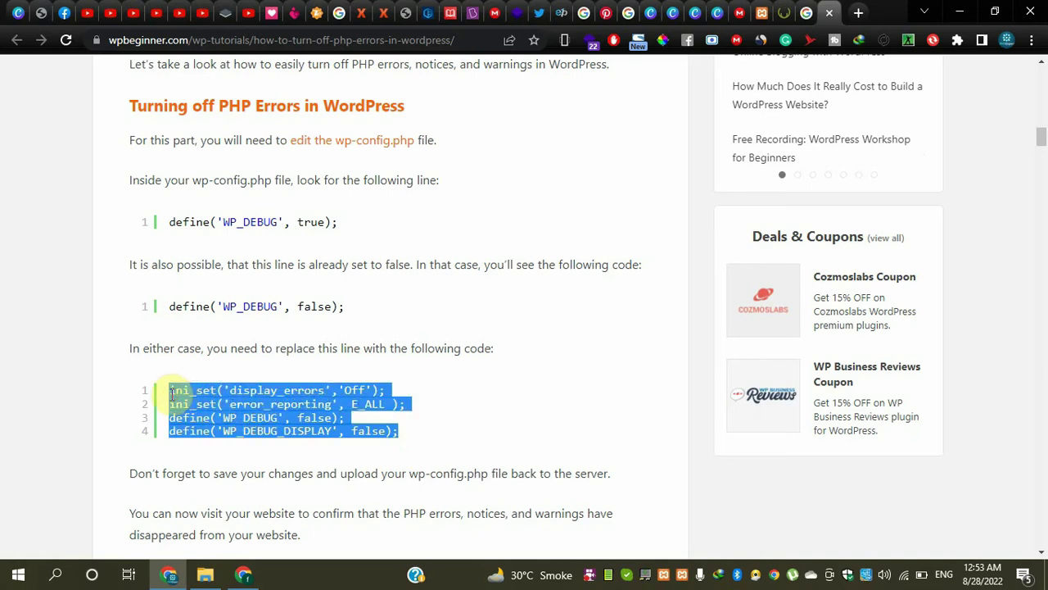
click(499, 336)
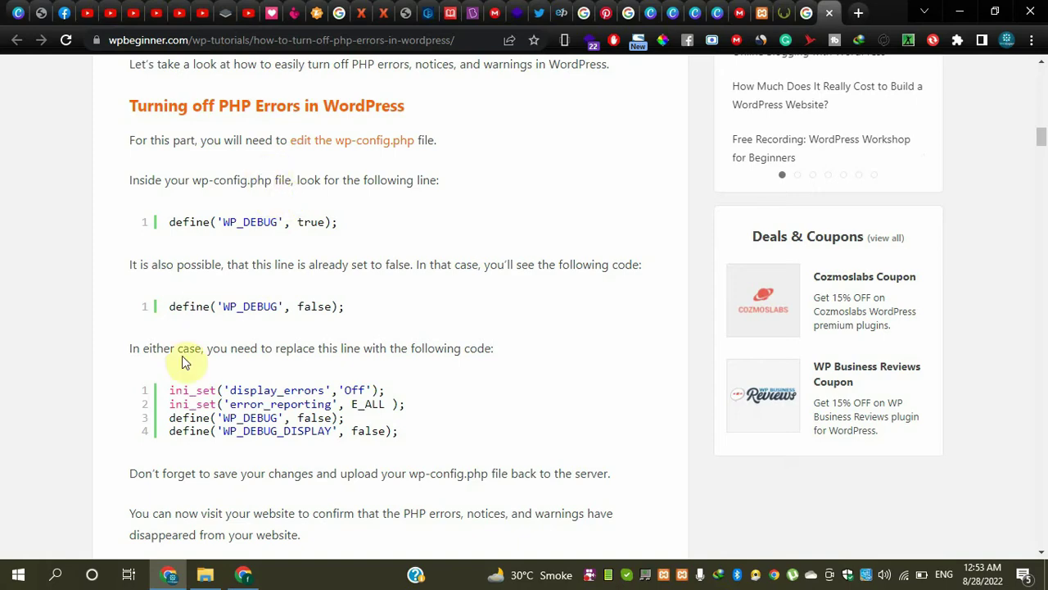
click(205, 575)
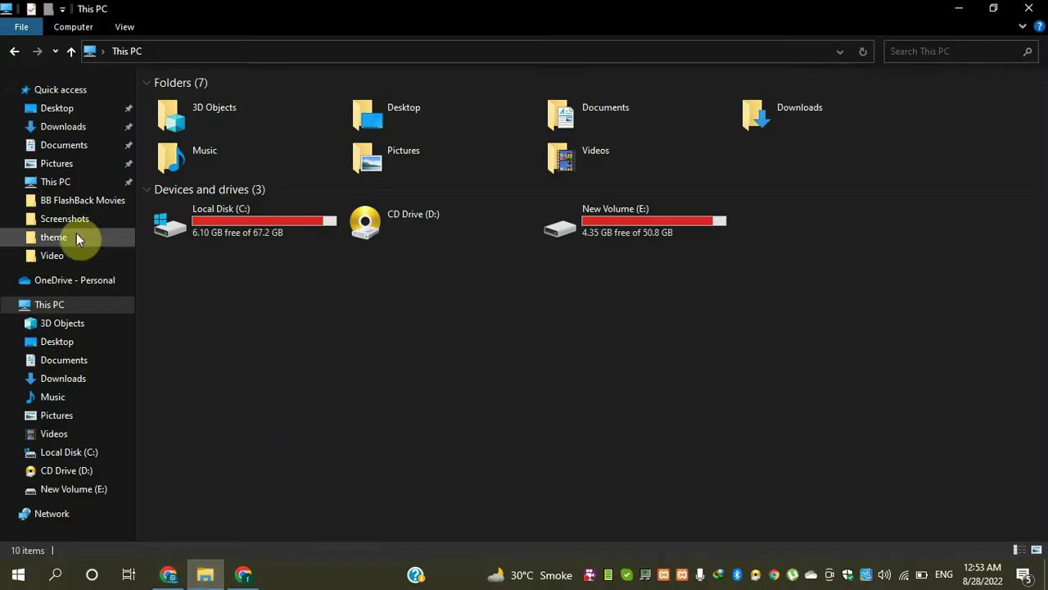
- Browse to the site folder E:\server\htdocs\MEHMOOD
double_click(263, 228)
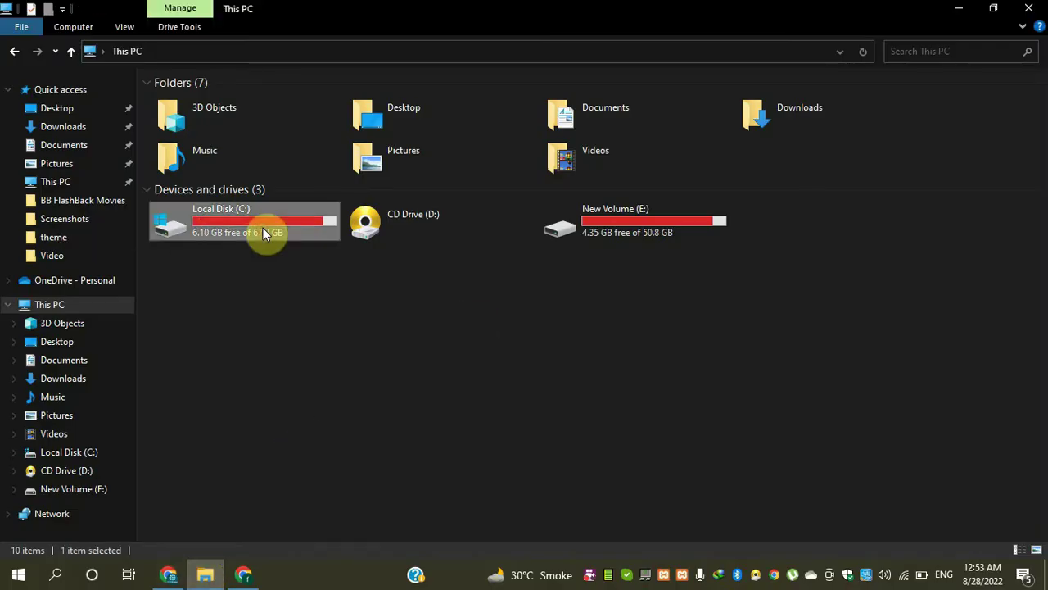
click(16, 53)
double_click(647, 232)
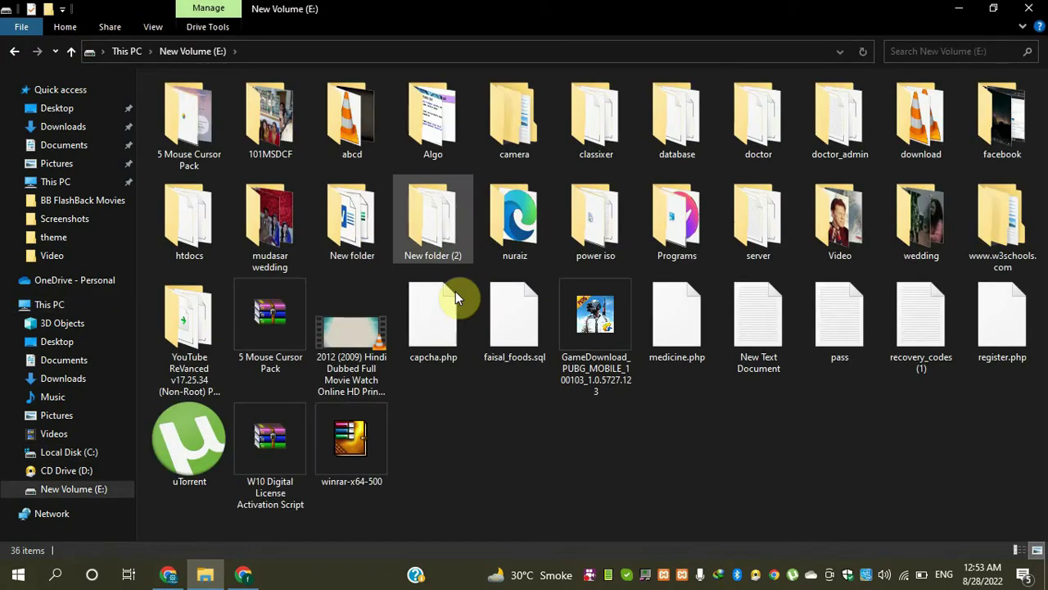
double_click(722, 217)
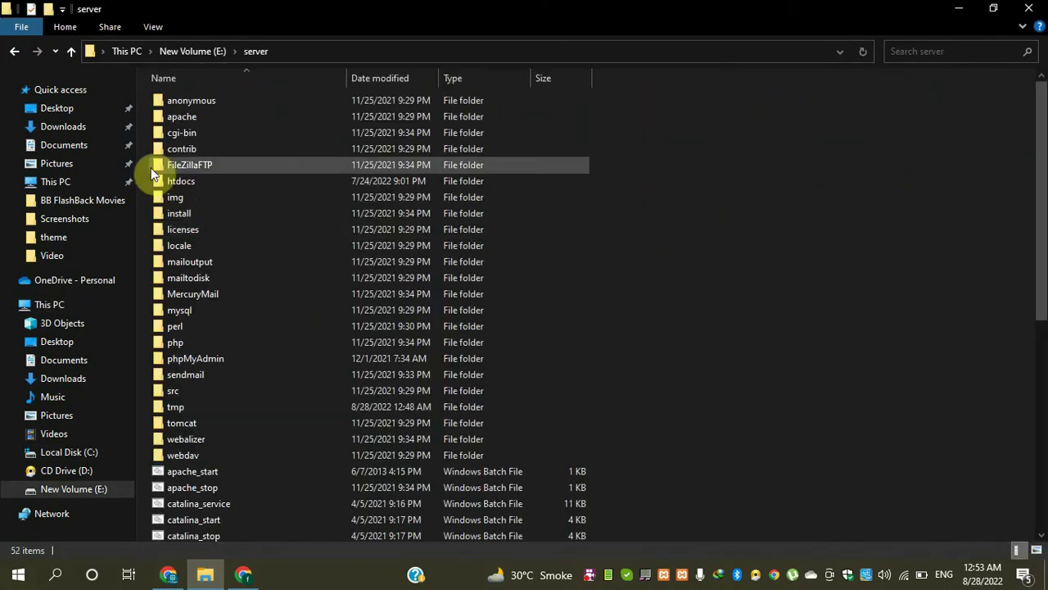
double_click(177, 183)
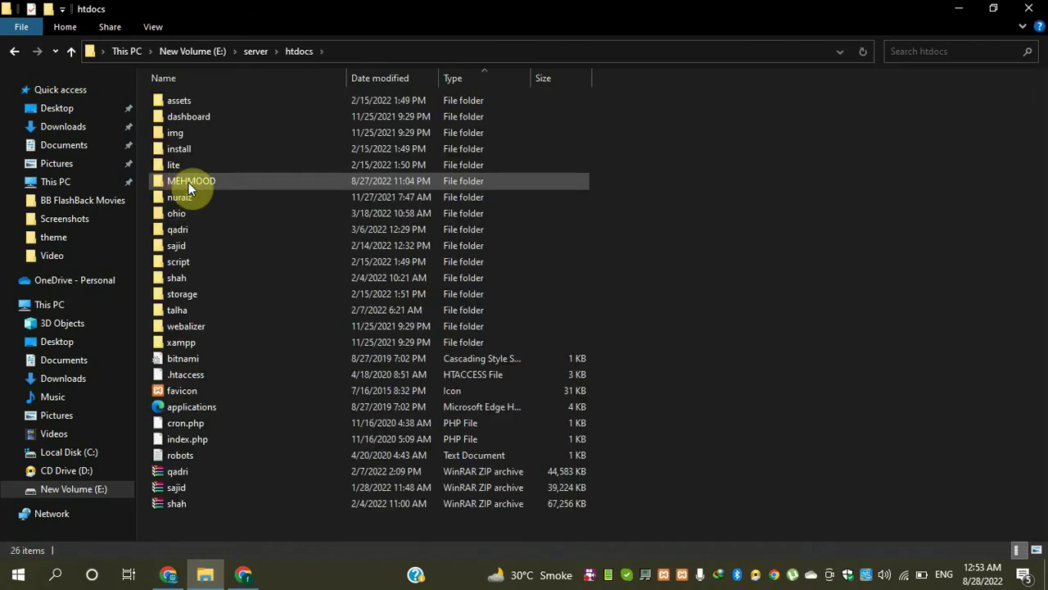
double_click(188, 183)
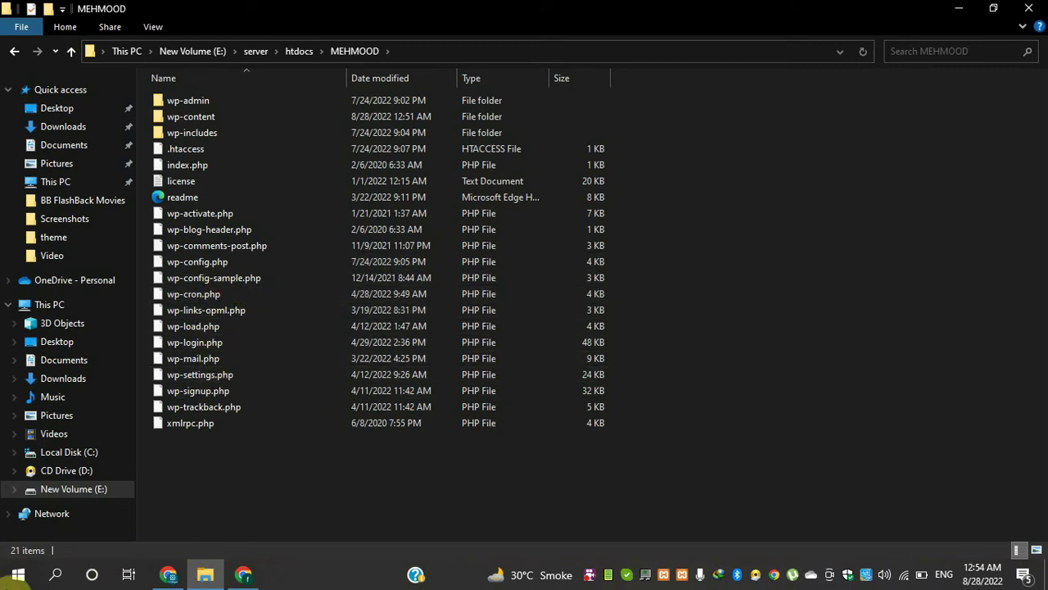
- Search Windows for 'sub' to find Sublime Text 3
click(10, 578)
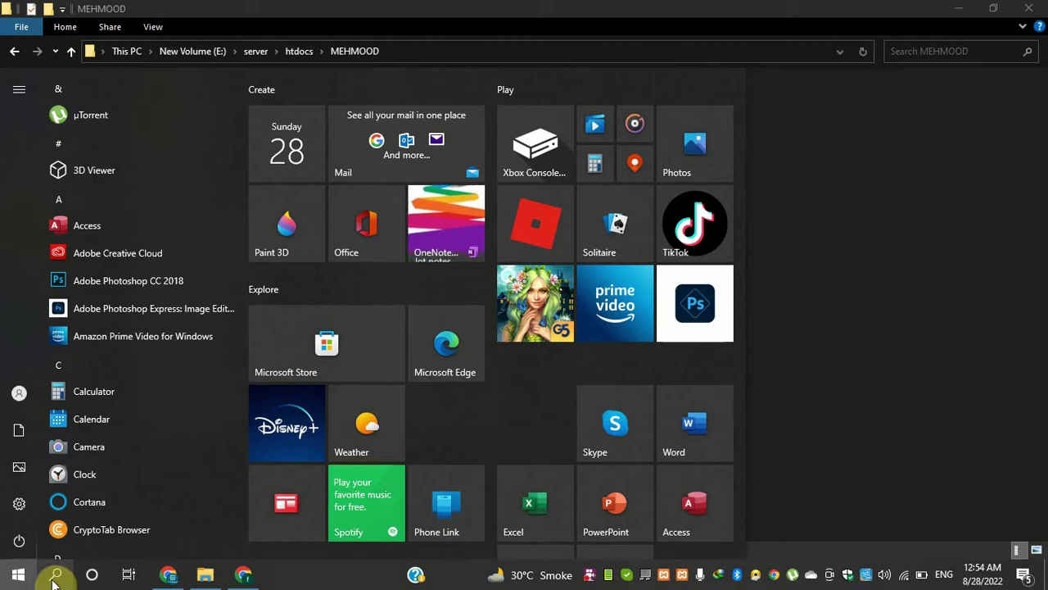
click(855, 428)
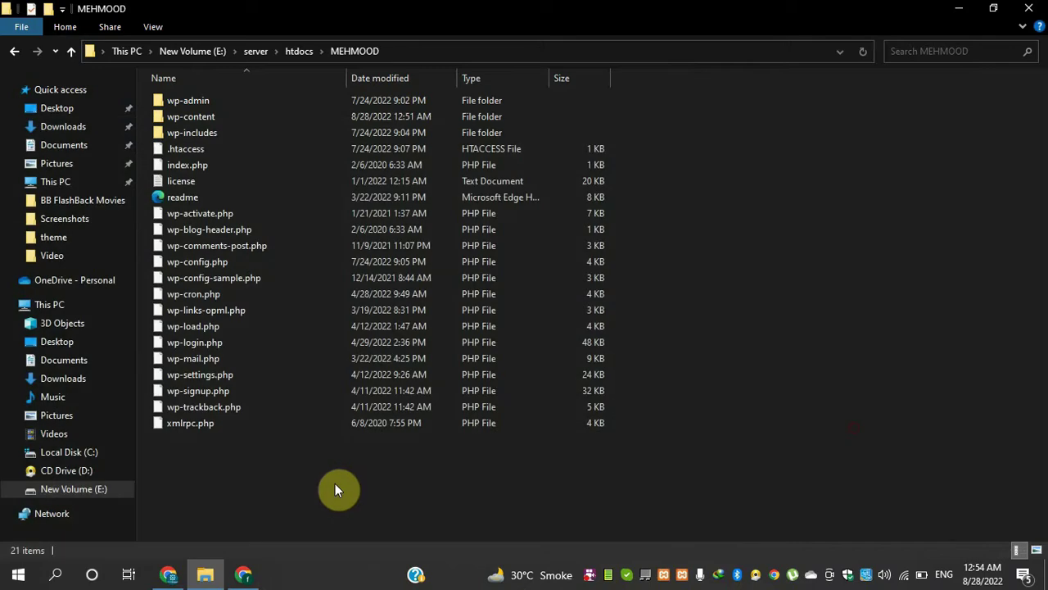
click(56, 576)
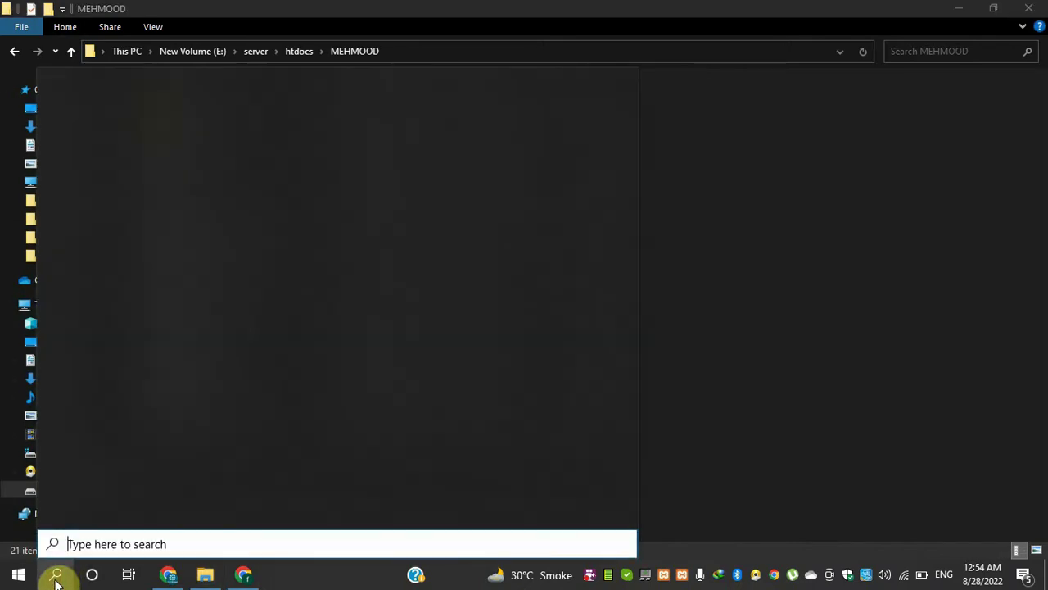
text(sub)
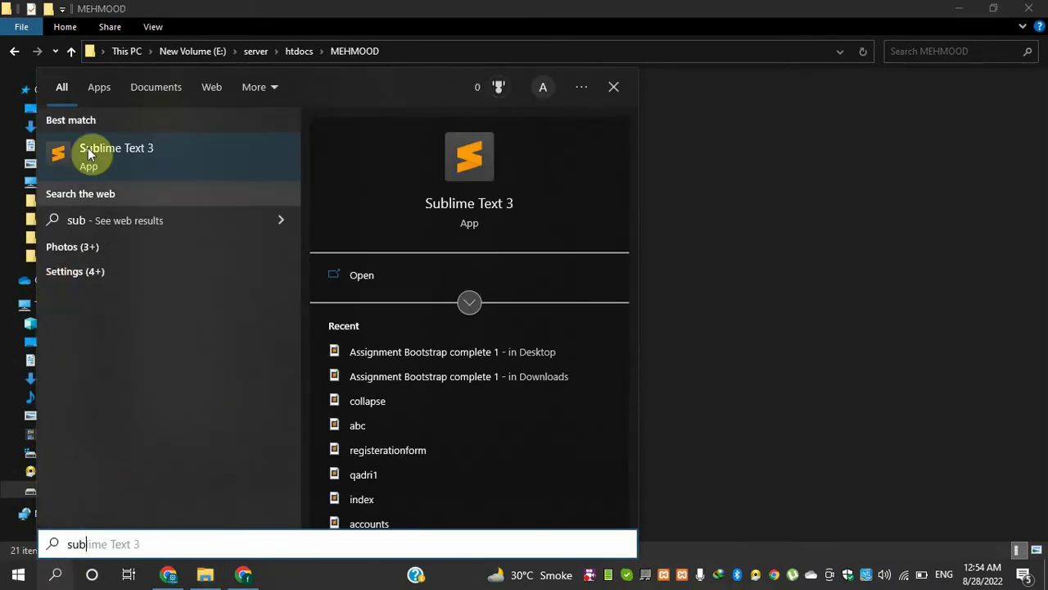
- Launch Sublime Text 3 and drag wp-config.php into it
click(89, 161)
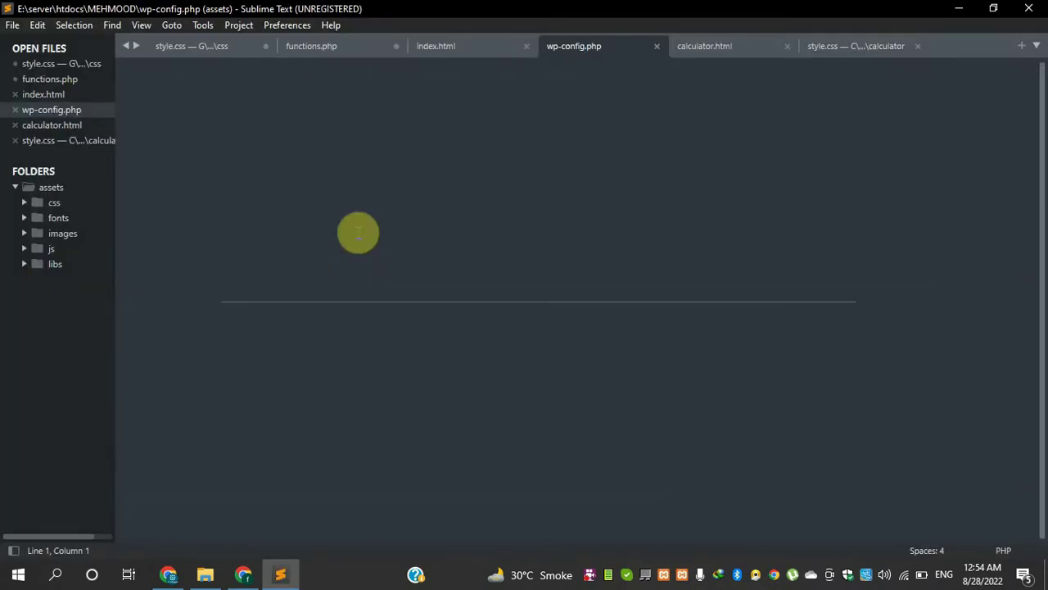
click(958, 9)
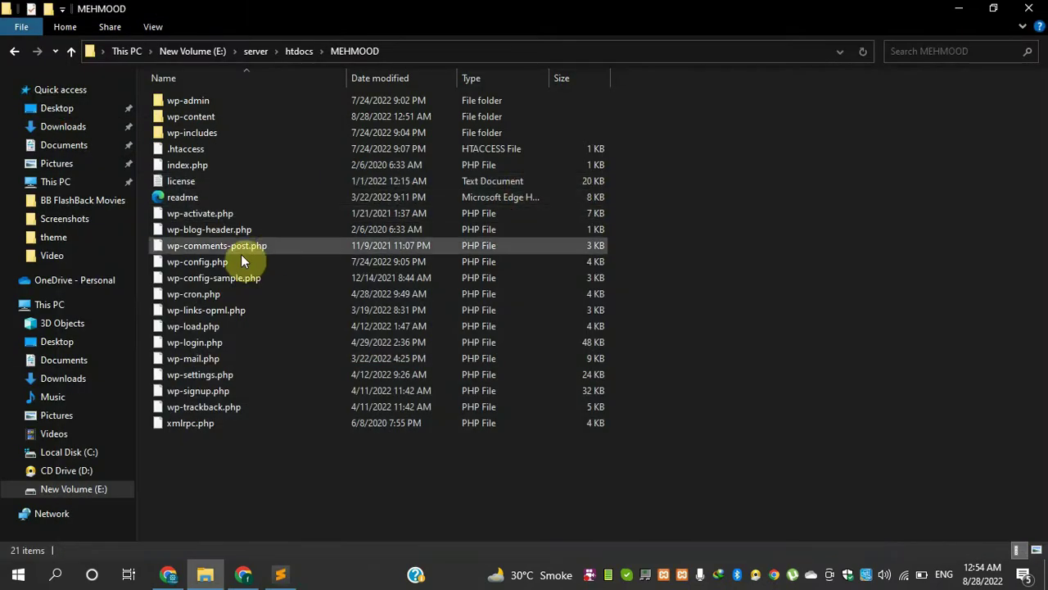
drag(188, 261, 352, 415)
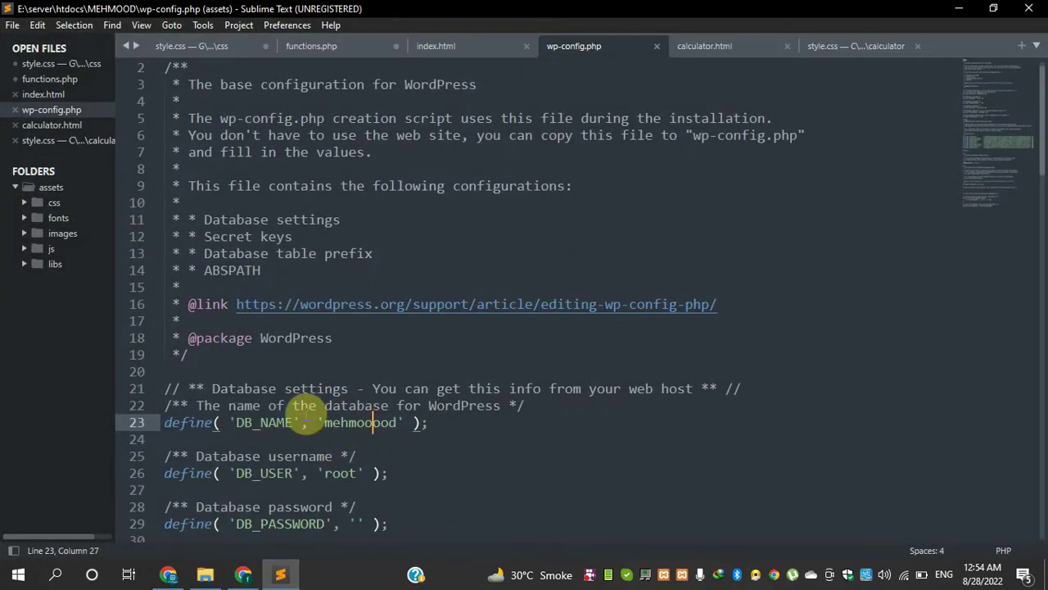
- Replace the define('WP_DEBUG', false) line with the pasted four-line code and save
scroll(305, 416, down, 2)
scroll(304, 416, down, 10)
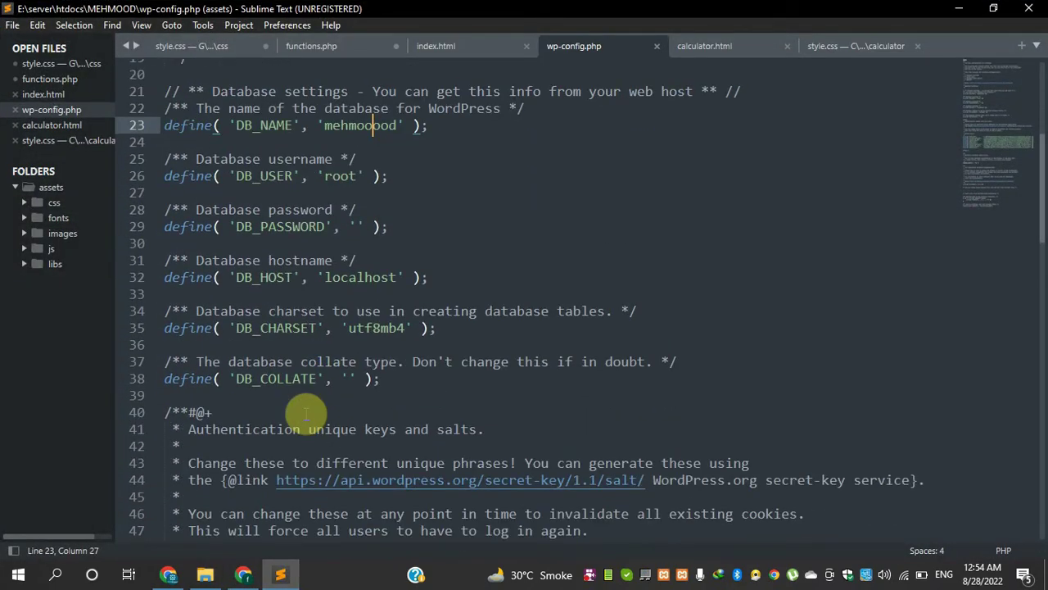
scroll(304, 416, down, 7)
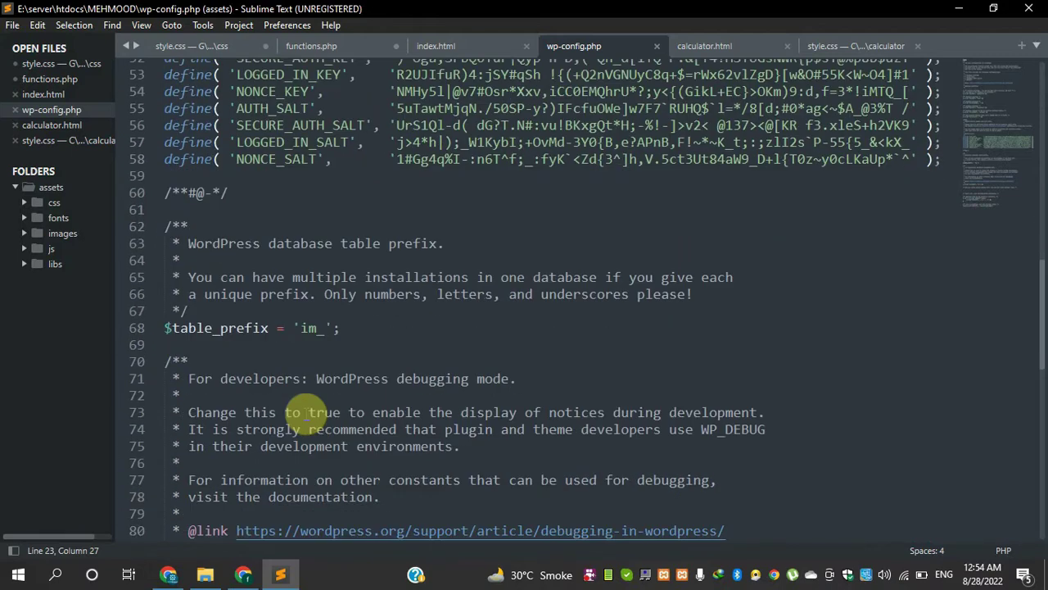
click(401, 444)
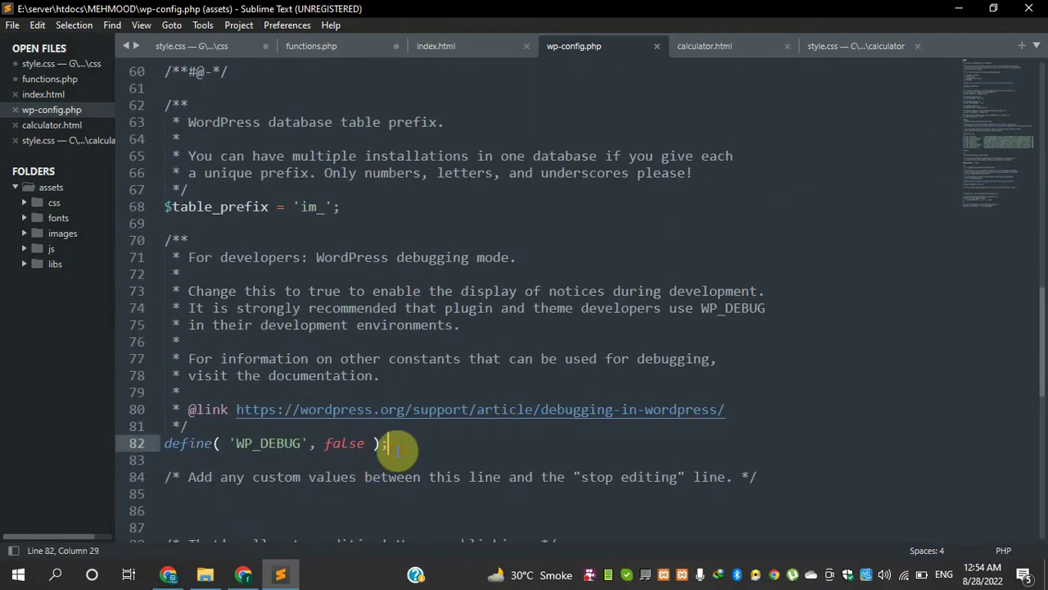
drag(400, 445, 145, 440)
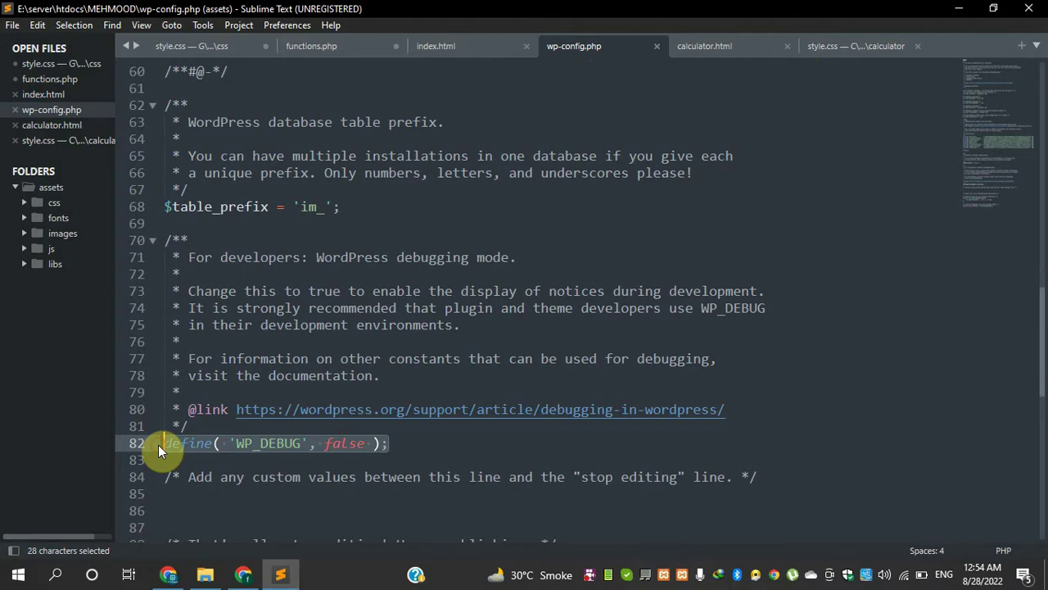
key(ctrl+v)
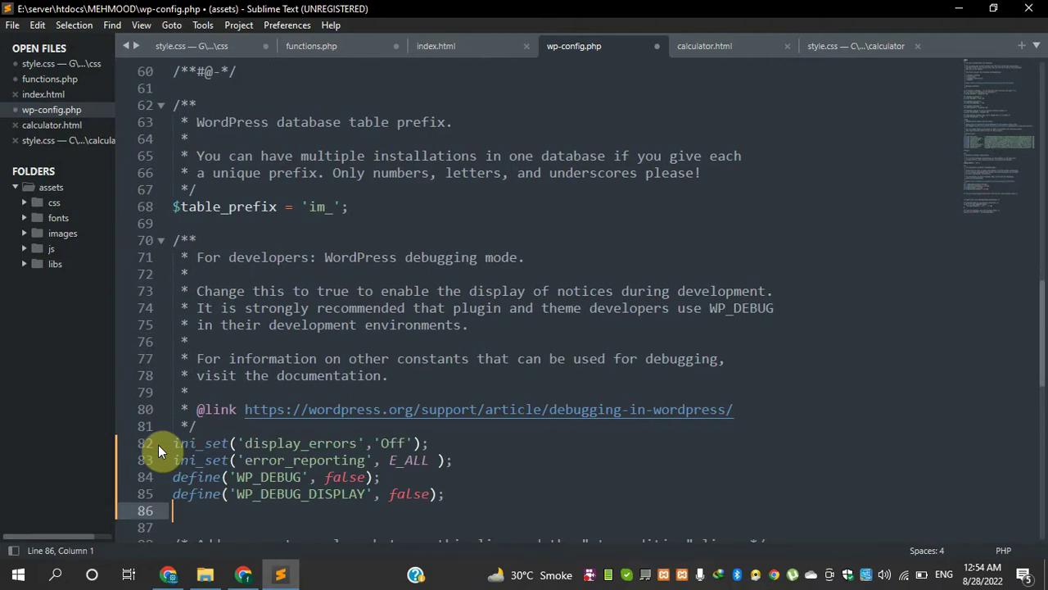
key(ctrl+s)
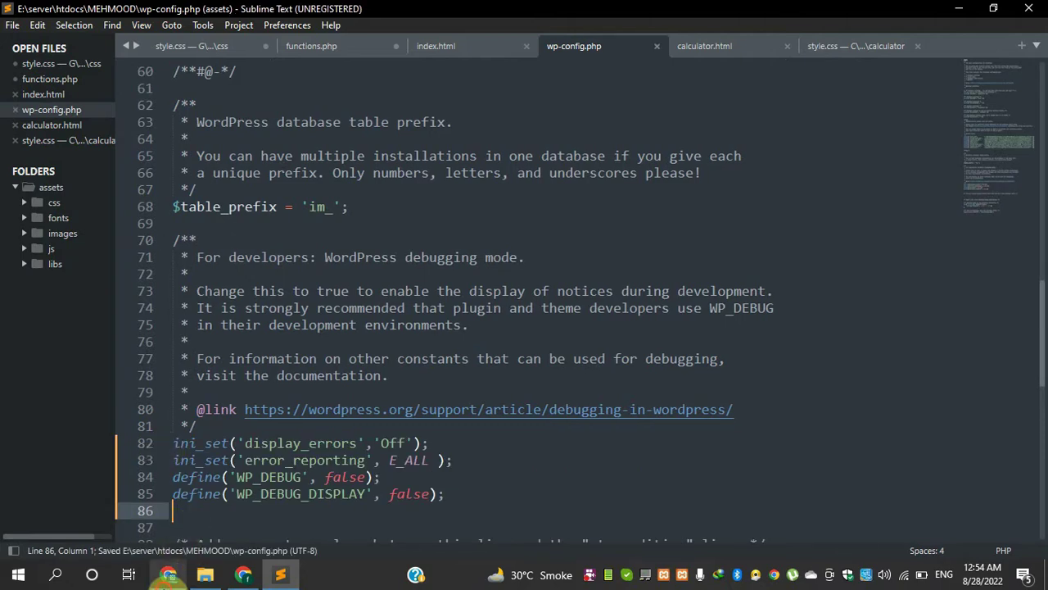
click(168, 574)
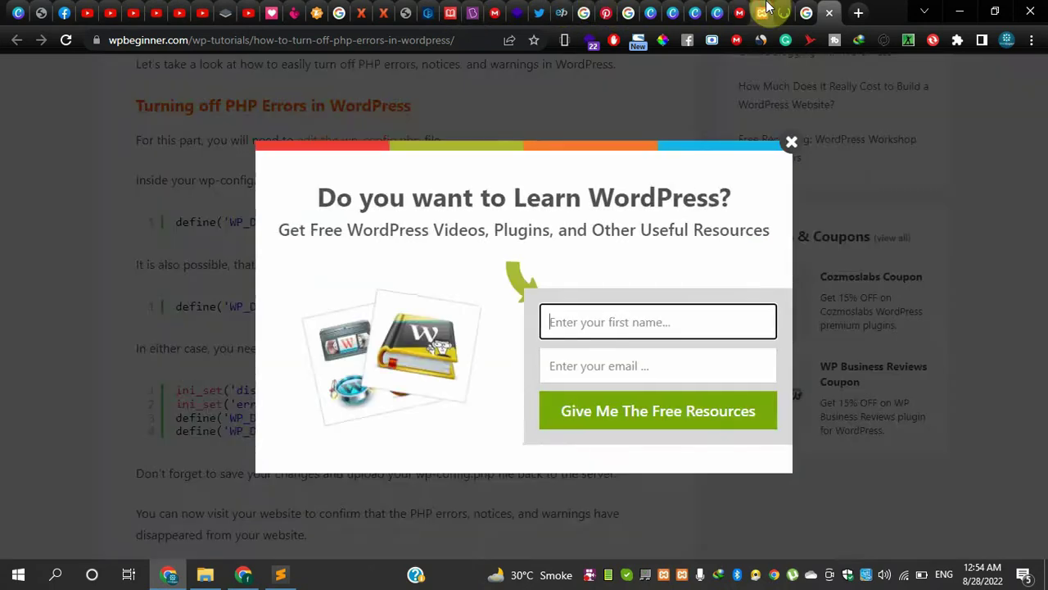
- Reload the Martfury Customizer, check the preview for PHP warnings, then hide Sublime Text
click(762, 12)
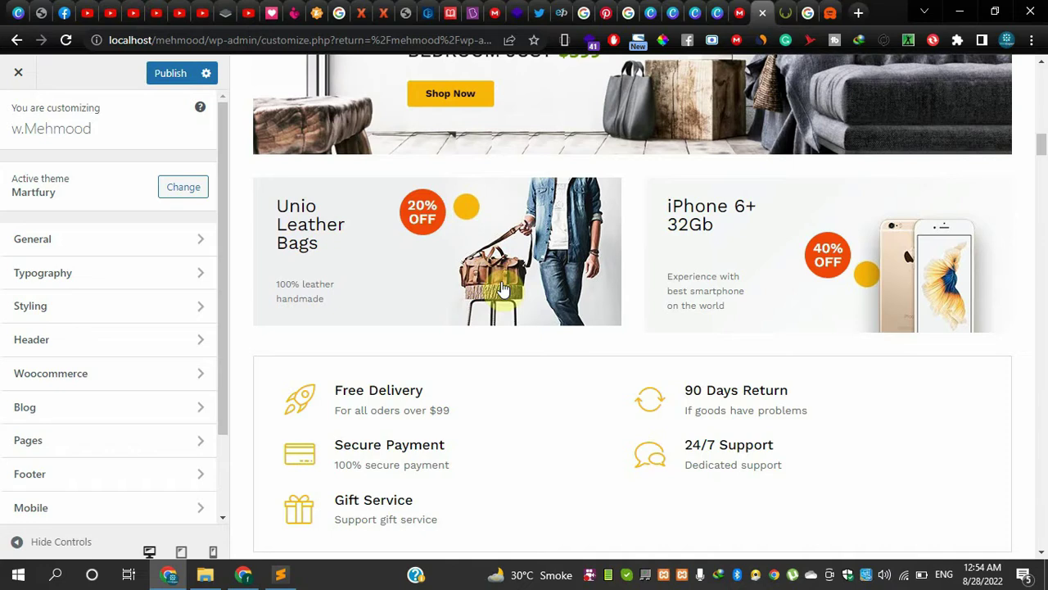
click(500, 286)
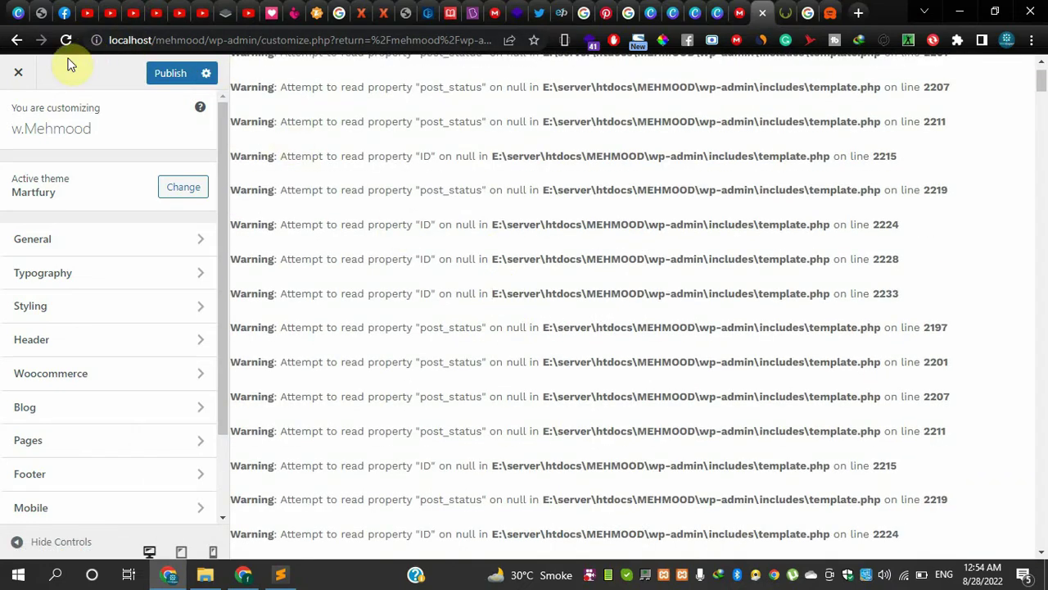
click(67, 42)
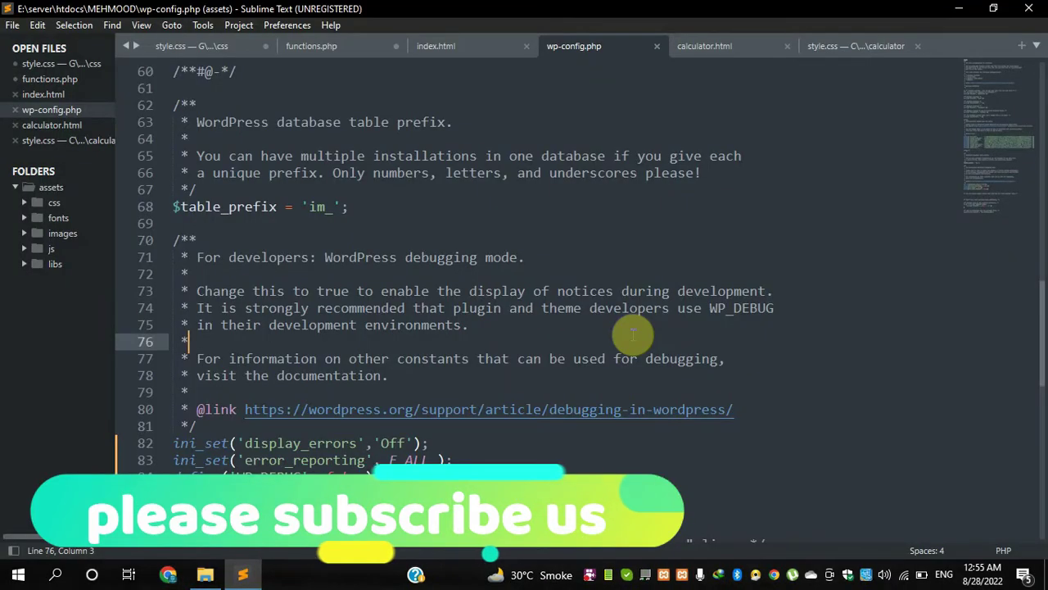
click(959, 8)
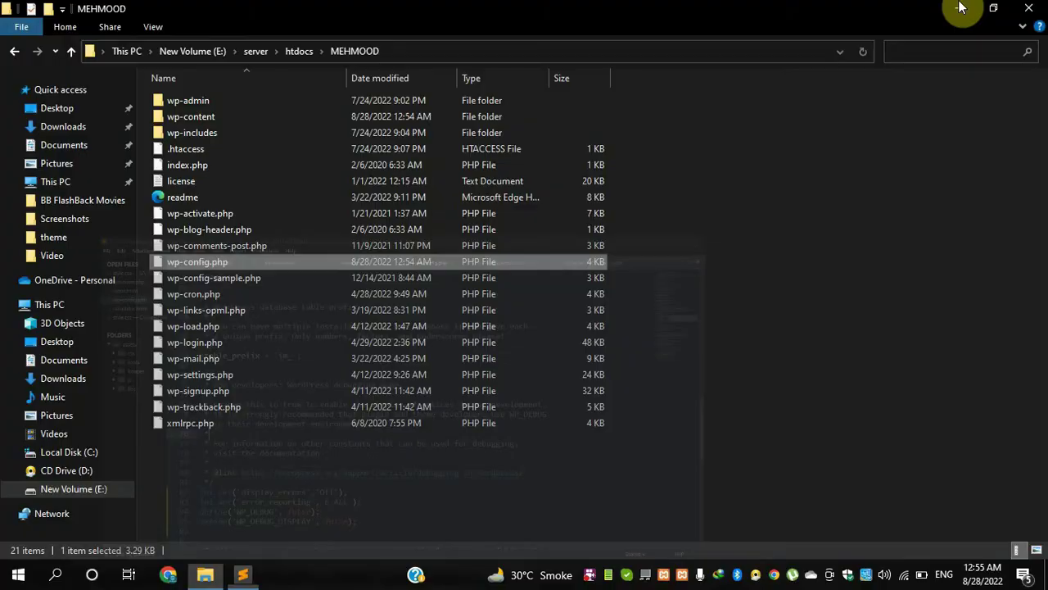
- Hide File Explorer and refresh the desktop
click(959, 8)
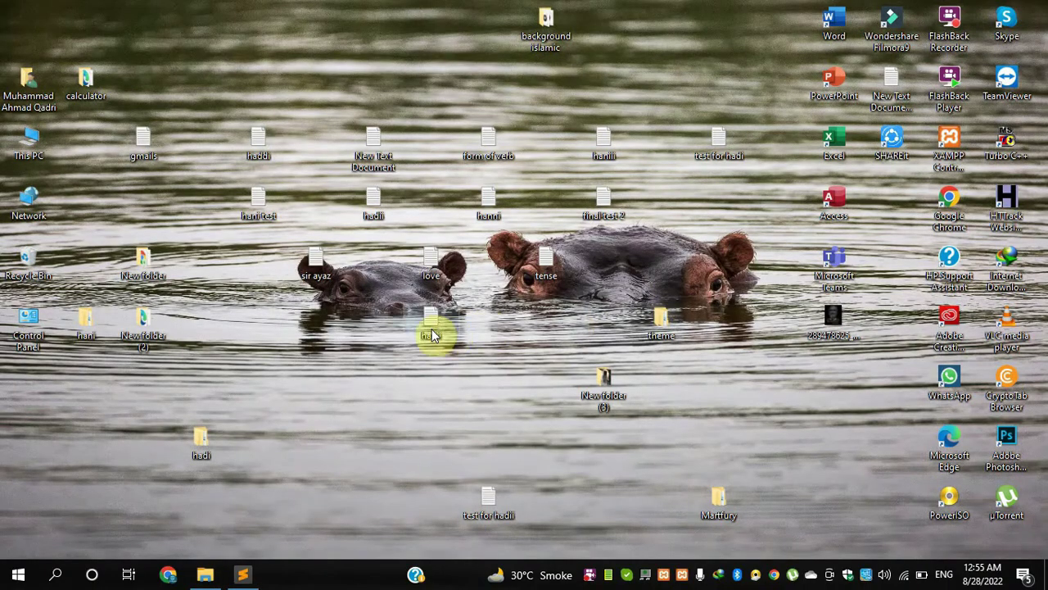
right_click(362, 342)
click(423, 164)
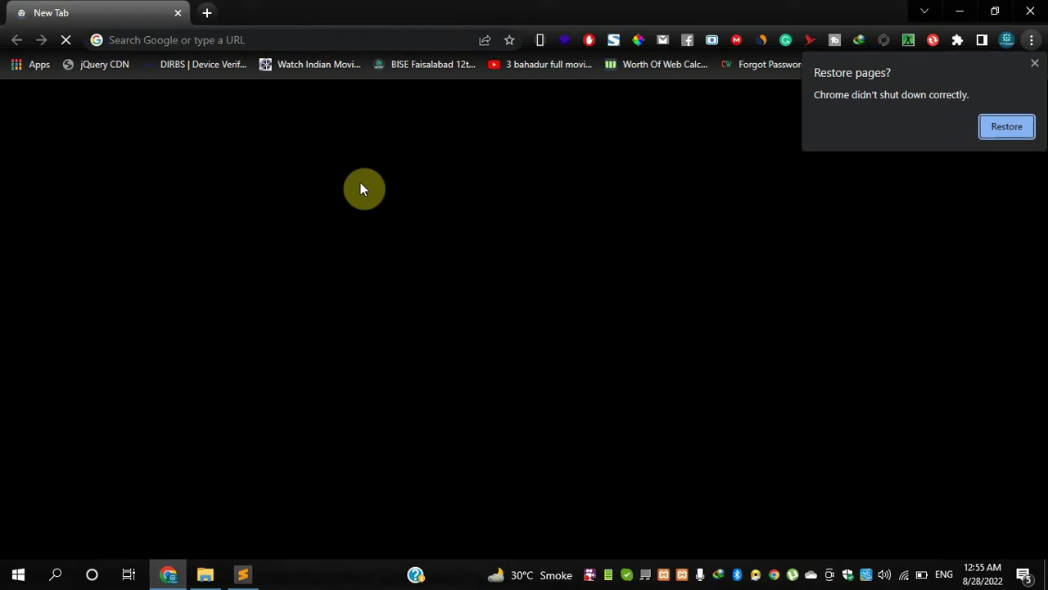
- Dismiss Chrome's restore prompt and load localhost/mehmood/wp-admin
click(1035, 63)
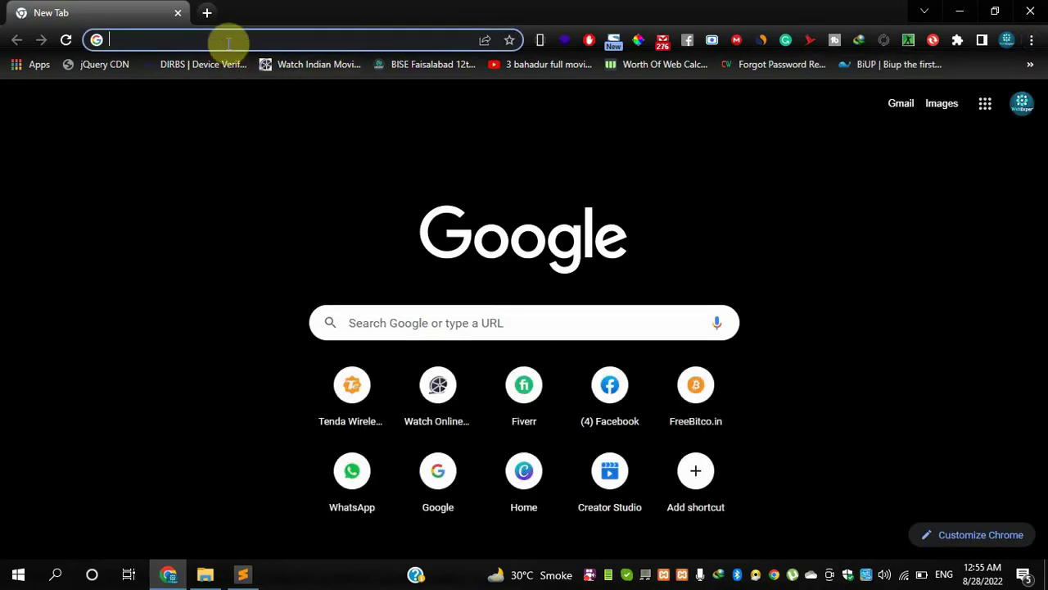
text(localhost/)
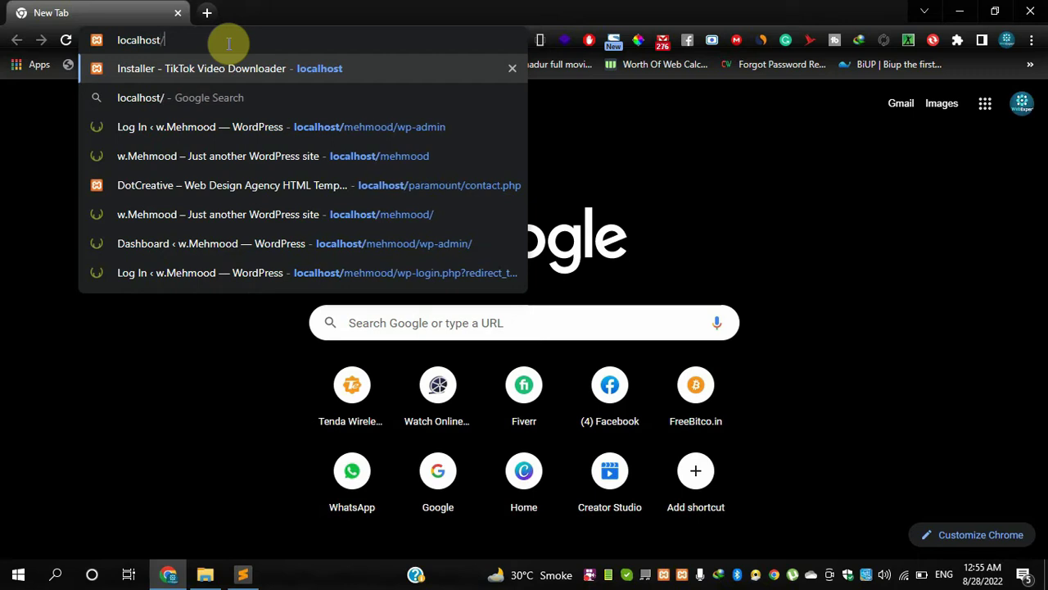
text(mehmood)
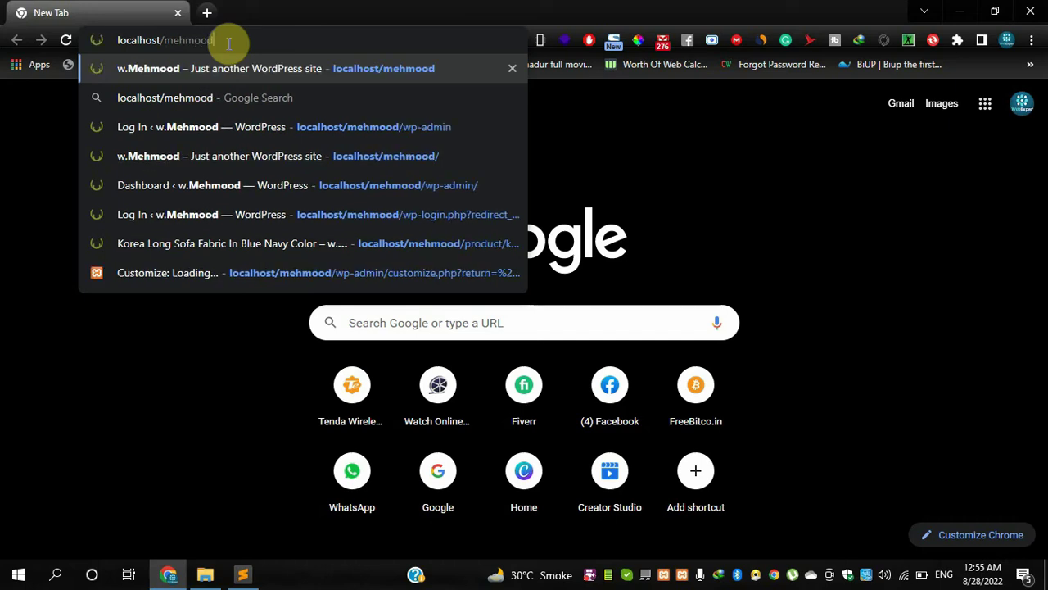
text(/wp-)
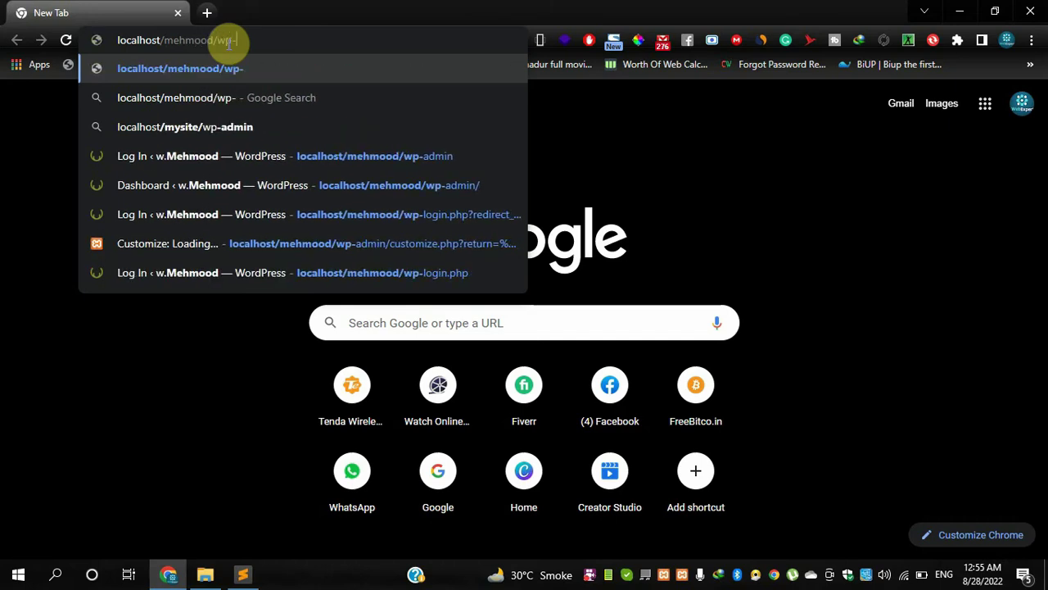
text(admin)
key(Return)
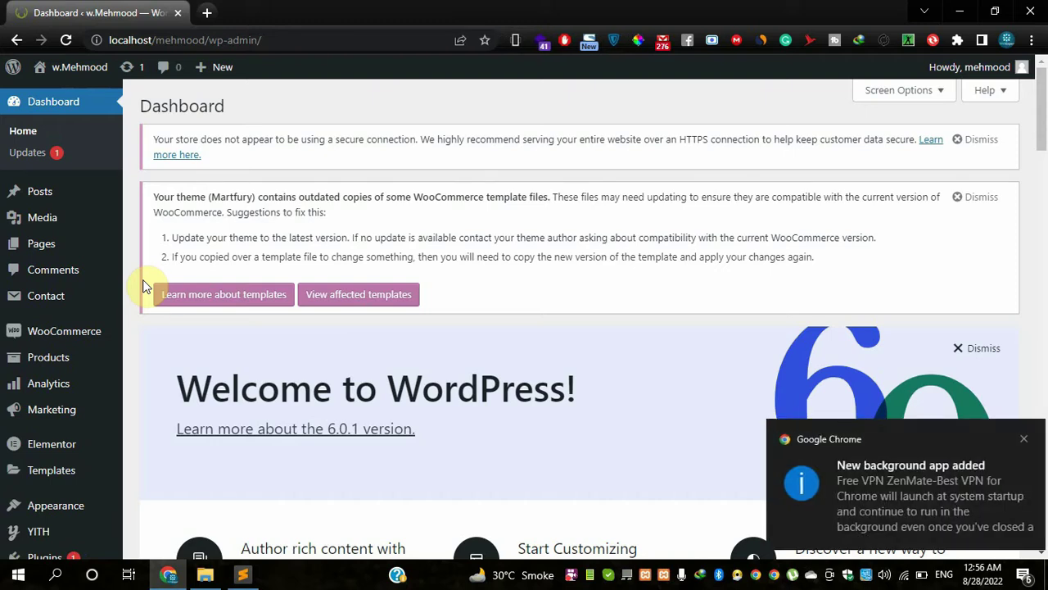
- Dismiss the background-app notification and go to Appearance > Themes in the admin menu
click(1015, 443)
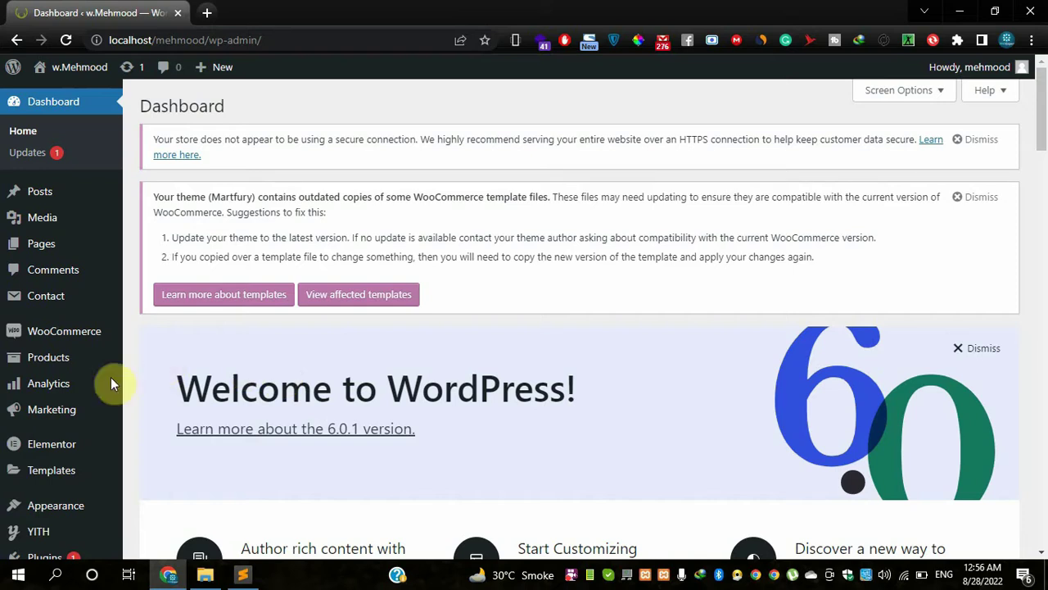
mouse_move(80, 393)
scroll(82, 399, down, 1)
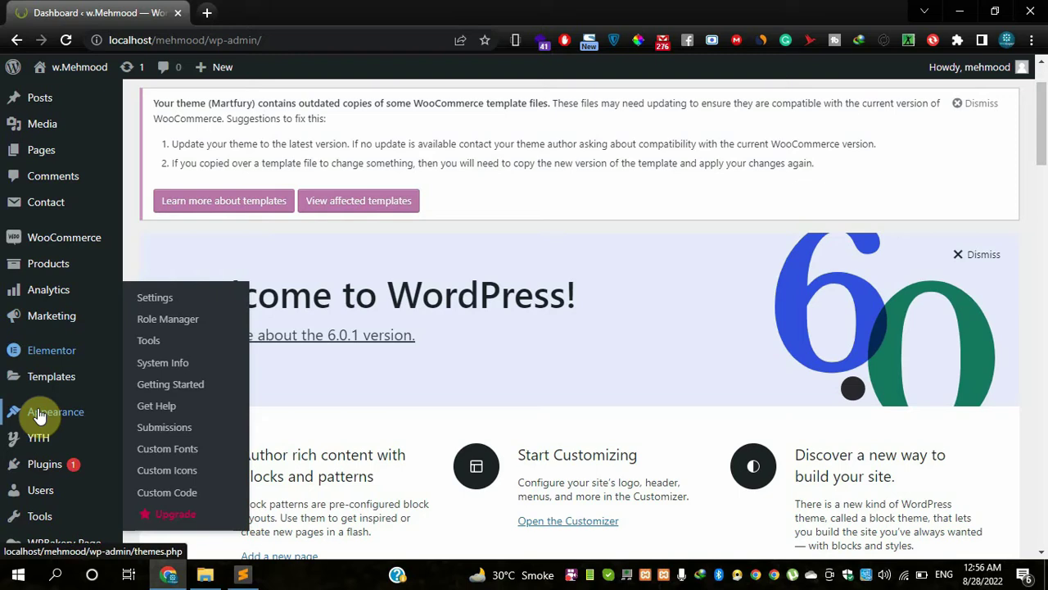
scroll(52, 135, up, 1)
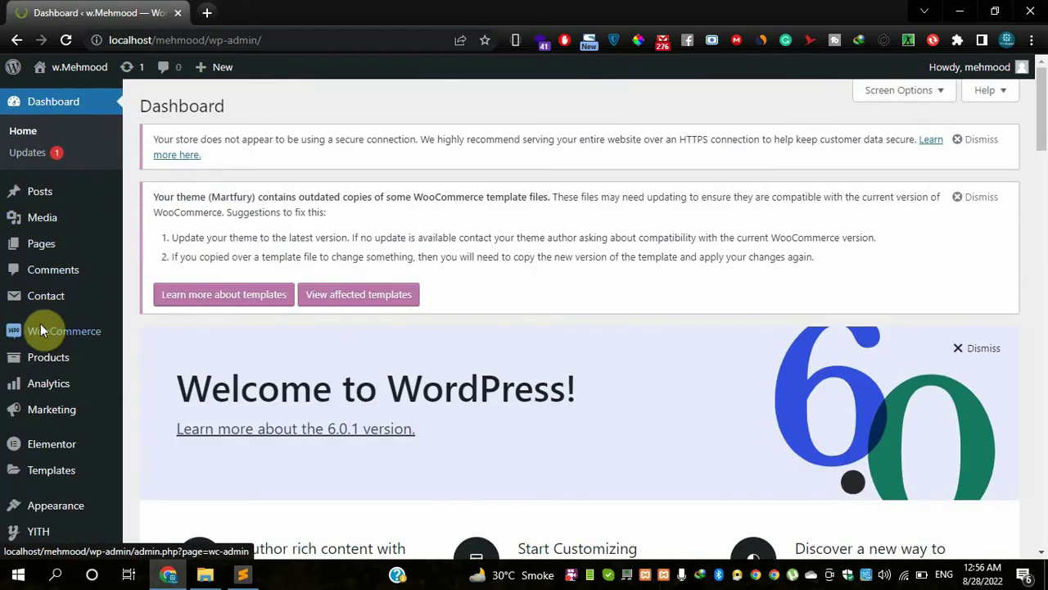
scroll(41, 369, down, 1)
scroll(42, 381, down, 1)
mouse_move(43, 401)
click(157, 412)
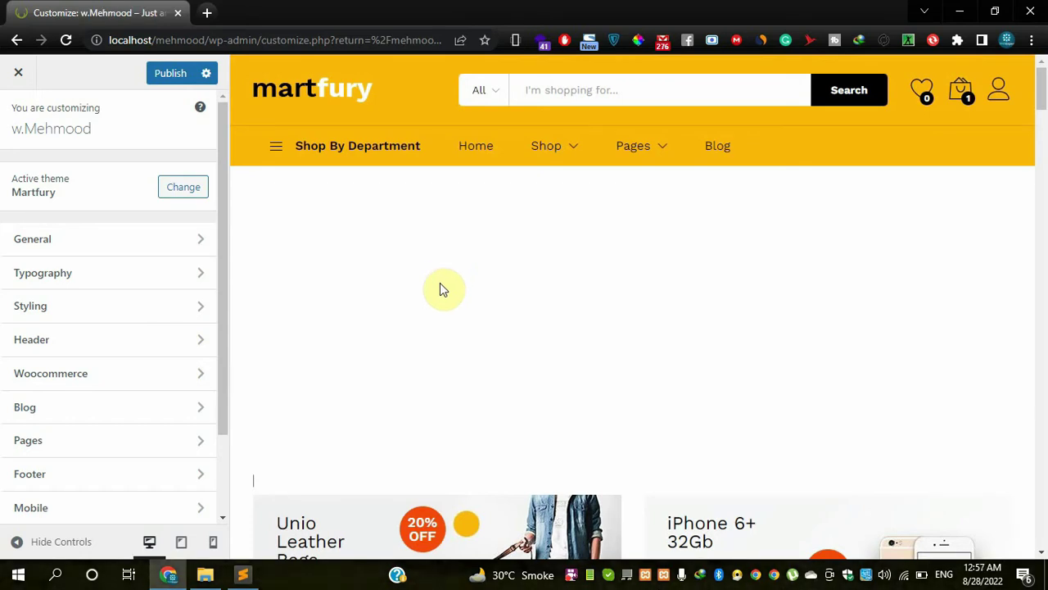
scroll(440, 289, down, 5)
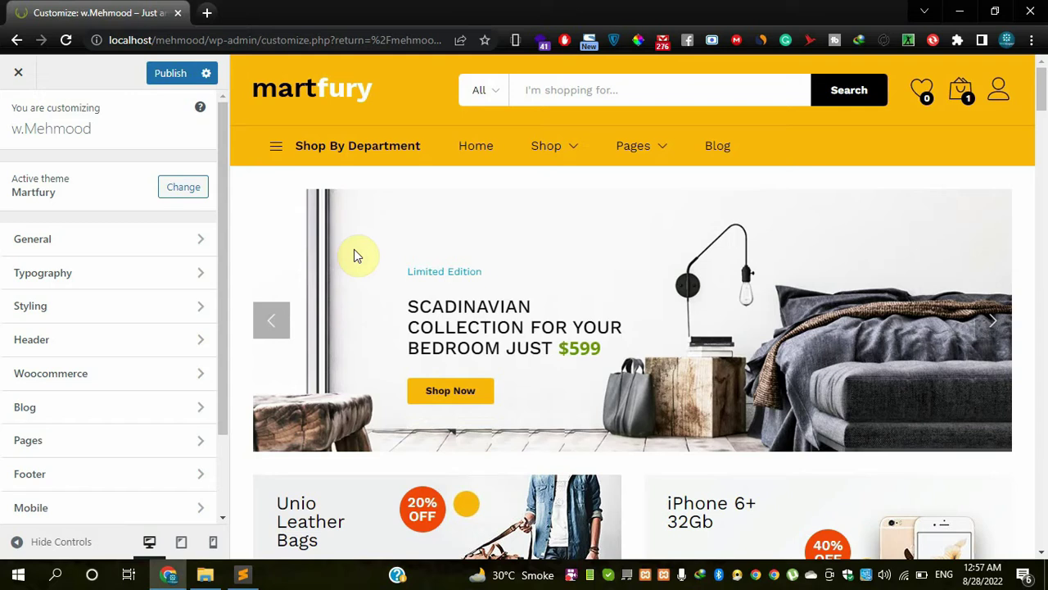
scroll(346, 275, down, 3)
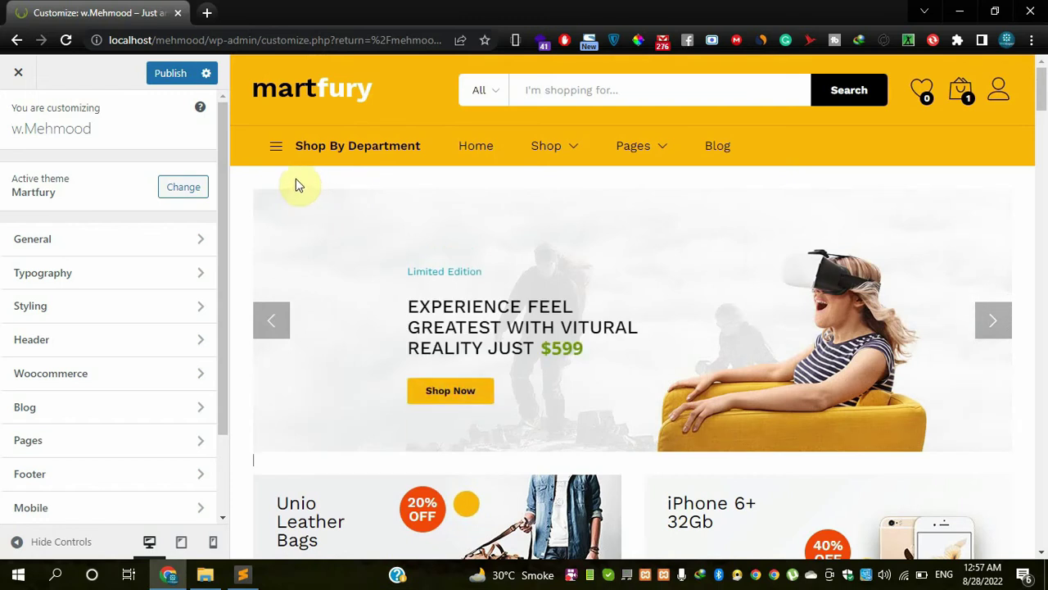
scroll(330, 265, down, 2)
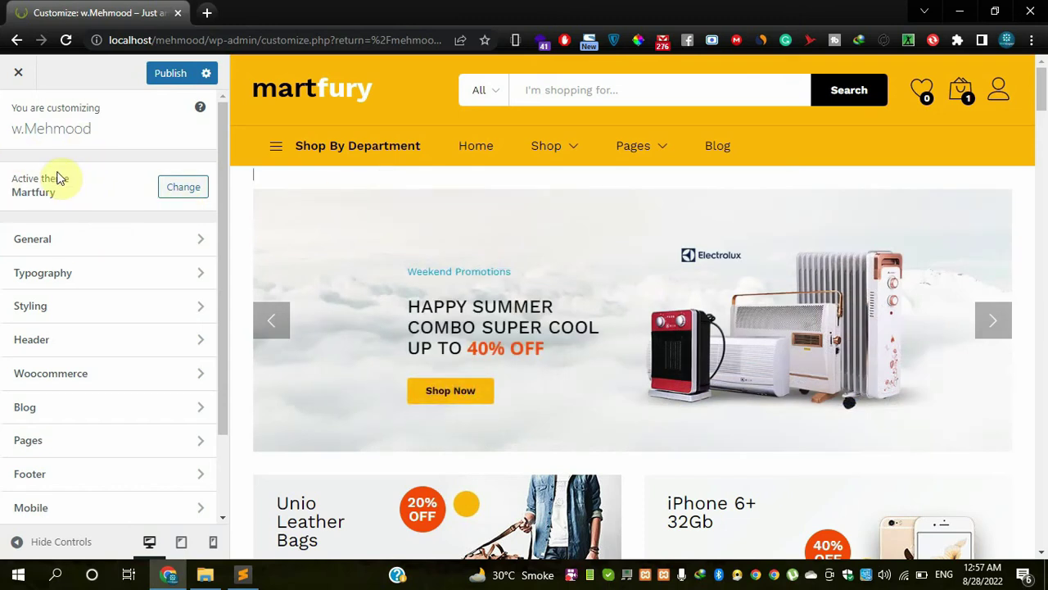
- Delete the leading 'w.' from the Site Title under General > Site Identity
click(71, 243)
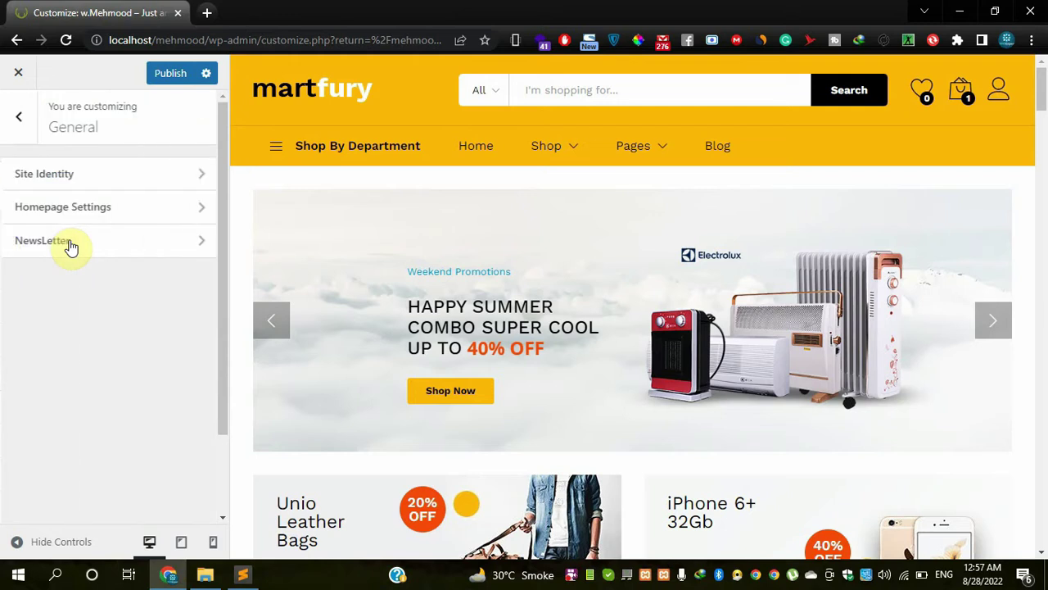
click(23, 129)
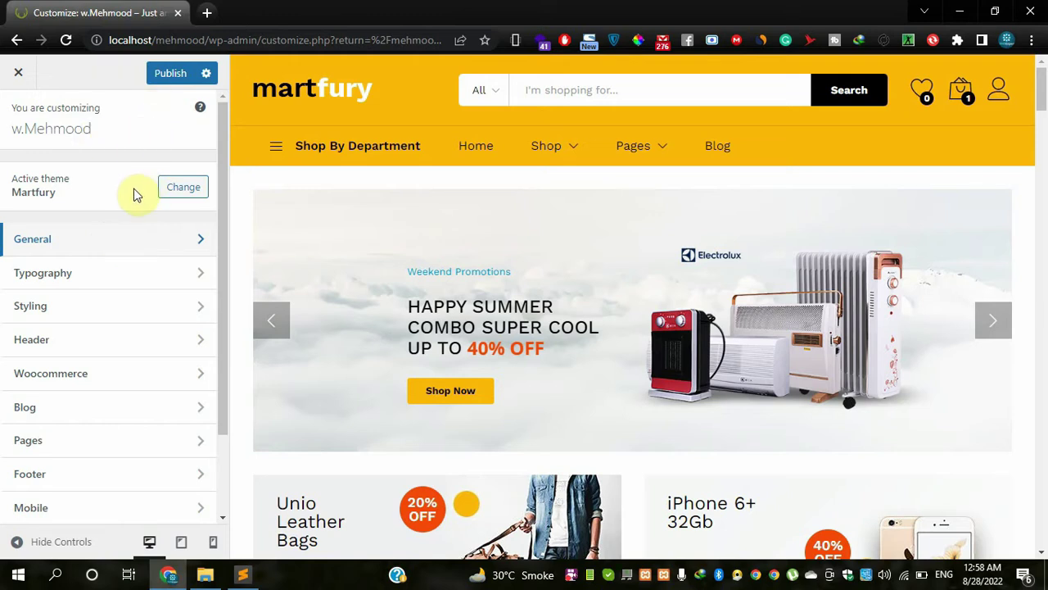
click(117, 241)
click(99, 177)
click(112, 198)
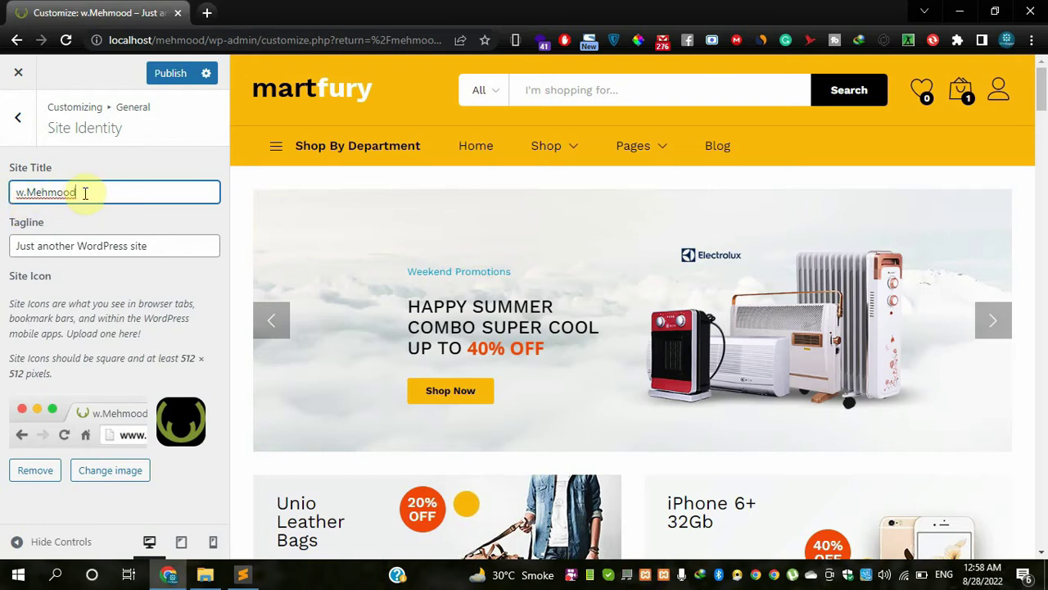
key(BackSpace)
key(BackSpace)
click(156, 243)
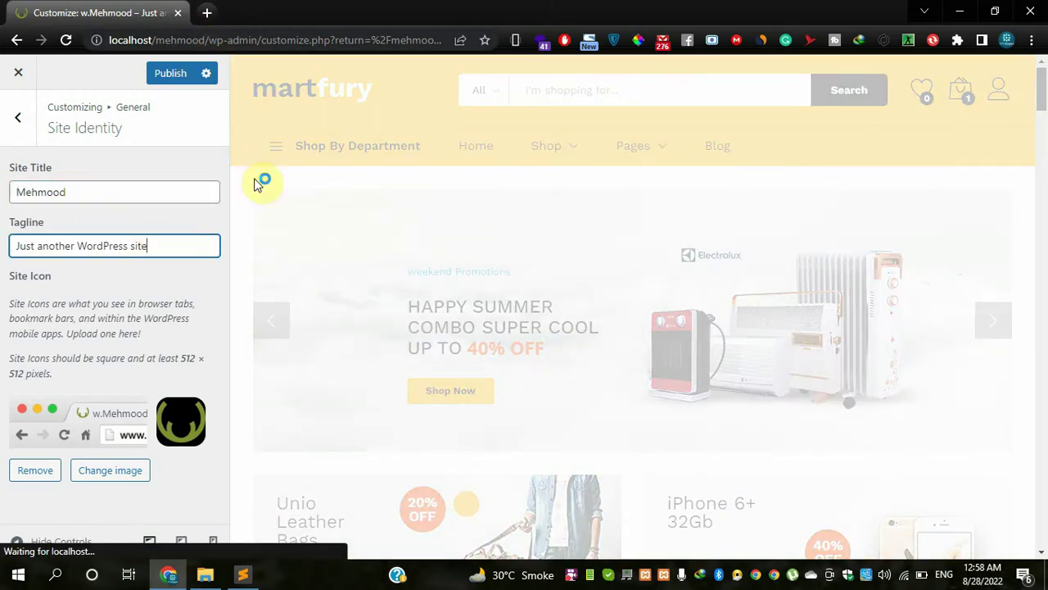
click(207, 14)
- Reach the wp-admin Dashboard from the 'lo' address suggestion, then visit the storefront
text(m)
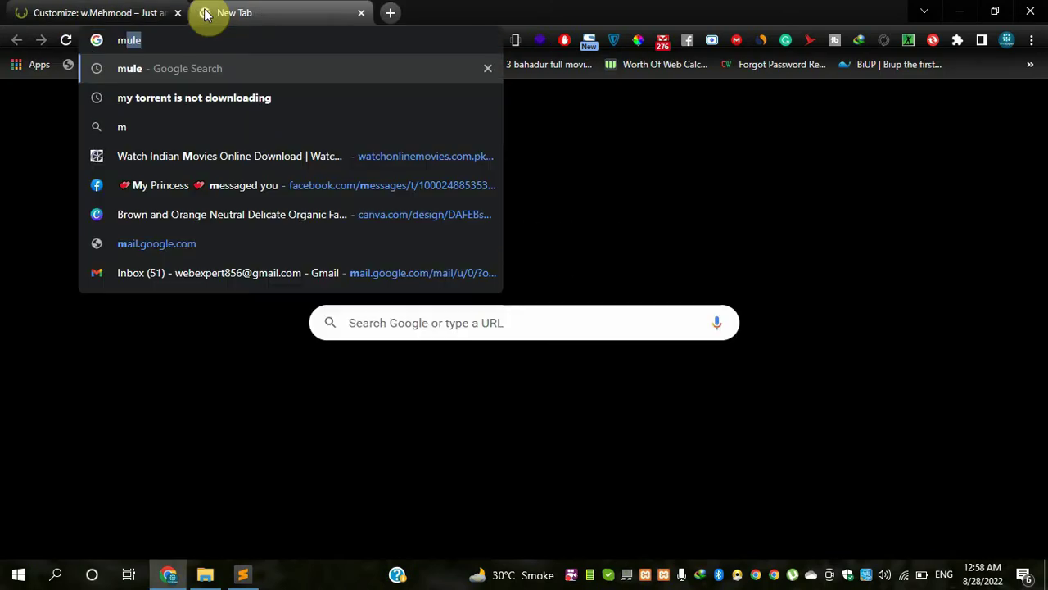
key(BackSpace)
key(BackSpace)
text(meh)
key(BackSpace)
key(BackSpace)
key(BackSpace)
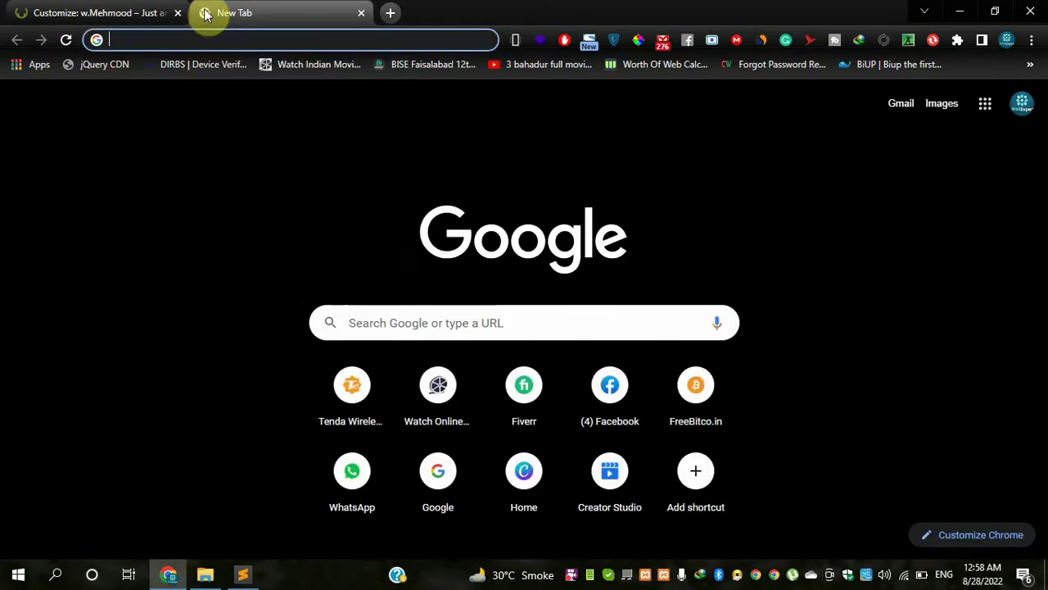
text(localhost)
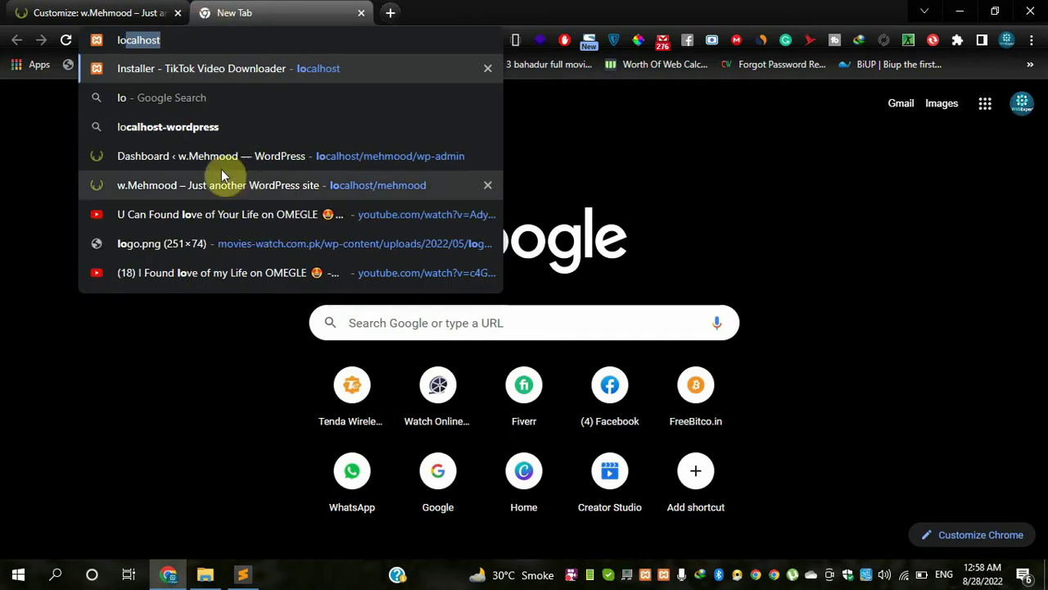
click(224, 157)
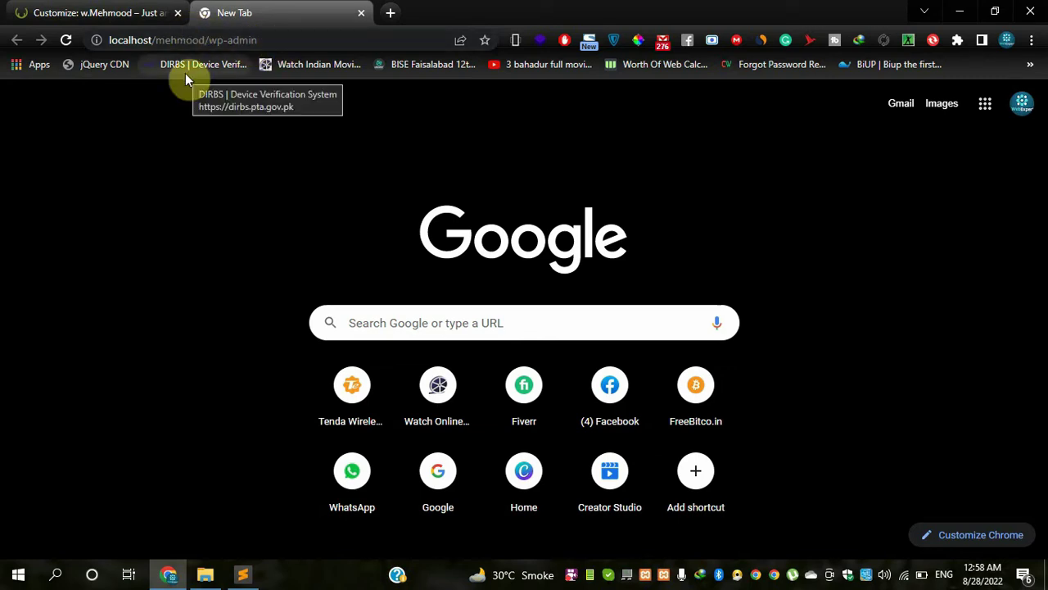
click(281, 40)
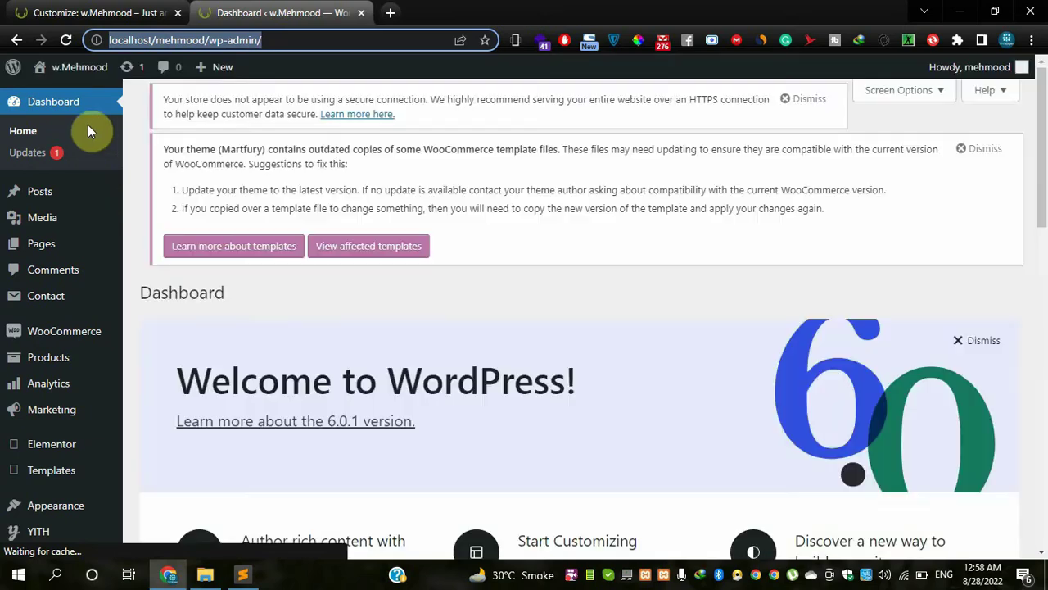
mouse_move(62, 72)
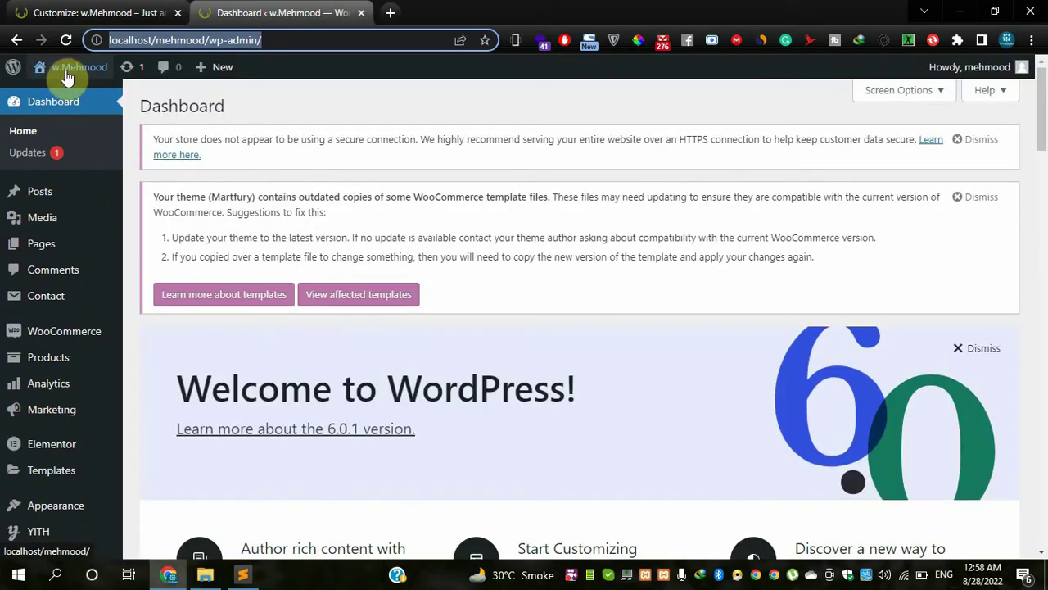
click(65, 112)
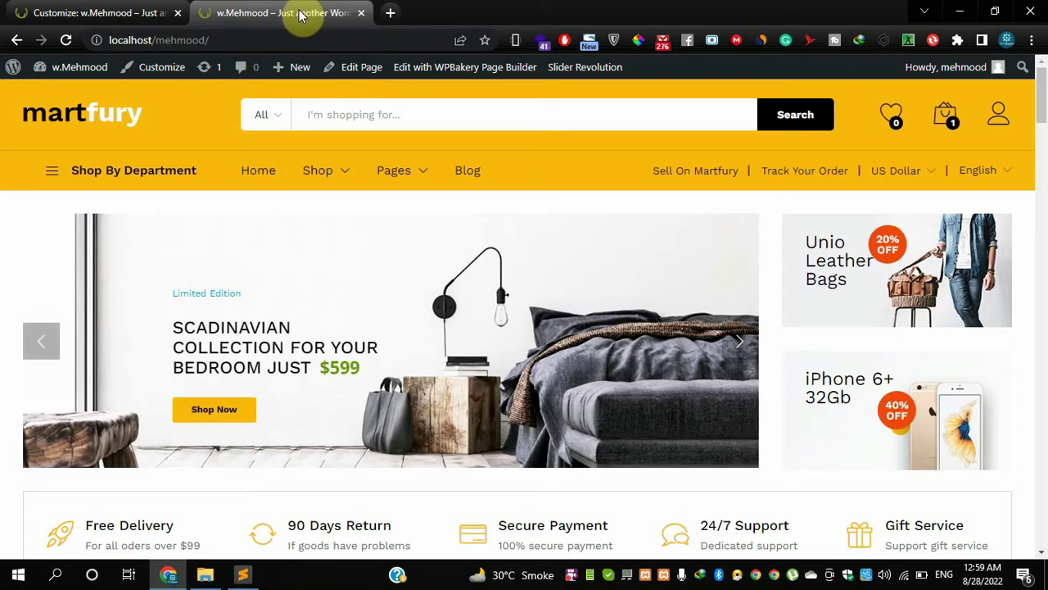
- Replace the existing Tagline text with 'my ecommerce website'
click(99, 13)
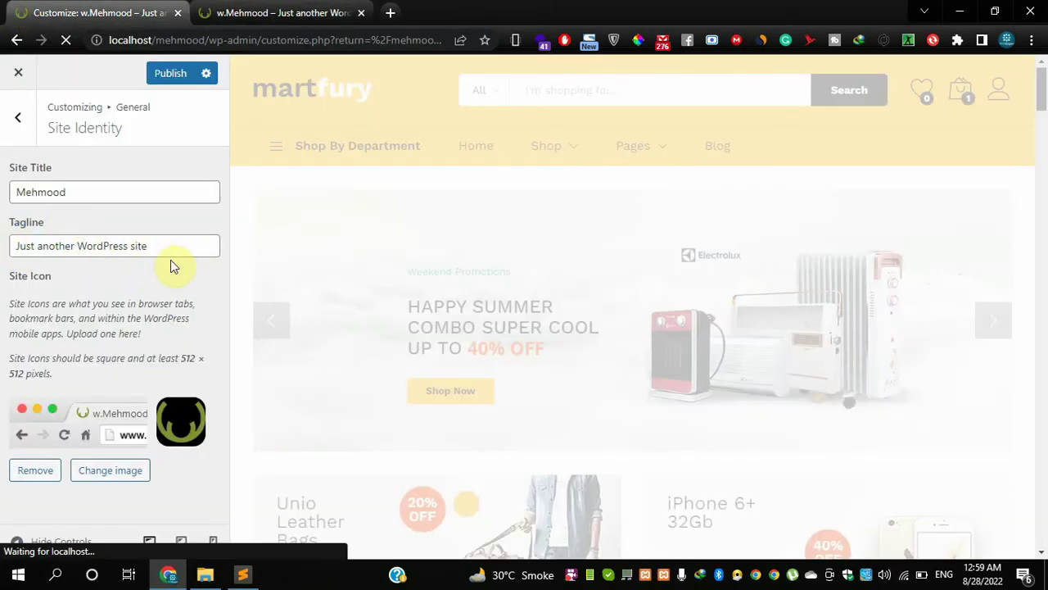
drag(162, 245, 1, 256)
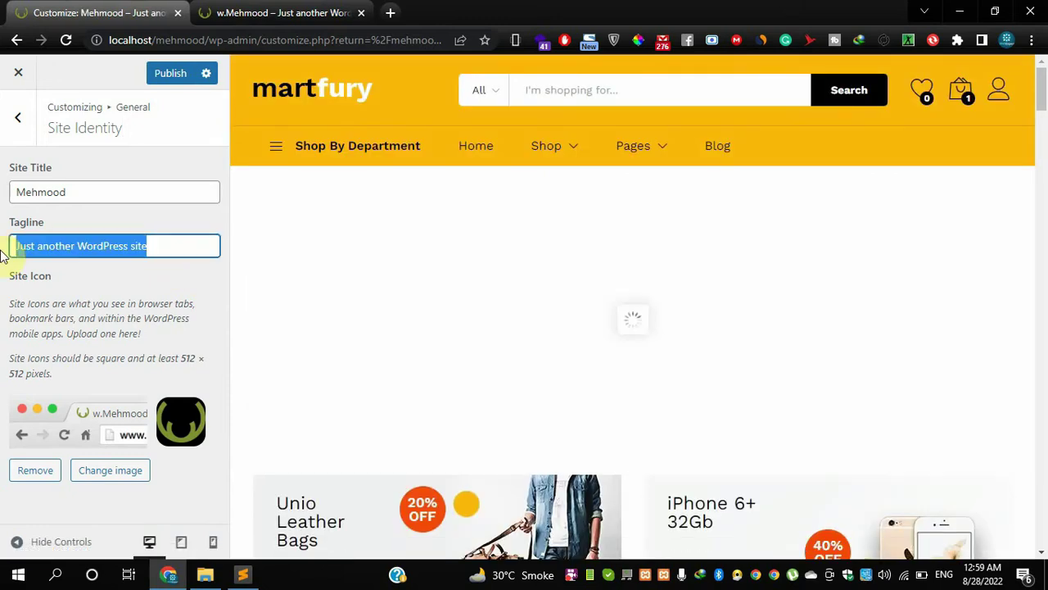
text(my ecommers)
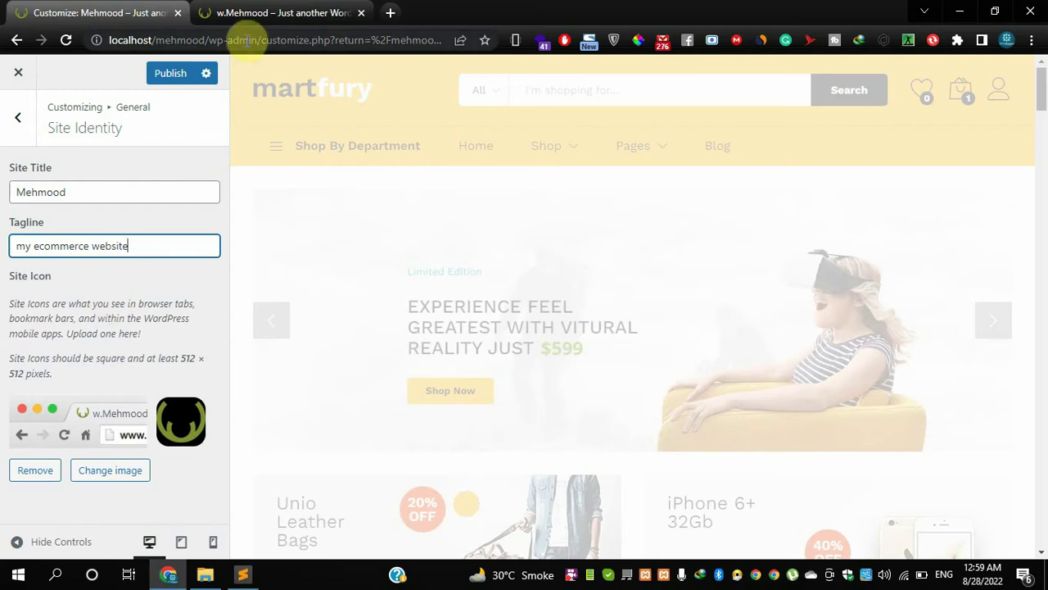
mouse_move(200, 21)
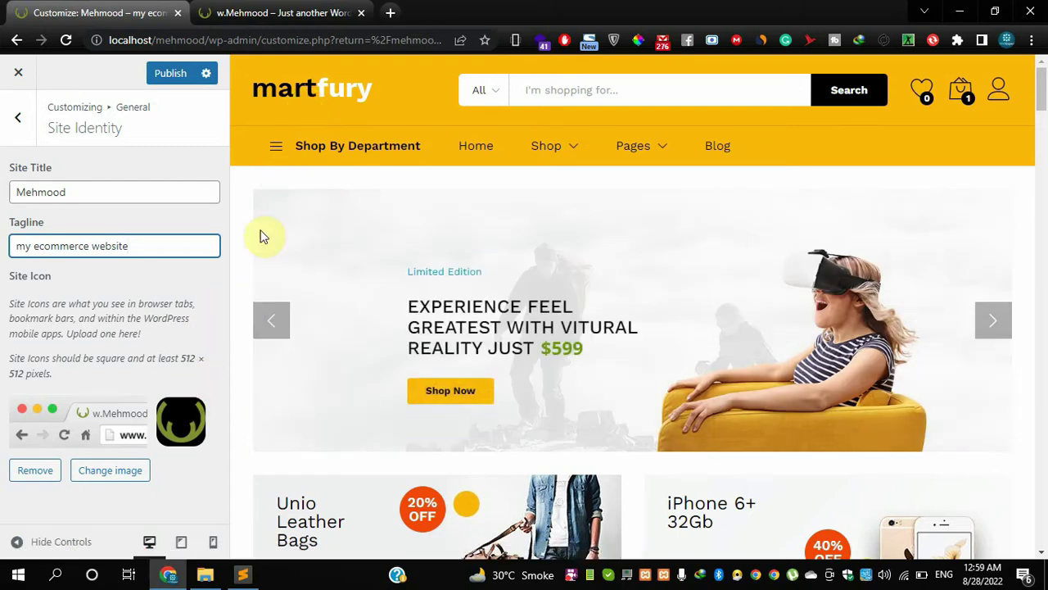
mouse_move(275, 141)
- In Homepage Settings, toggle between latest posts and a static page, ending on static page
click(21, 124)
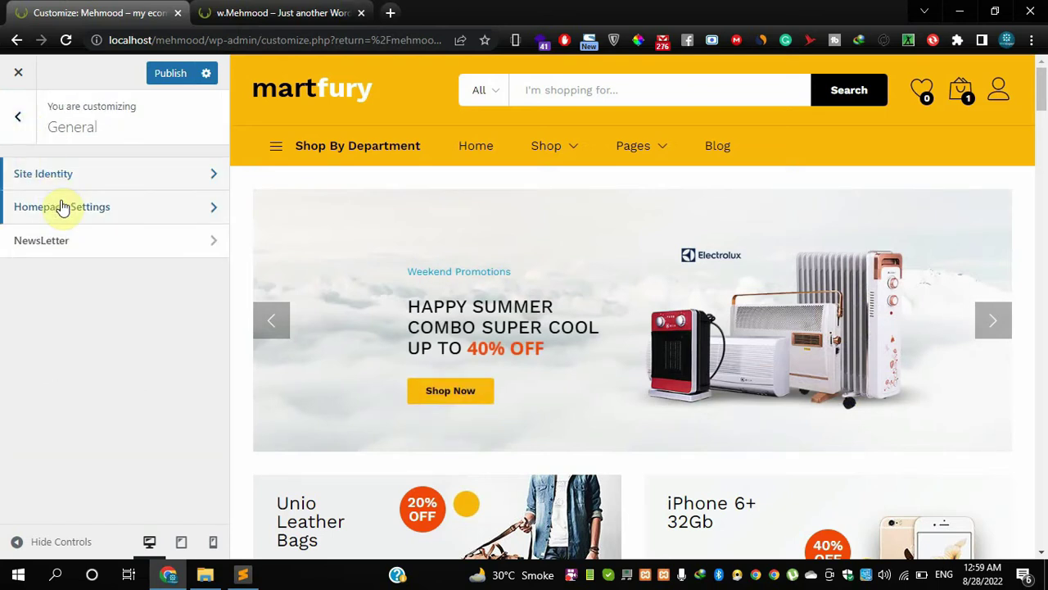
click(63, 206)
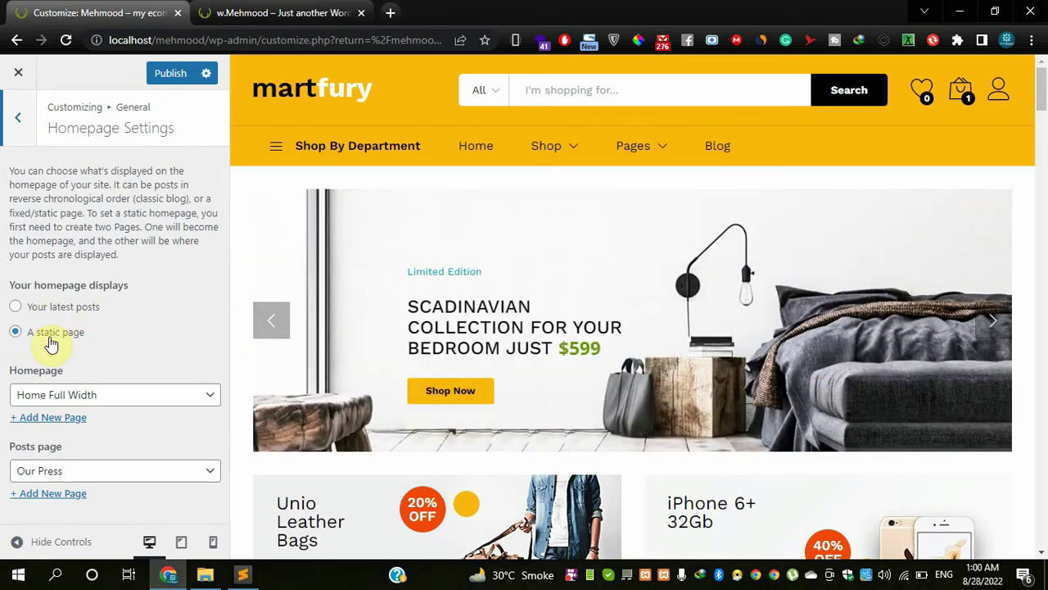
click(51, 311)
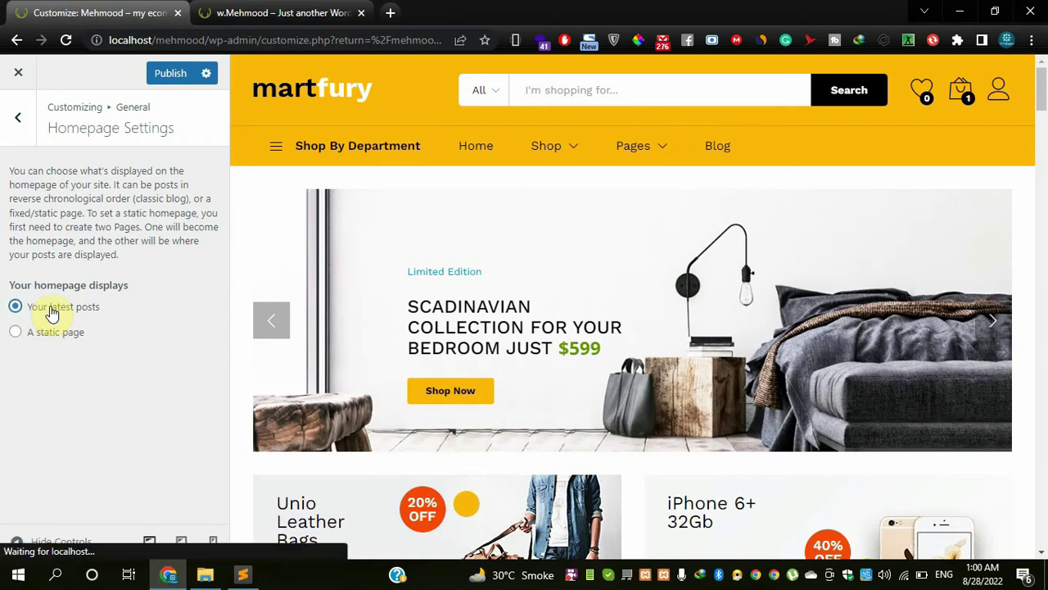
click(51, 335)
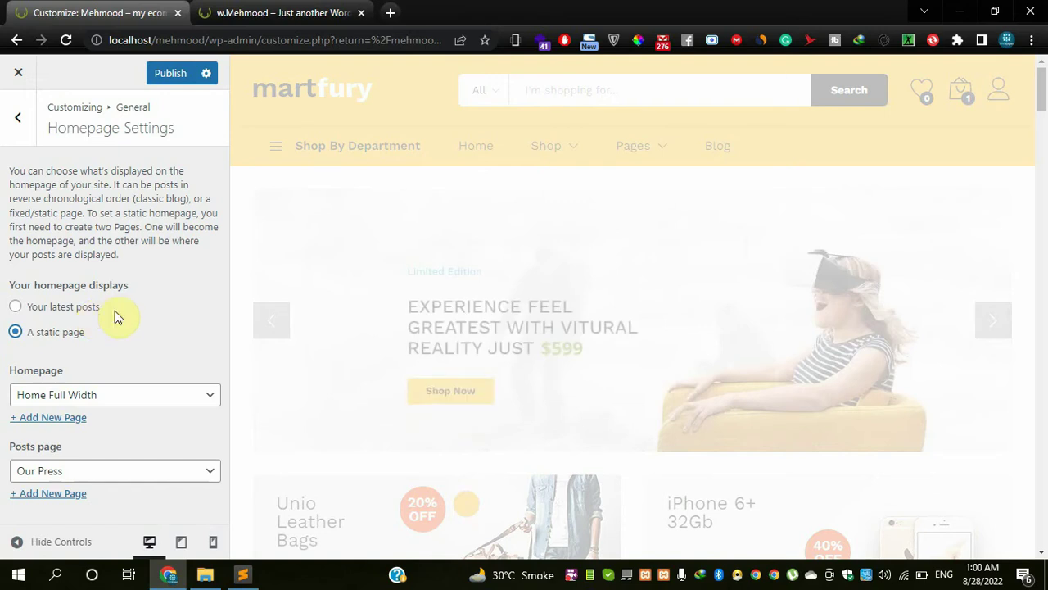
click(86, 310)
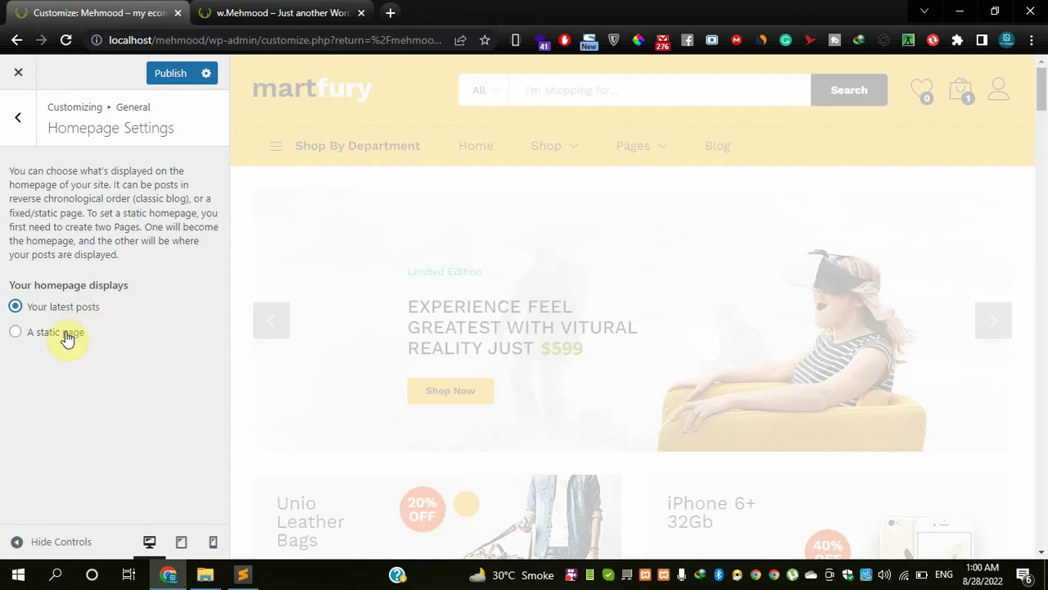
click(68, 336)
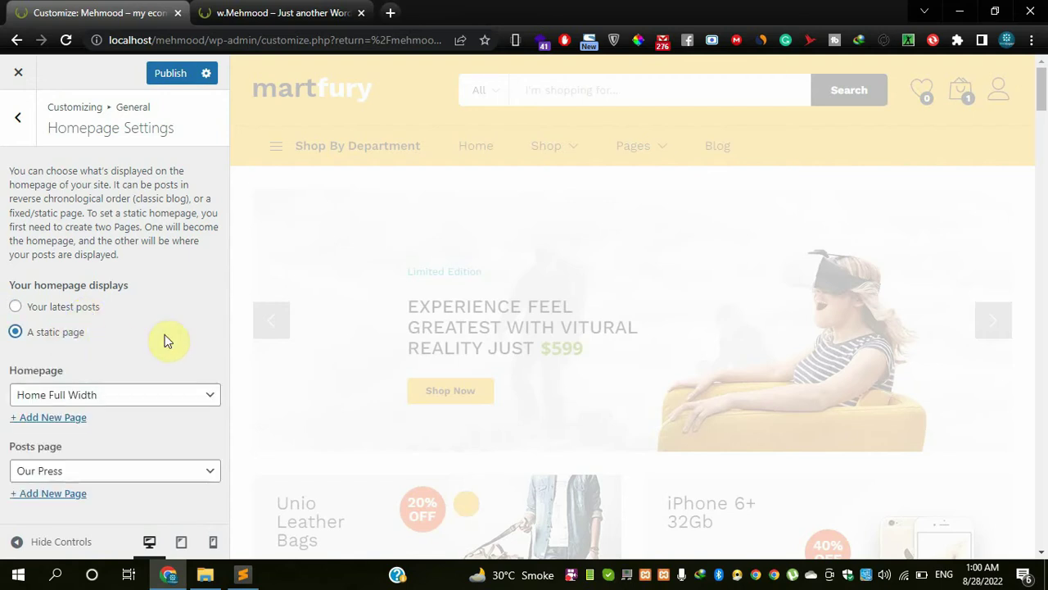
- Browse the homepage page list, keeping Home Full Width, after glancing at the storefront tab
click(143, 399)
click(142, 400)
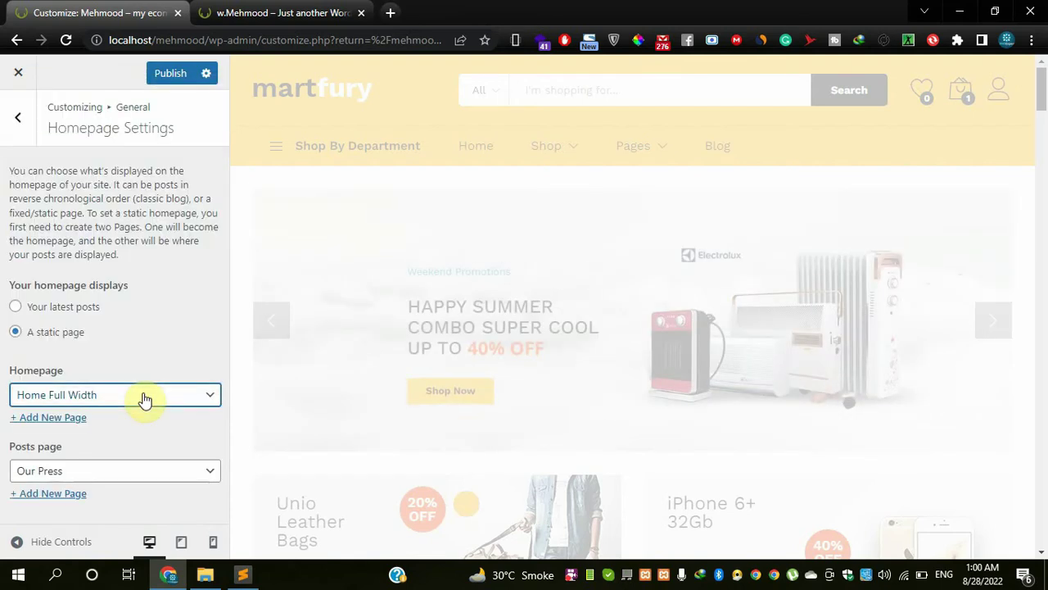
click(94, 401)
click(93, 402)
click(243, 7)
click(220, 40)
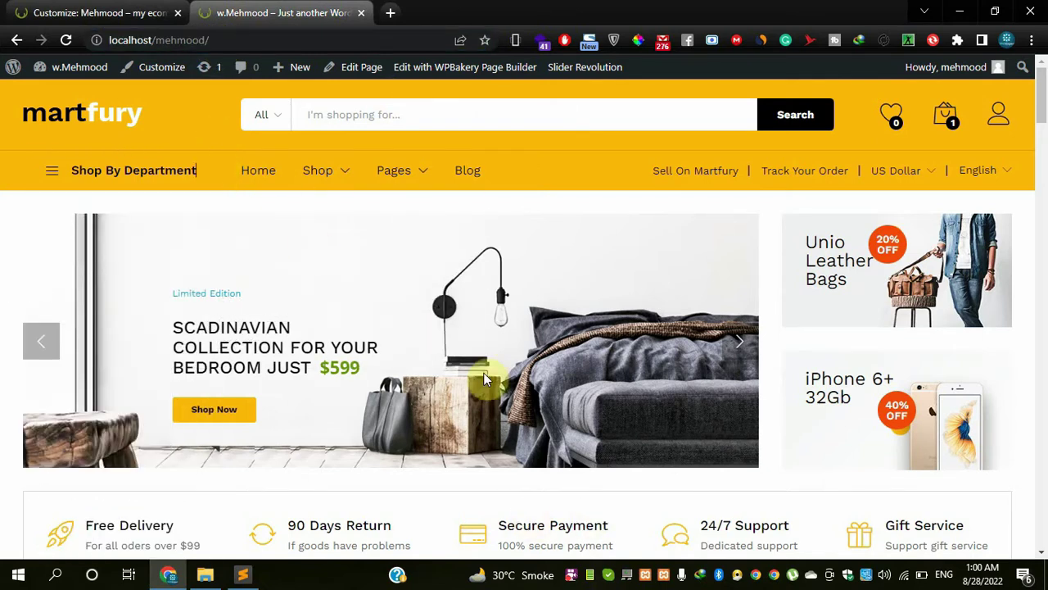
click(90, 7)
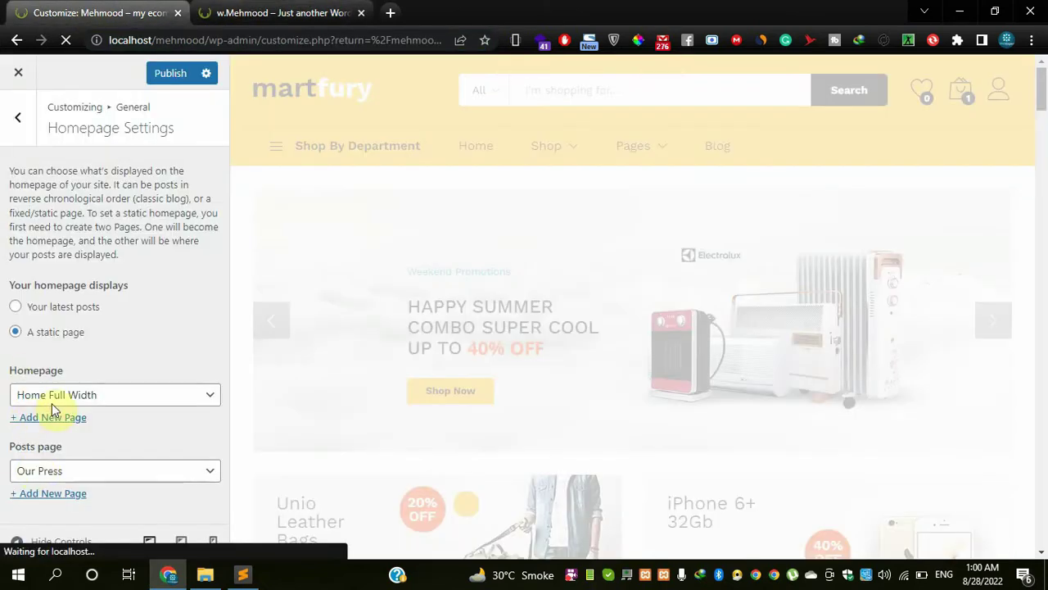
click(109, 402)
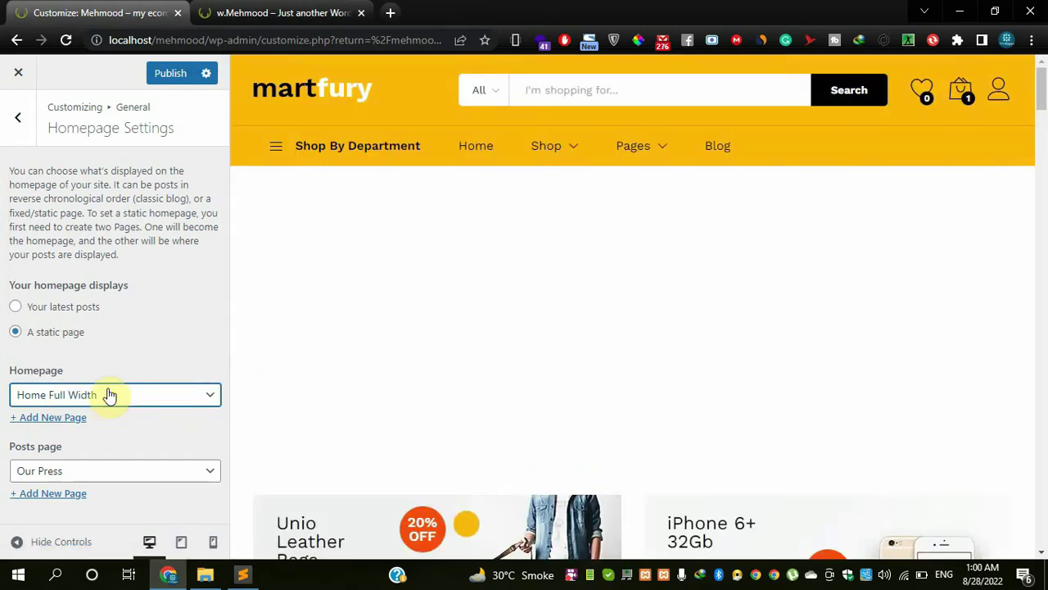
click(107, 396)
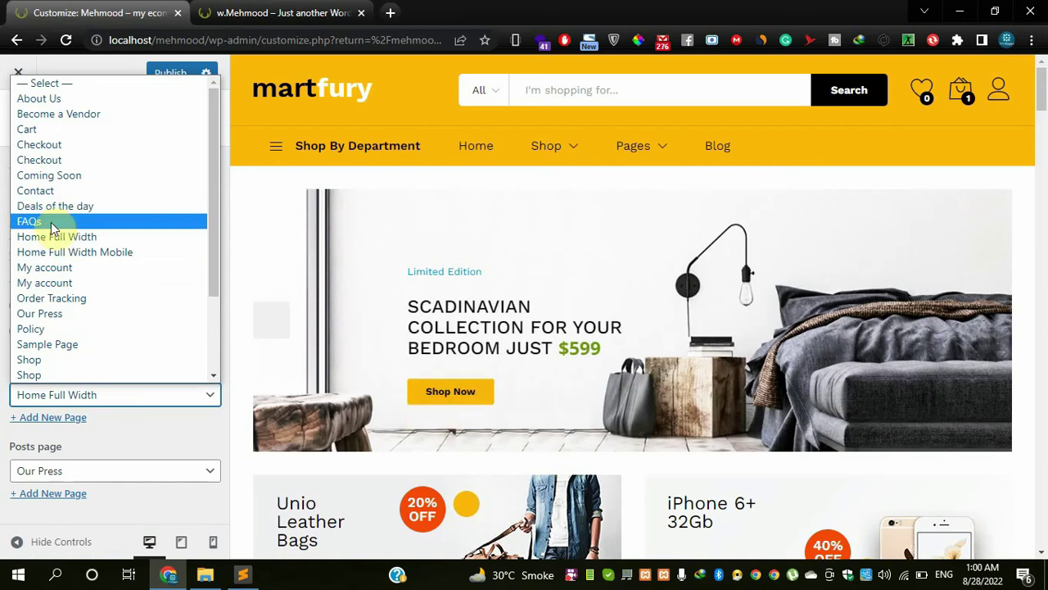
- Choose FAQs as the static homepage and publish the change
click(52, 221)
click(171, 81)
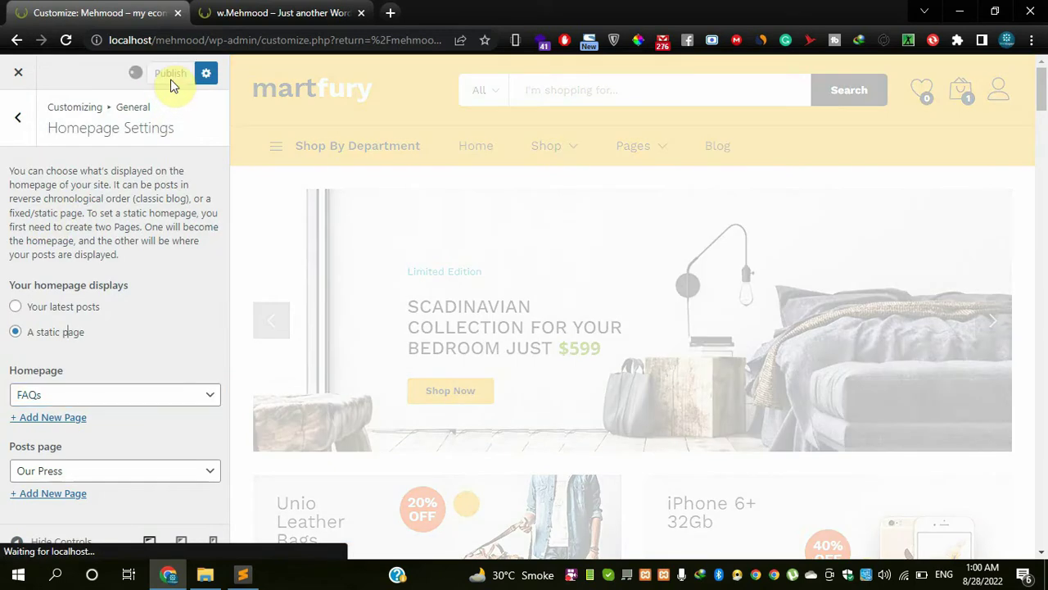
mouse_move(252, 6)
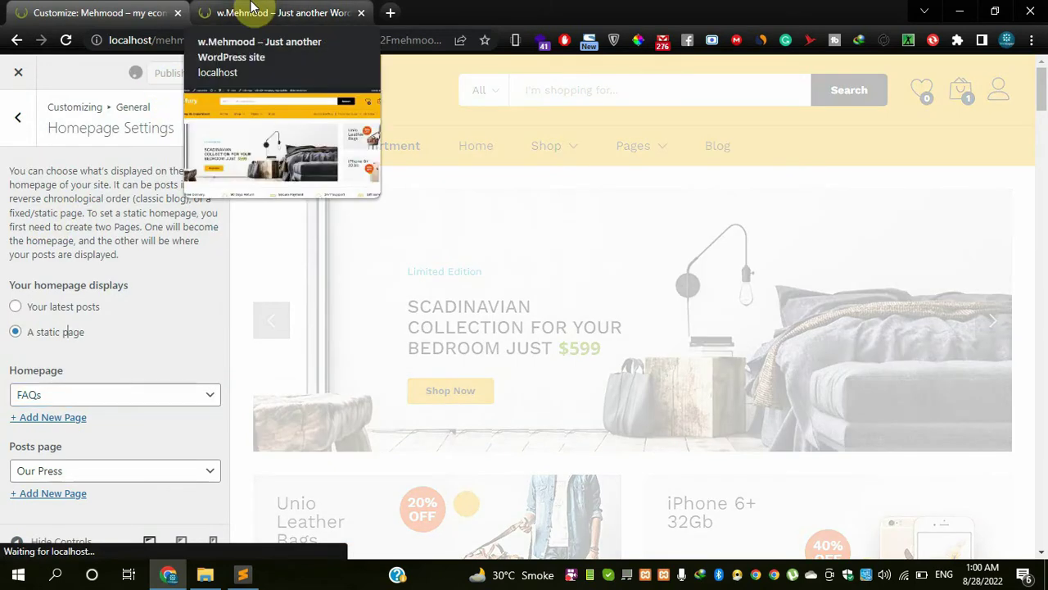
click(253, 6)
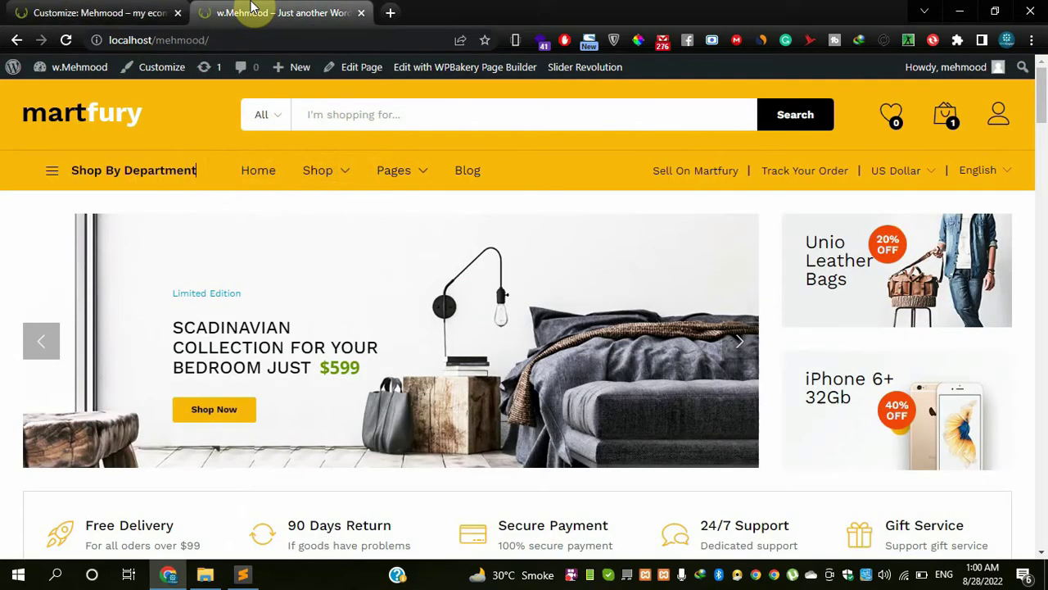
click(115, 8)
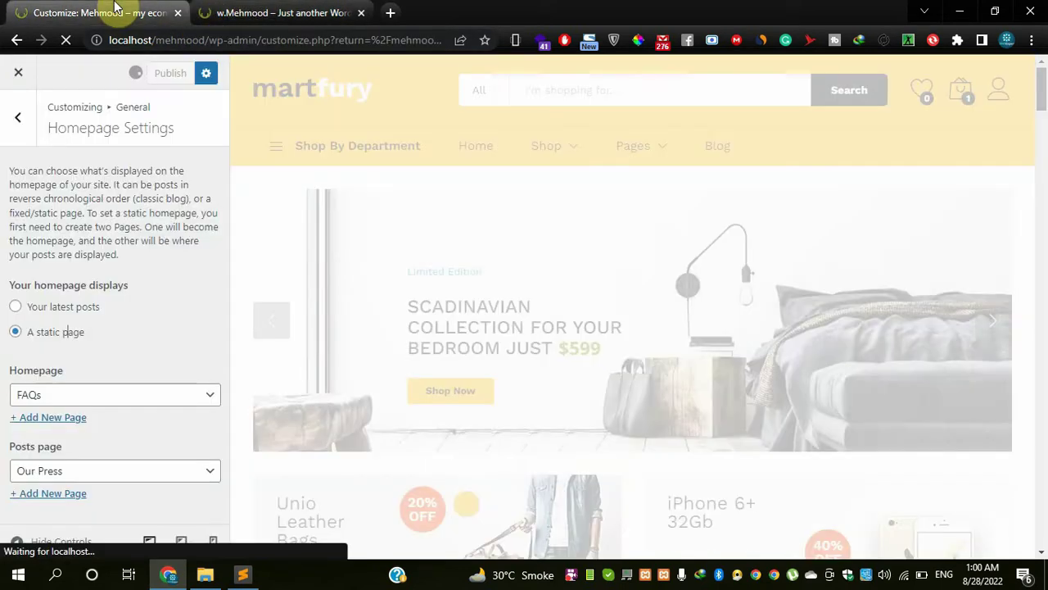
click(229, 10)
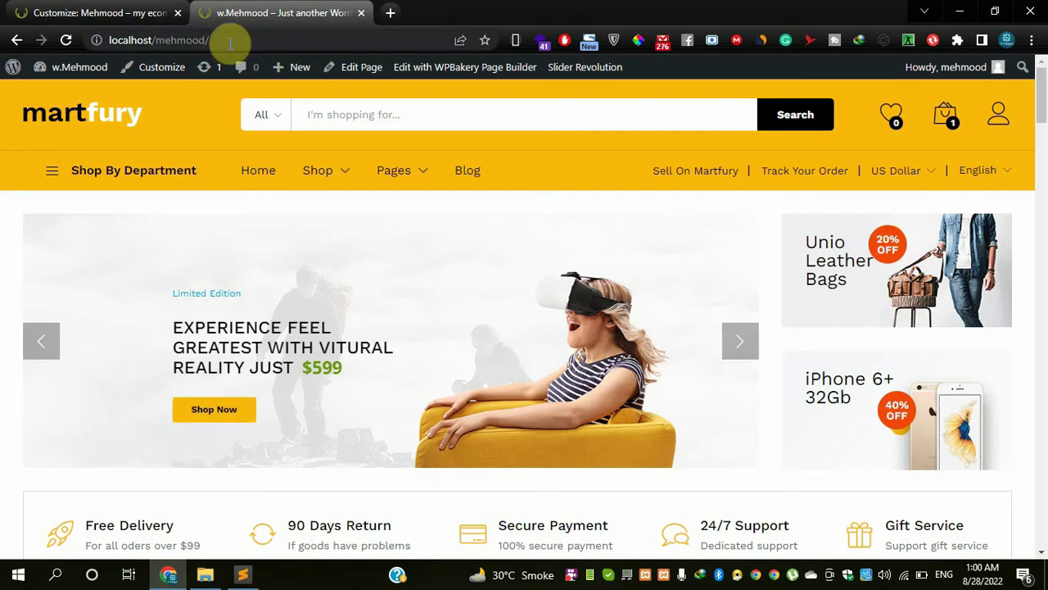
click(105, 10)
click(232, 13)
- Reload the storefront and confirm it opens on Frequently Asked Questions
click(227, 39)
key(Return)
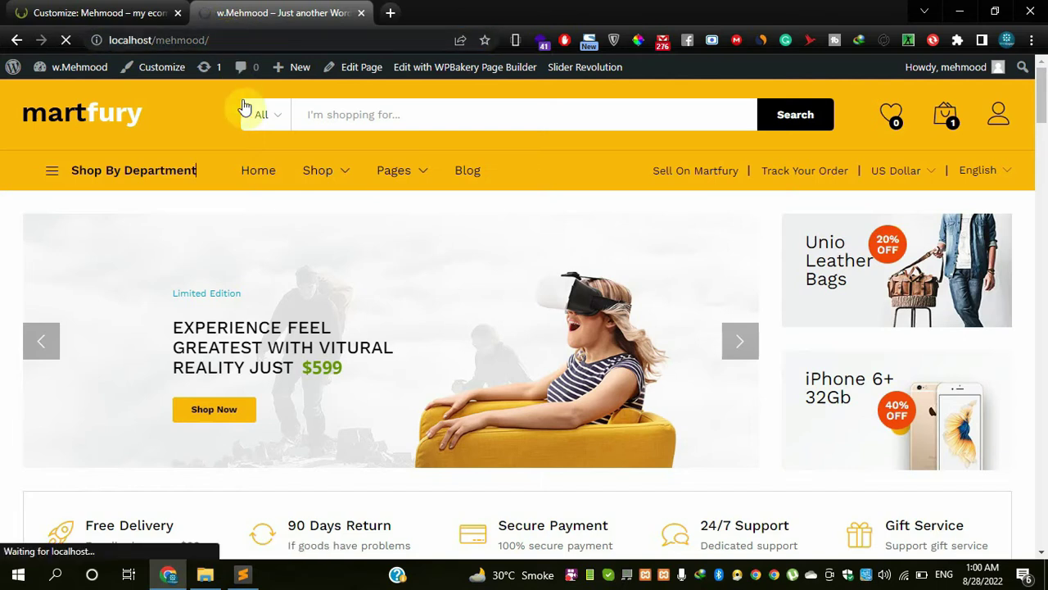
click(96, 16)
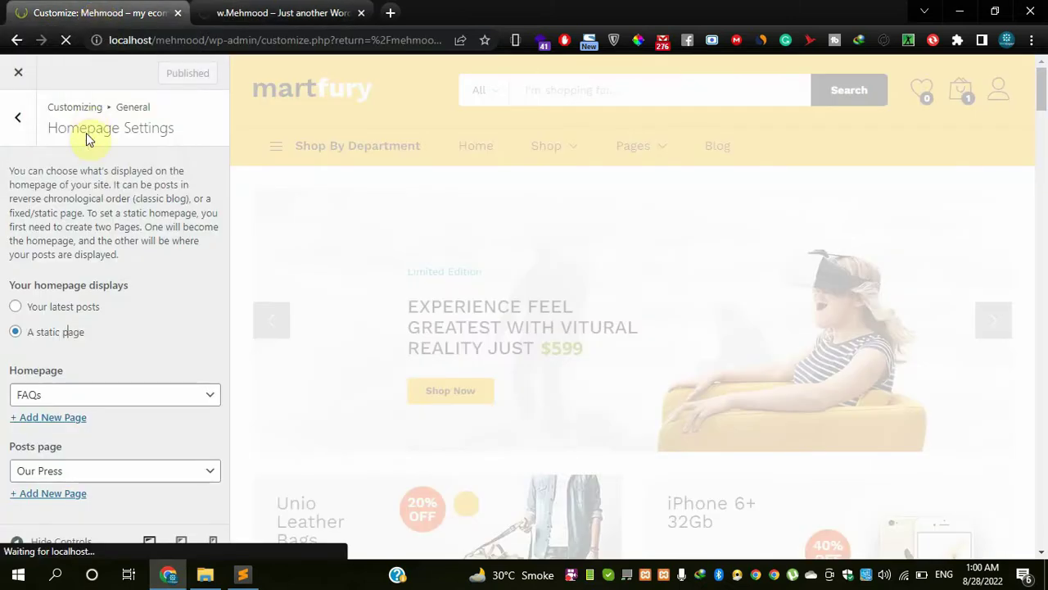
click(281, 12)
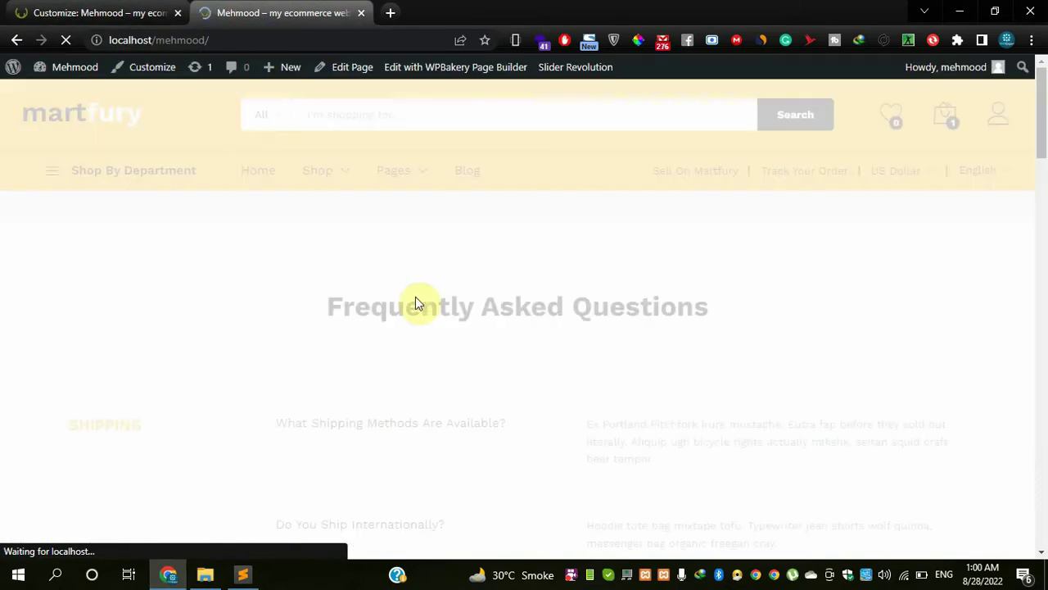
scroll(320, 298, down, 5)
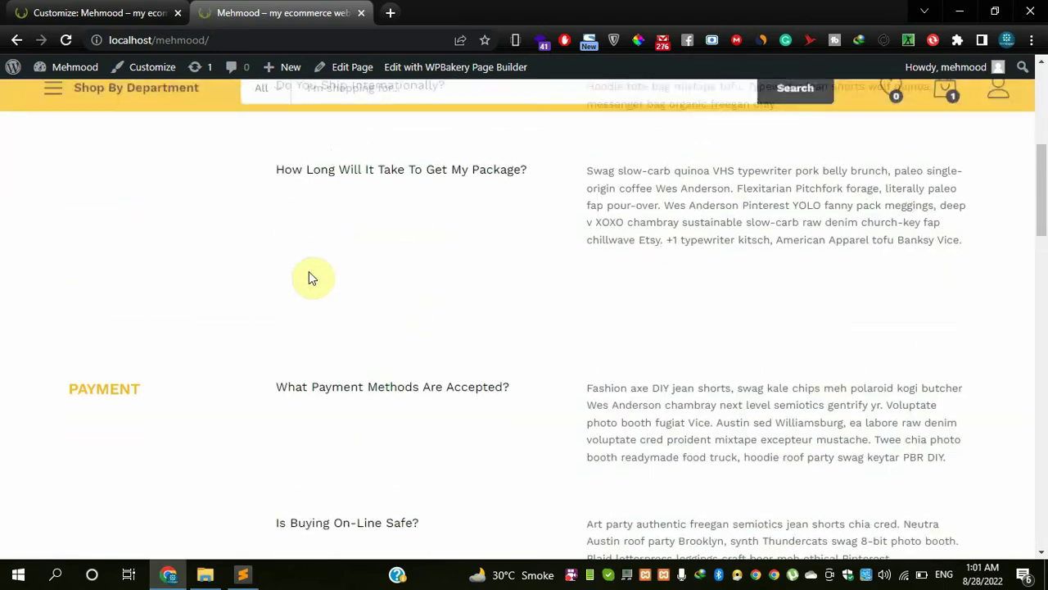
scroll(323, 213, up, 1)
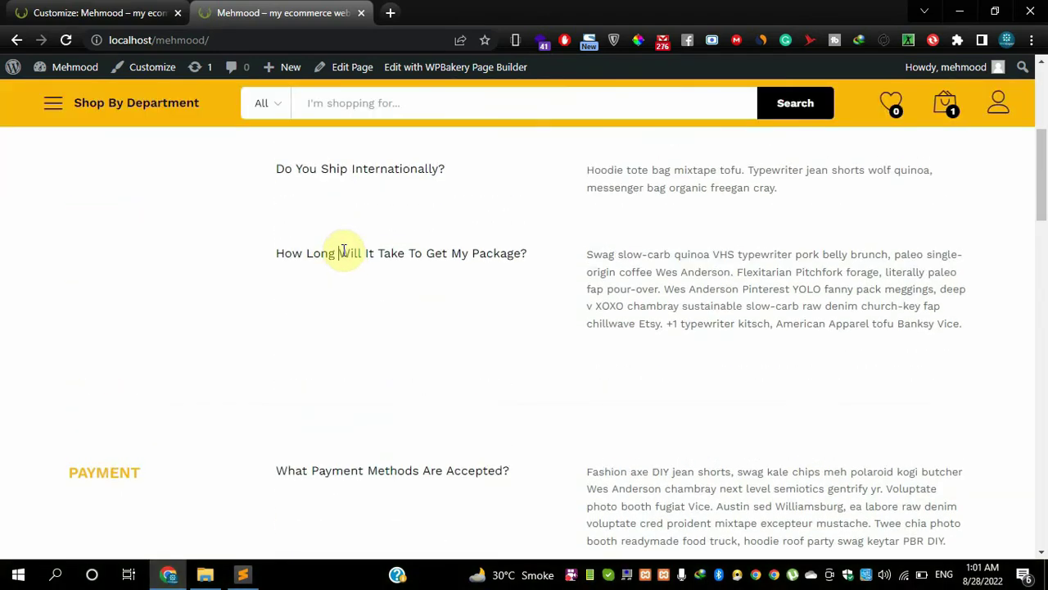
scroll(342, 251, up, 4)
- Restore Home Full Width as homepage, keep Our Press as posts page, and publish
click(130, 12)
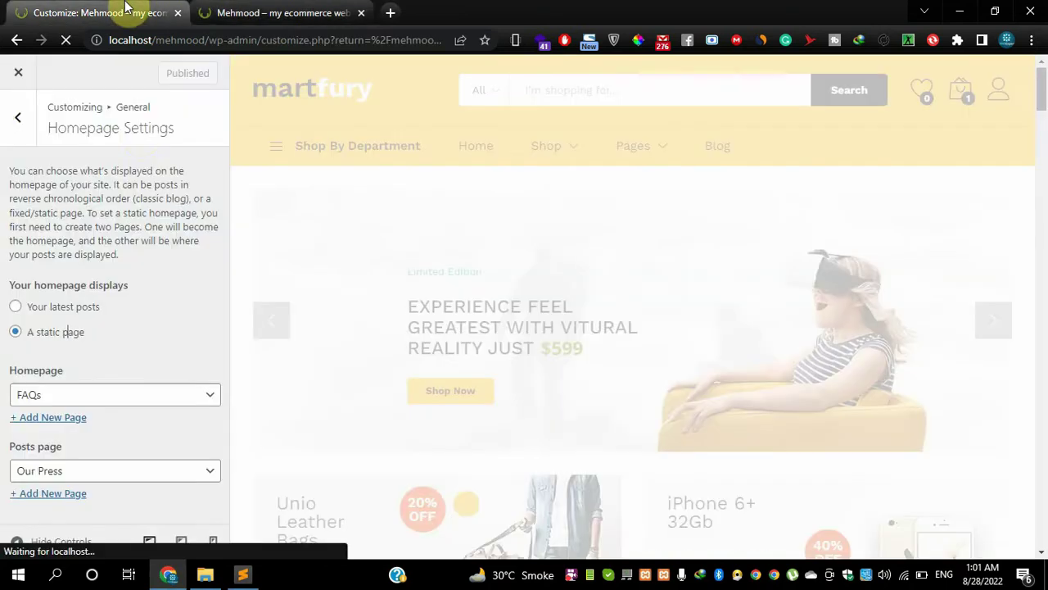
click(145, 396)
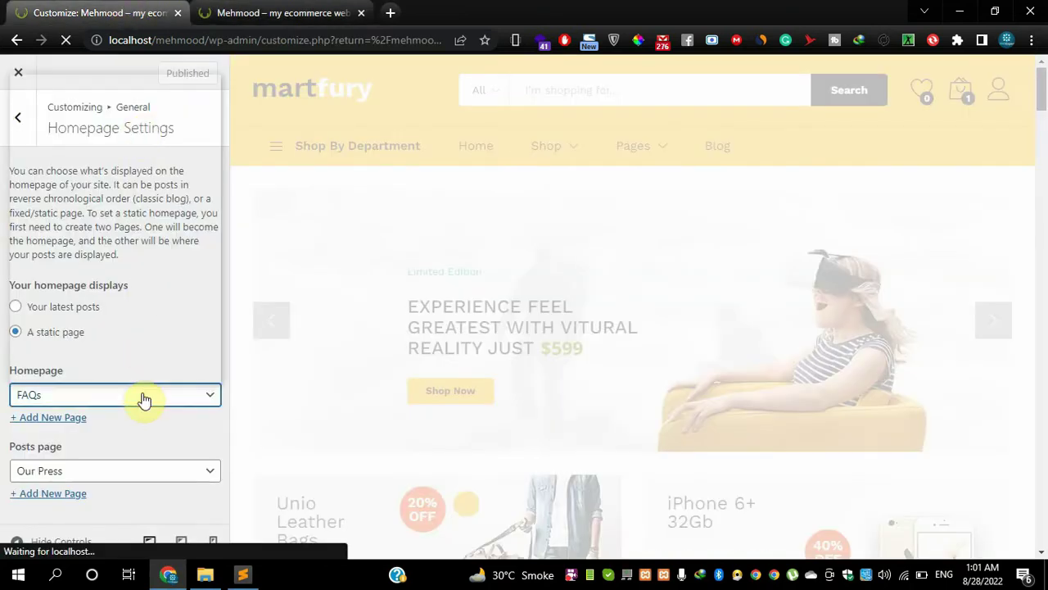
key(alt+Down)
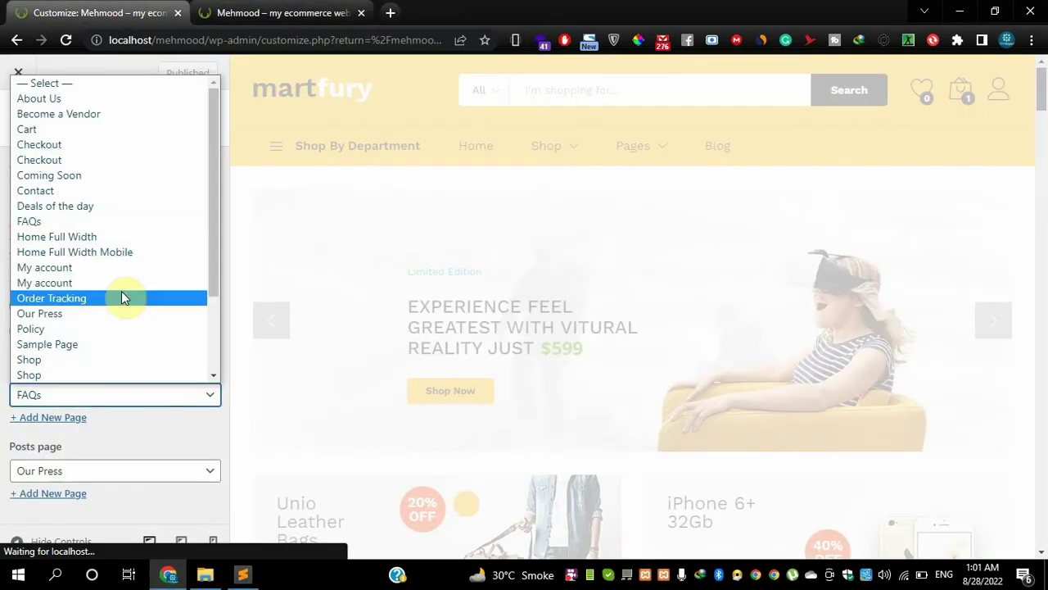
click(86, 240)
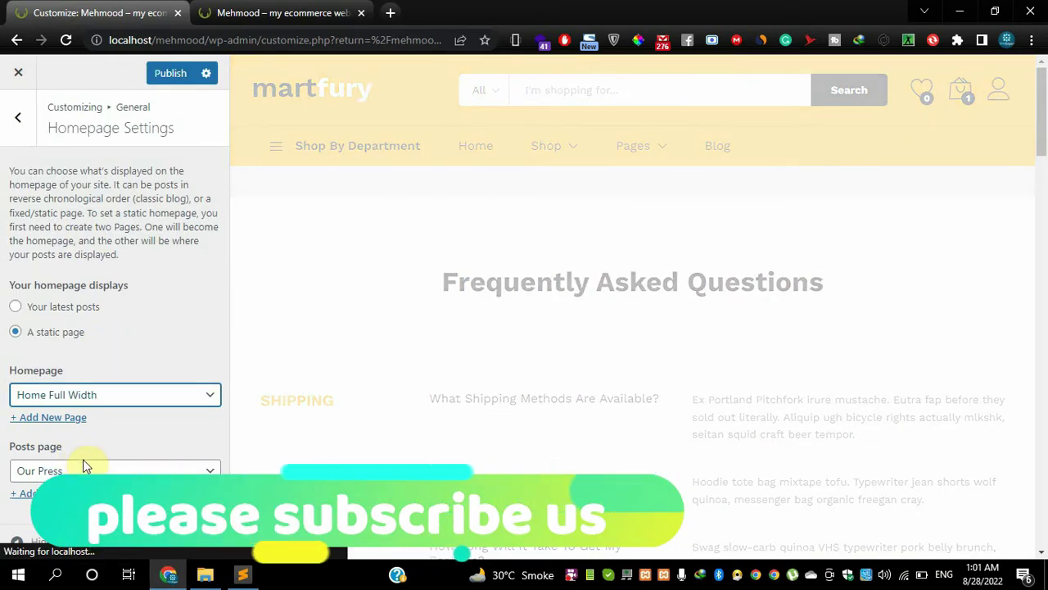
click(80, 471)
click(81, 471)
click(81, 472)
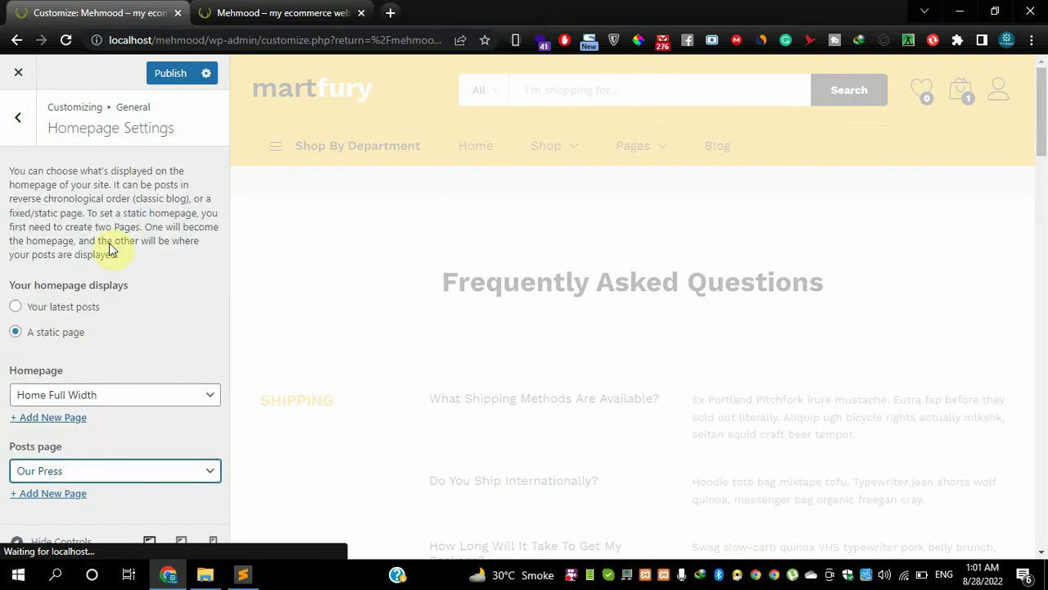
click(159, 74)
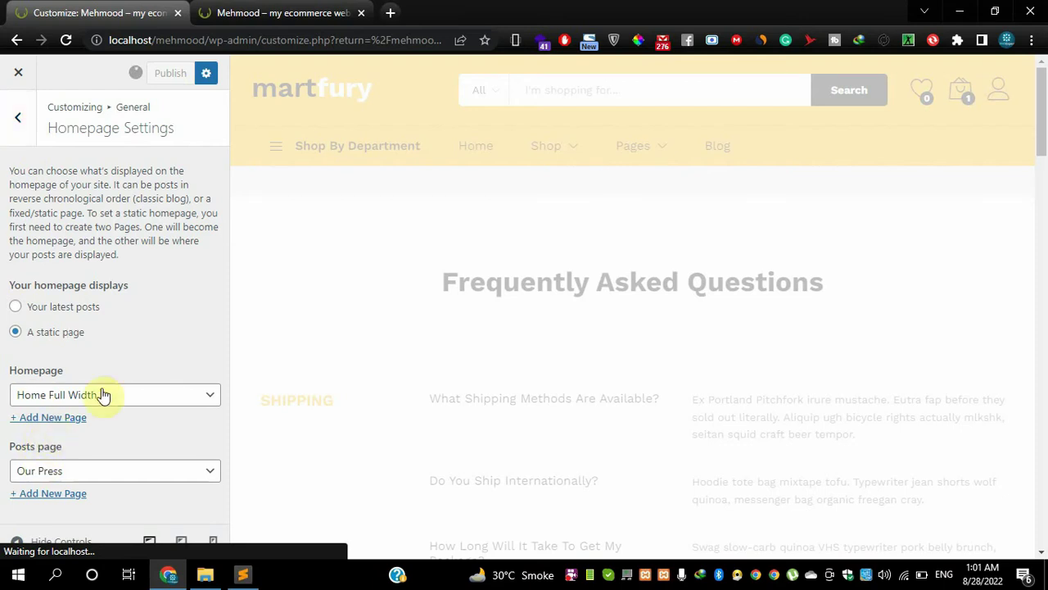
- Open the Customizer's NewsLetter settings and reload the live storefront
click(26, 138)
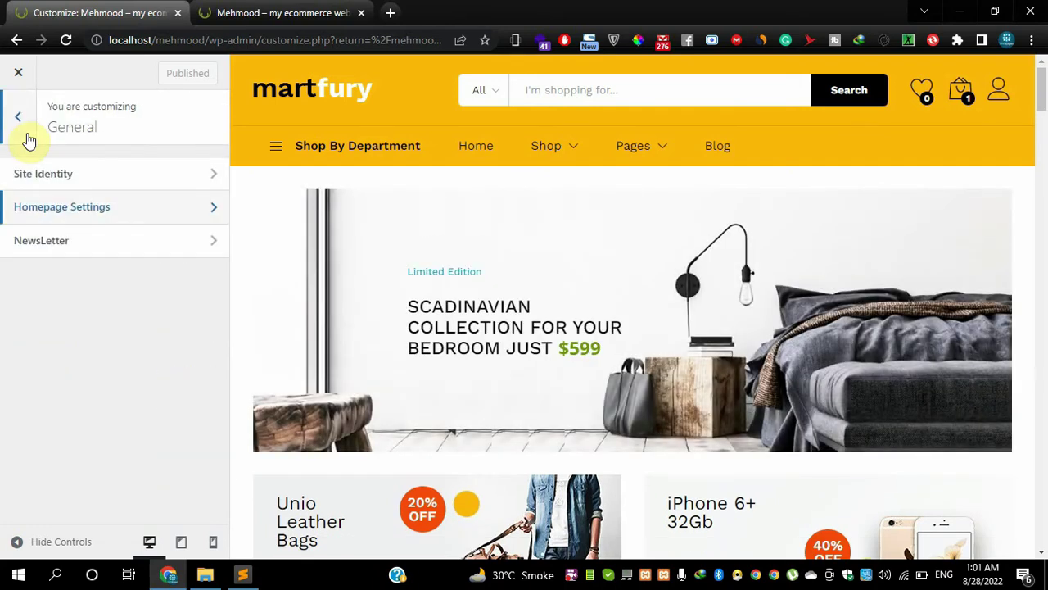
click(51, 251)
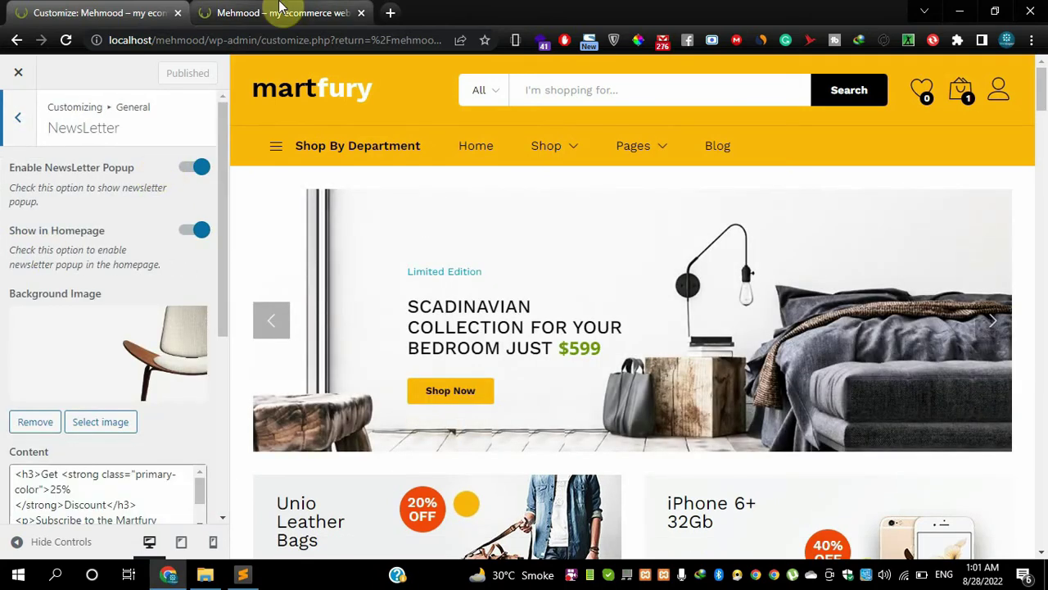
click(278, 23)
click(253, 38)
key(Return)
- Scroll the storefront down to the Newsletter section and select its heading
scroll(433, 316, down, 10)
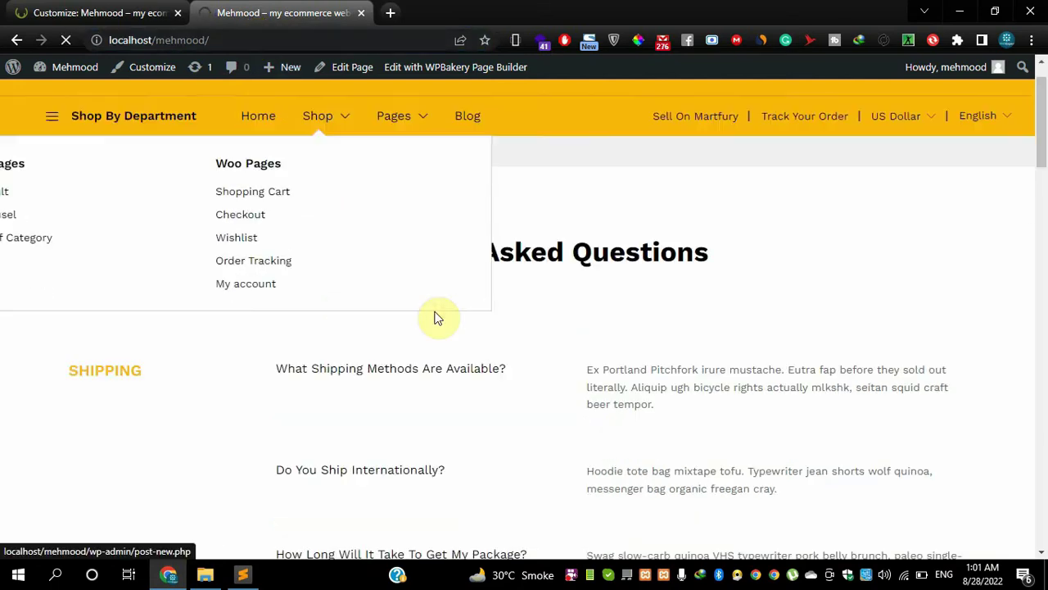
scroll(433, 316, down, 5)
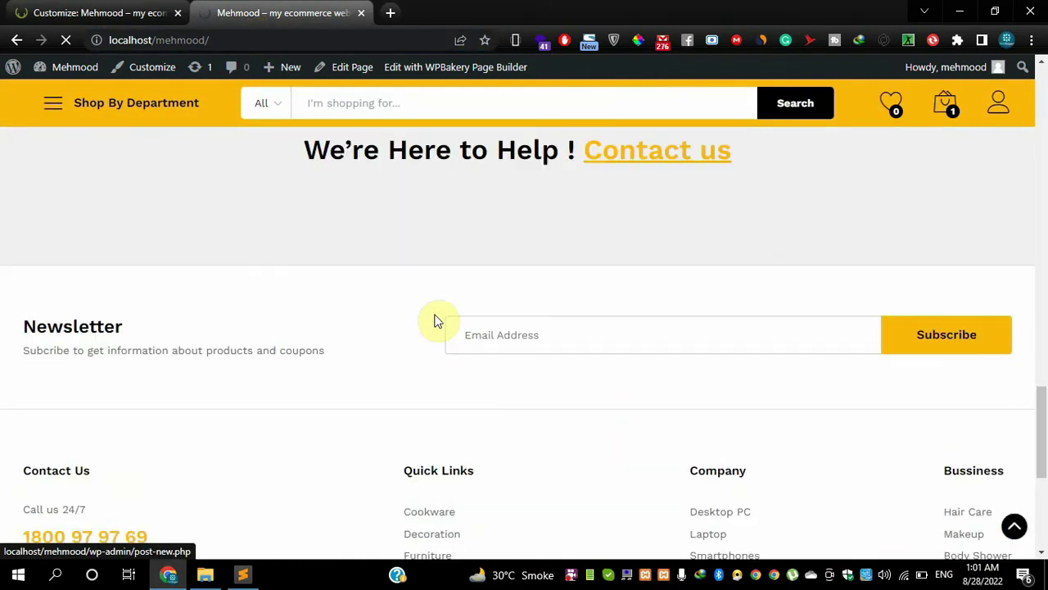
scroll(459, 229, up, 1)
scroll(429, 250, up, 3)
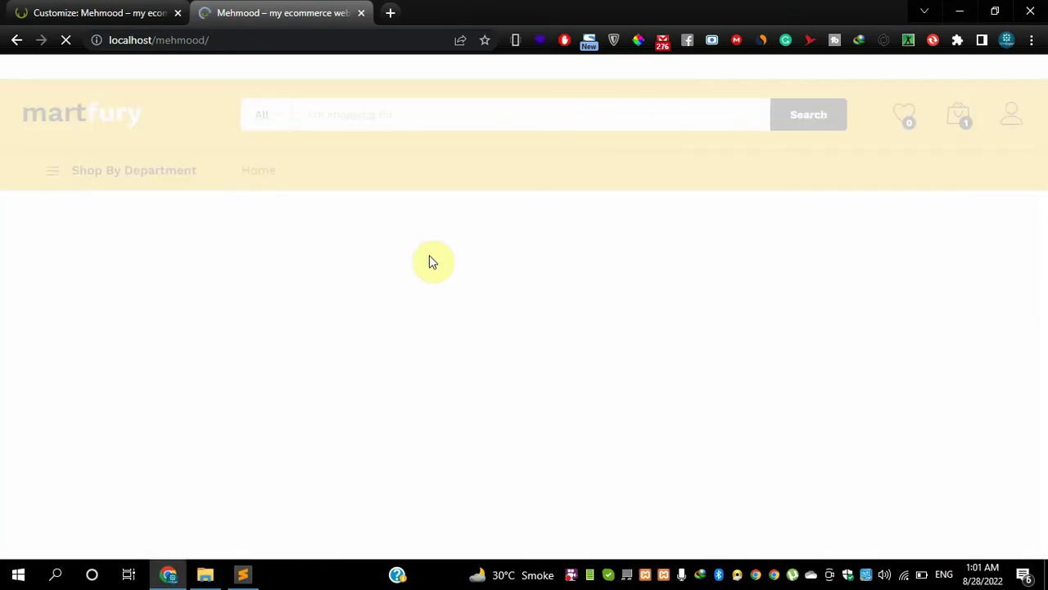
scroll(429, 258, down, 3)
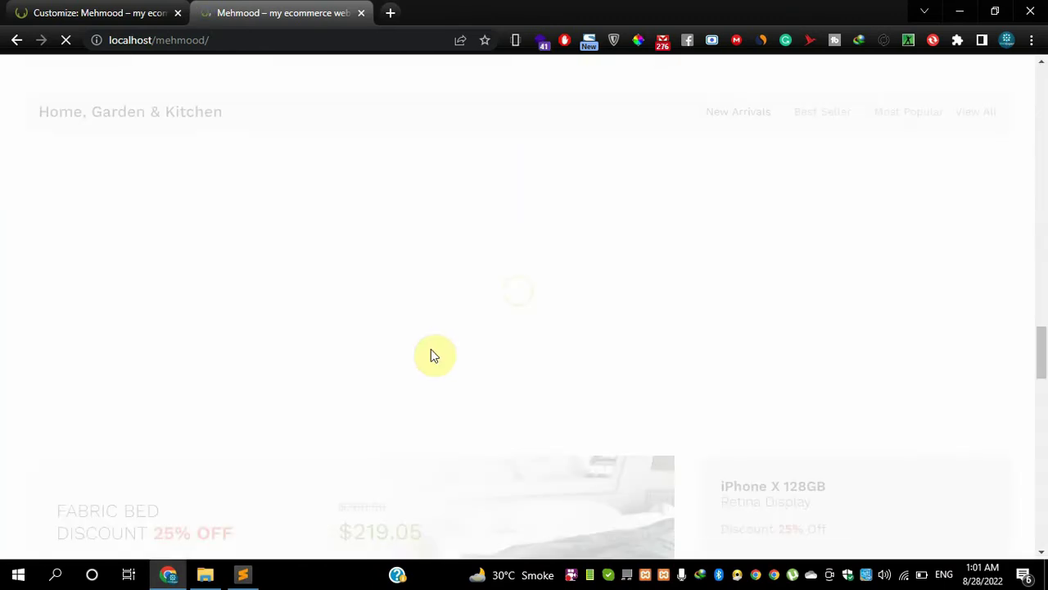
scroll(432, 352, down, 5)
scroll(432, 355, down, 4)
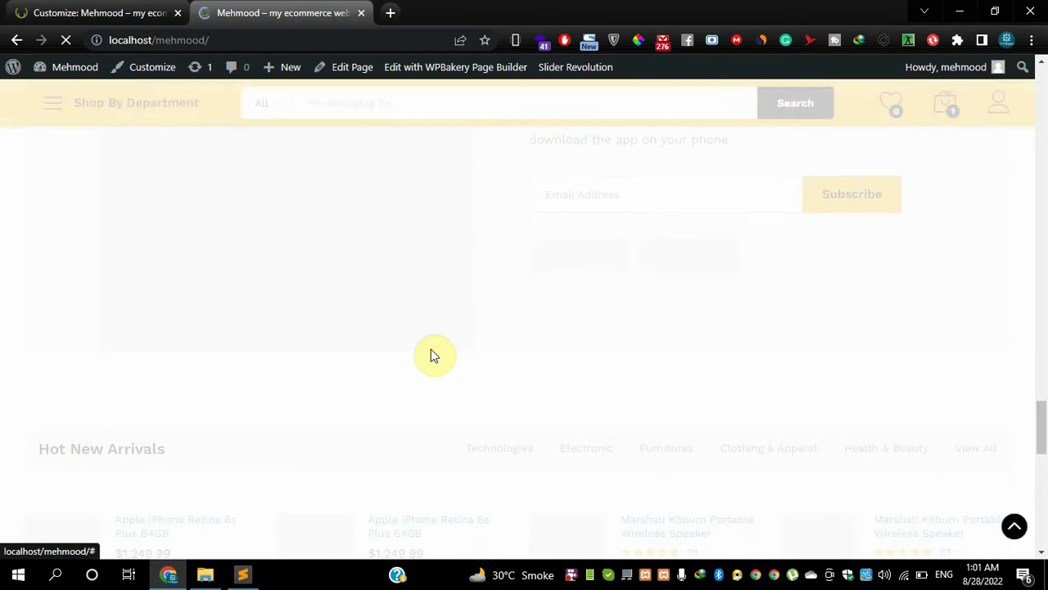
scroll(431, 349, down, 6)
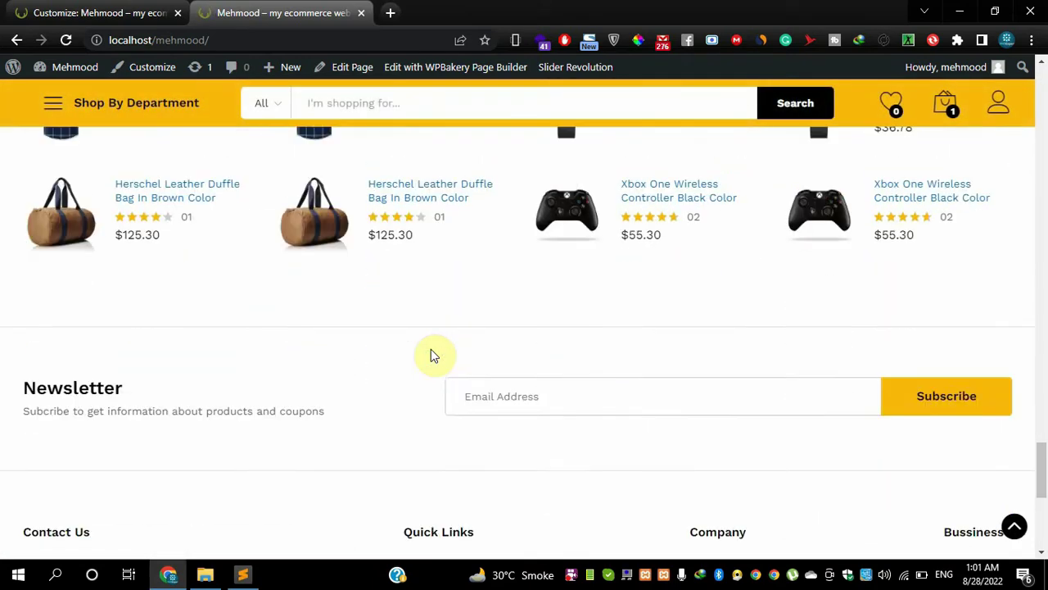
scroll(432, 345, up, 1)
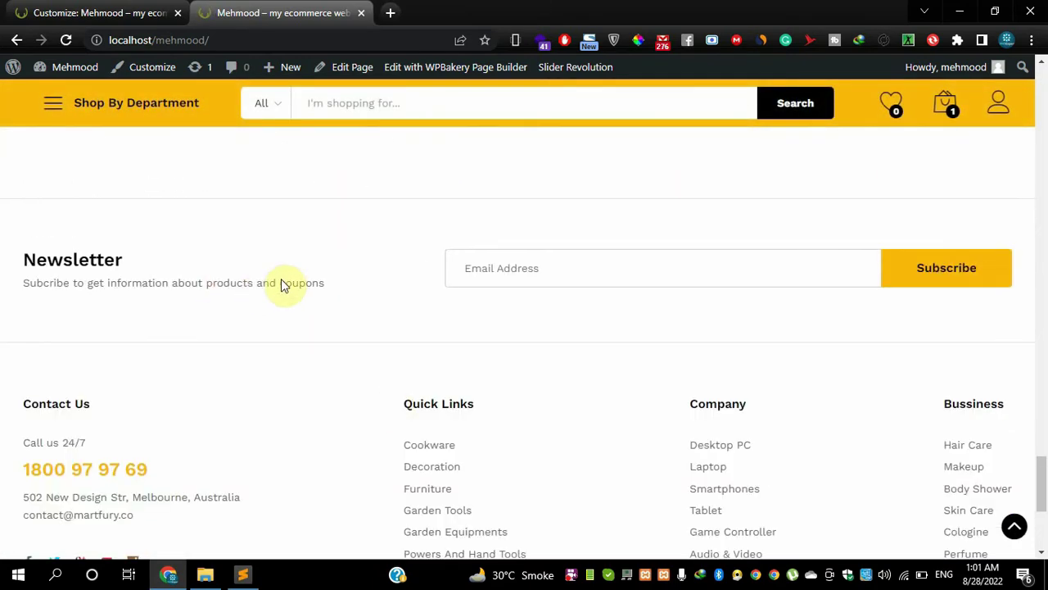
double_click(123, 259)
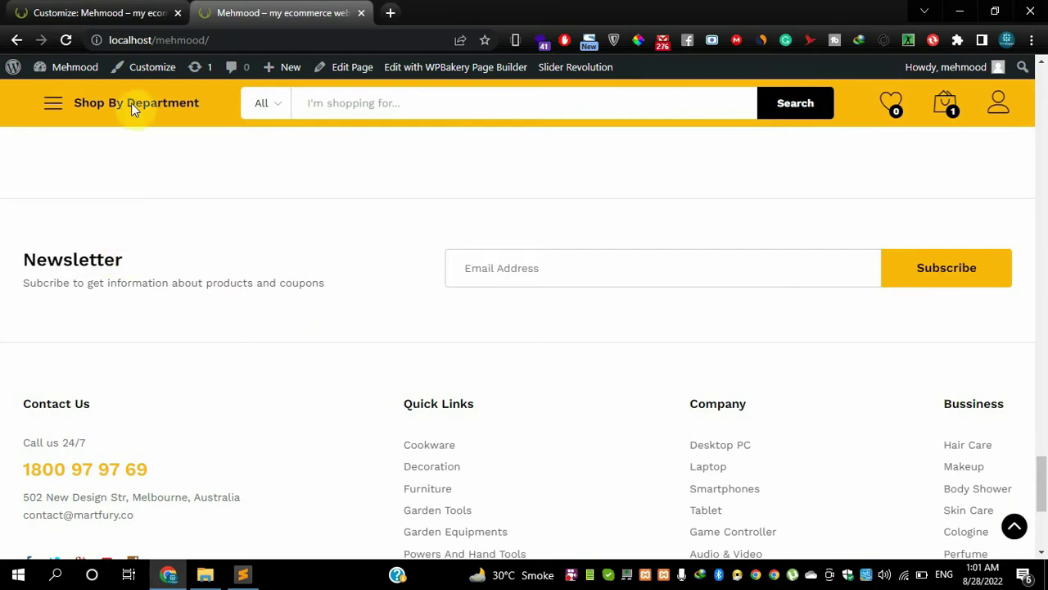
- Check the NewsLetter settings, then scroll the storefront back up to the top banner
click(90, 13)
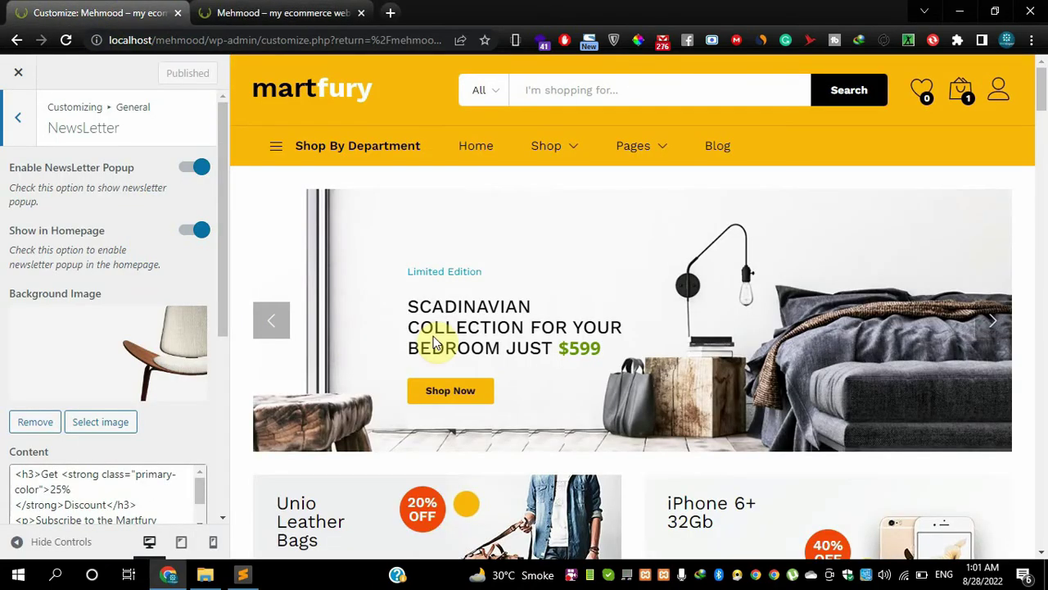
scroll(140, 393, down, 2)
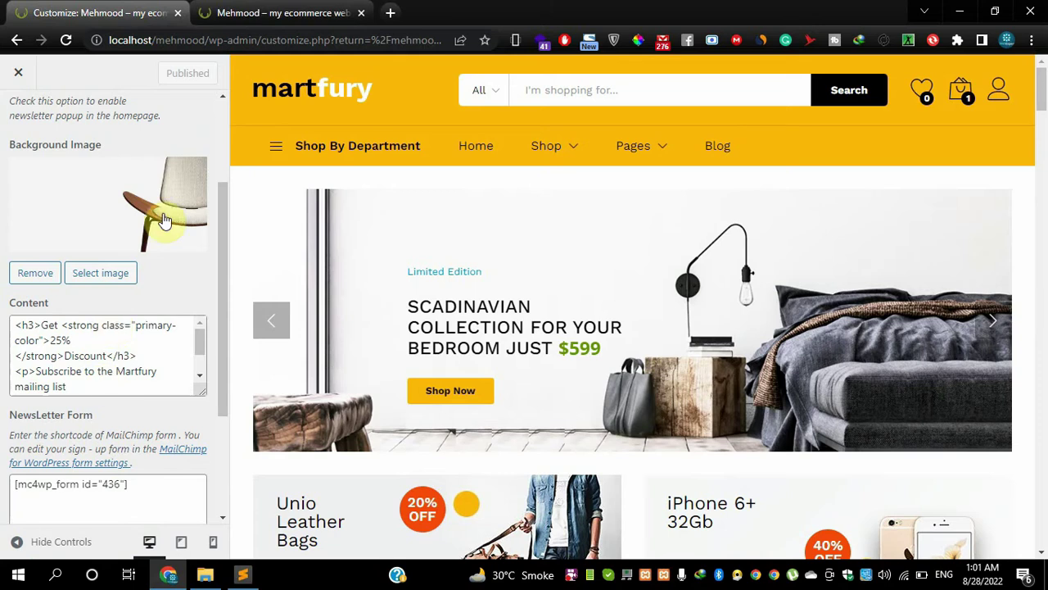
click(276, 10)
scroll(276, 276, up, 1)
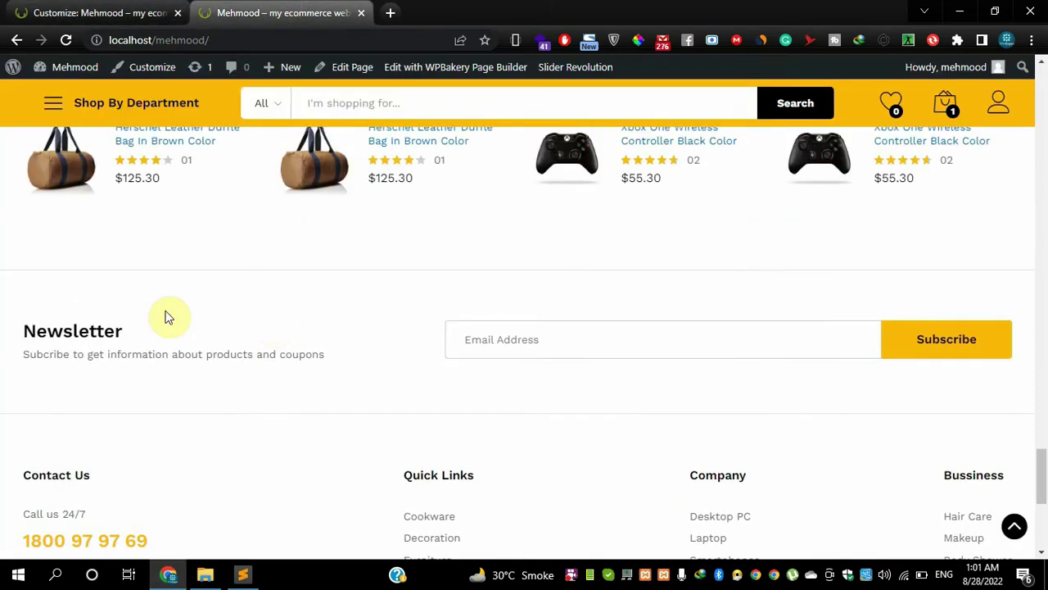
scroll(150, 282, up, 15)
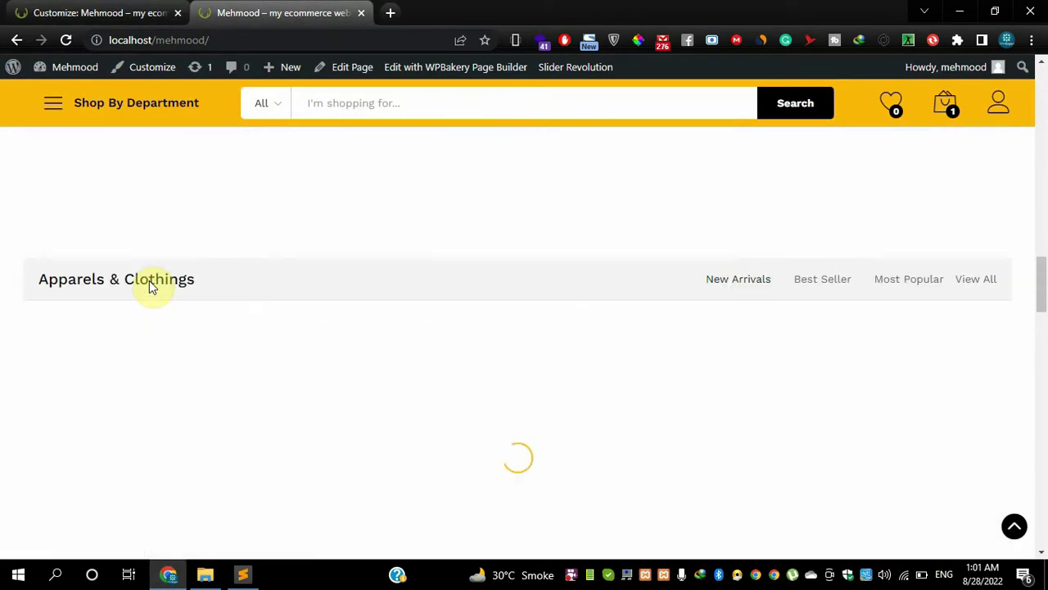
scroll(150, 282, up, 5)
scroll(150, 278, down, 10)
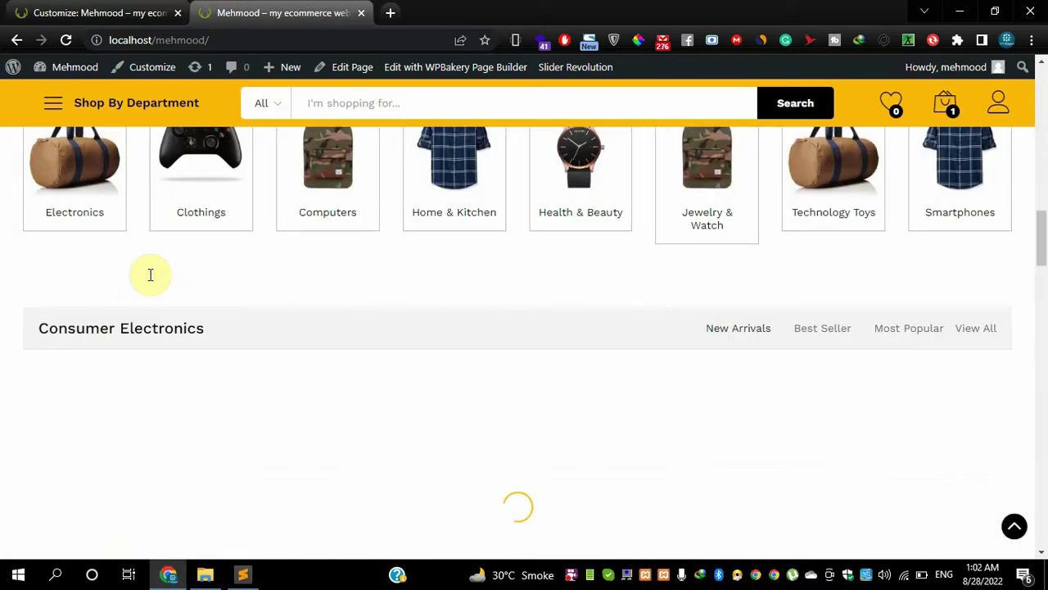
scroll(150, 274, down, 10)
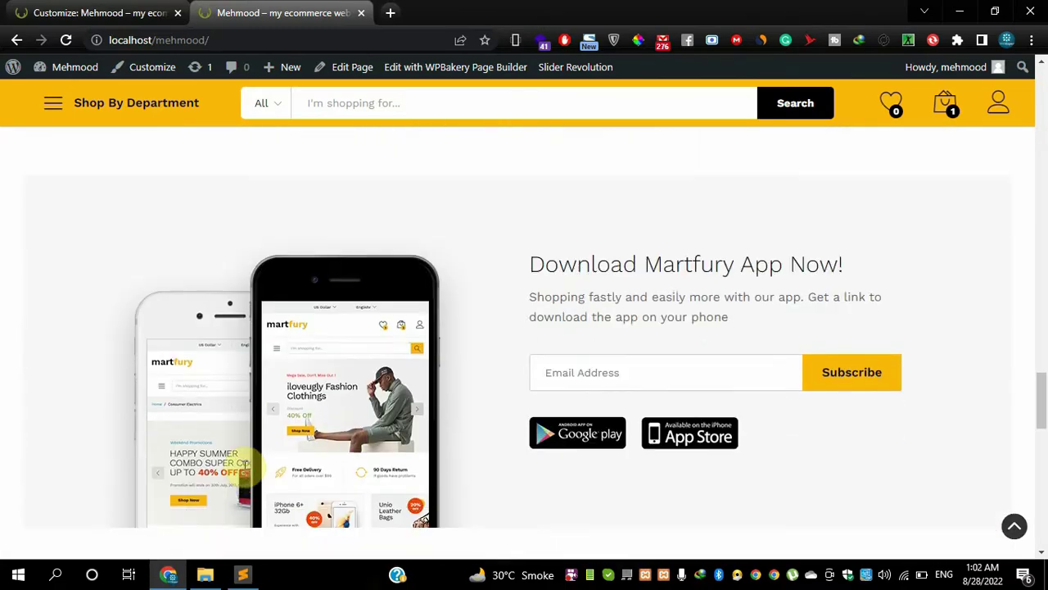
scroll(243, 468, up, 15)
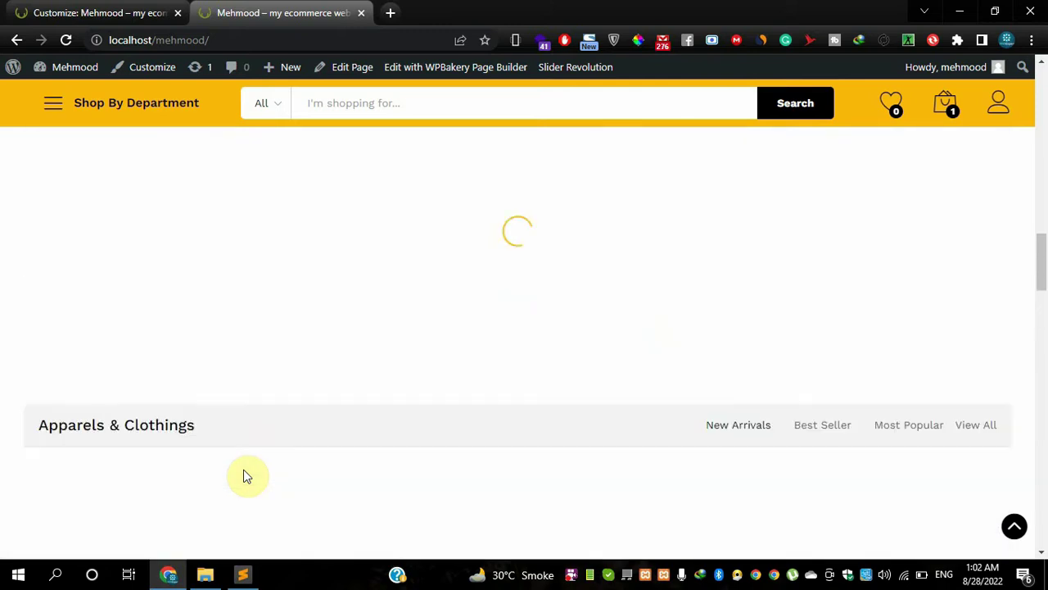
scroll(243, 469, up, 10)
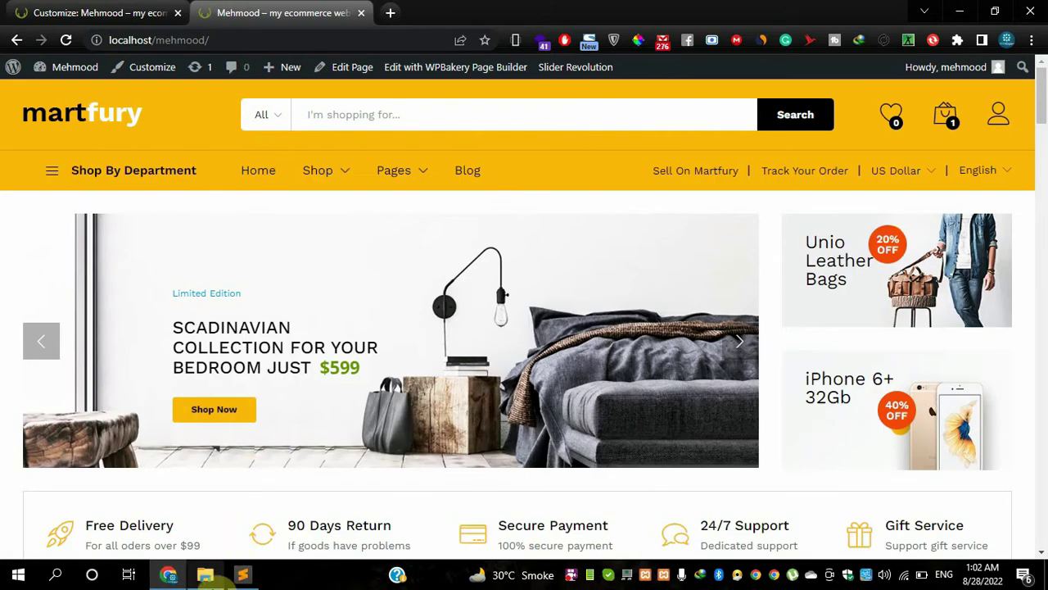
- Open a new Chrome window under a different browser profile
click(1006, 39)
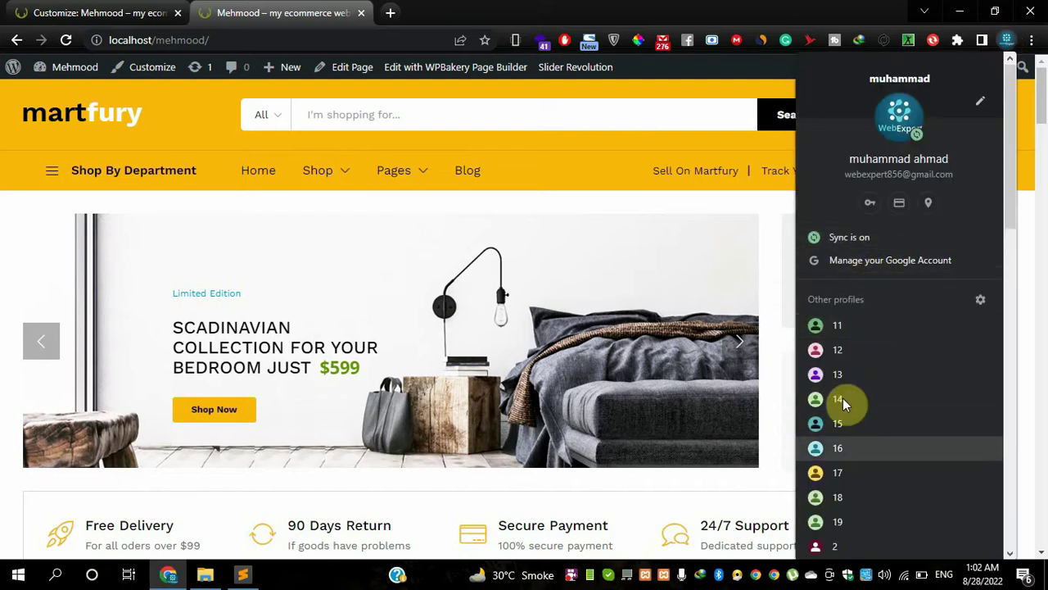
scroll(843, 398, down, 10)
click(849, 402)
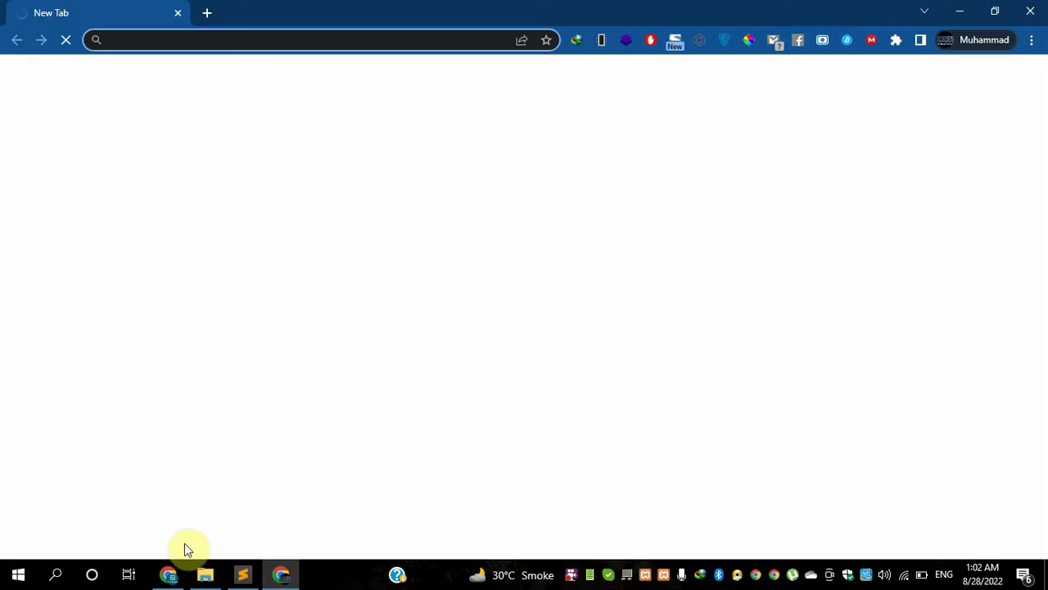
- Copy the store address from the original window and load localhost/mehmood/ in the new profile's window
click(168, 574)
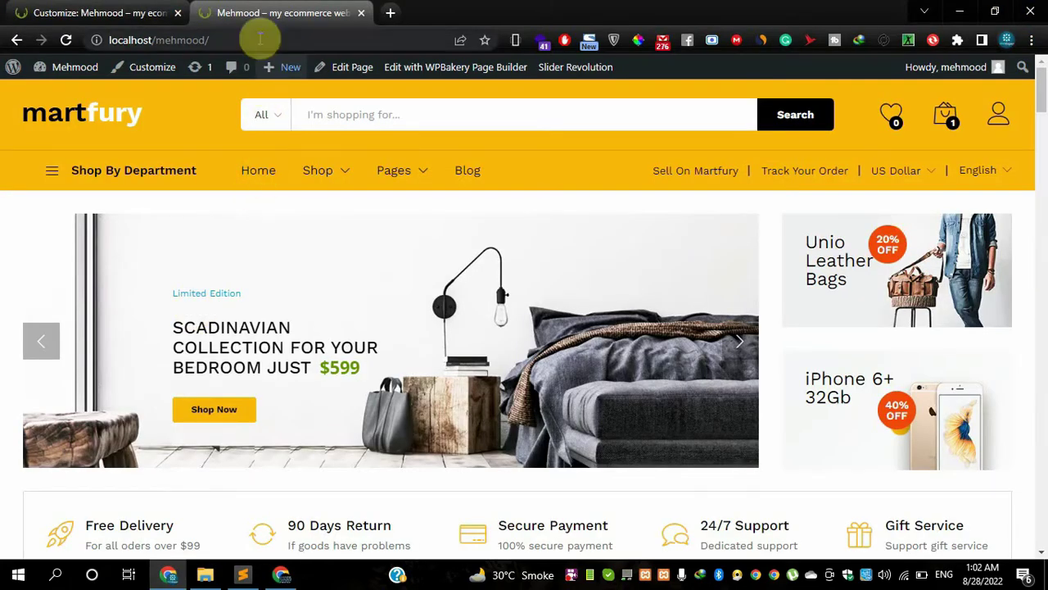
click(263, 38)
key(ctrl+c)
click(281, 574)
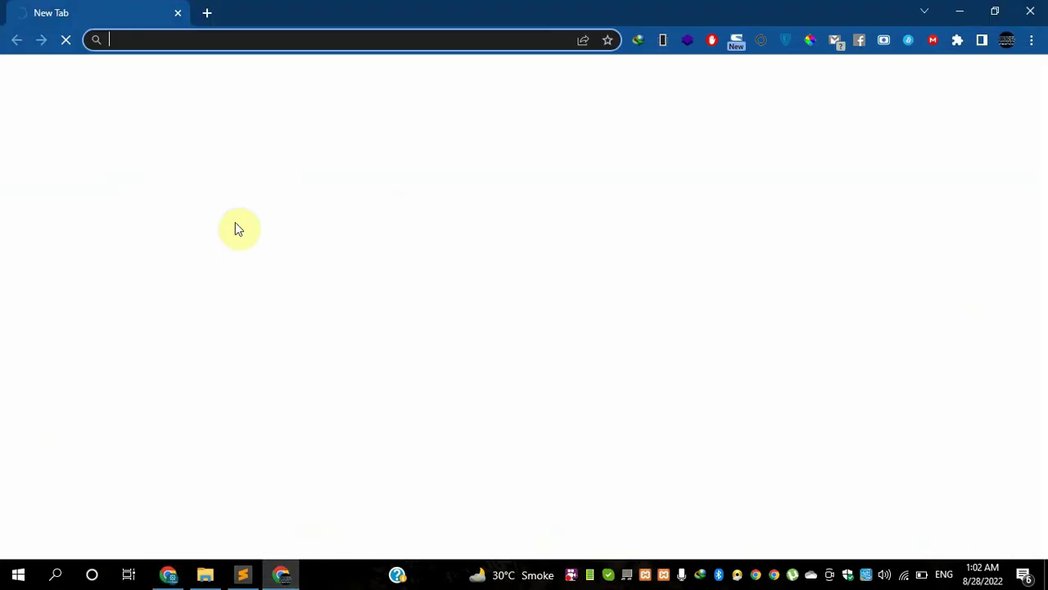
key(ctrl+v)
click(224, 69)
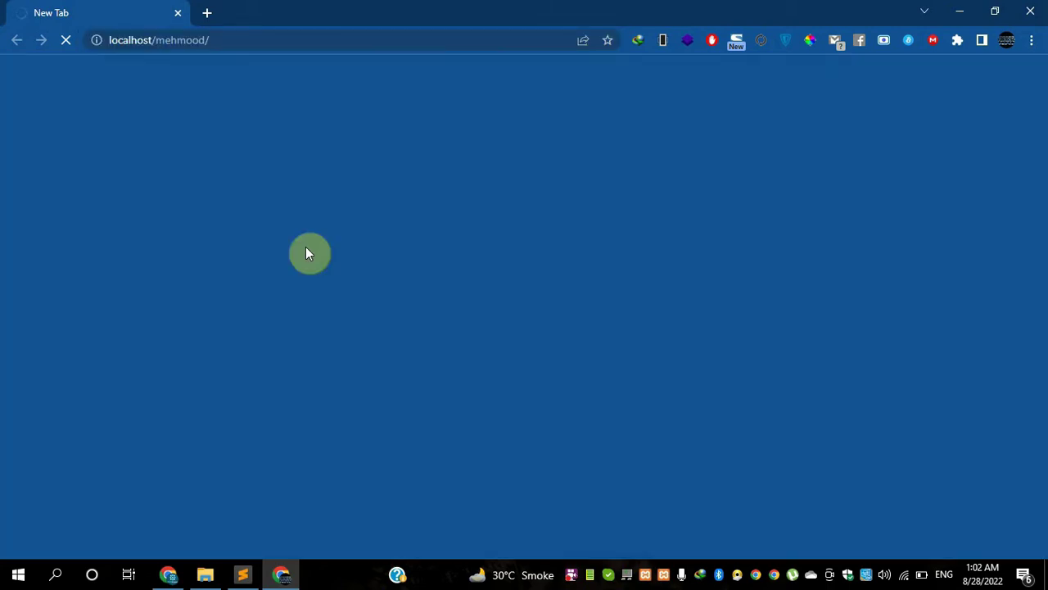
click(220, 37)
key(ctrl+v)
key(Return)
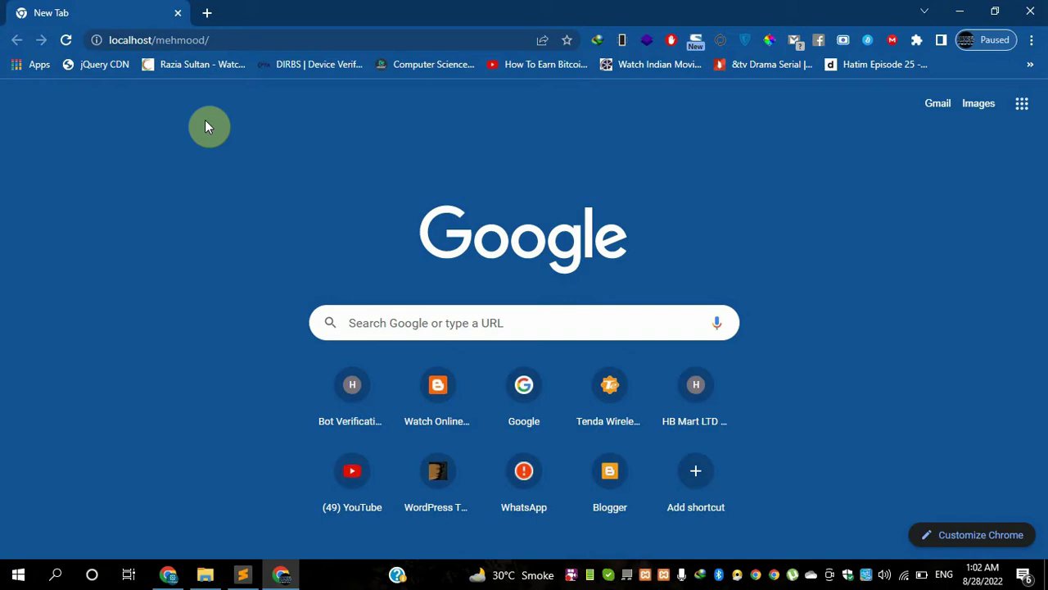
- Load the storefront as a visitor and inspect the Get 25% Discount newsletter popup heading
click(235, 38)
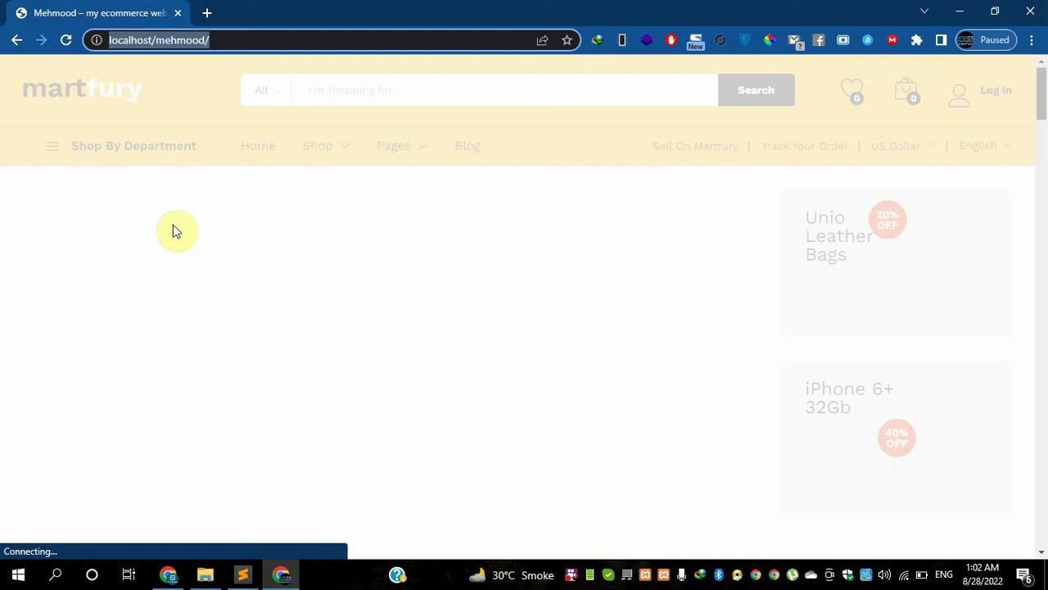
click(158, 243)
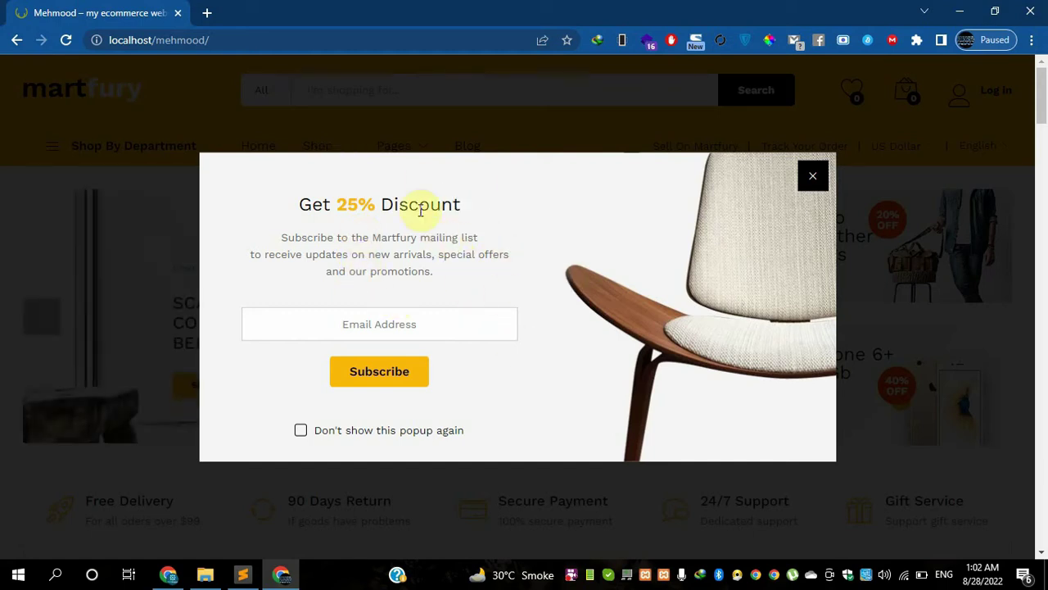
drag(461, 203, 297, 209)
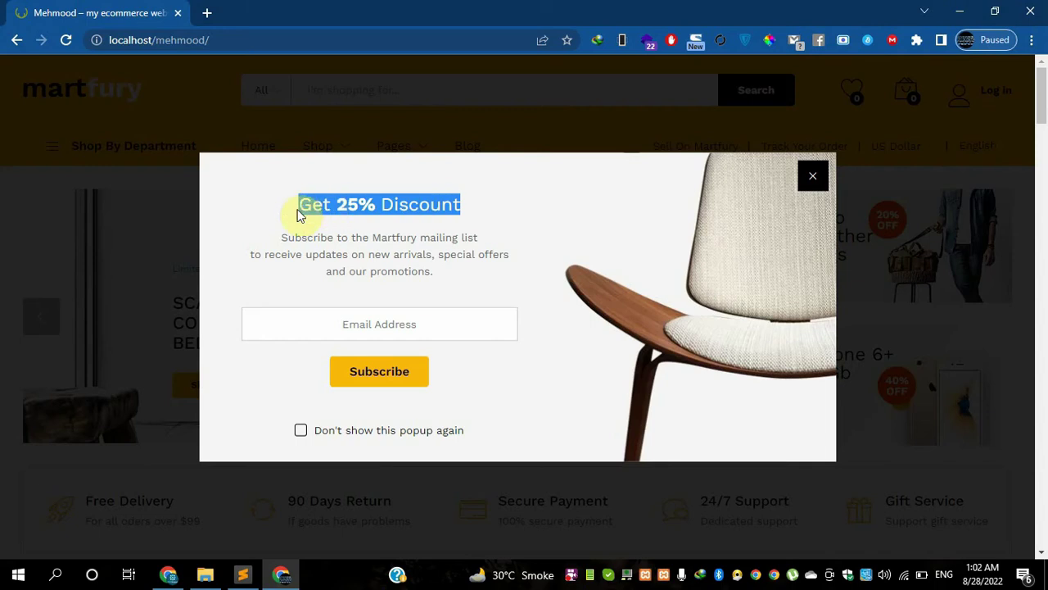
click(257, 217)
- Switch to the Customizer window and select the 25% text in the newsletter content
click(173, 572)
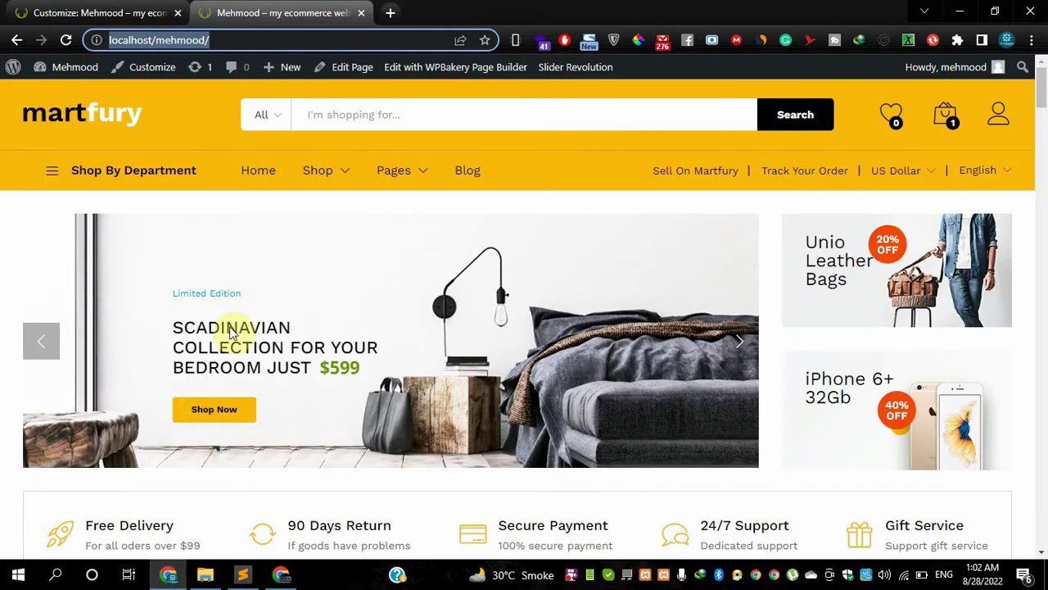
click(150, 13)
double_click(67, 339)
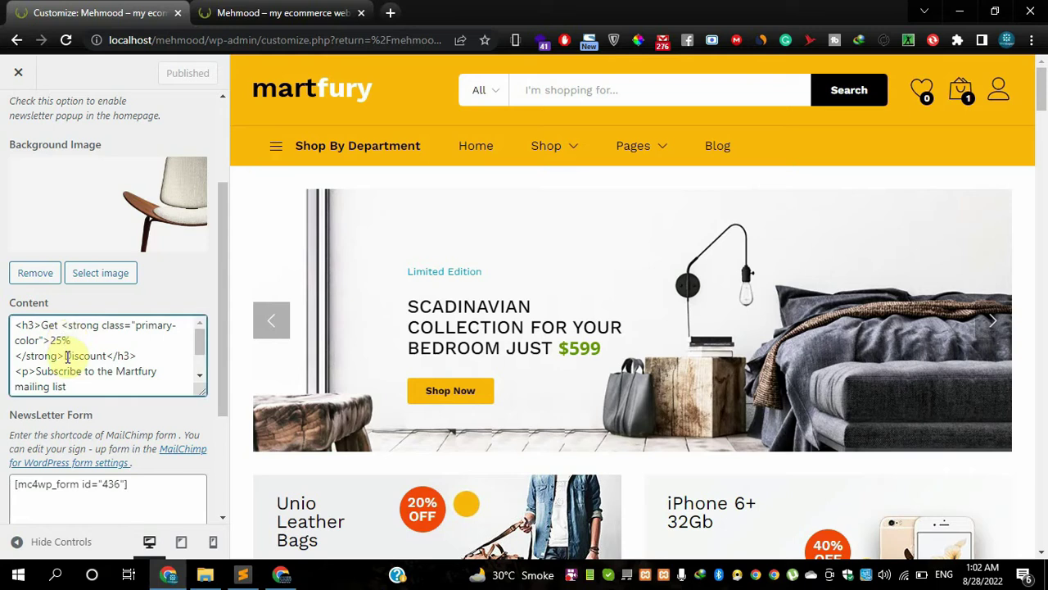
scroll(68, 356, down, 1)
- Close the 25% Discount popup in the visitor window and return to the Customizer
click(281, 575)
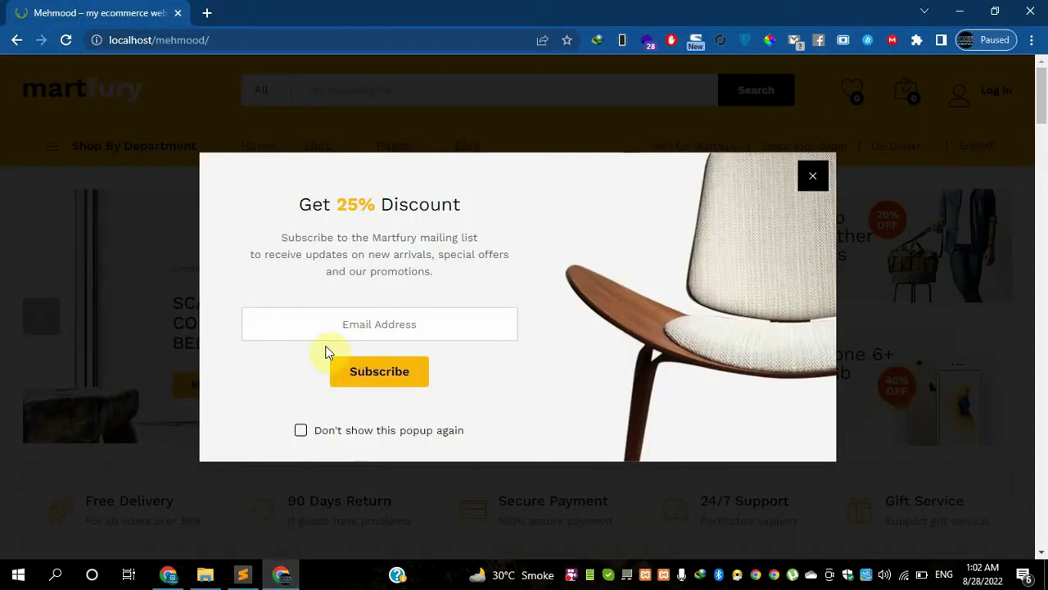
click(300, 431)
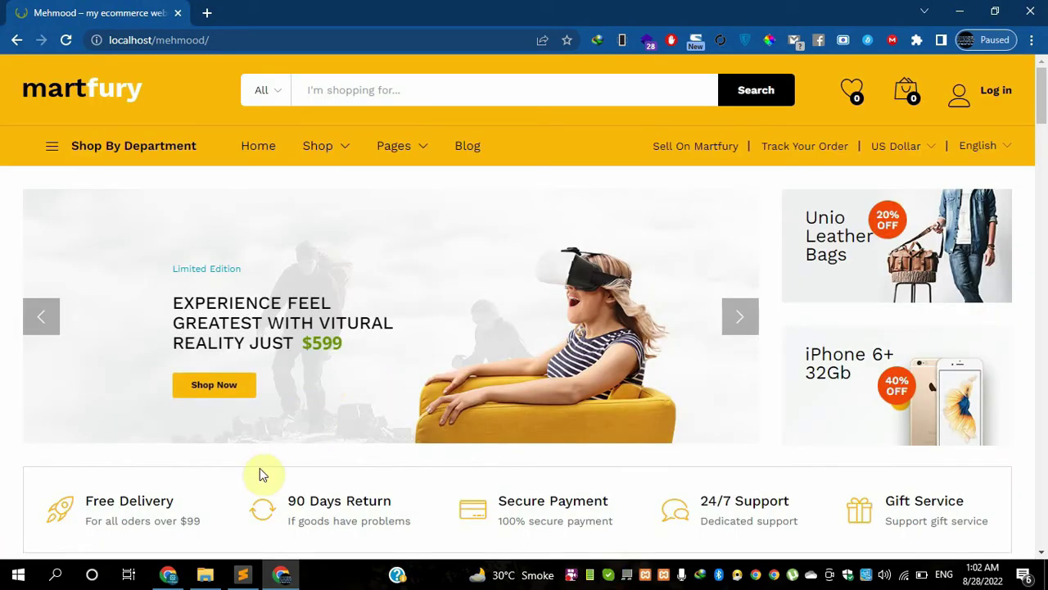
click(168, 576)
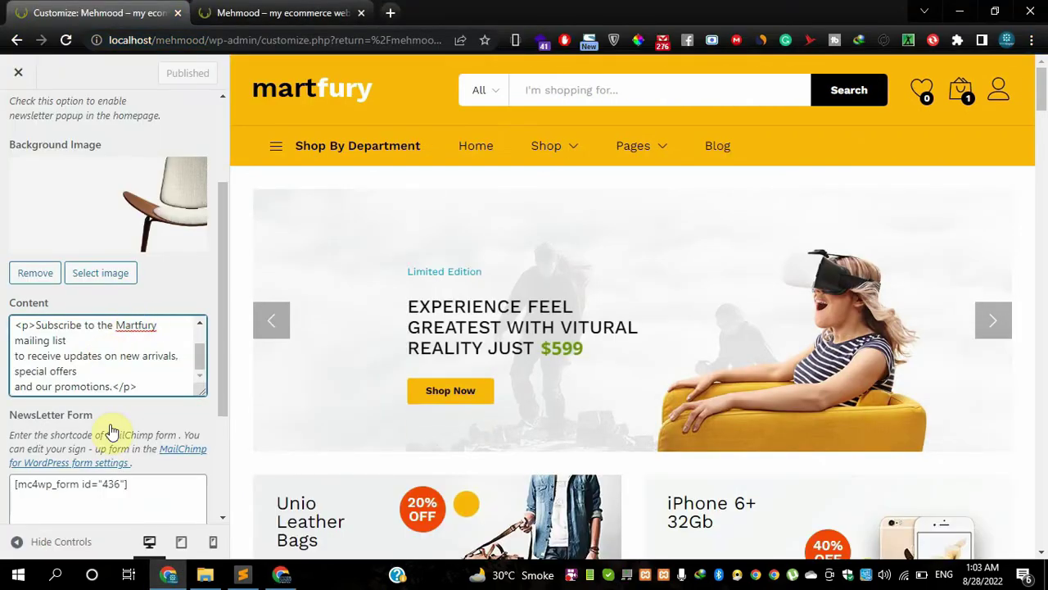
scroll(109, 410, down, 2)
scroll(113, 210, up, 2)
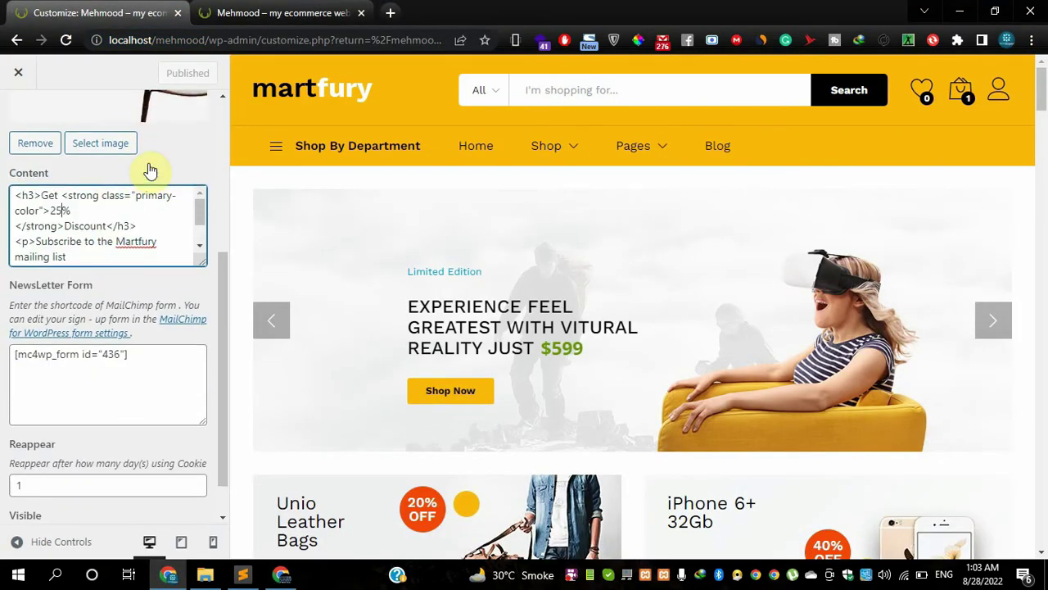
scroll(147, 169, up, 2)
scroll(176, 186, up, 3)
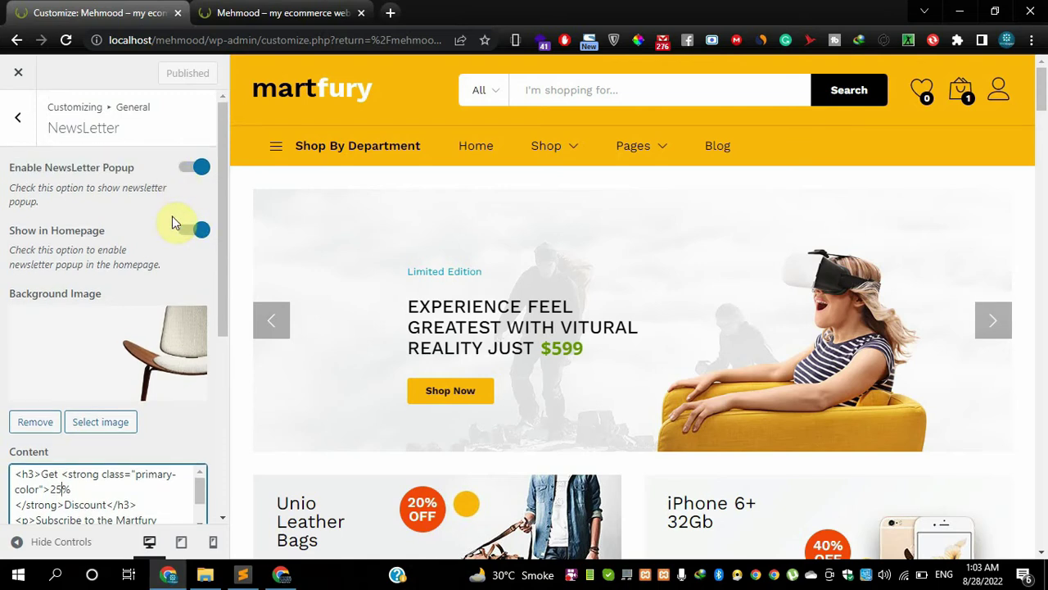
click(195, 169)
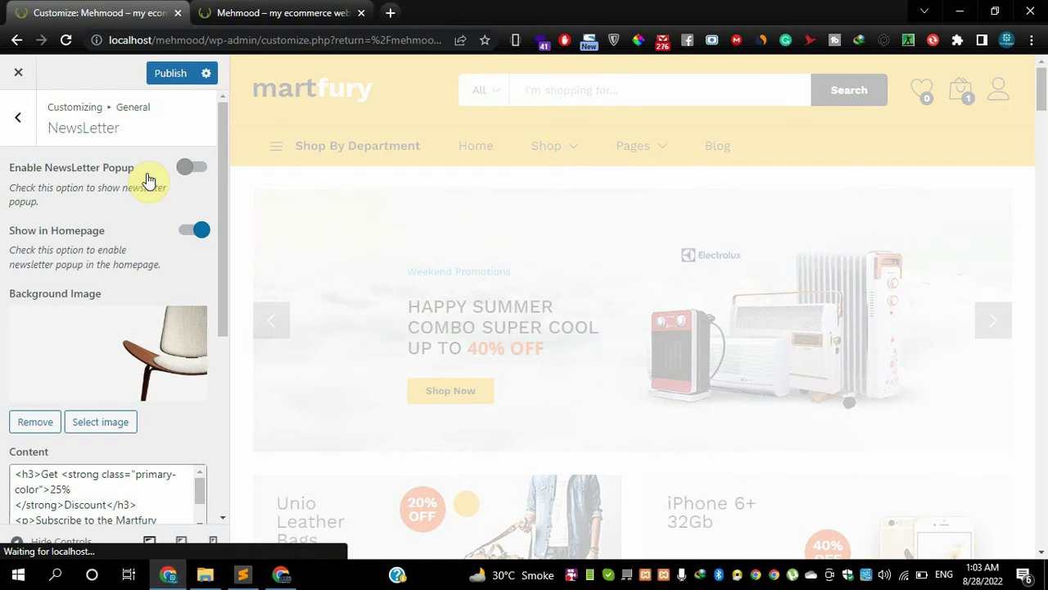
click(195, 232)
click(190, 172)
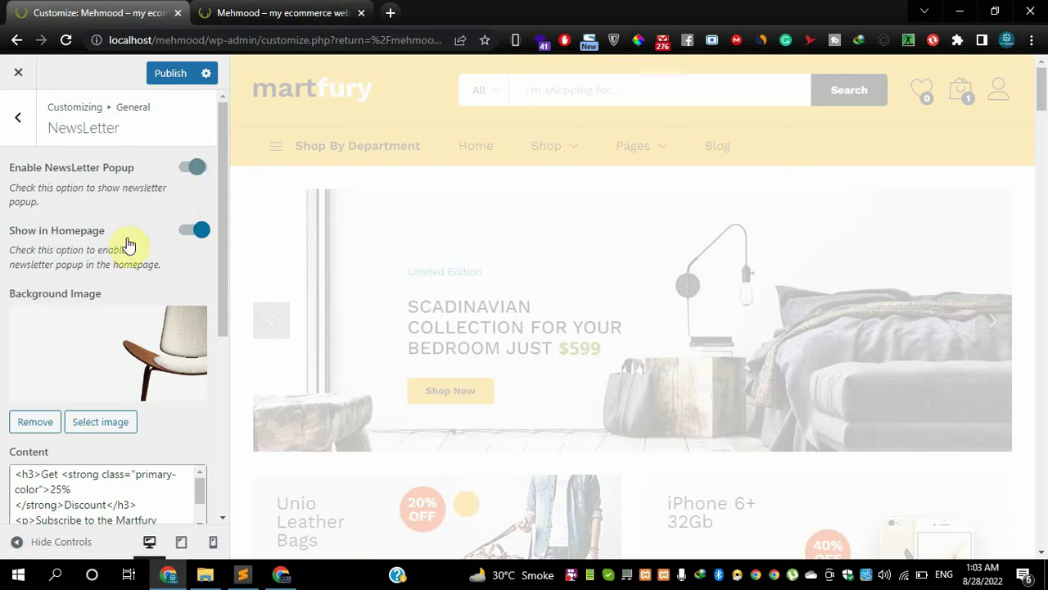
scroll(106, 328, down, 4)
scroll(90, 287, up, 1)
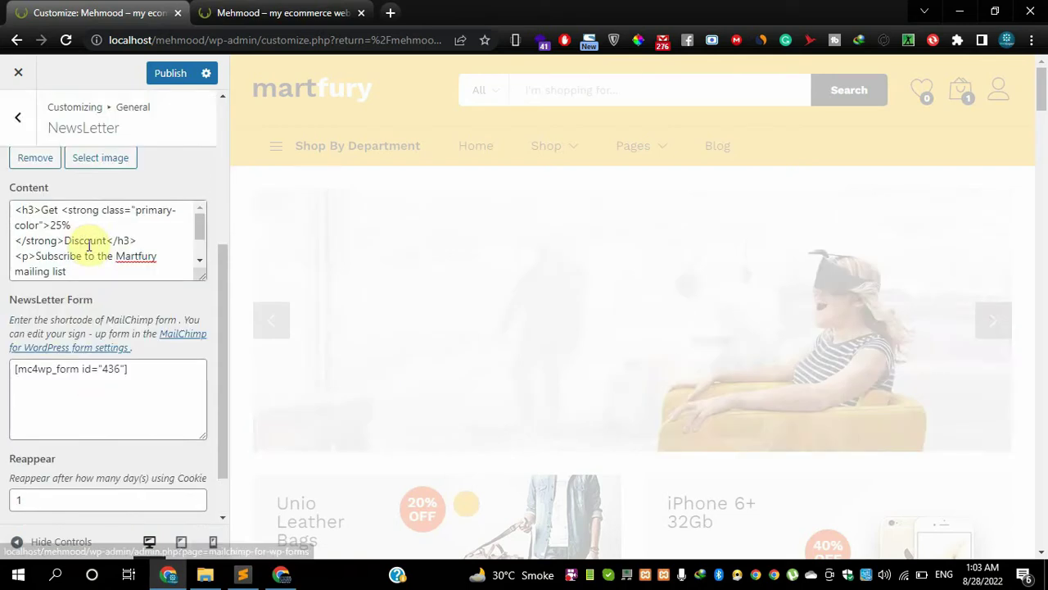
click(73, 240)
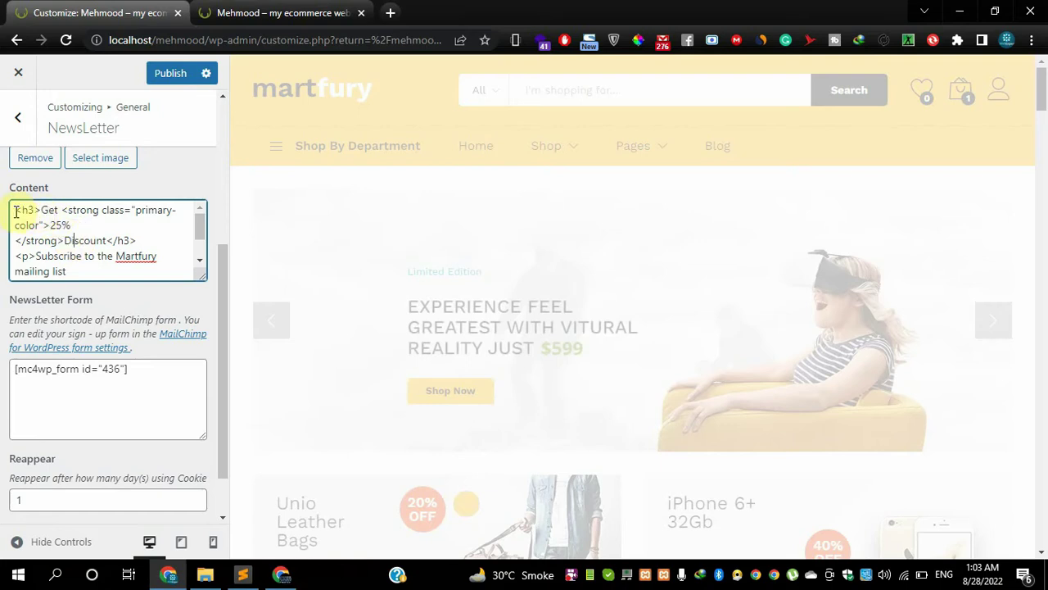
scroll(85, 244, down, 1)
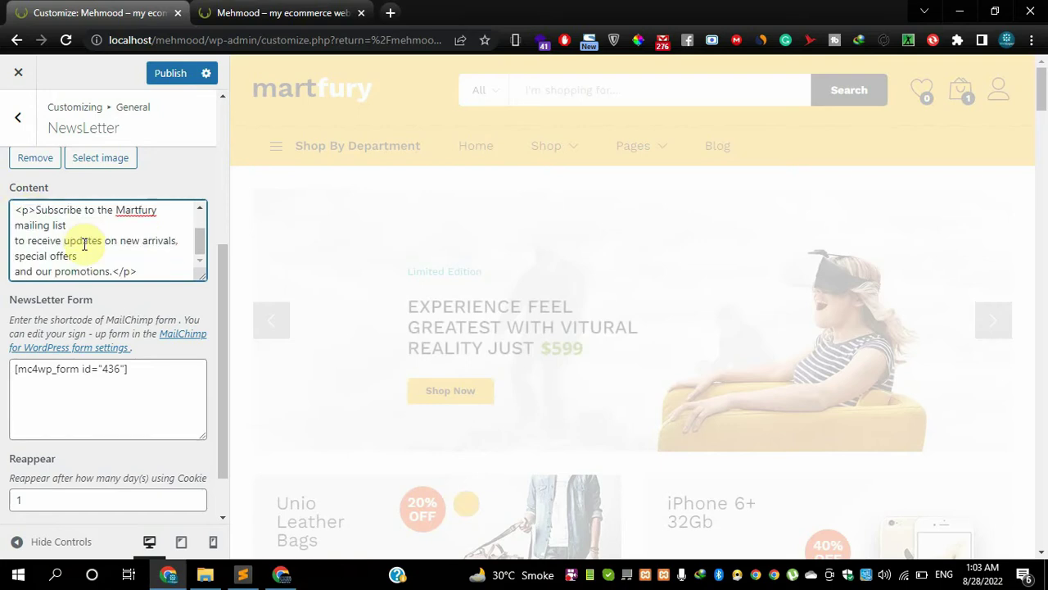
scroll(84, 244, up, 1)
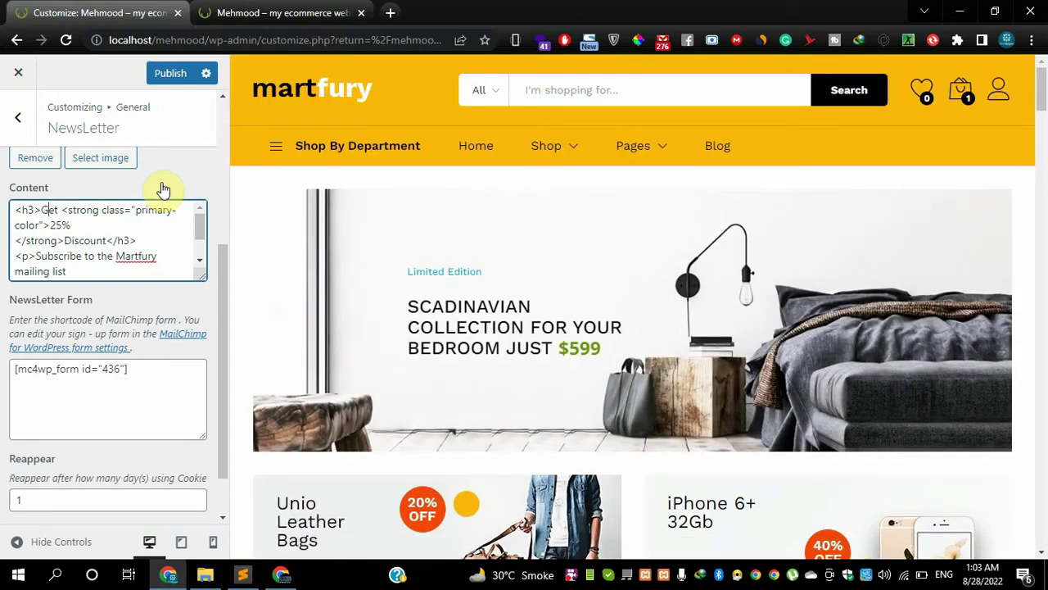
scroll(159, 197, up, 1)
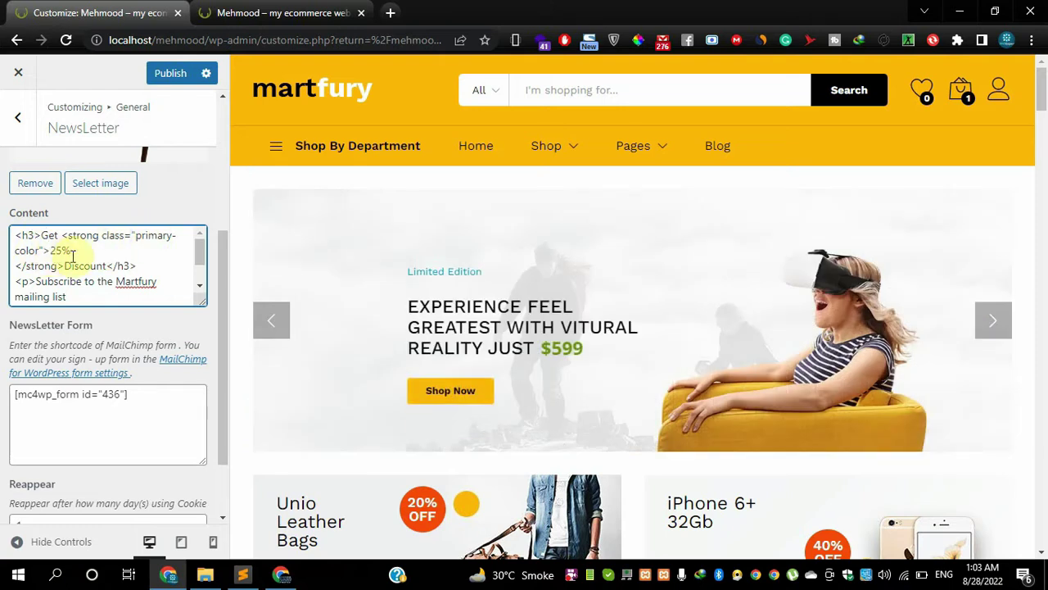
scroll(78, 265, down, 1)
click(170, 405)
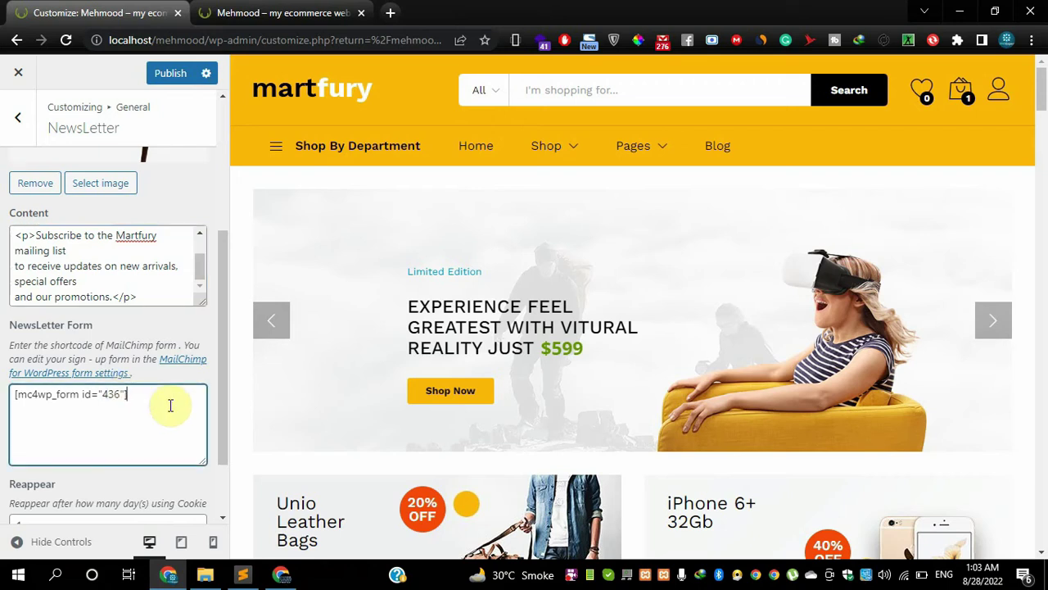
drag(168, 404, 30, 408)
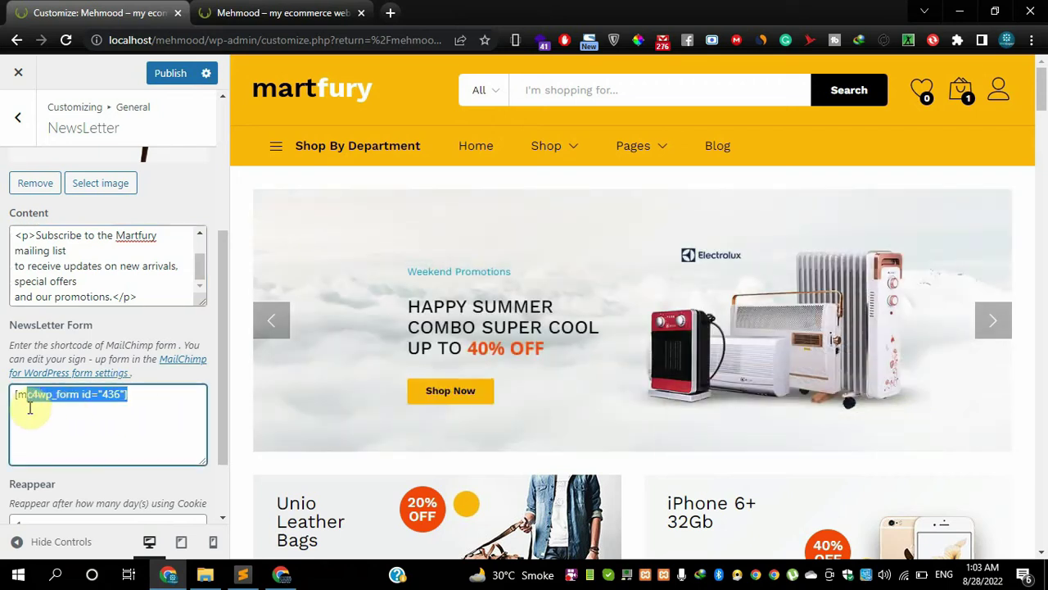
click(65, 409)
drag(129, 402, 16, 401)
click(91, 423)
drag(131, 404, 9, 412)
click(76, 421)
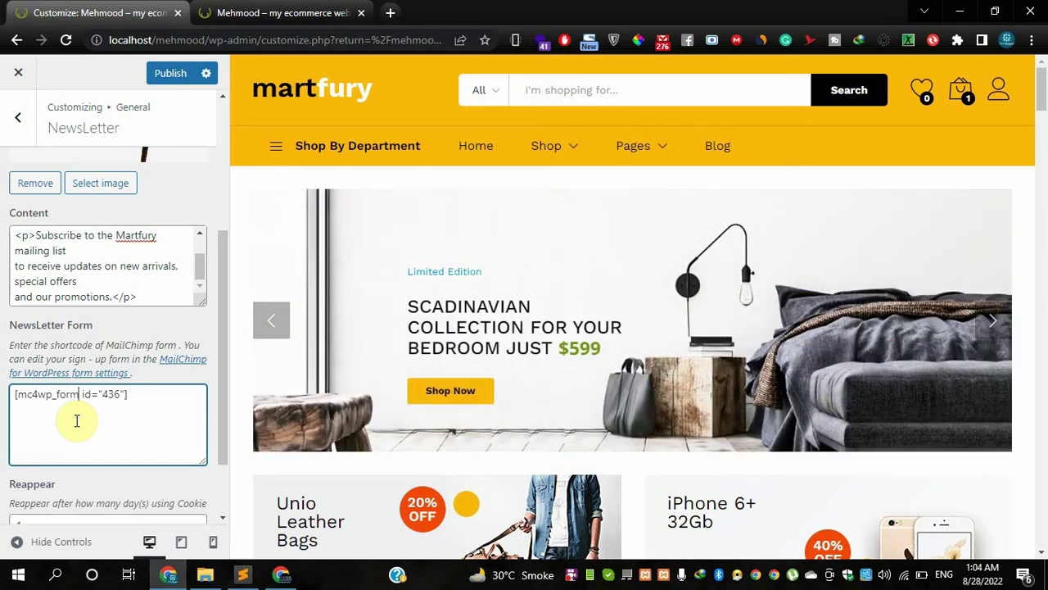
scroll(124, 446, down, 1)
key(Tab)
click(140, 311)
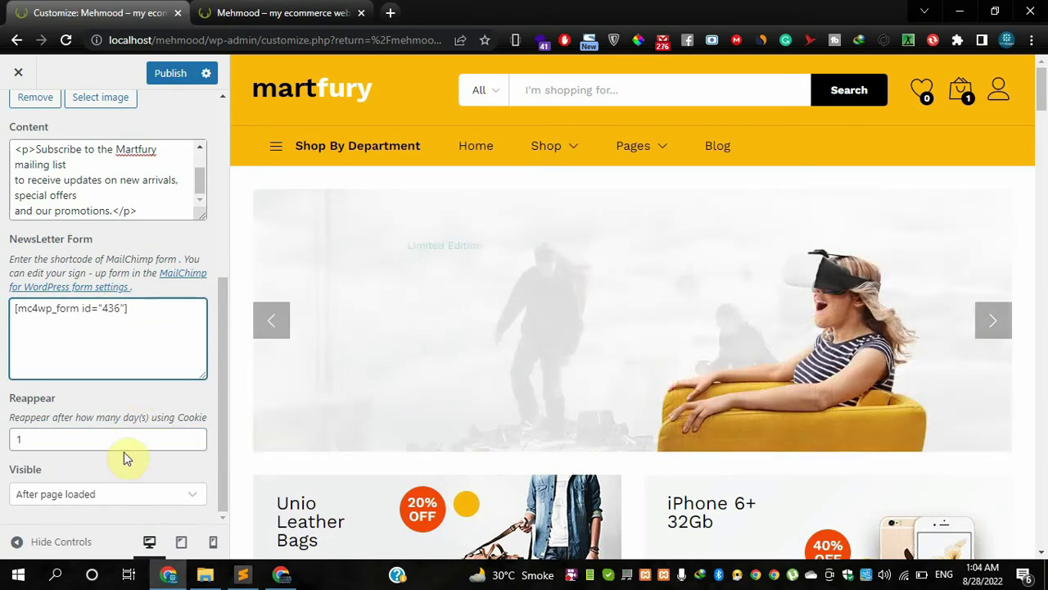
scroll(123, 451, up, 4)
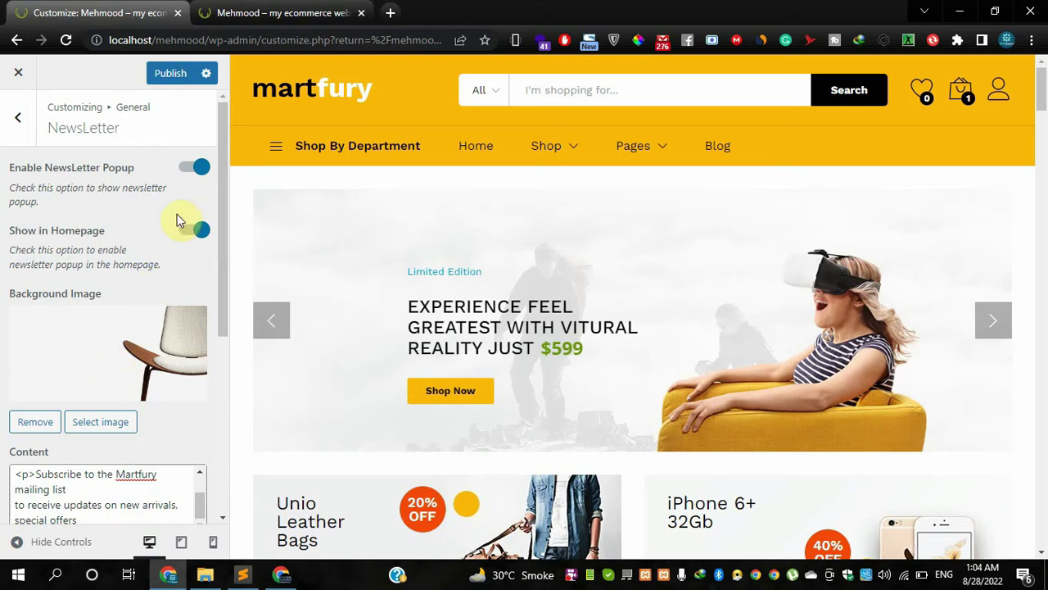
- Turn off Enable NewsLetter Popup and Show in Homepage, then publish
click(193, 170)
click(194, 232)
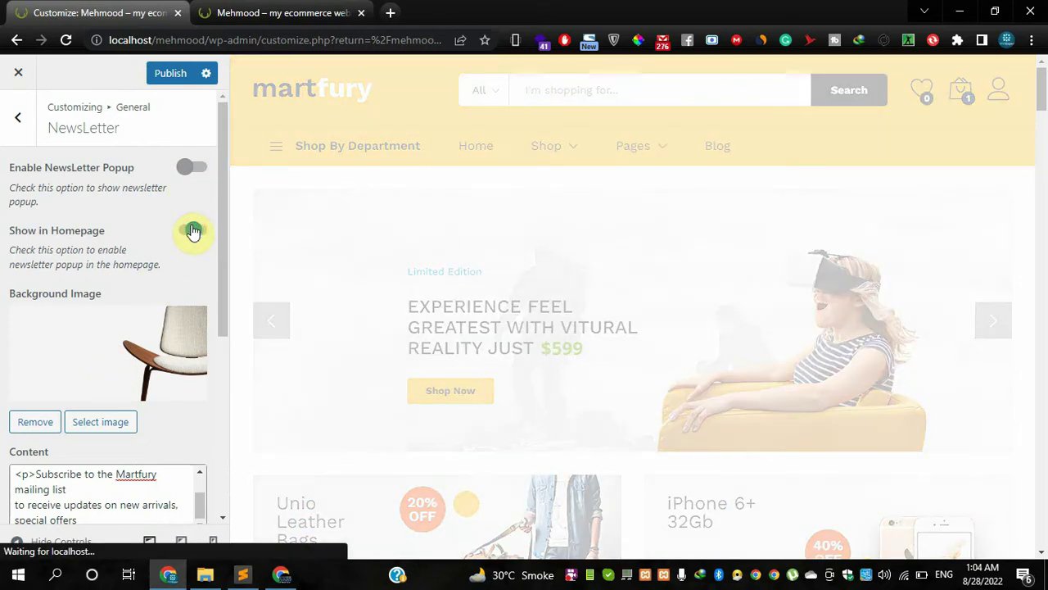
click(177, 76)
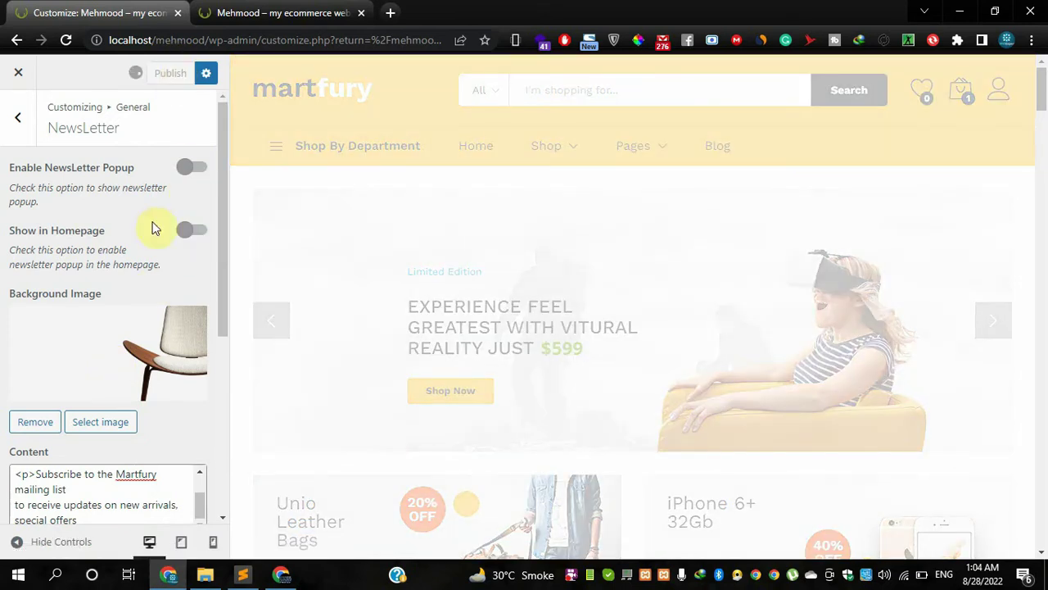
- Review the newsletter popup's content text and background image settings
scroll(145, 259, down, 2)
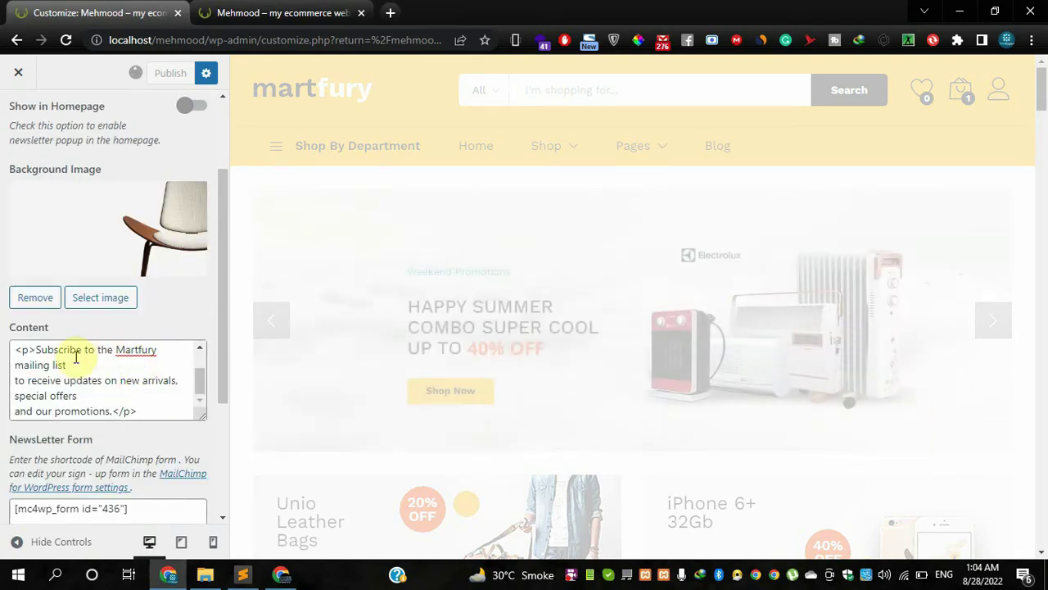
click(33, 350)
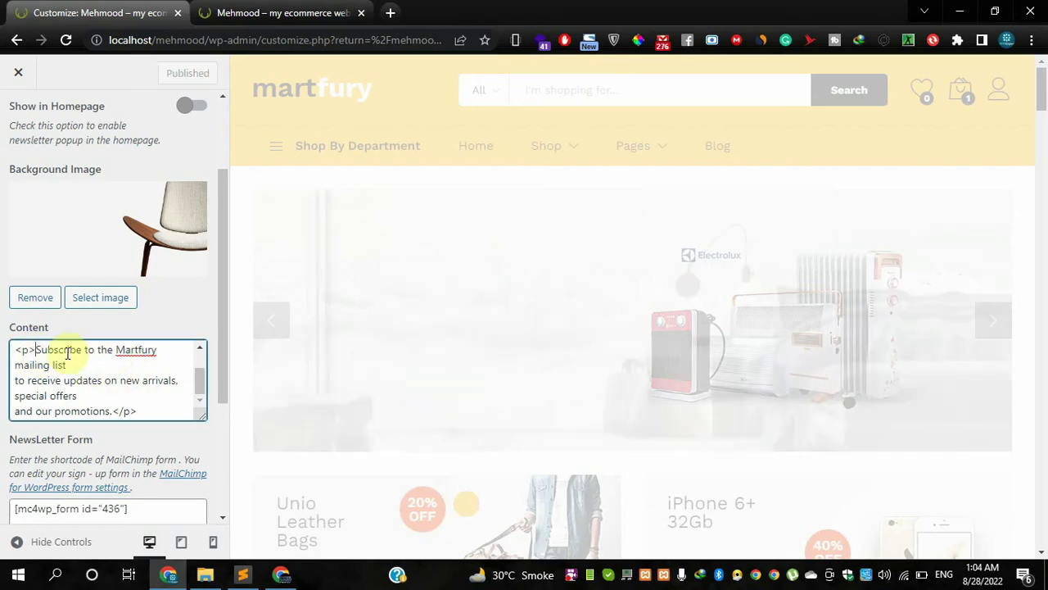
click(36, 350)
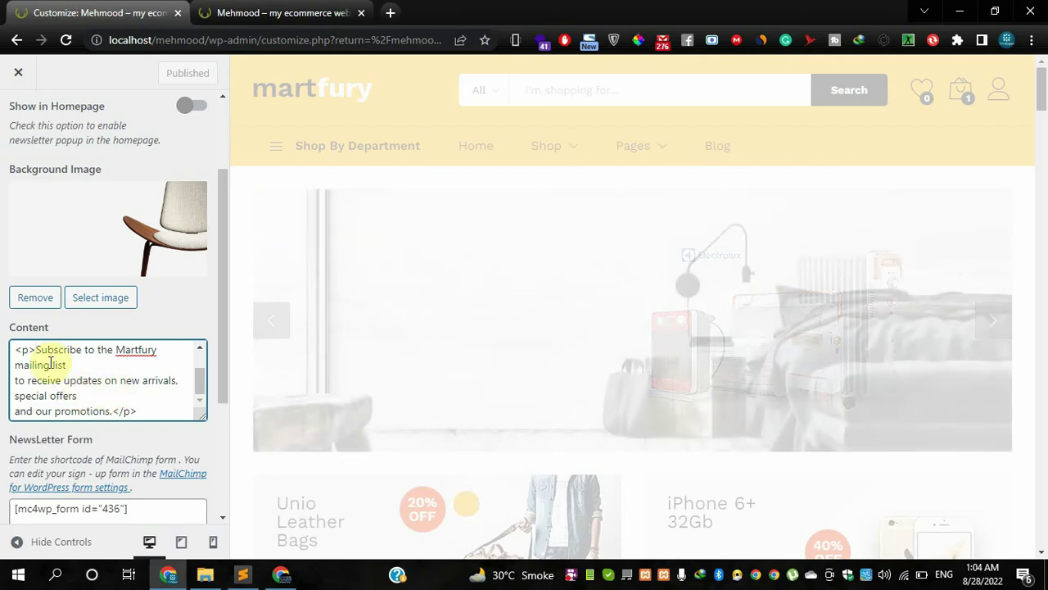
scroll(107, 392, down, 1)
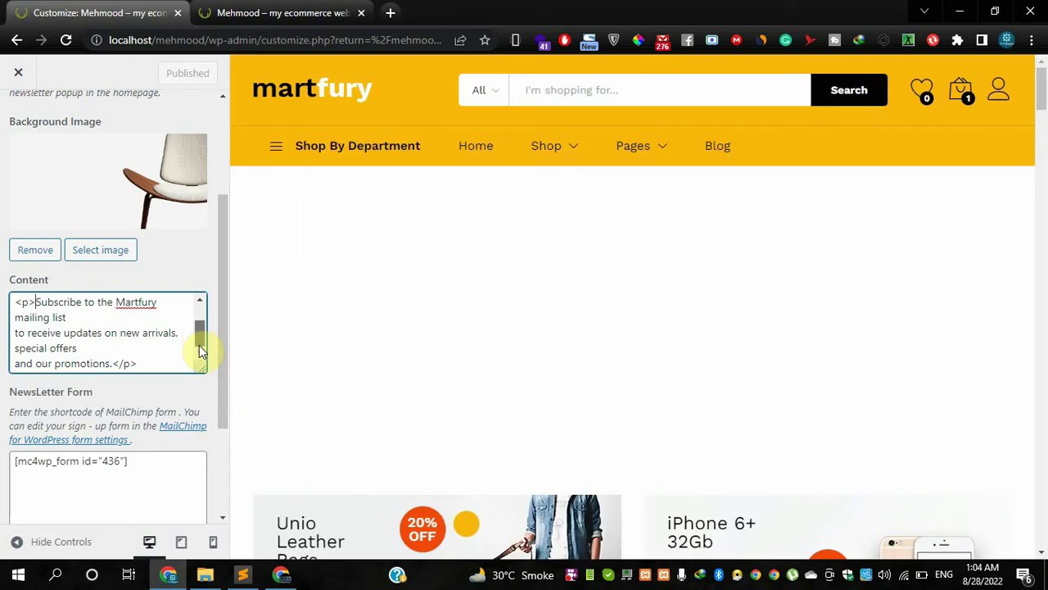
drag(199, 340, 195, 322)
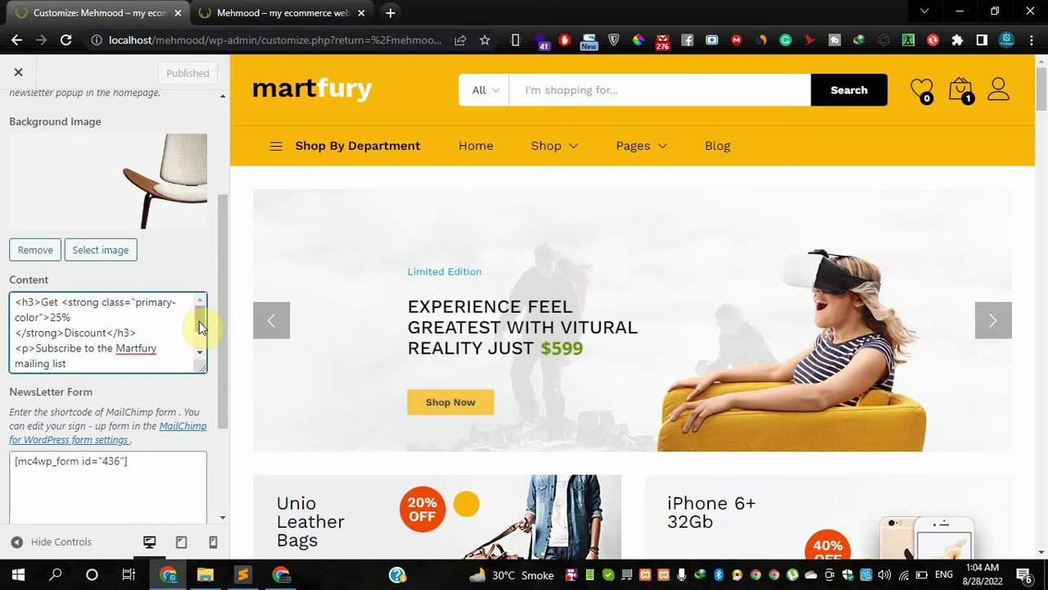
scroll(201, 327, down, 3)
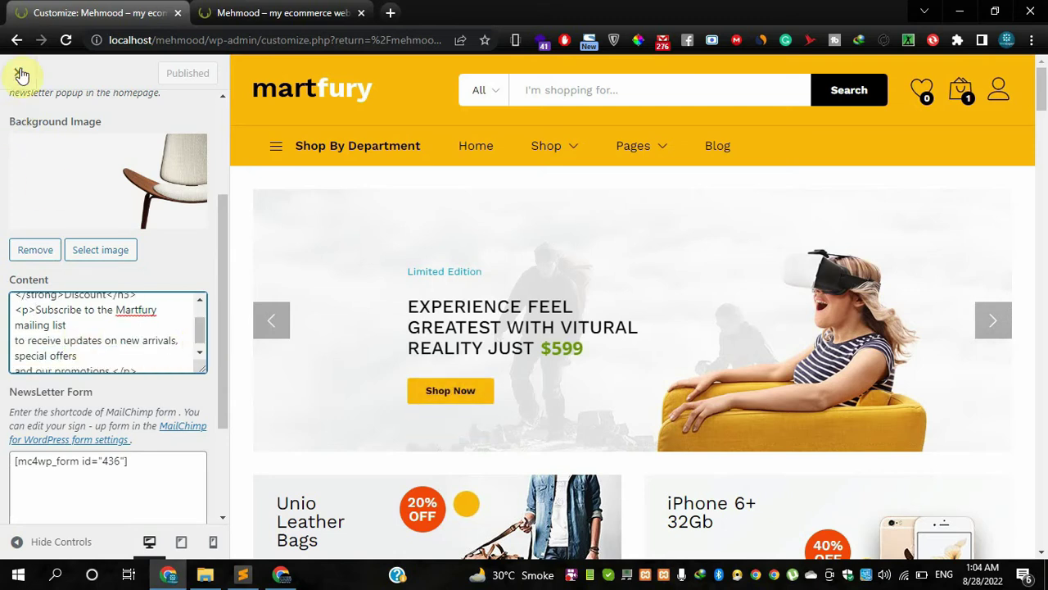
scroll(51, 257, up, 1)
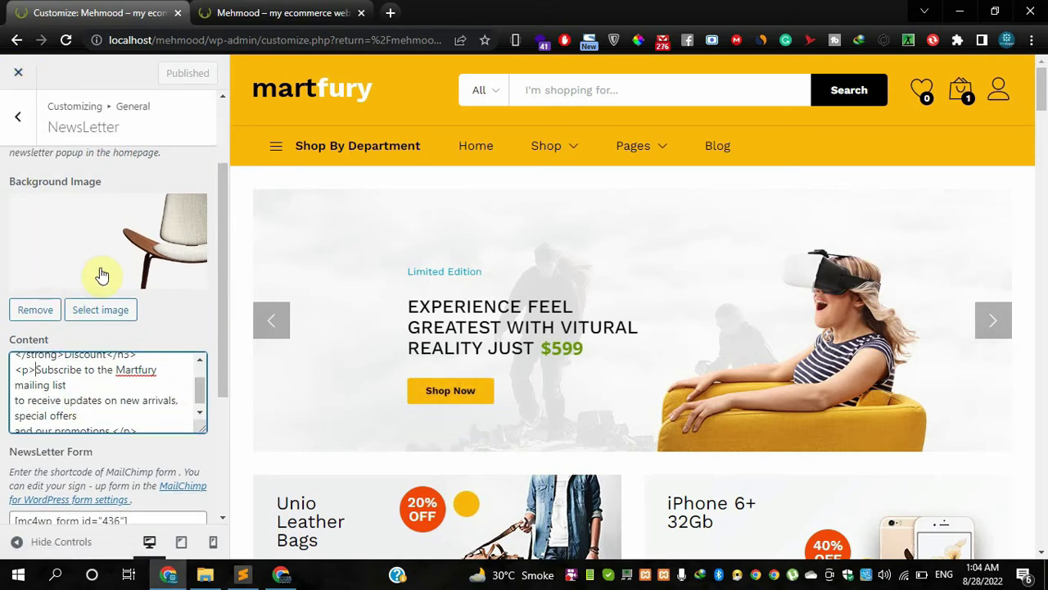
- Go back to the main Customizer list, open Typography, view Fonts Families, then open Body
scroll(94, 275, up, 2)
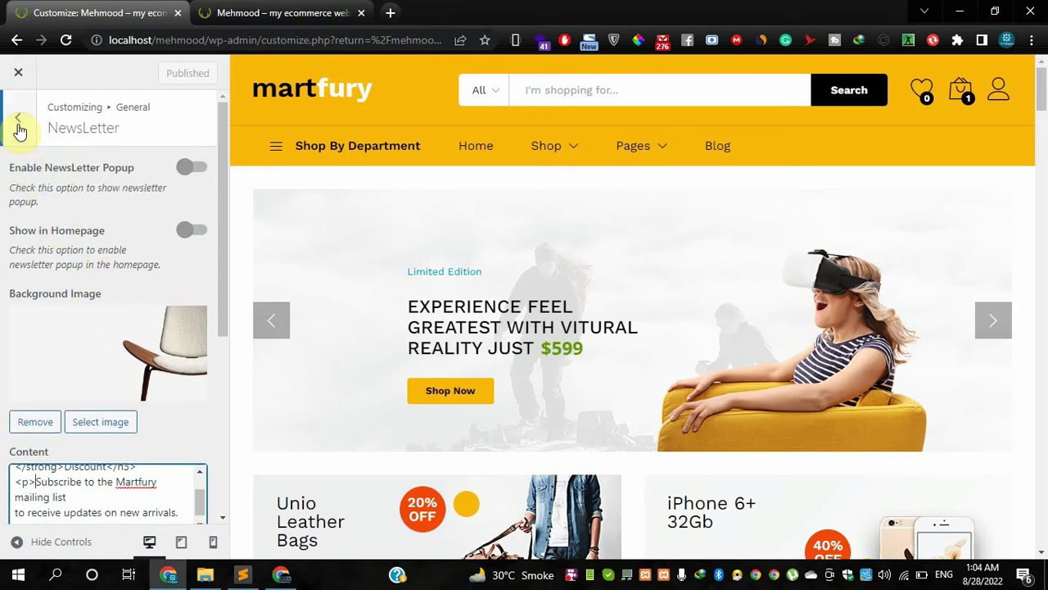
click(19, 123)
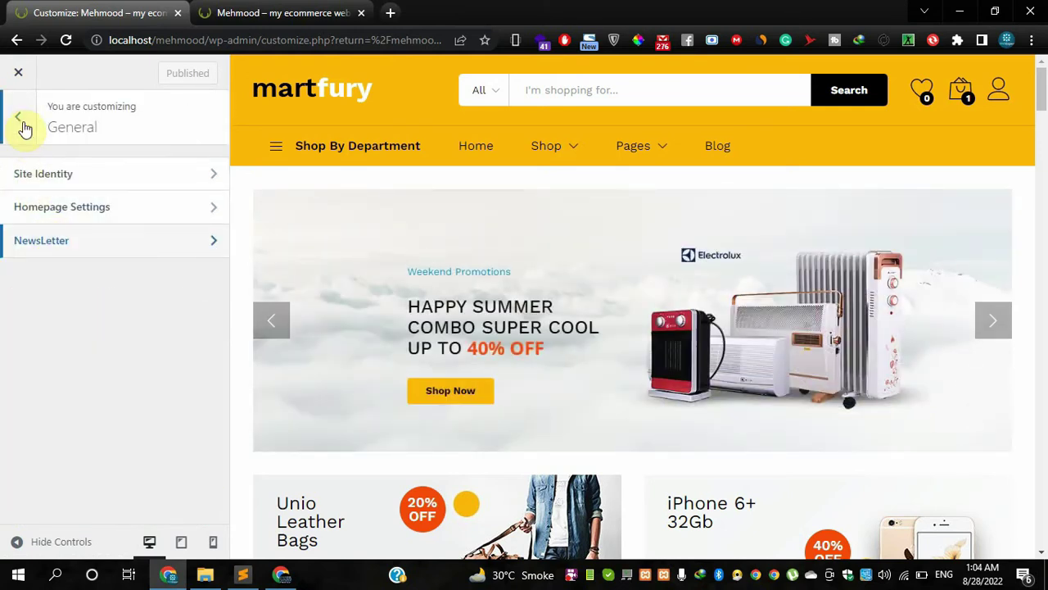
click(21, 122)
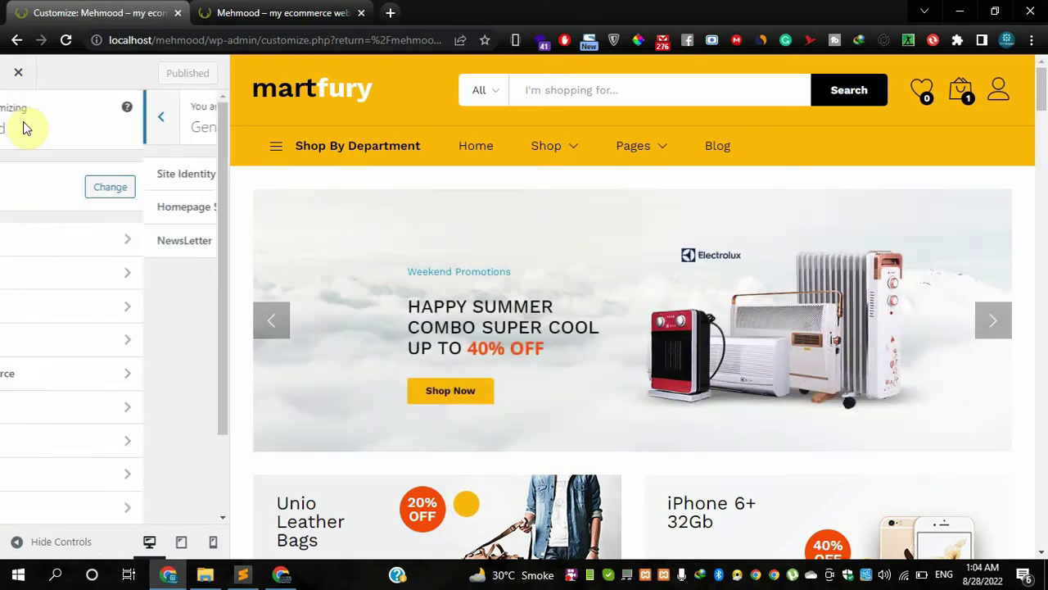
click(52, 274)
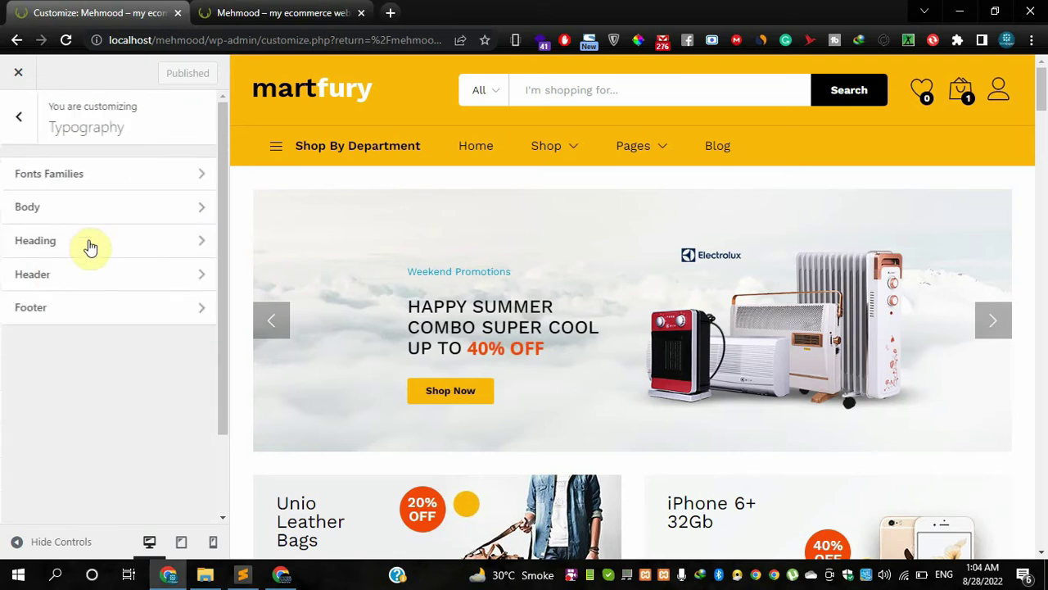
click(85, 181)
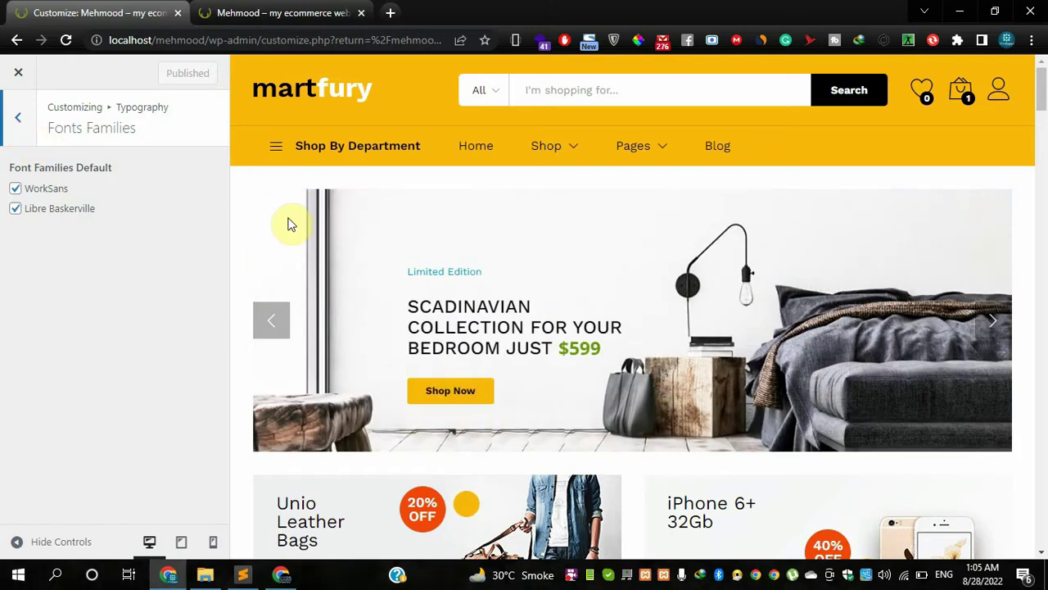
click(27, 125)
click(52, 211)
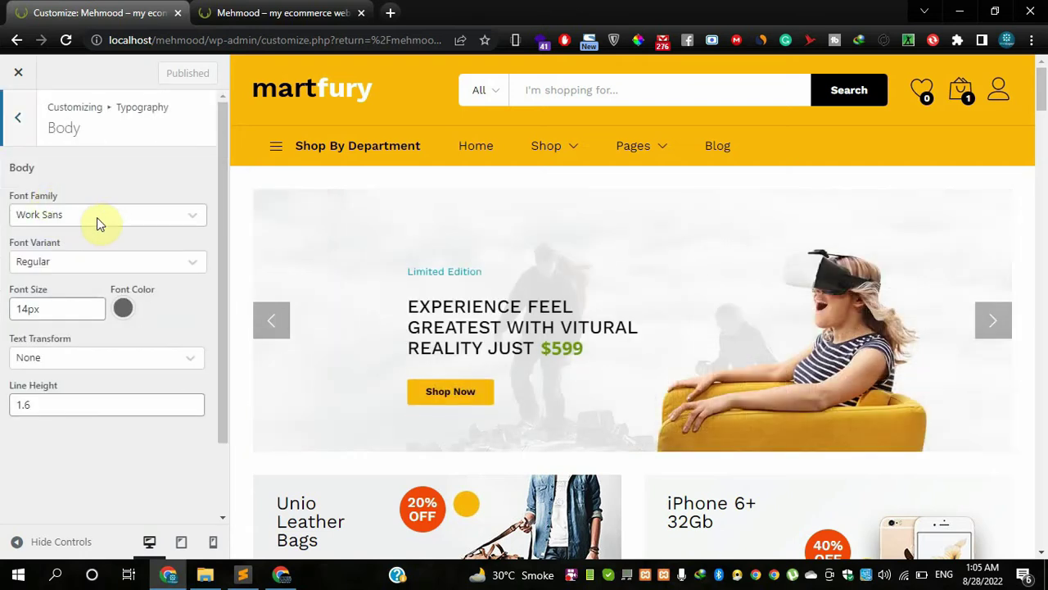
- Keep the Body font family as Work Sans with the Regular variant
click(94, 218)
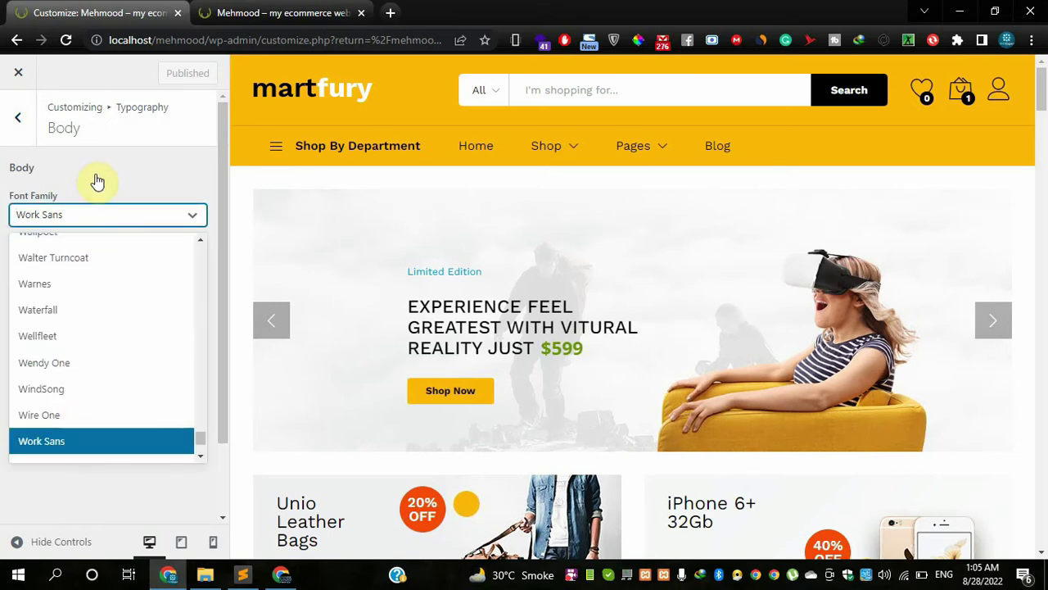
click(96, 180)
click(100, 268)
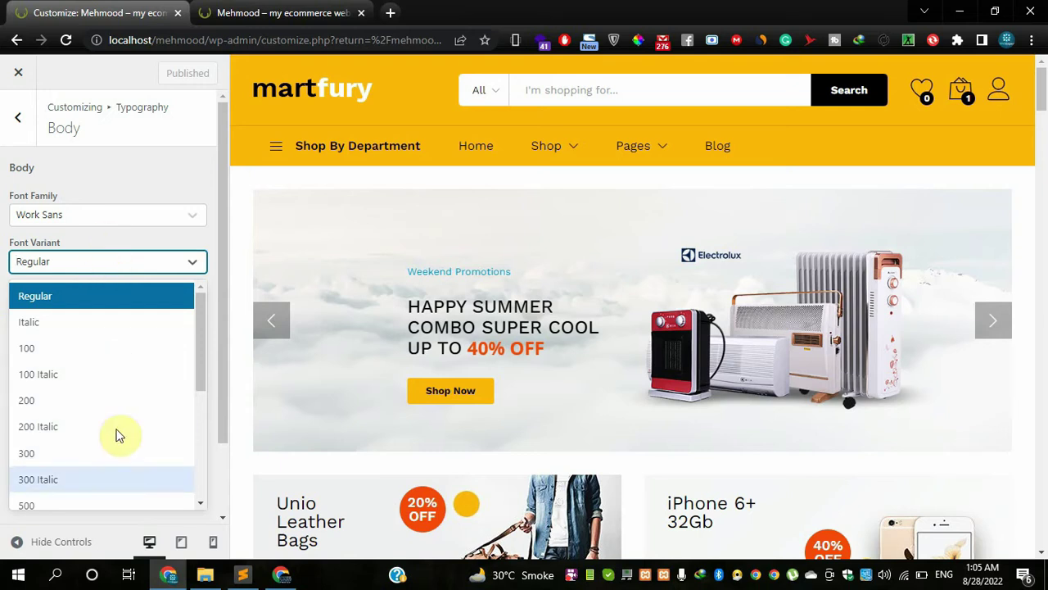
click(136, 181)
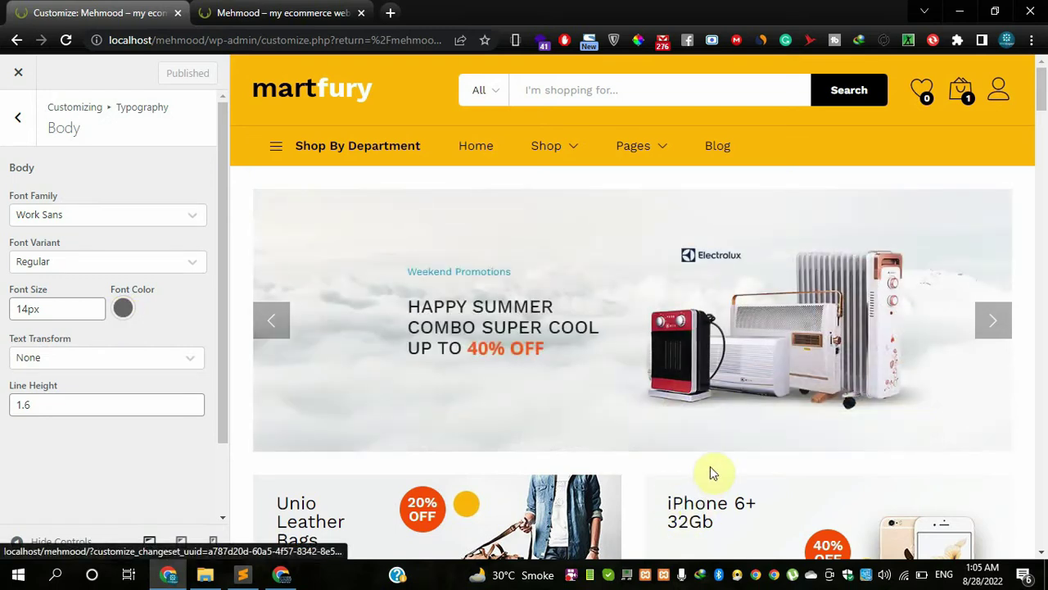
- Keep Body text transform at None and check the line height value
scroll(987, 164, down, 10)
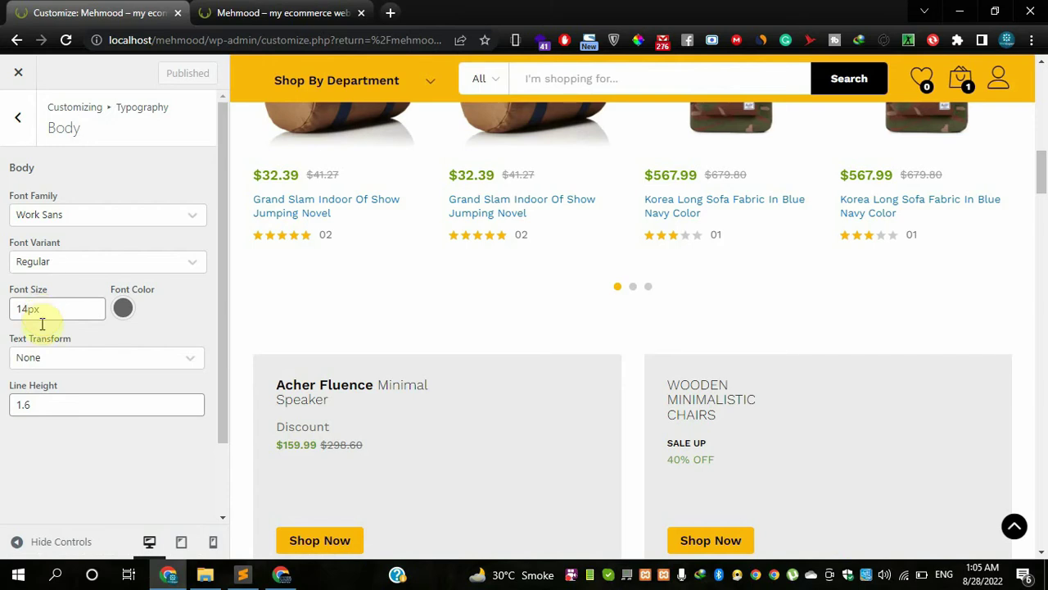
click(47, 359)
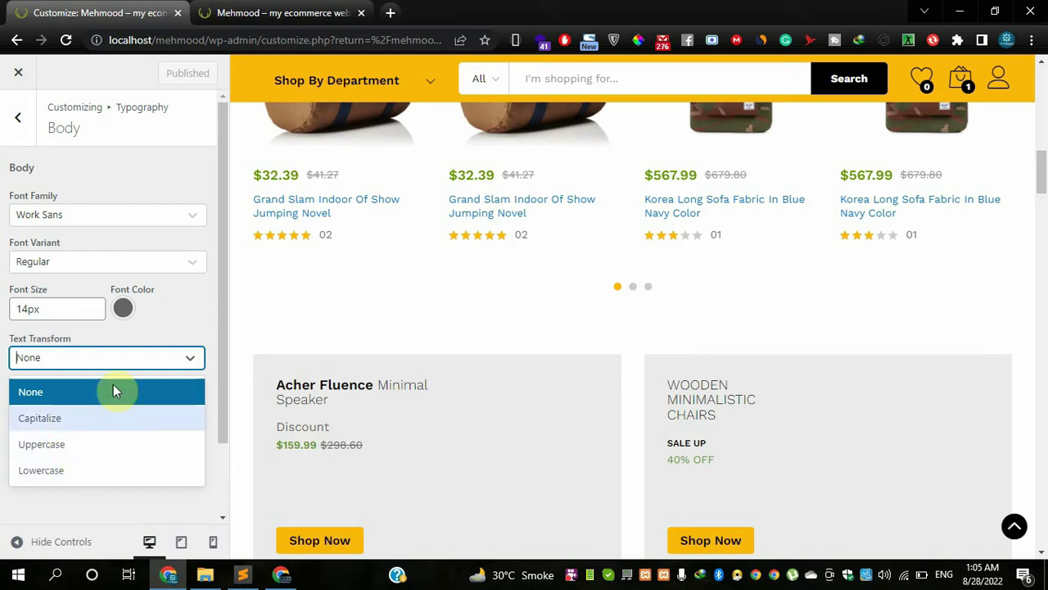
click(160, 325)
scroll(225, 361, down, 1)
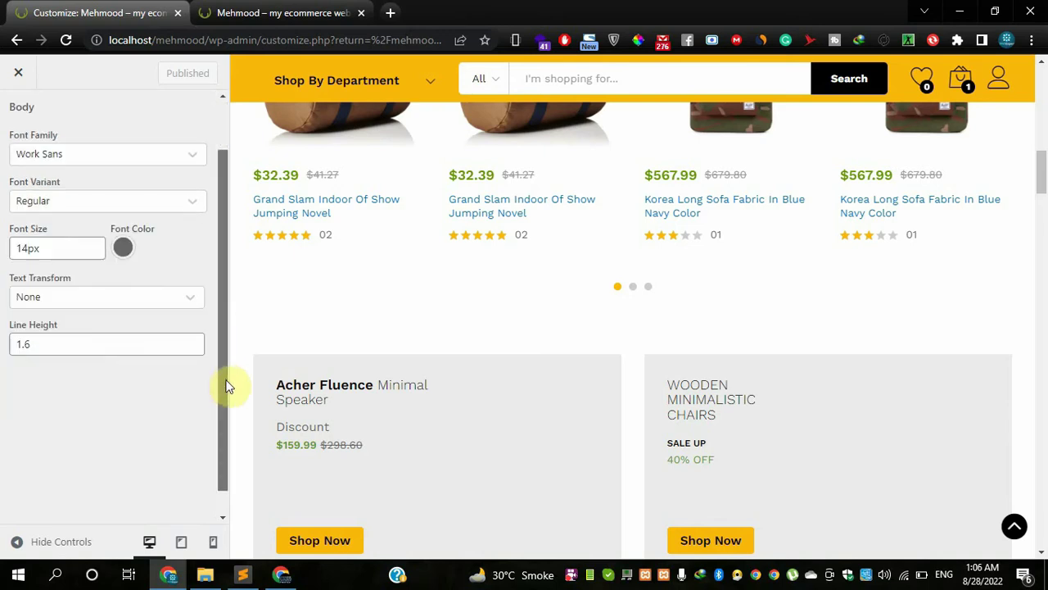
click(139, 337)
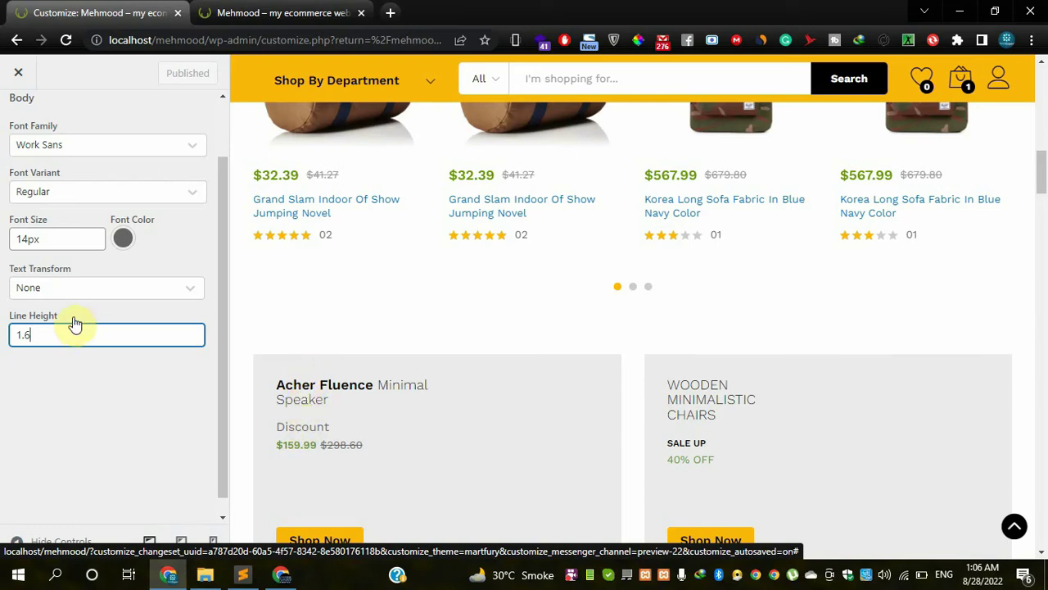
scroll(186, 368, down, 1)
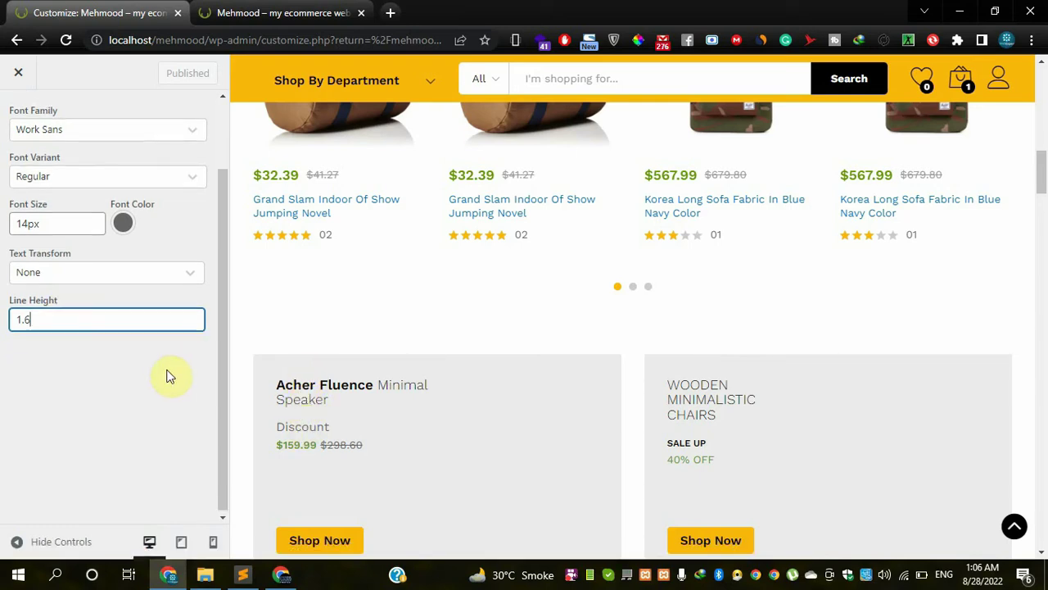
scroll(168, 375, up, 2)
click(27, 131)
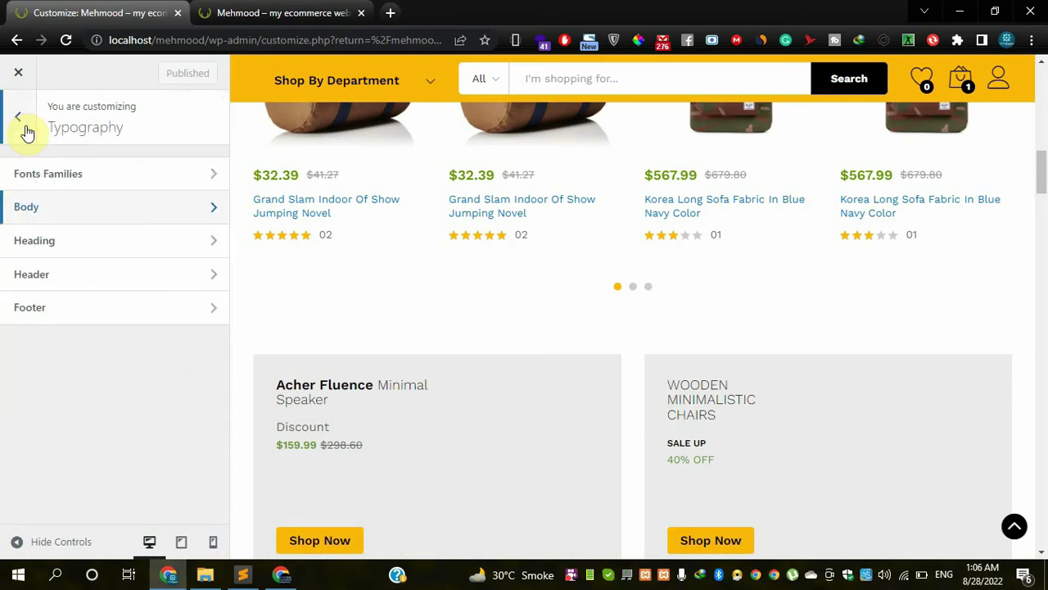
click(56, 242)
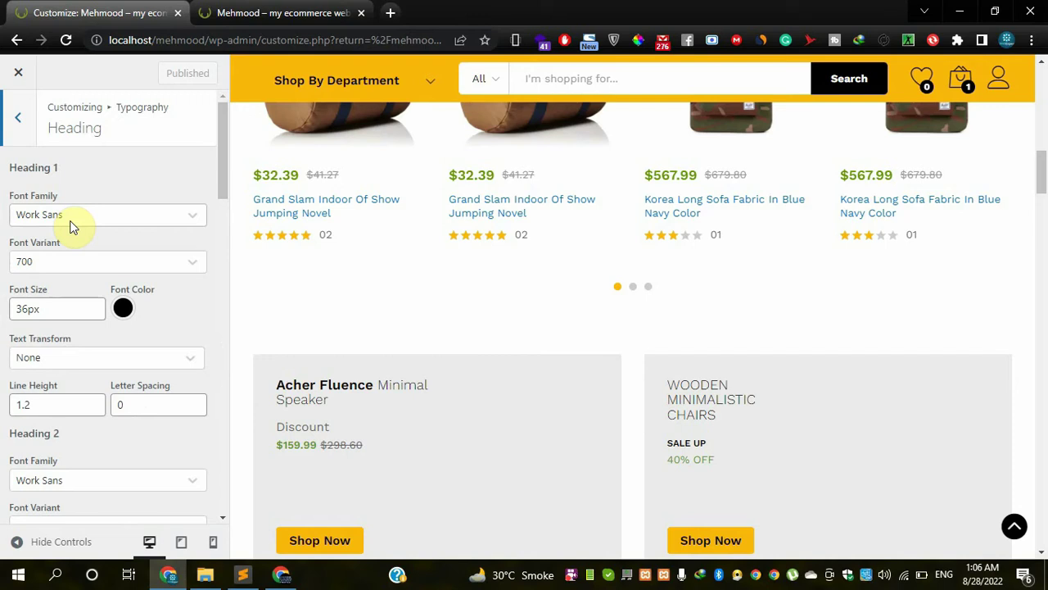
click(71, 220)
click(73, 220)
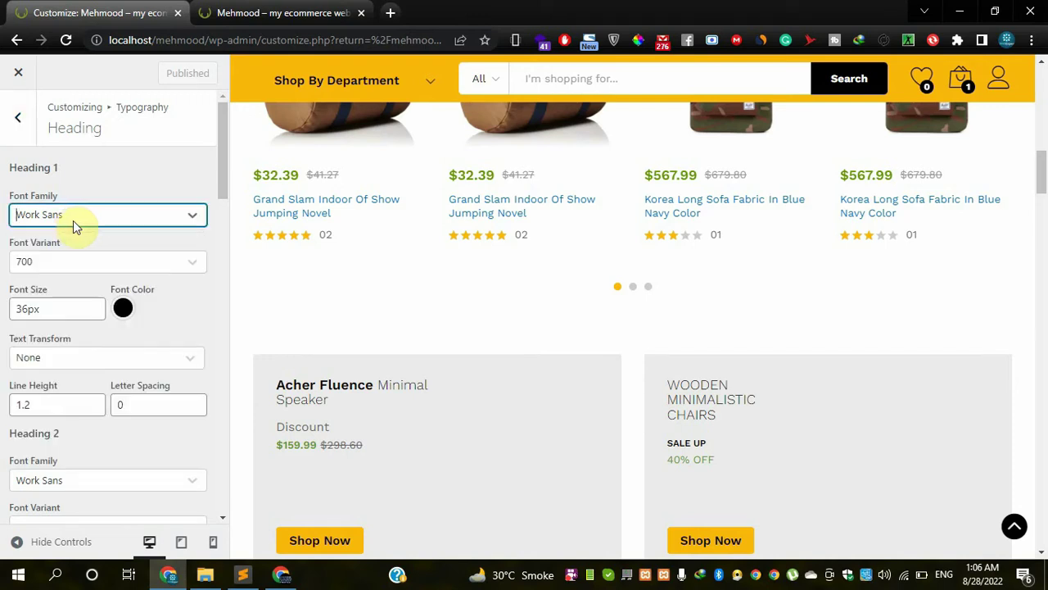
drag(1041, 186, 1042, 90)
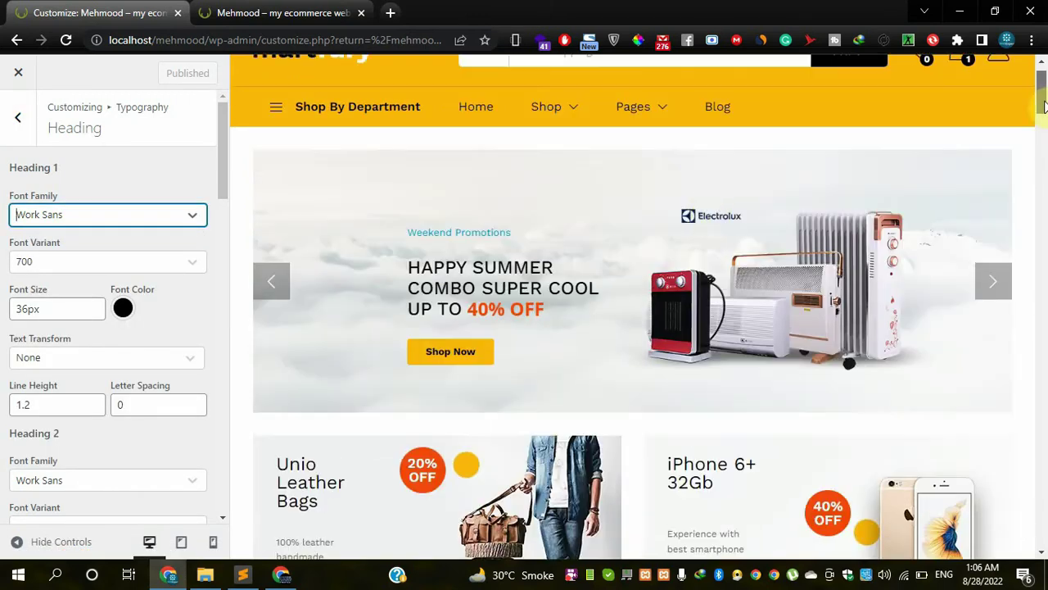
scroll(489, 152, up, 1)
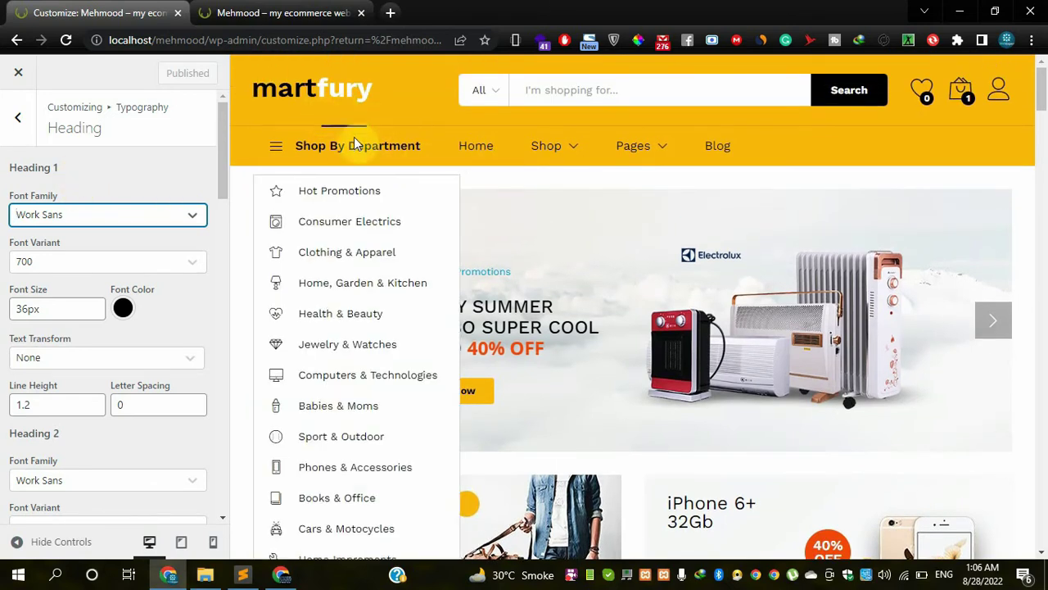
mouse_move(653, 150)
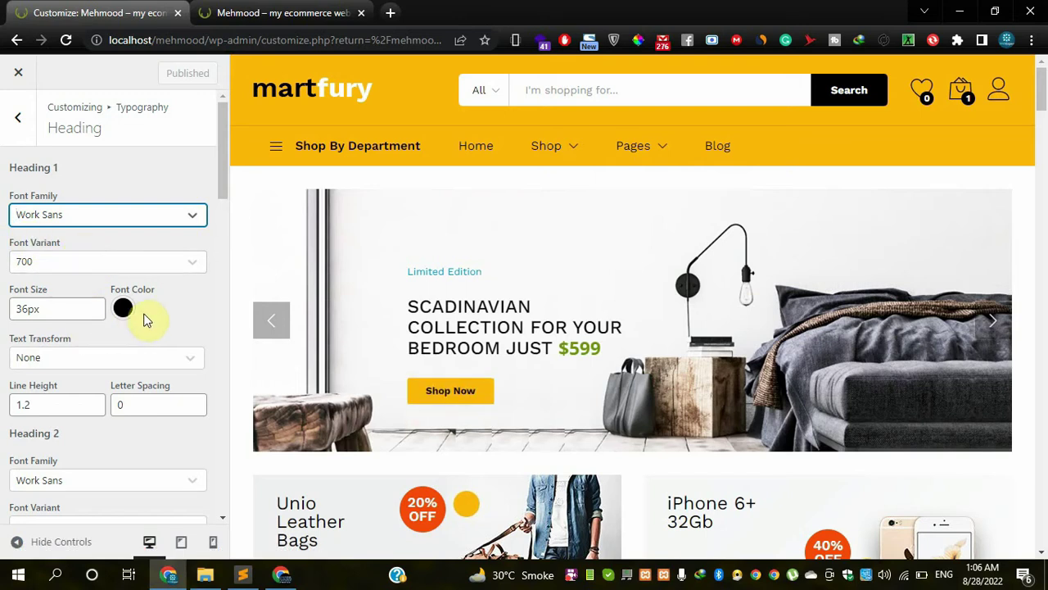
scroll(143, 320, down, 1)
click(141, 359)
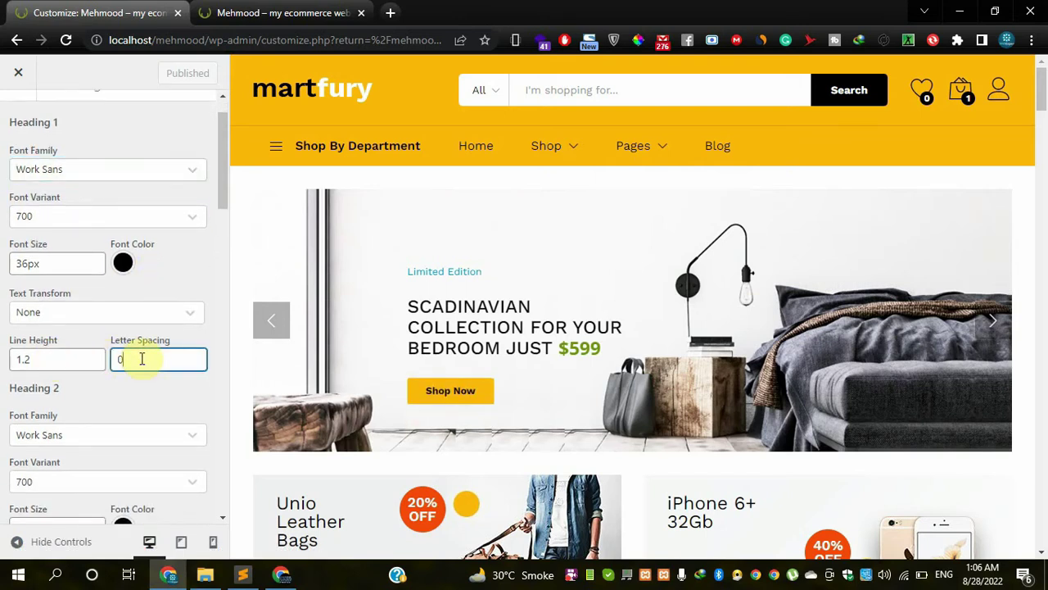
click(75, 359)
click(139, 361)
click(49, 359)
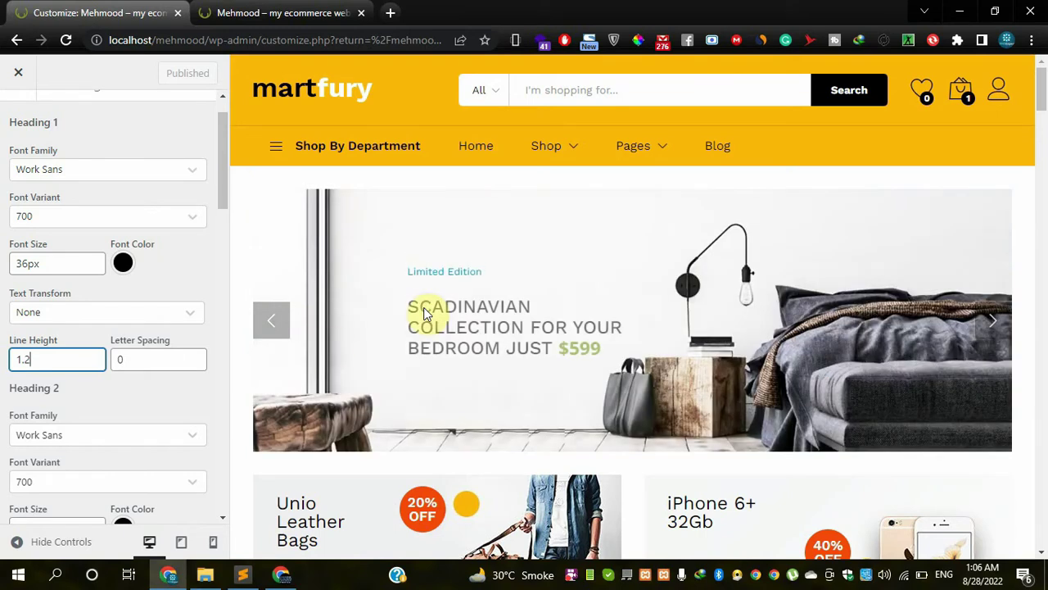
scroll(156, 383, down, 1)
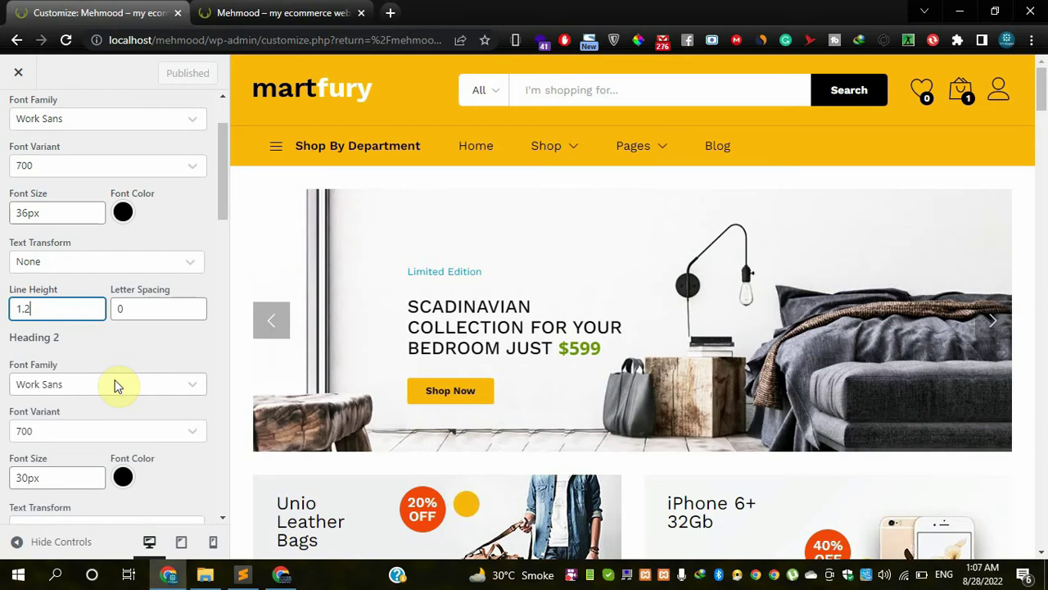
- Switch Heading 2 font family from Work Sans to Warnes and check the refreshed preview
click(114, 385)
click(211, 245)
scroll(210, 246, down, 2)
scroll(227, 223, down, 2)
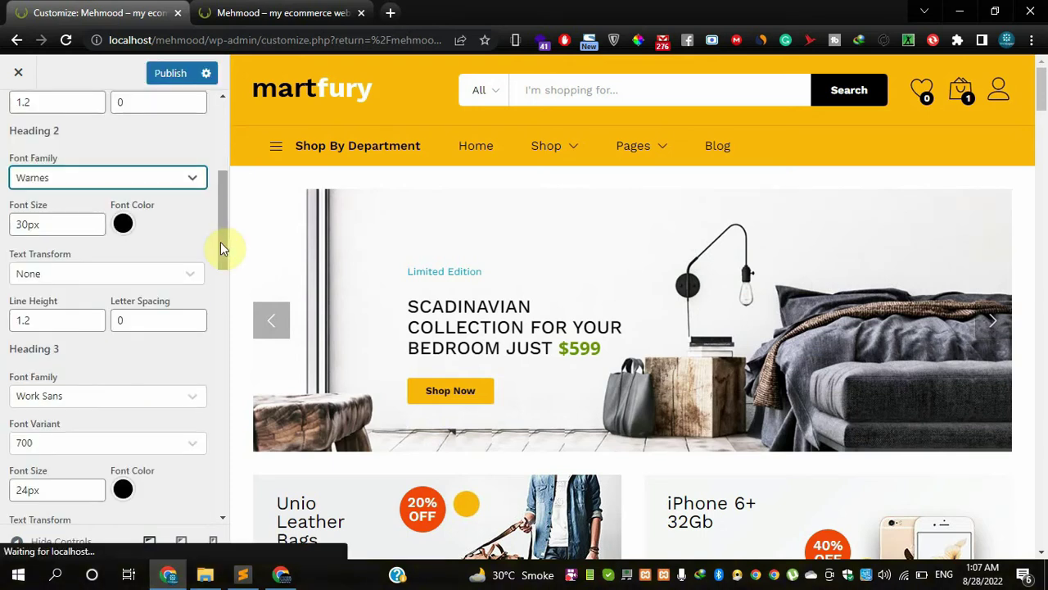
drag(221, 235, 216, 329)
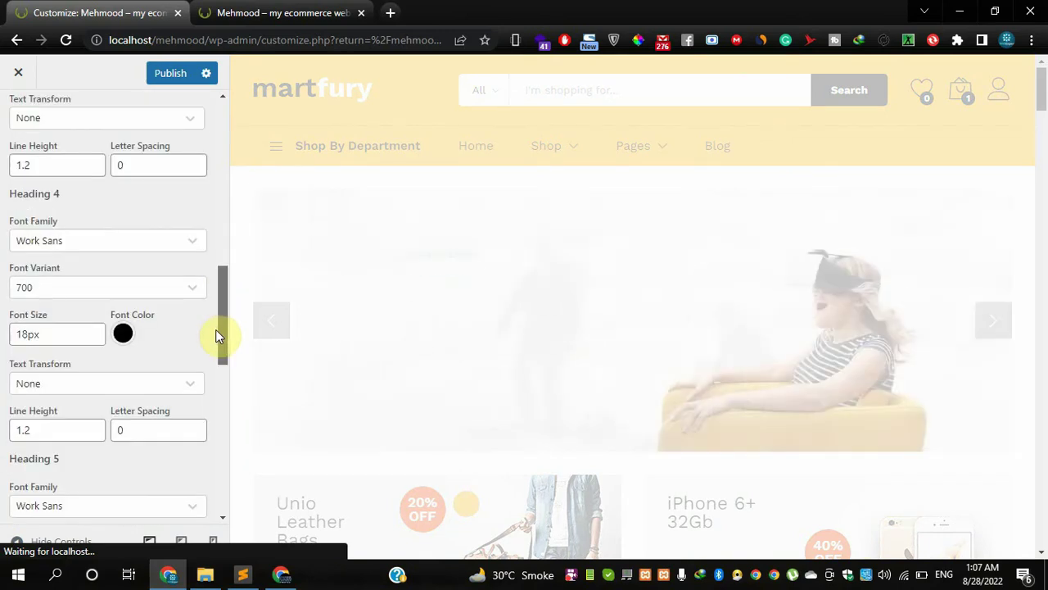
drag(215, 329, 222, 470)
scroll(219, 295, up, 5)
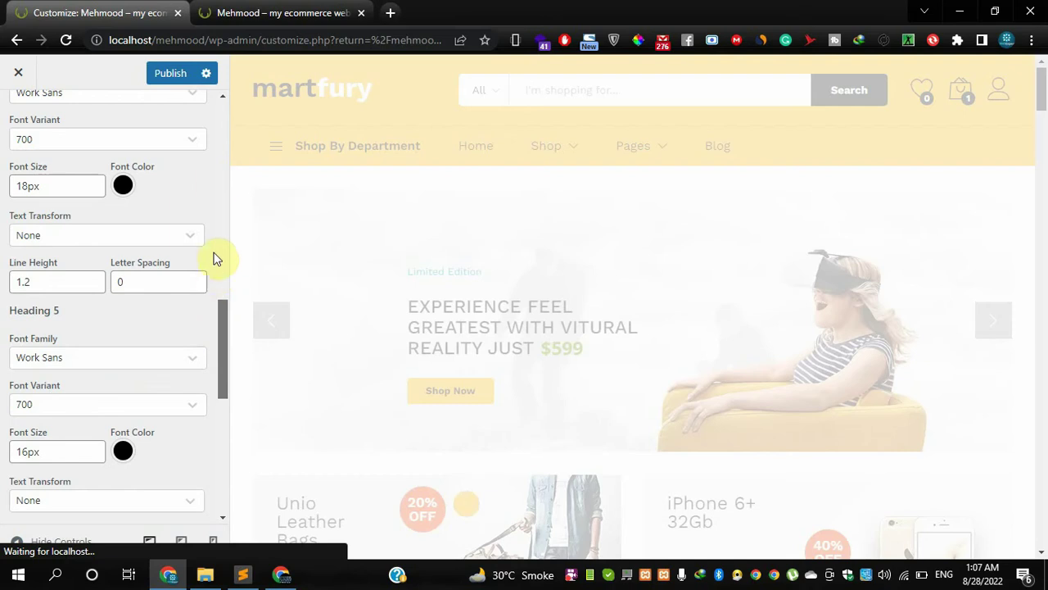
scroll(211, 162, up, 10)
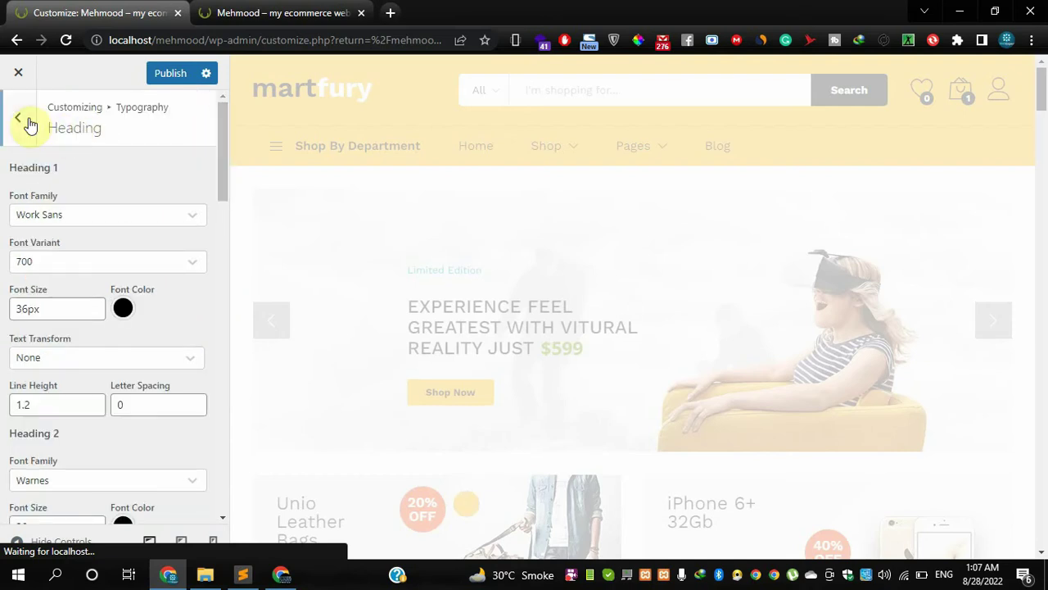
mouse_move(311, 158)
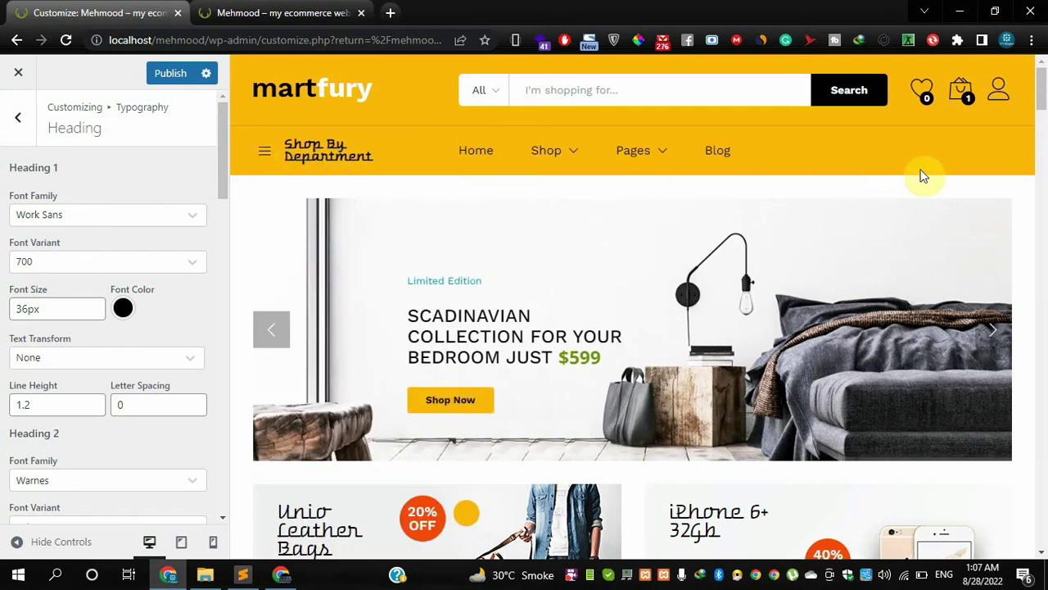
scroll(1040, 105, down, 2)
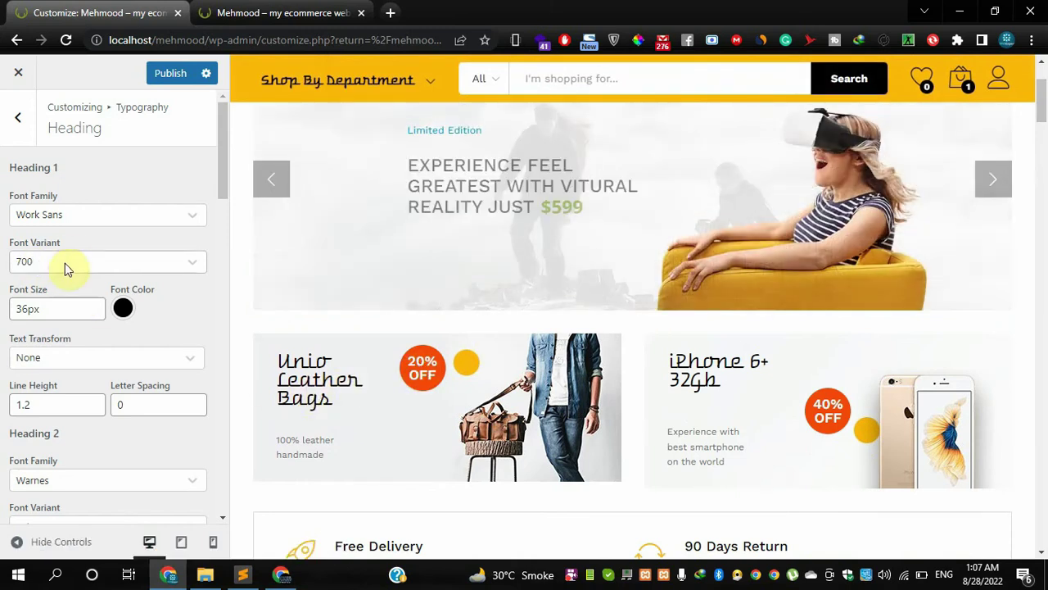
- Pick Walter Turncoat for Heading 1 and scroll the preview to check the headings
click(65, 217)
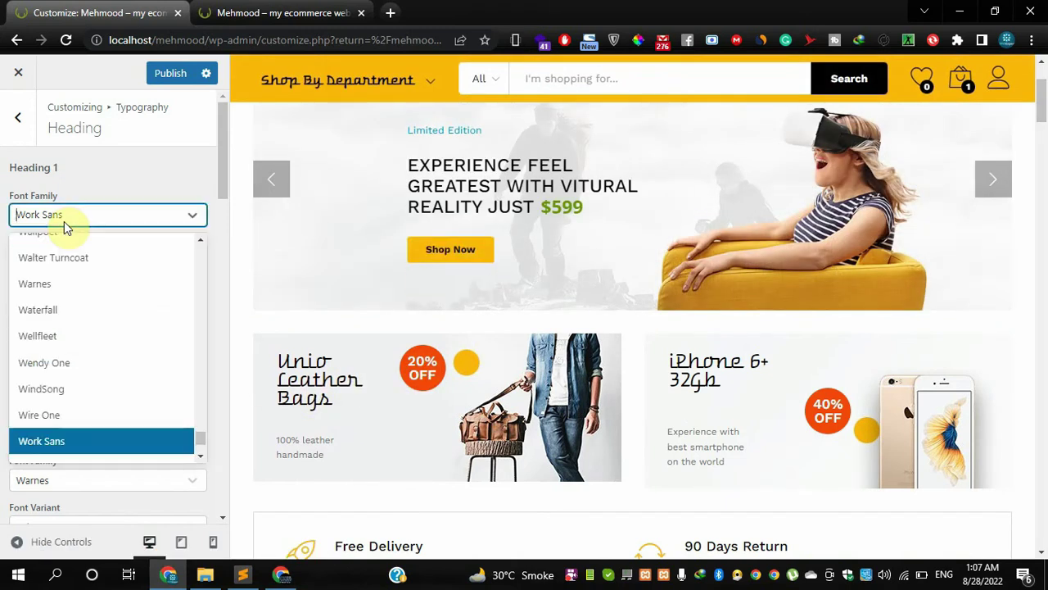
click(61, 270)
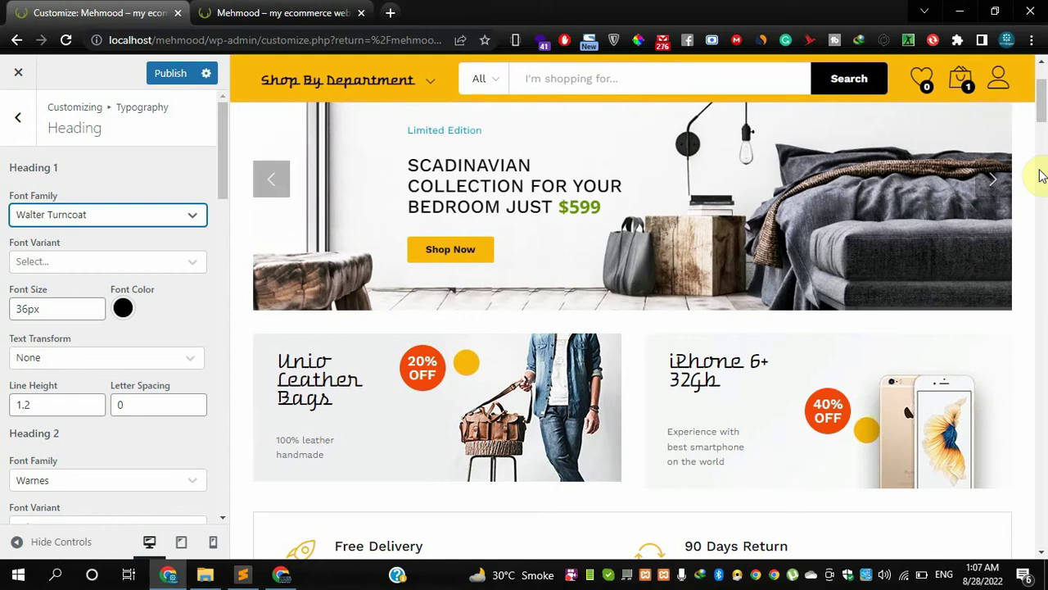
drag(1043, 113, 1045, 158)
drag(1044, 172, 1044, 239)
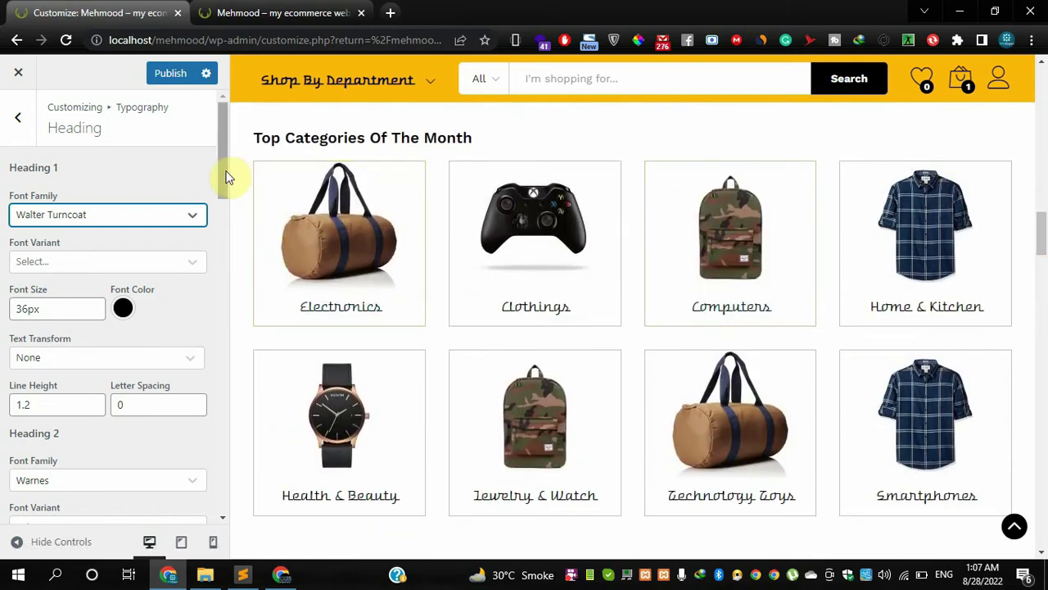
scroll(217, 202, down, 2)
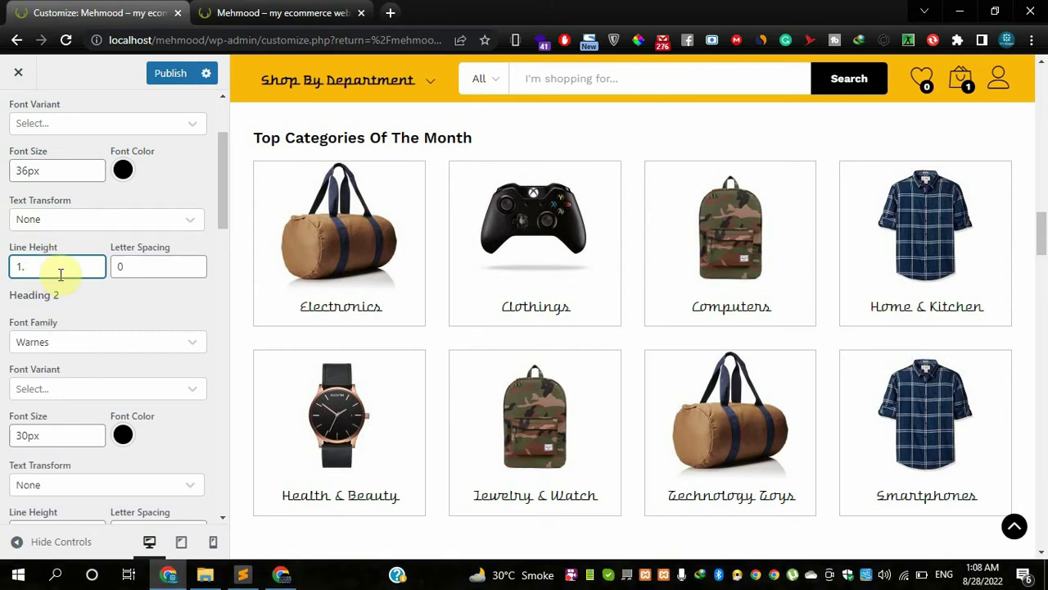
- Replace the Heading 1 line height of 1.2 with 5 and watch the preview refresh
key(BackSpace)
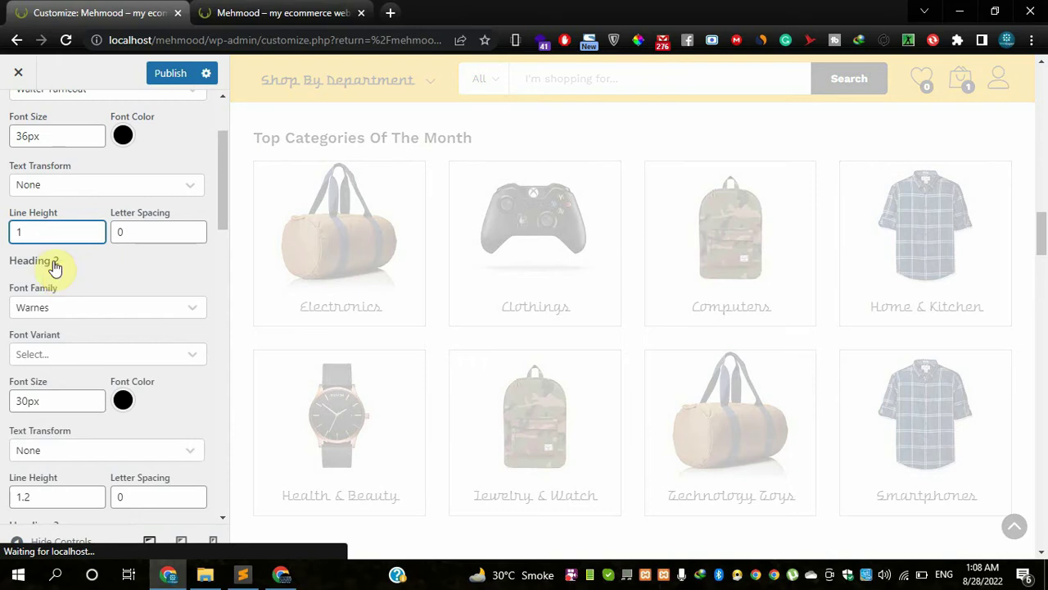
text(5)
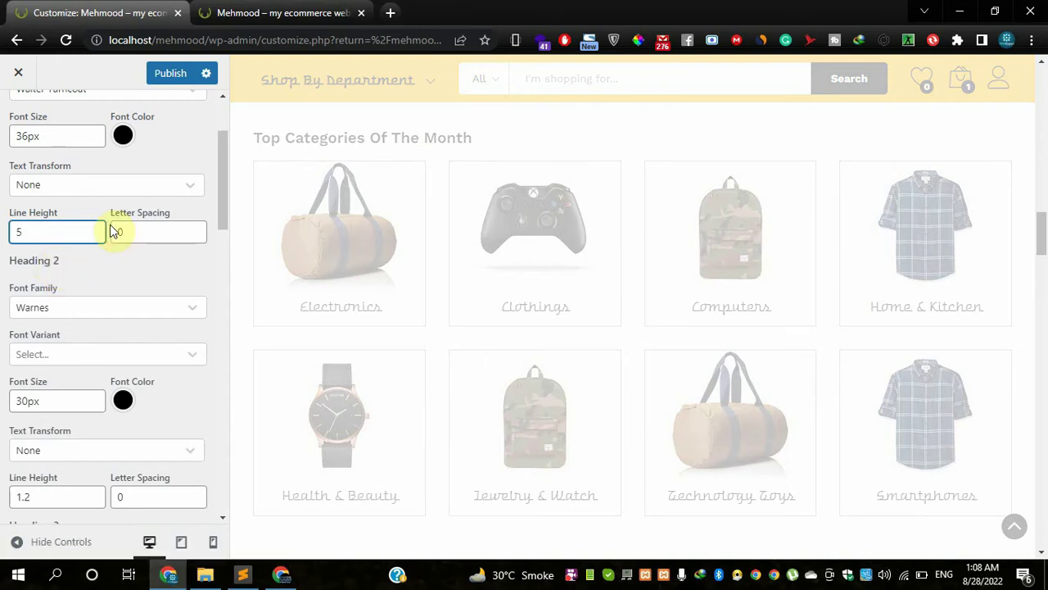
drag(1044, 236, 1044, 82)
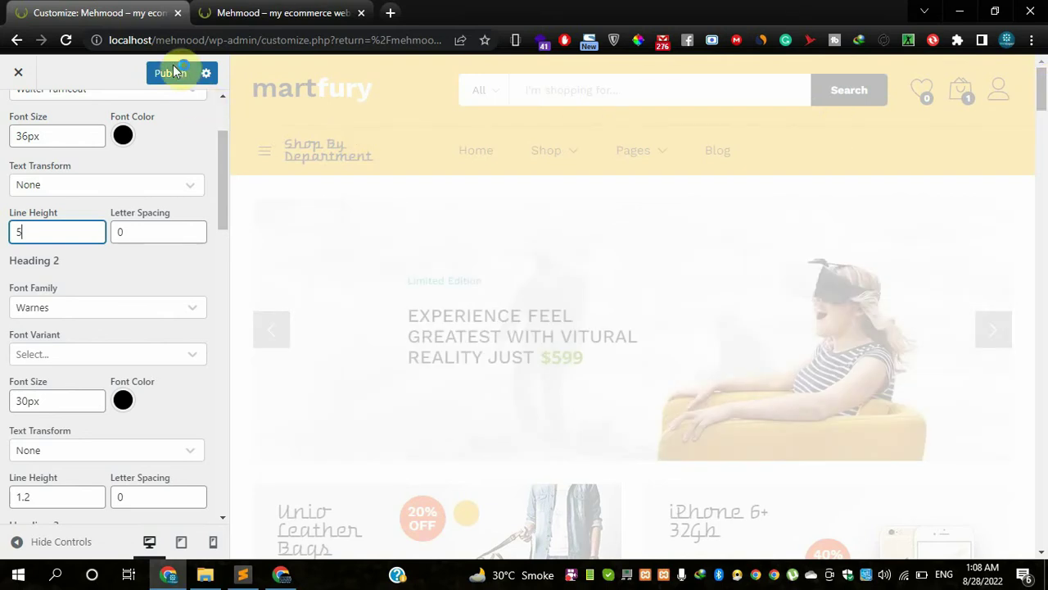
drag(1042, 91, 1038, 118)
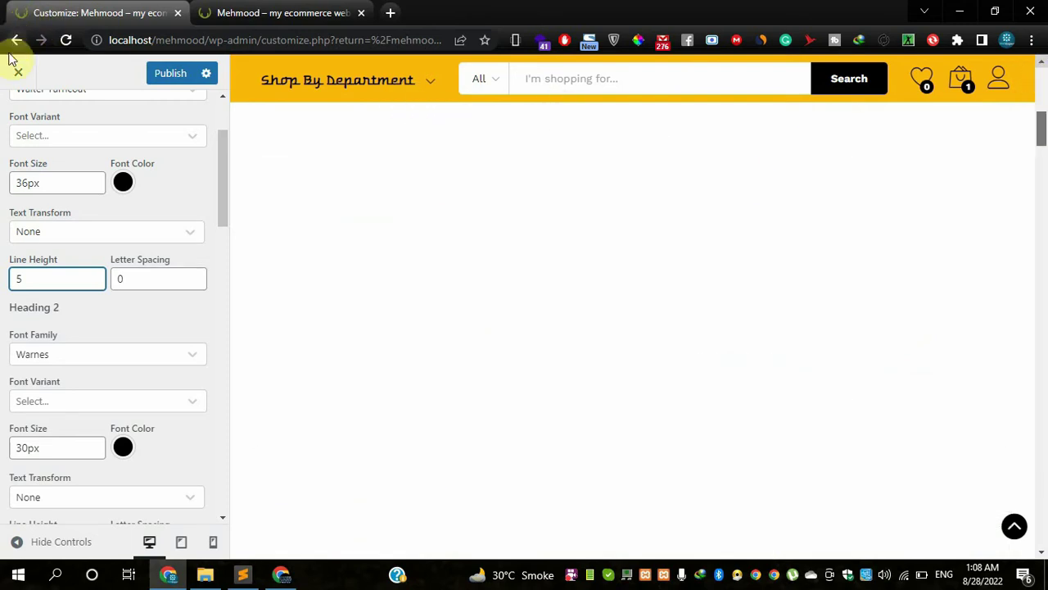
- Exit the Customizer discarding unpublished heading changes, then choose Appearance > Customize from the Dashboard
click(16, 75)
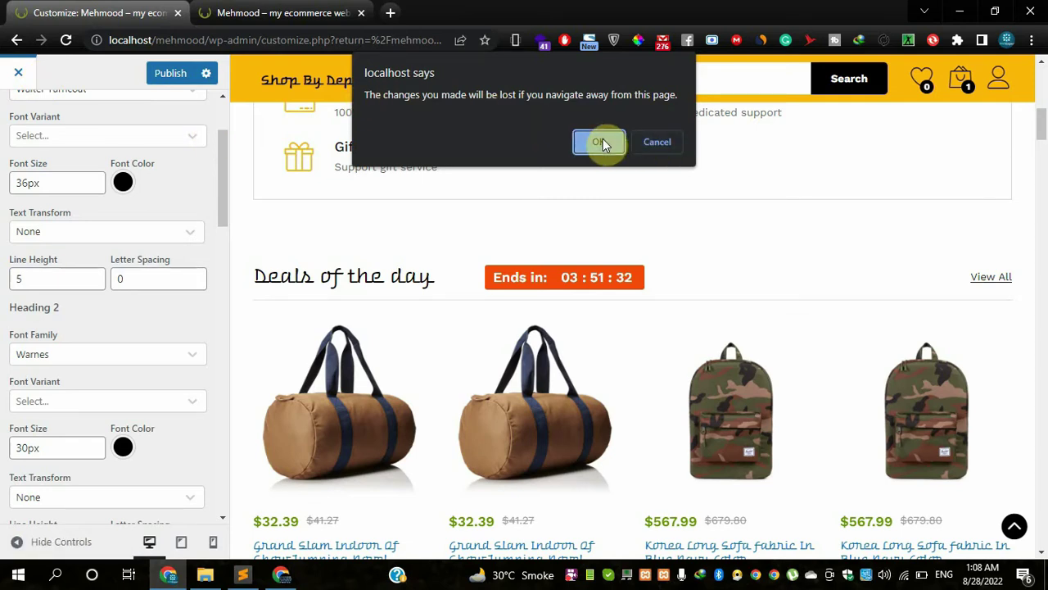
click(601, 143)
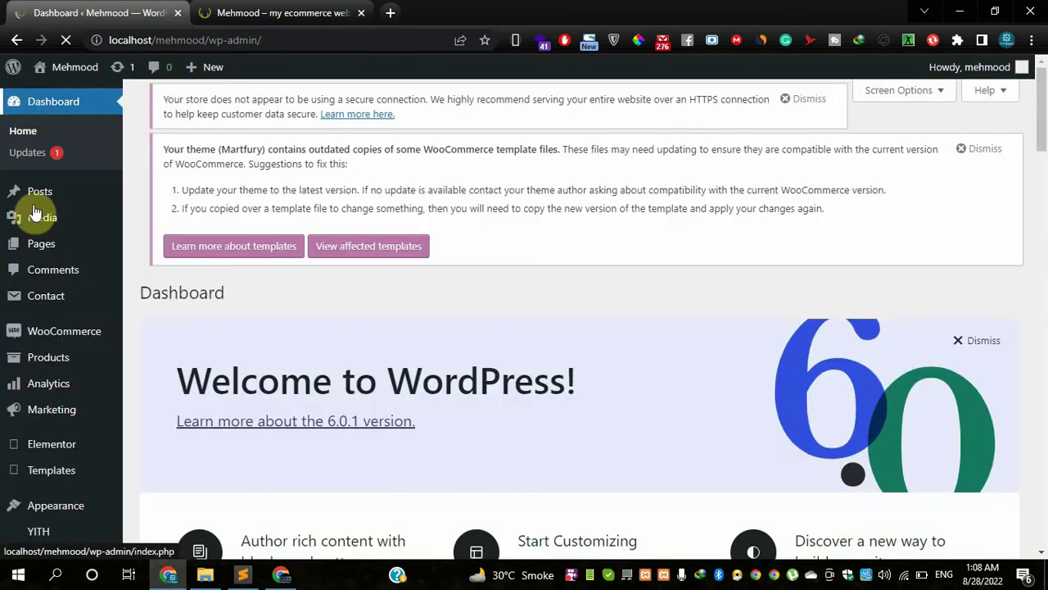
scroll(41, 442, down, 2)
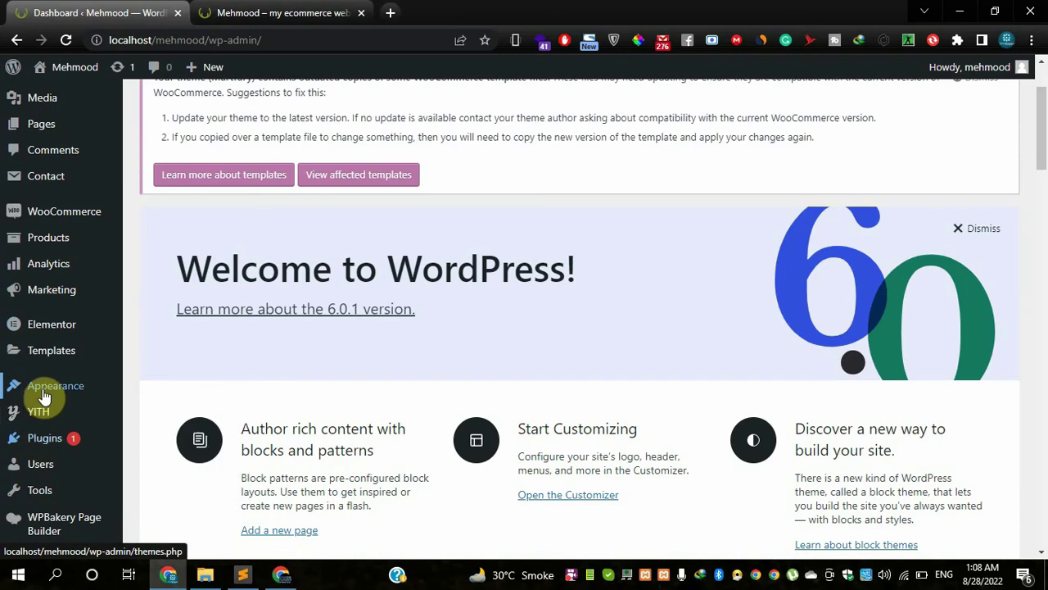
mouse_move(49, 385)
click(159, 409)
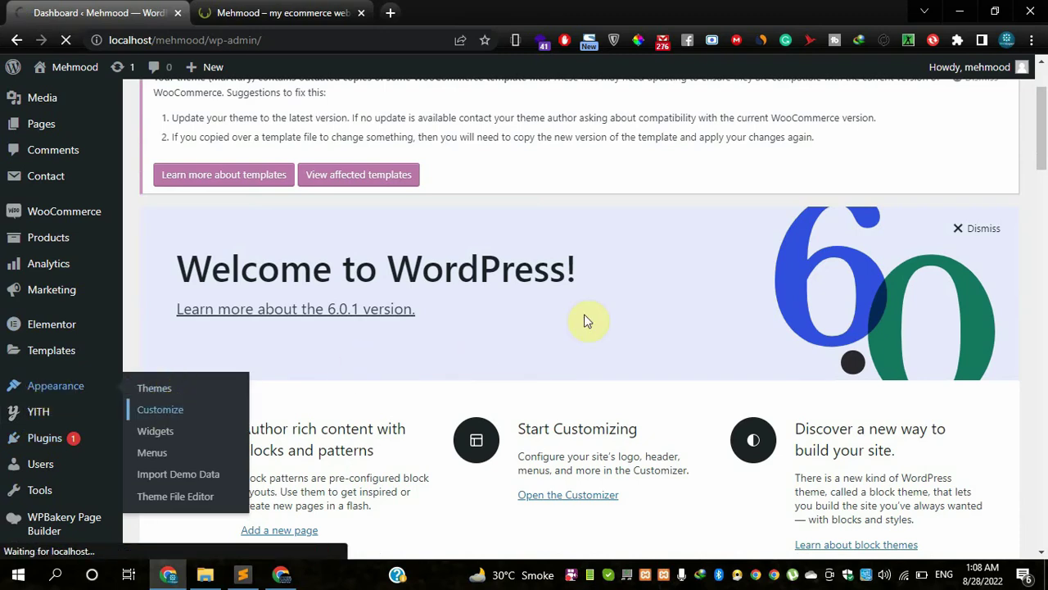
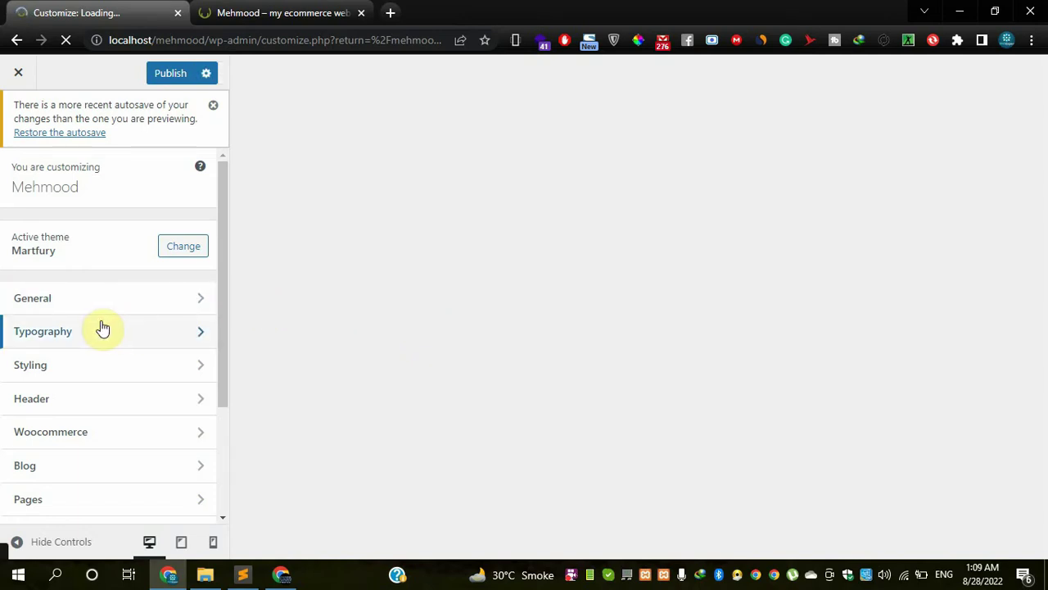
- Leave the newsletter popup settings and return to the main Customizer section list
scroll(103, 328, down, 3)
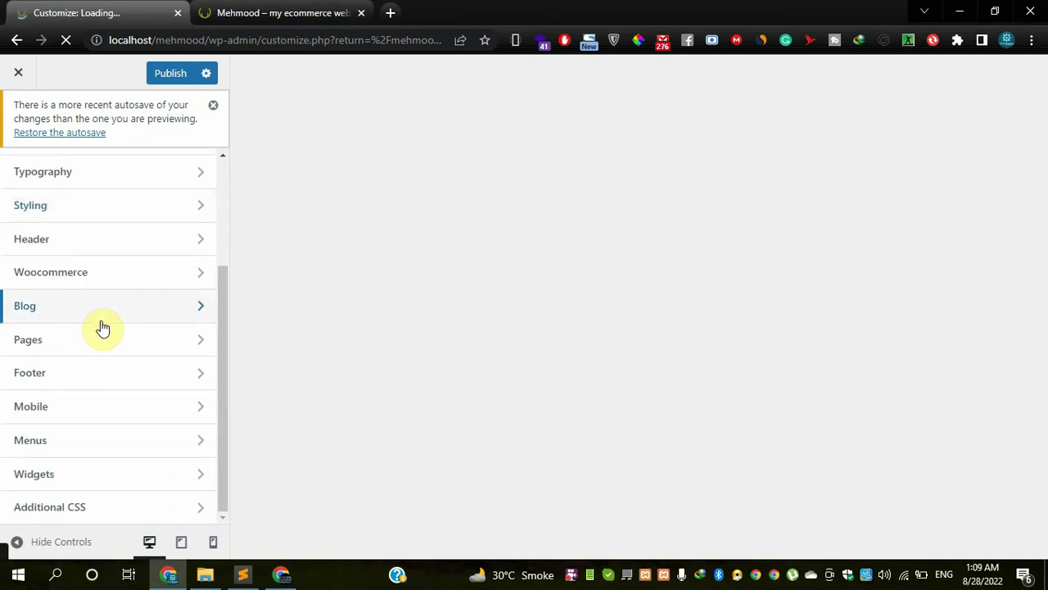
scroll(110, 337, up, 3)
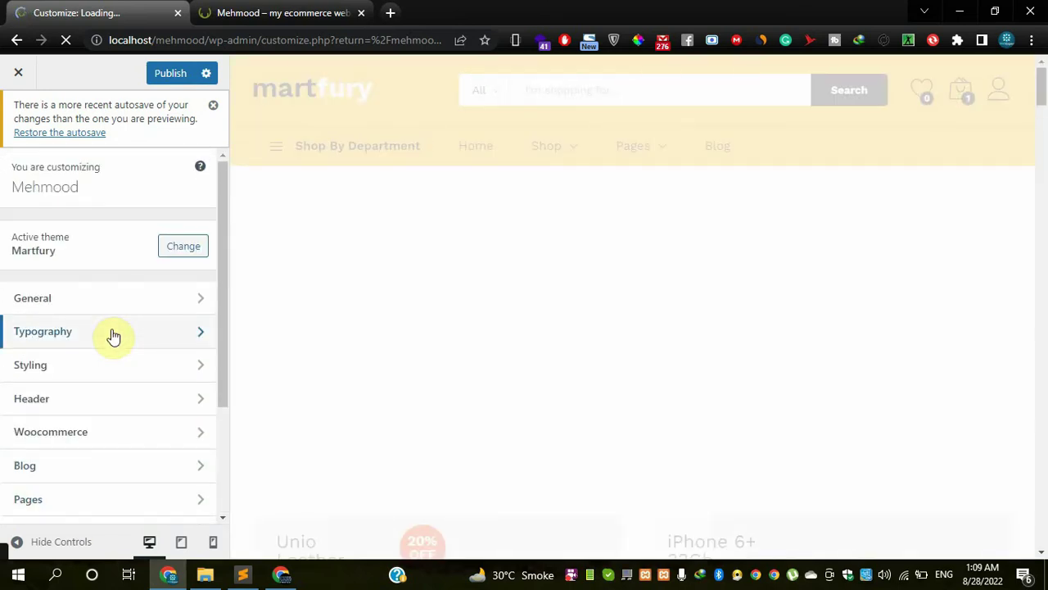
mouse_move(353, 154)
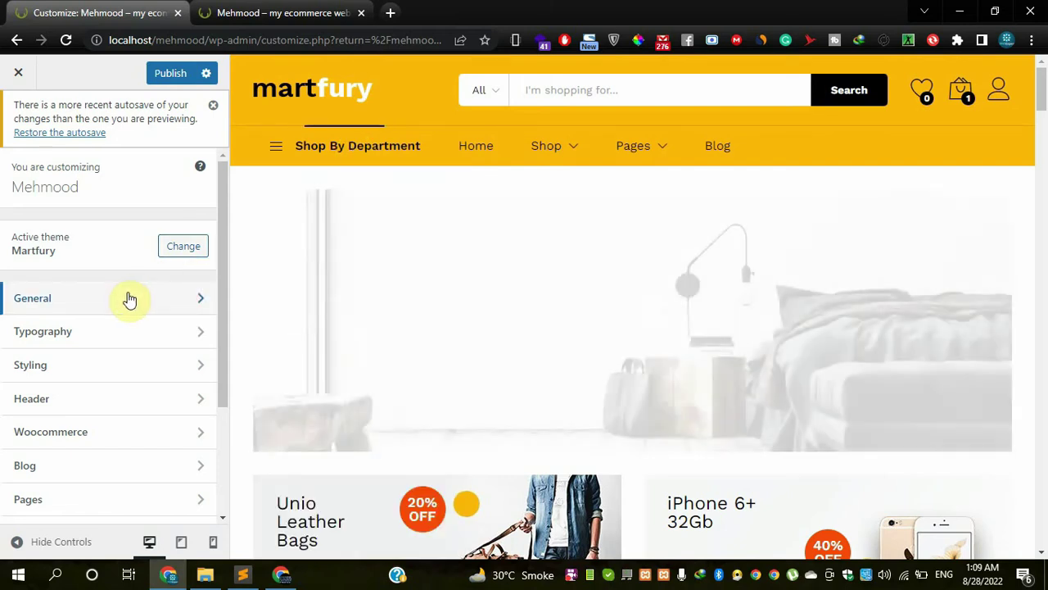
click(130, 299)
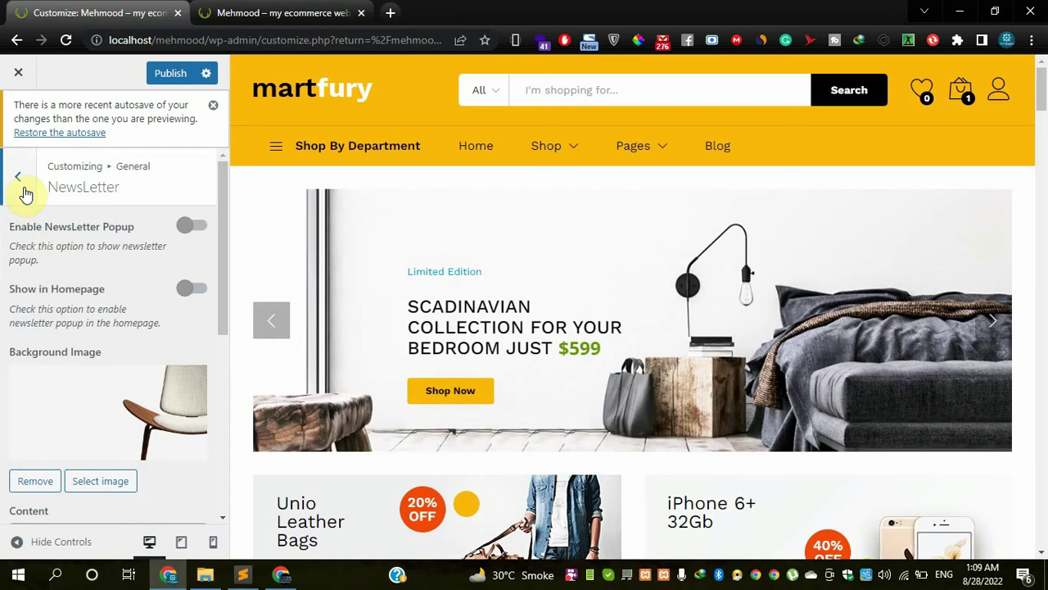
click(21, 180)
click(24, 188)
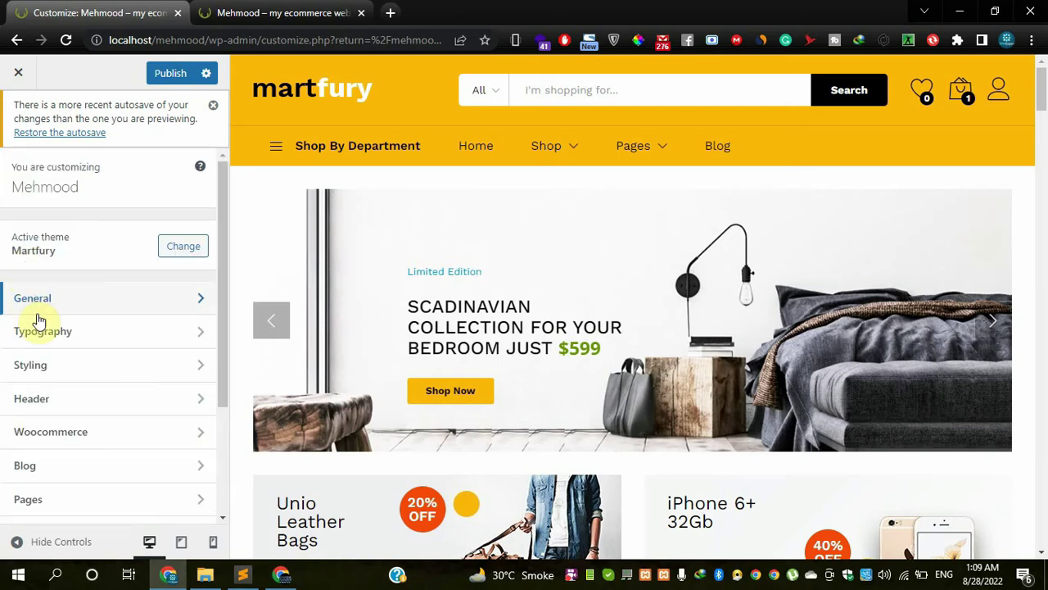
- Open Typography and review the Body and Header font settings
click(56, 343)
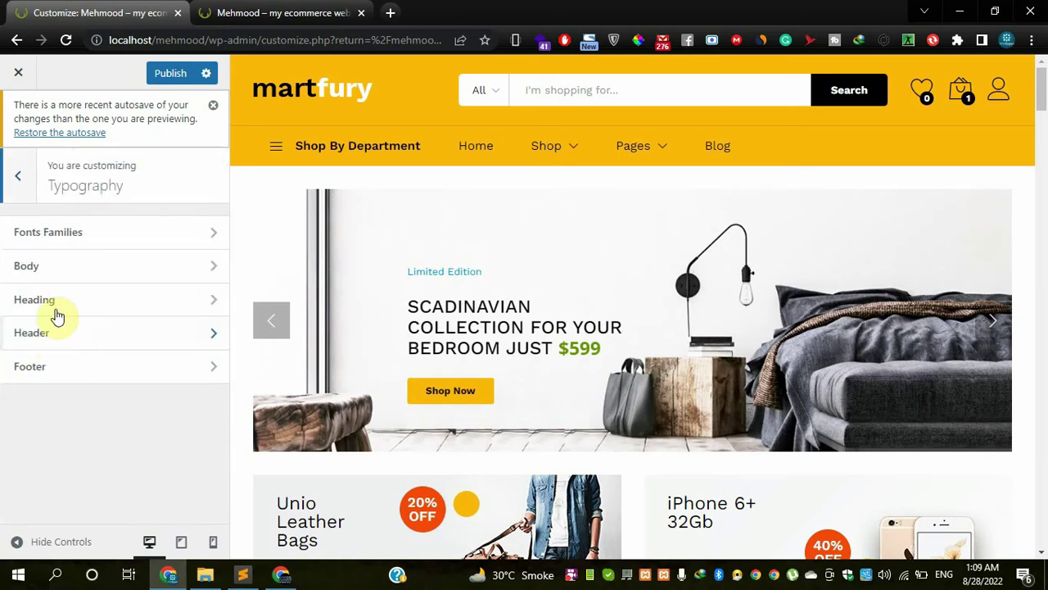
click(53, 267)
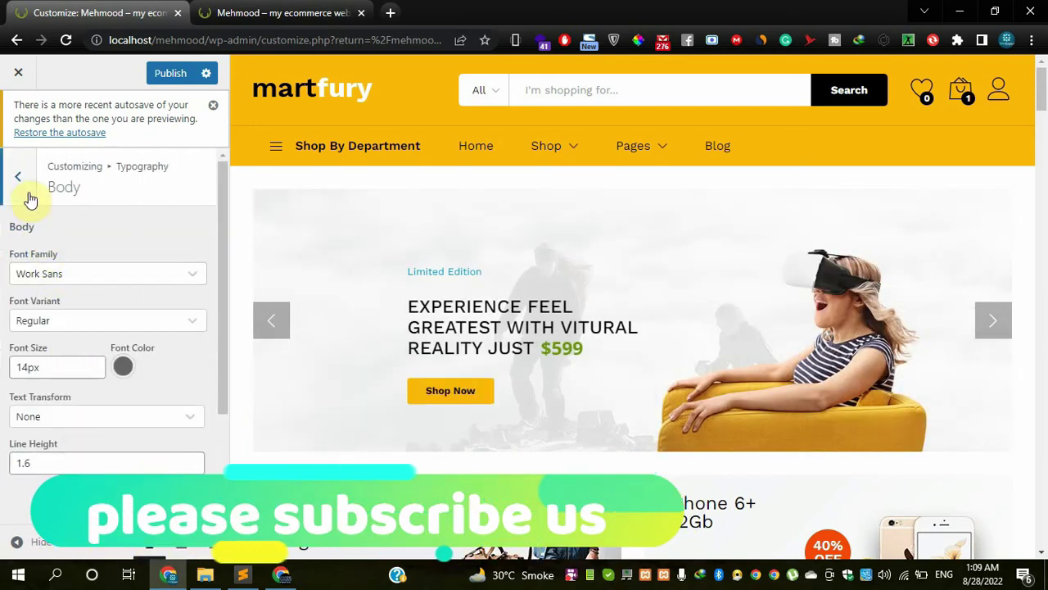
click(25, 190)
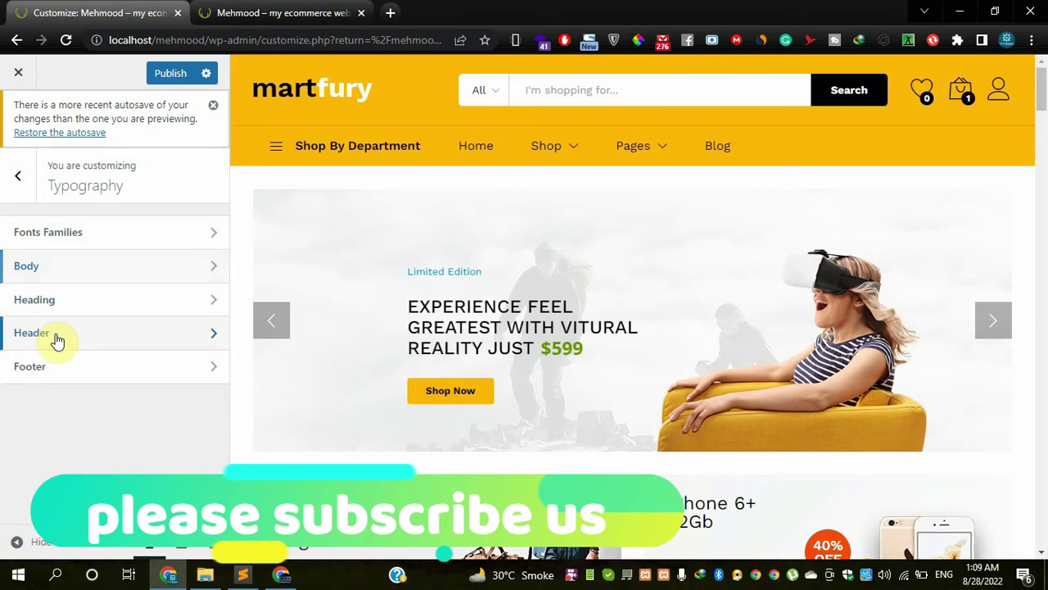
click(57, 338)
scroll(73, 396, down, 4)
scroll(73, 396, up, 5)
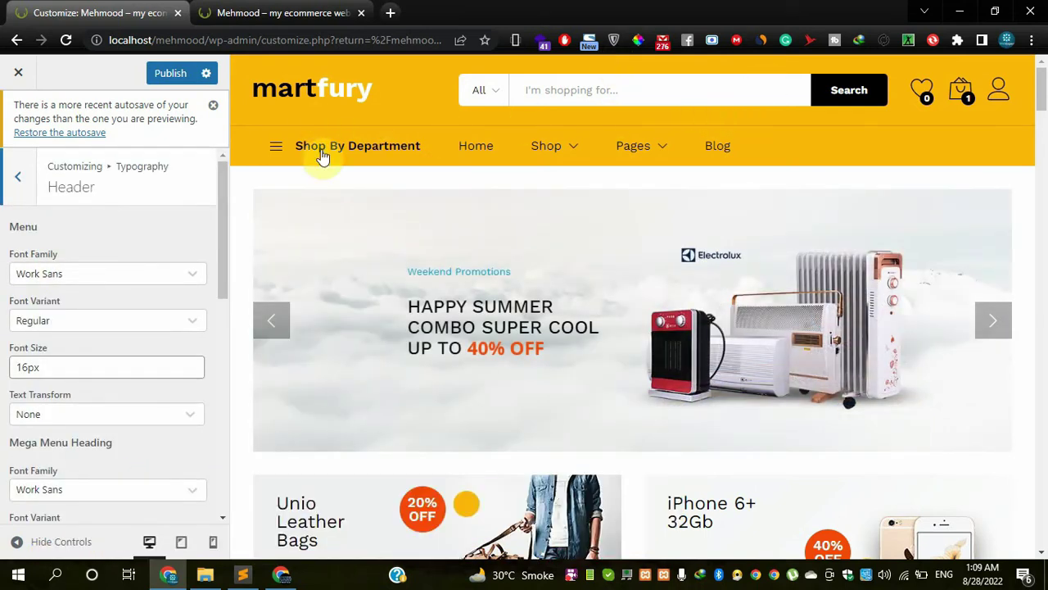
click(15, 195)
- Review the Footer font settings, then go back to the Typography list
click(46, 367)
scroll(488, 314, down, 15)
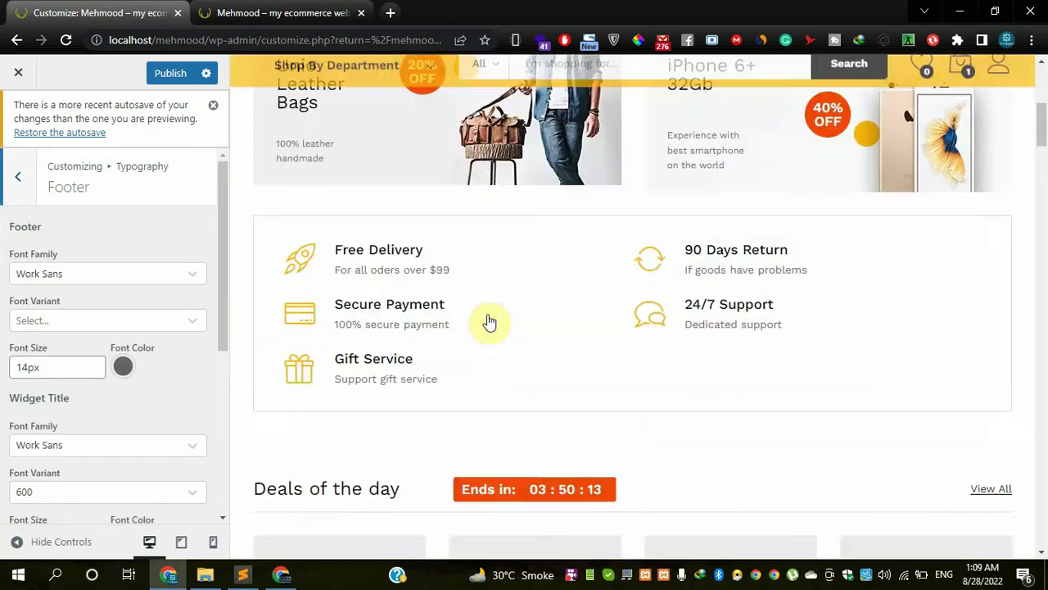
scroll(488, 307, down, 10)
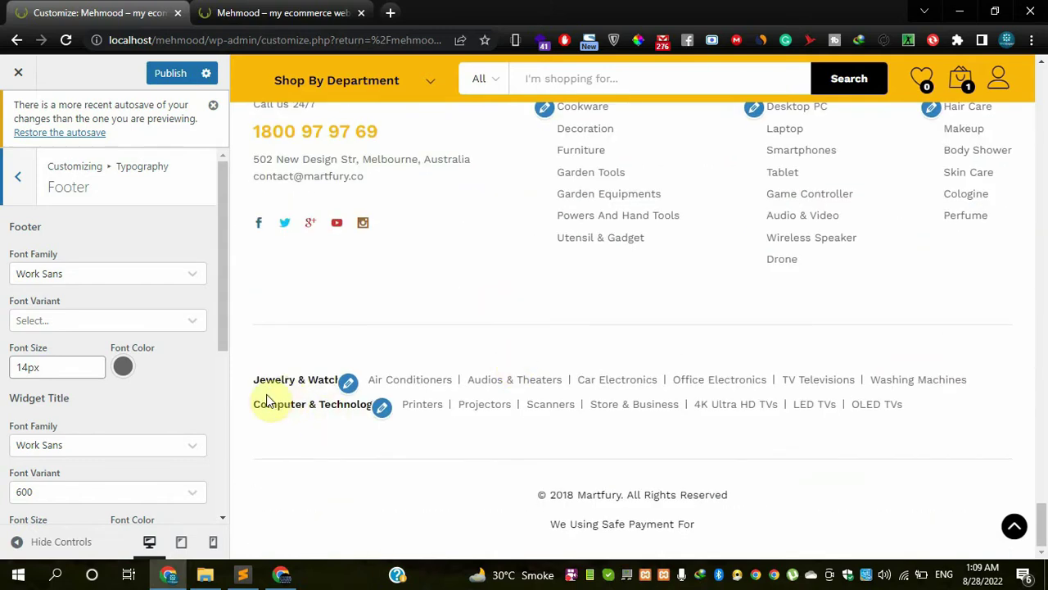
scroll(78, 401, down, 4)
scroll(77, 401, up, 3)
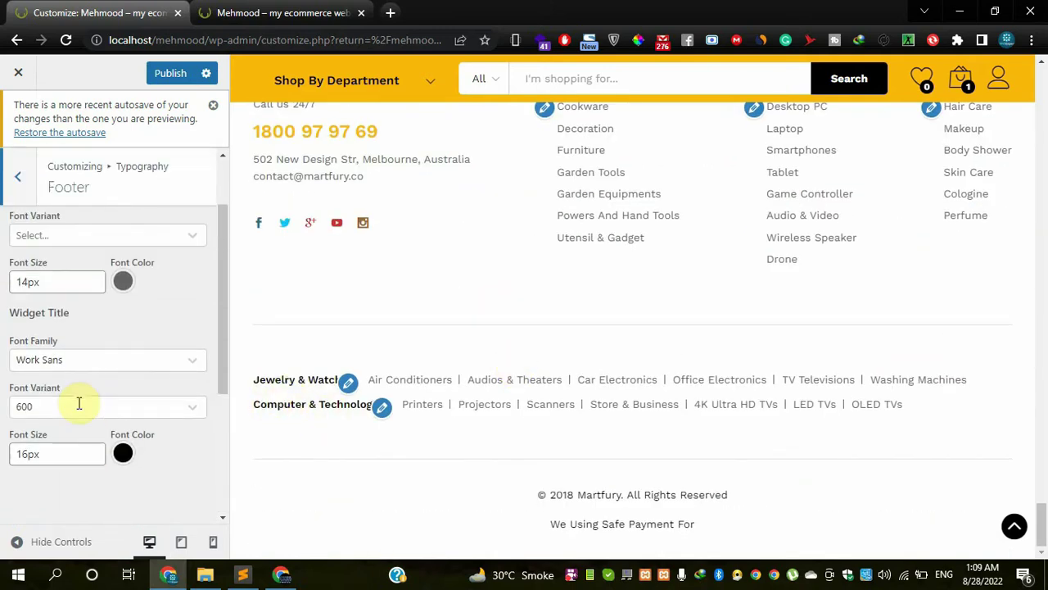
scroll(227, 267, up, 1)
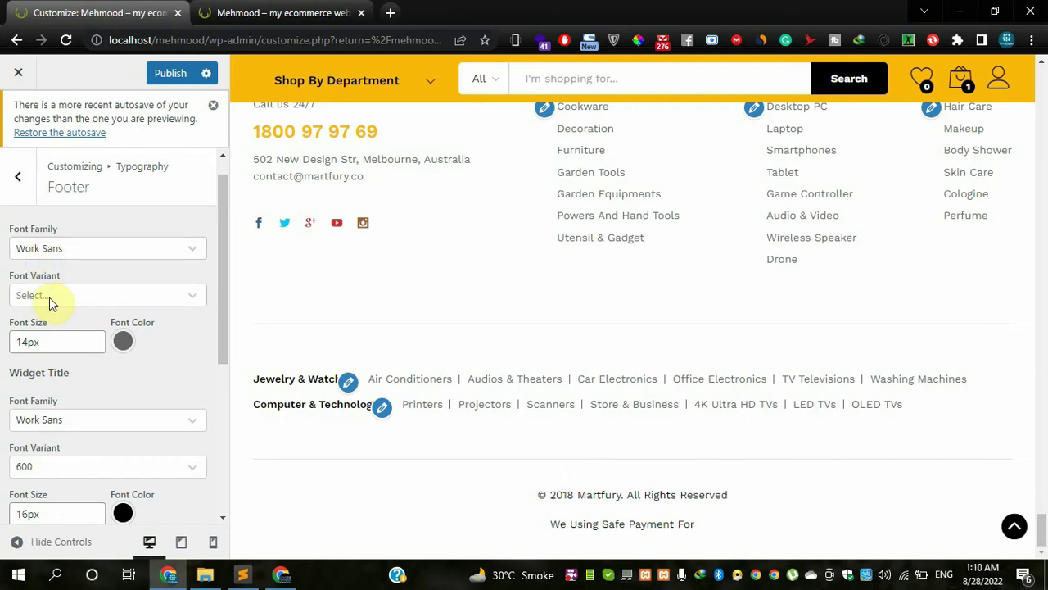
scroll(60, 417, down, 3)
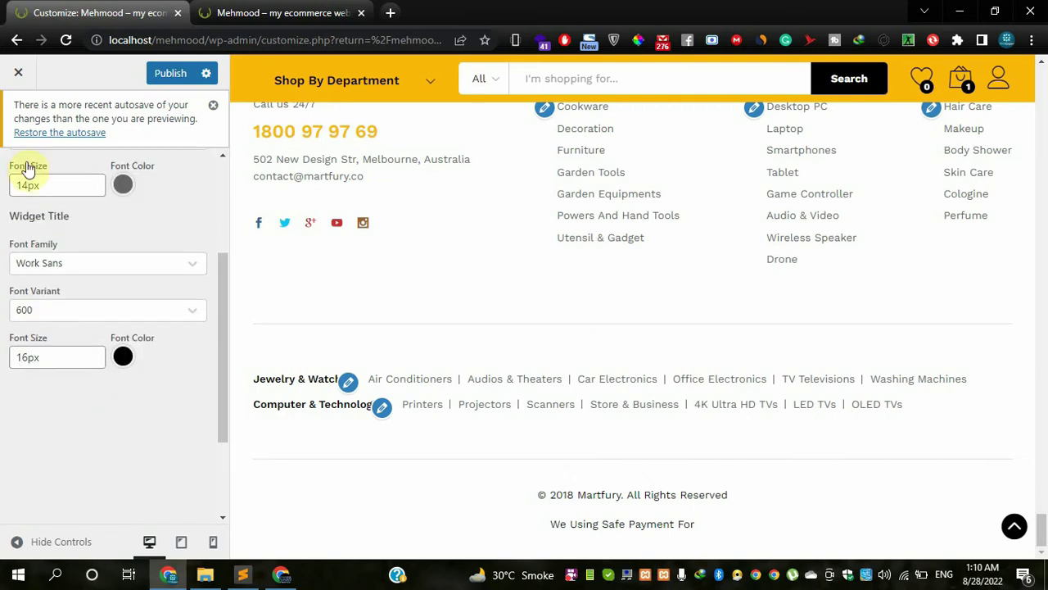
scroll(28, 169, up, 3)
click(20, 180)
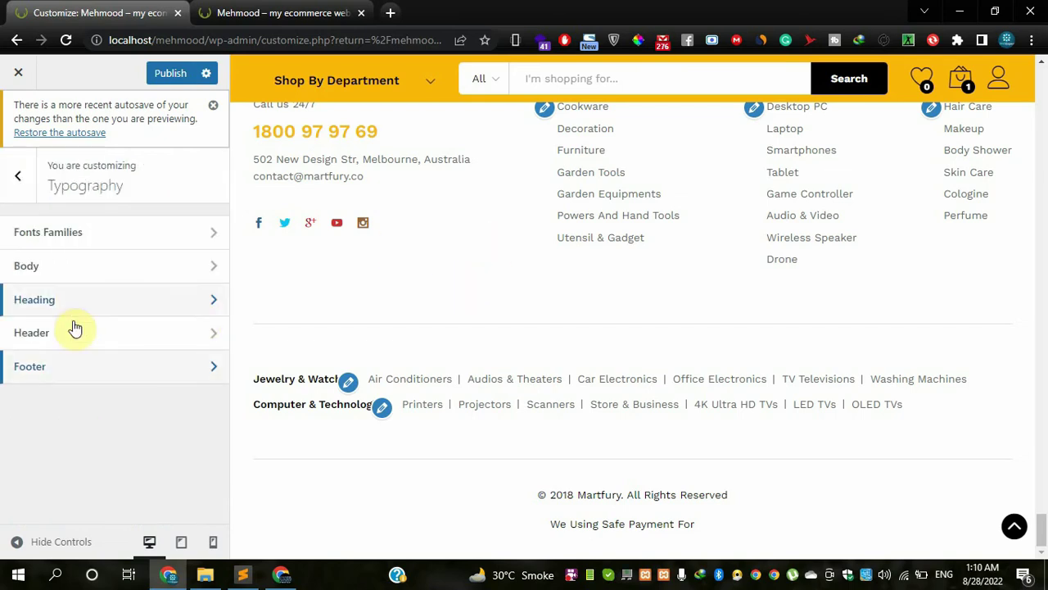
- Open Styling > General and enable Lazy Load for images
click(29, 200)
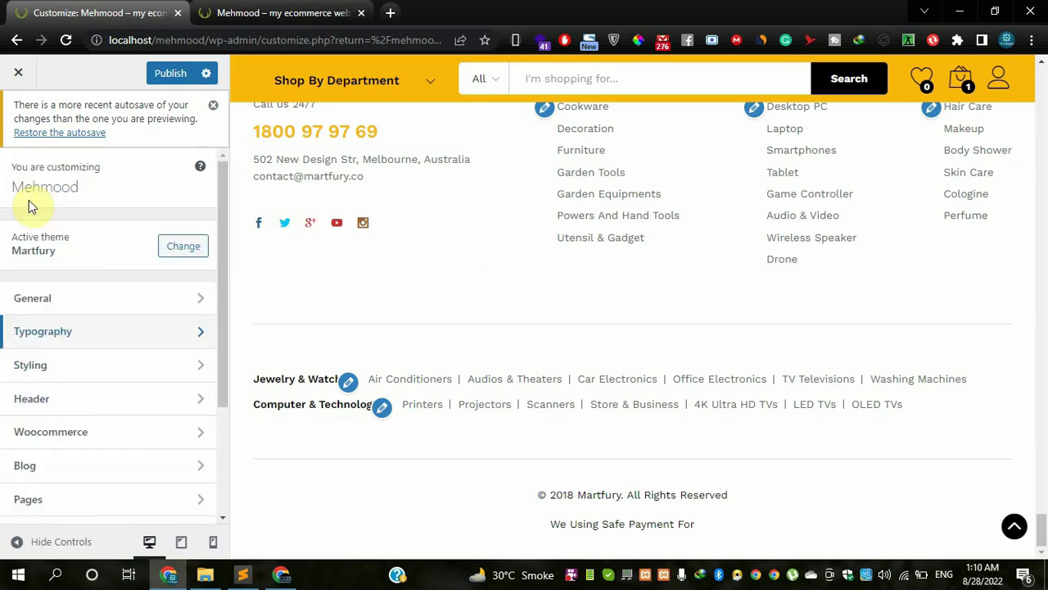
click(41, 366)
click(66, 243)
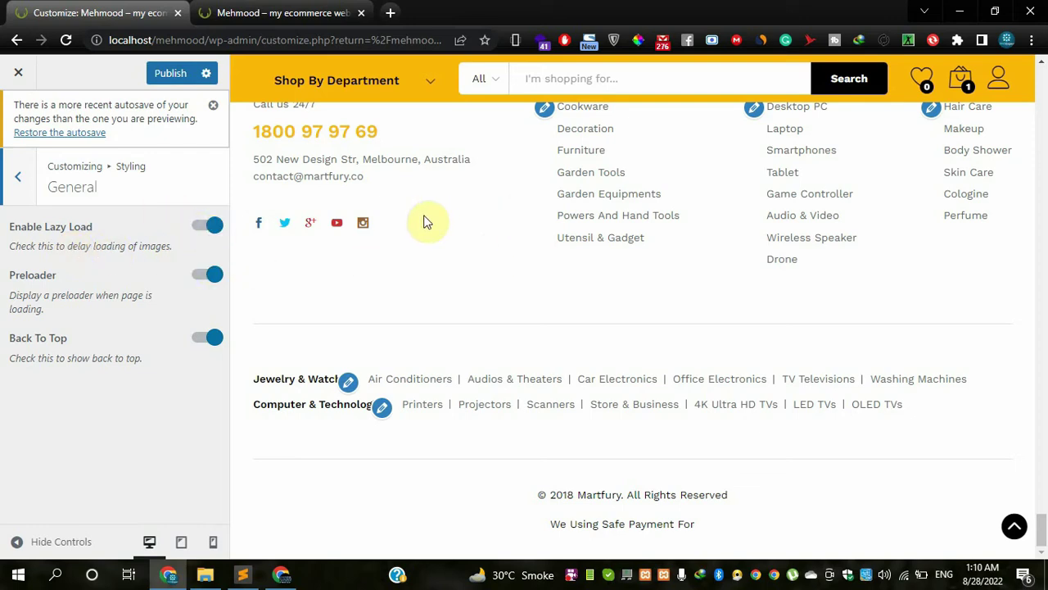
scroll(428, 222, up, 6)
scroll(426, 221, up, 10)
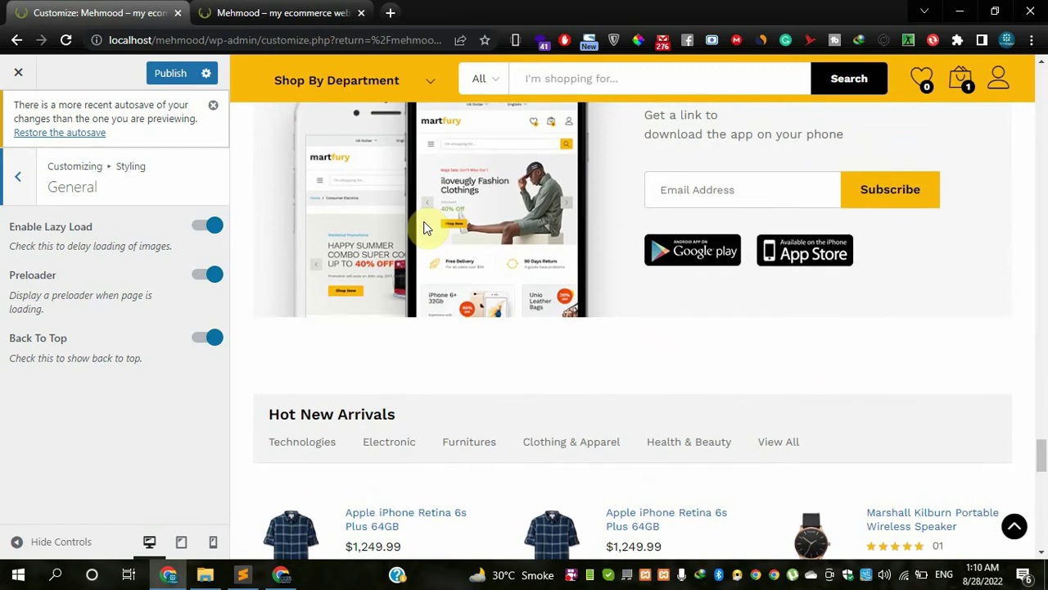
scroll(425, 233, up, 8)
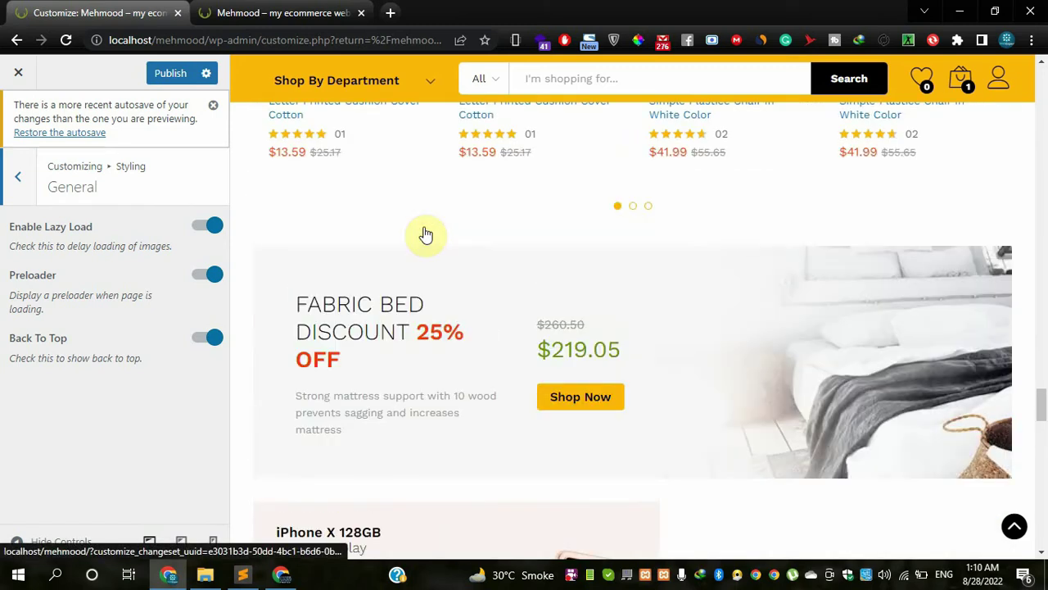
scroll(425, 235, up, 1)
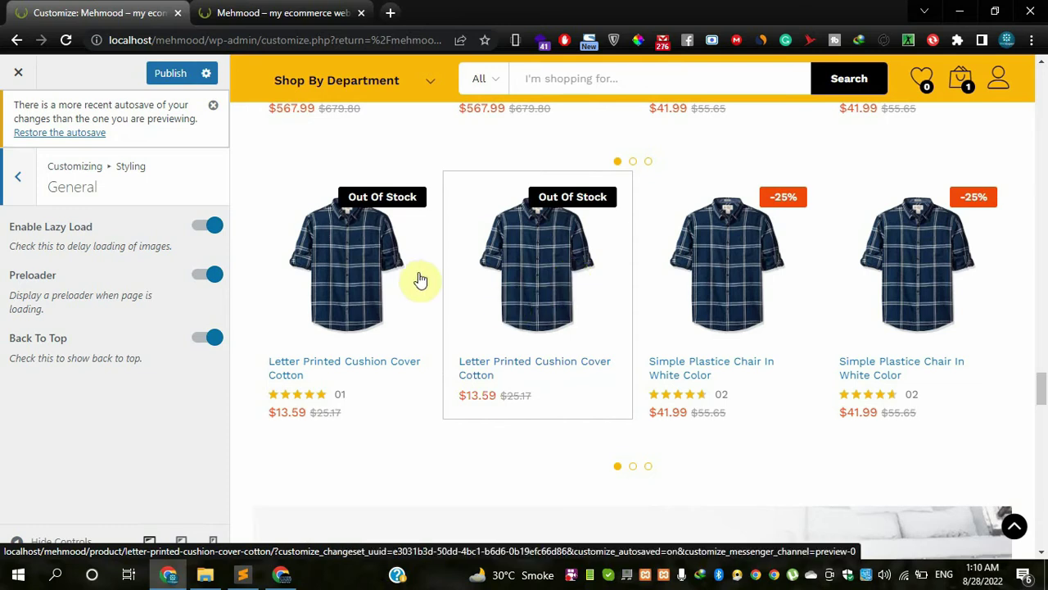
scroll(475, 252, up, 2)
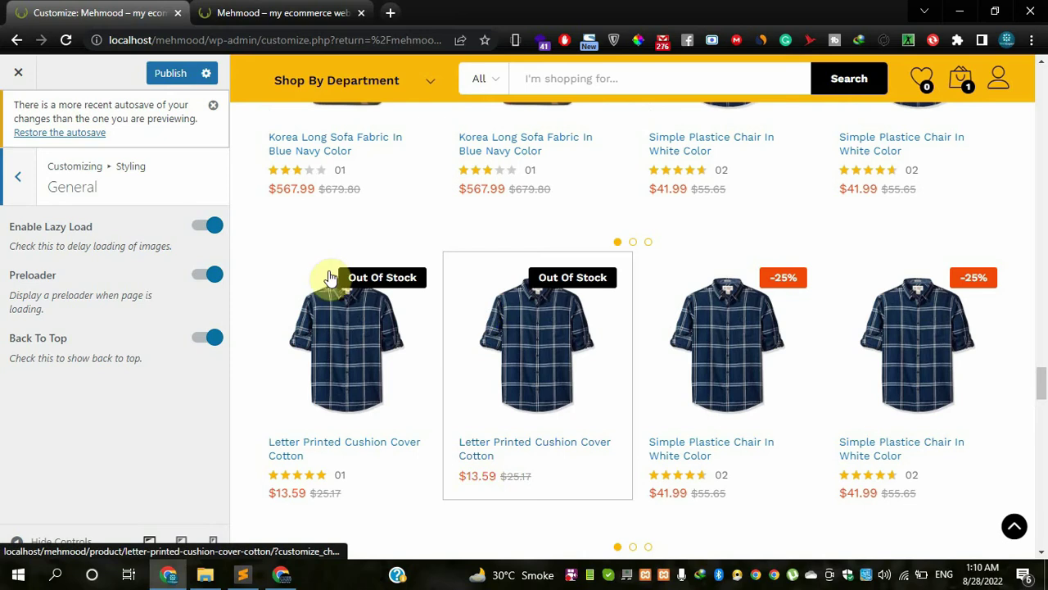
click(213, 226)
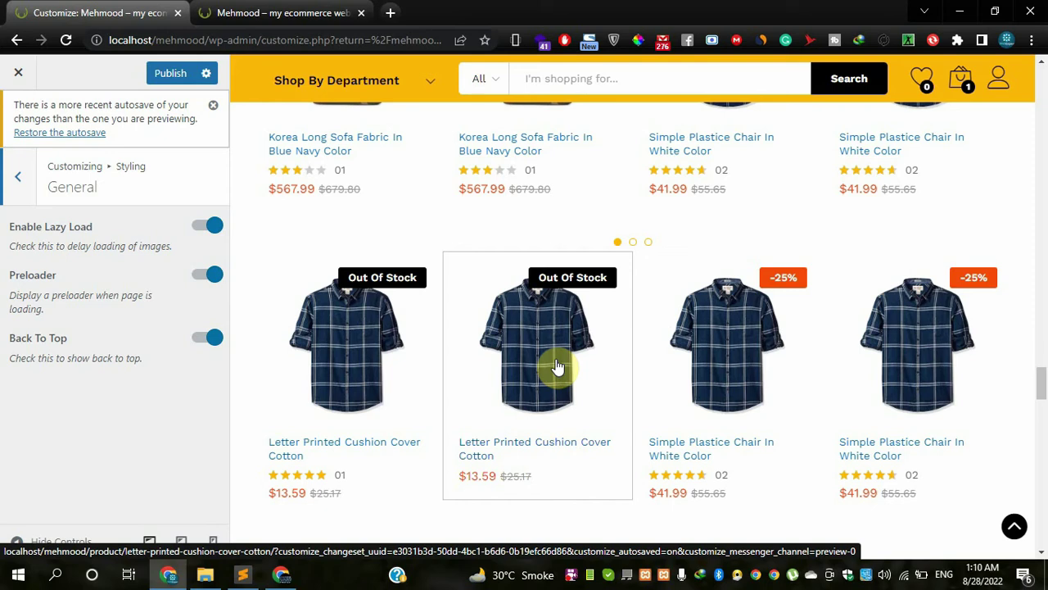
- Set the Color Scheme base colour to red, keeping the Dark skin
click(19, 196)
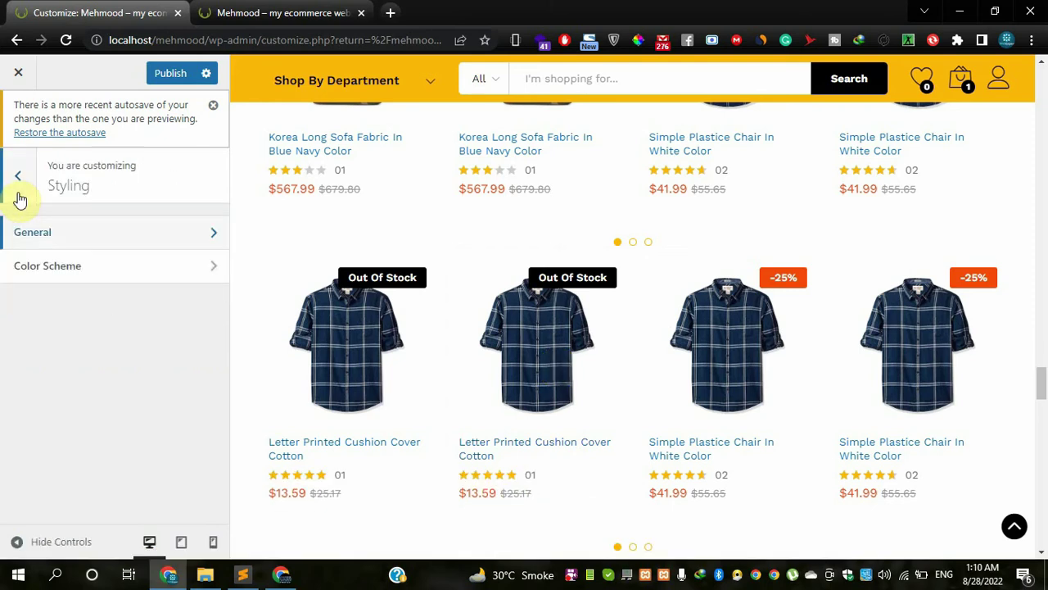
click(31, 269)
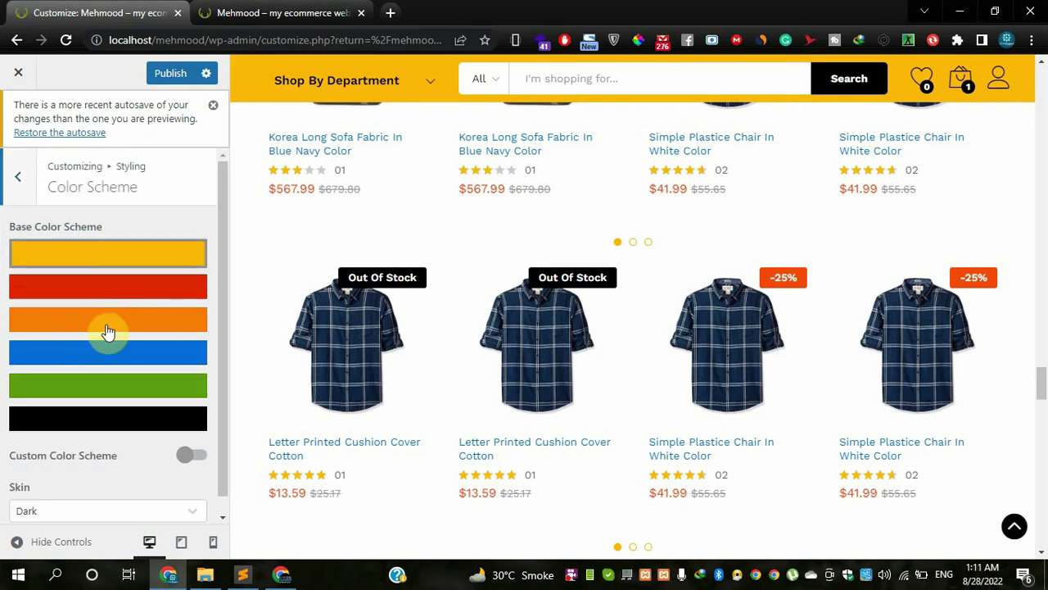
click(181, 274)
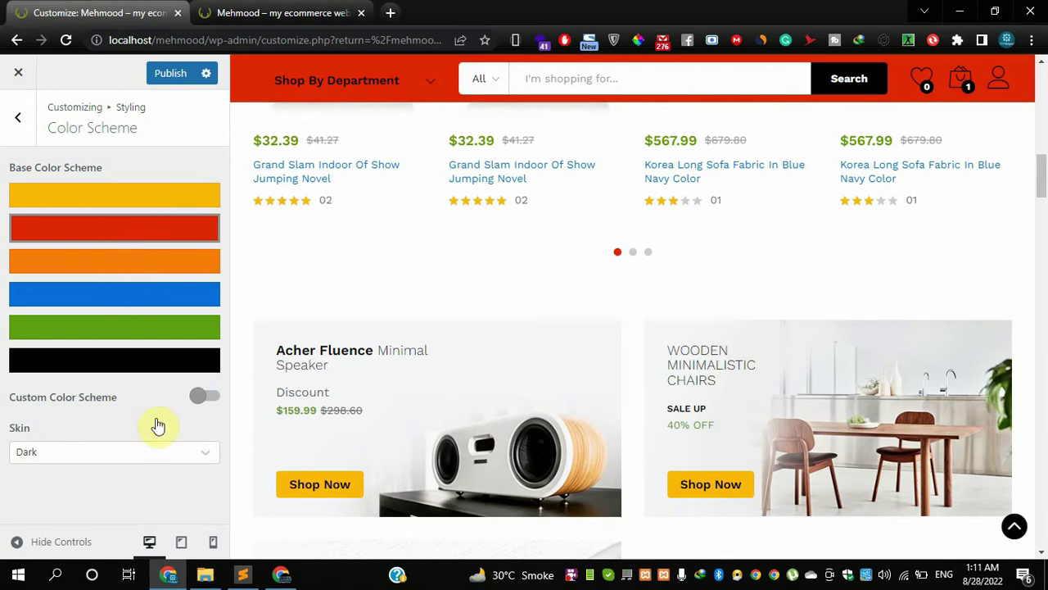
click(136, 463)
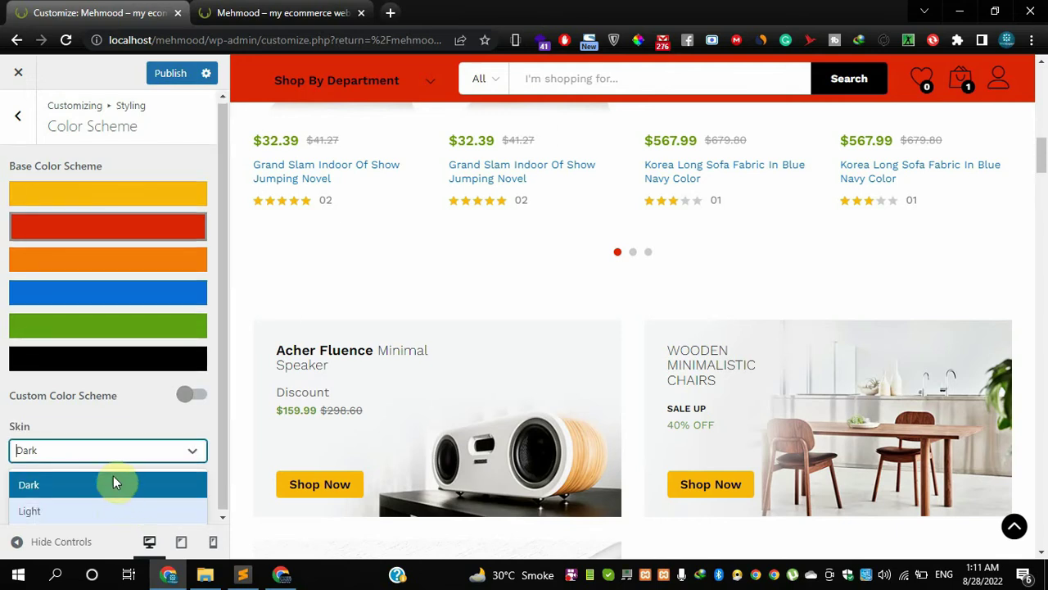
click(137, 426)
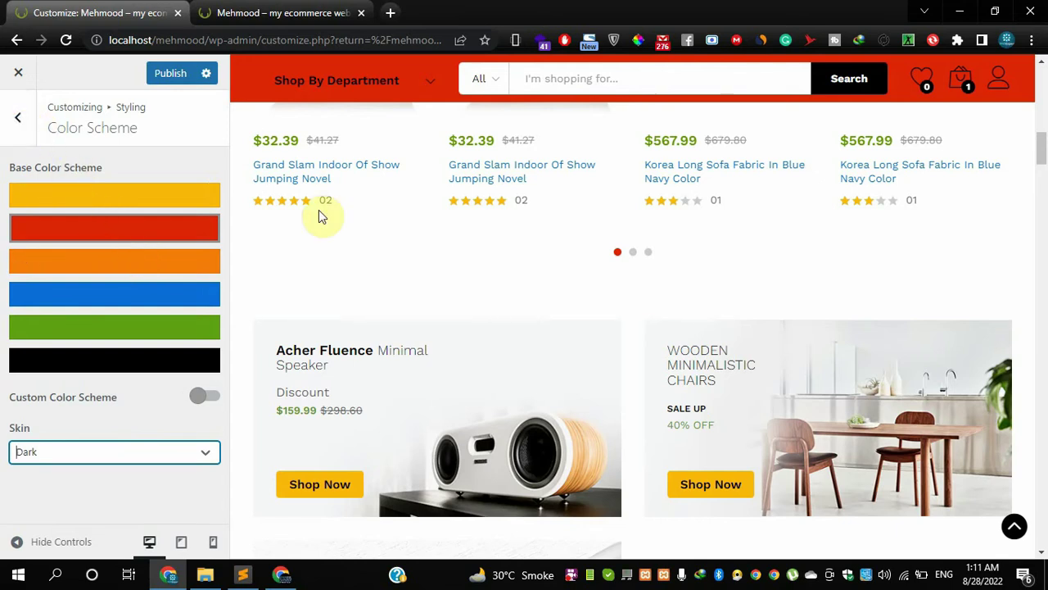
scroll(321, 213, up, 4)
click(26, 121)
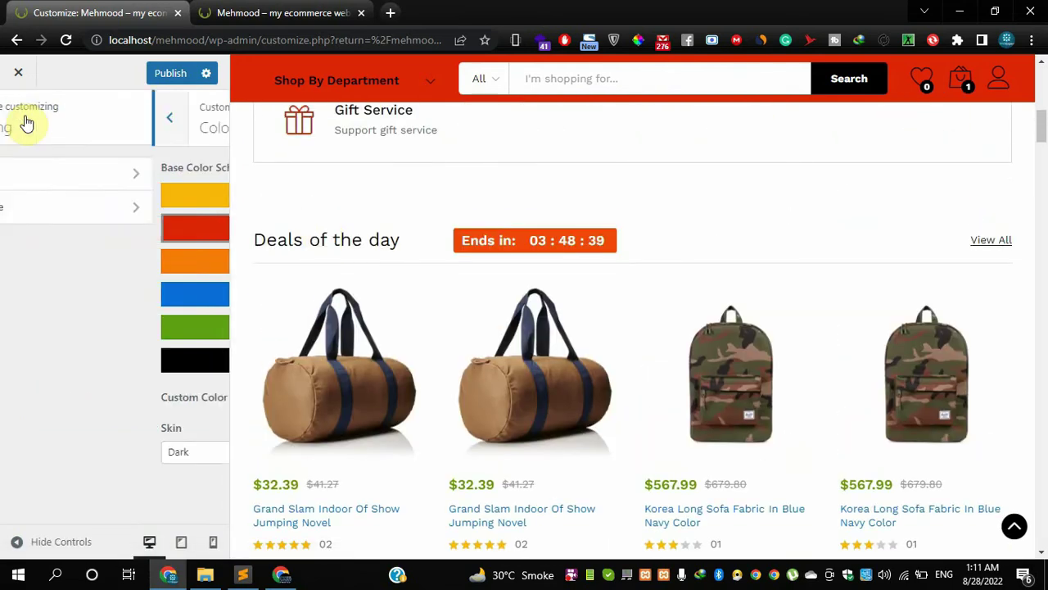
click(23, 121)
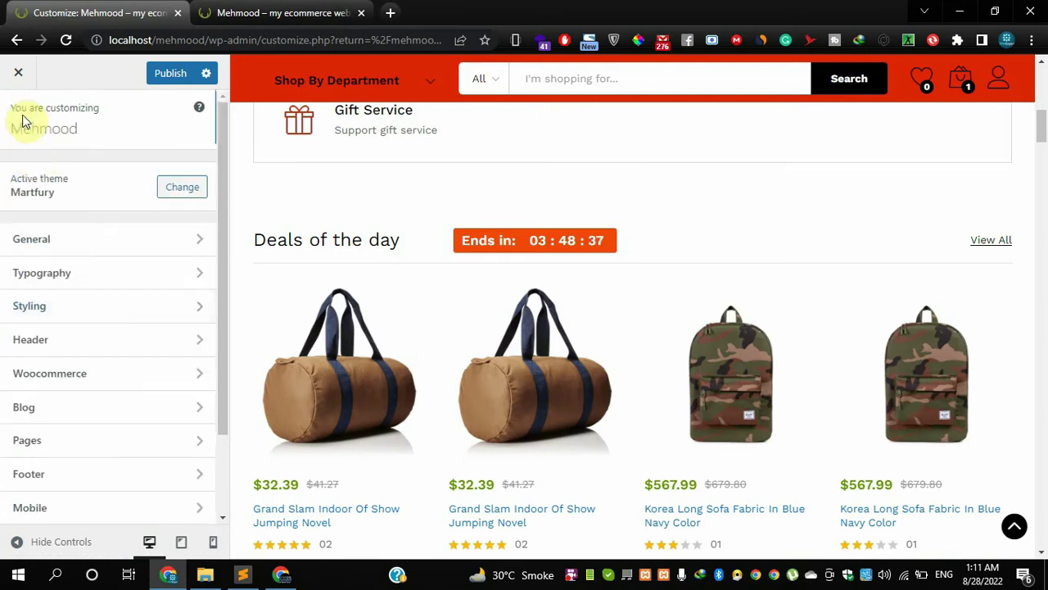
- Switch on the Promotion bar in the Header › Promotion section
click(60, 342)
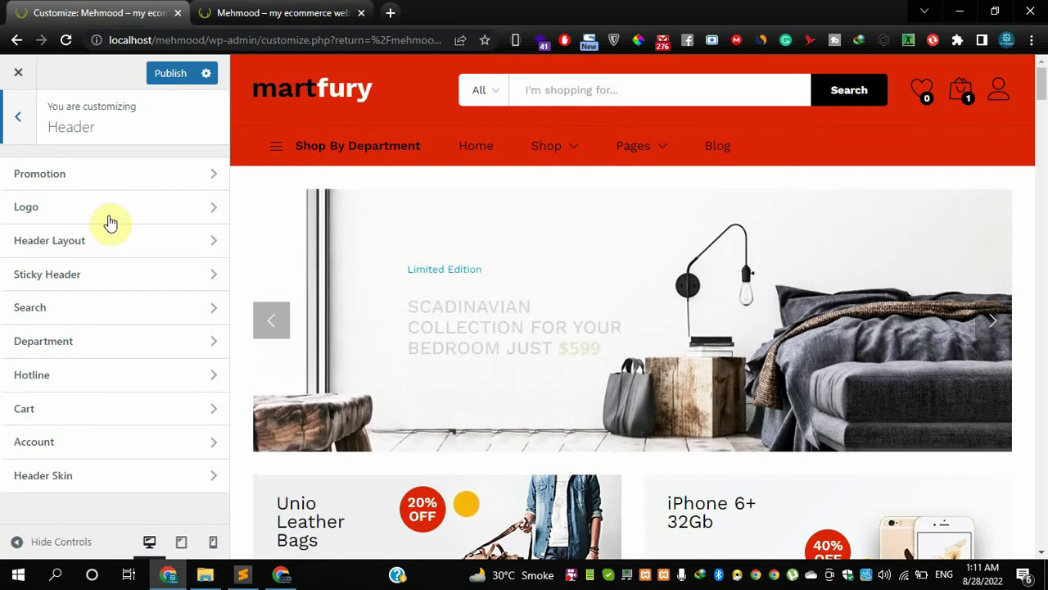
click(90, 176)
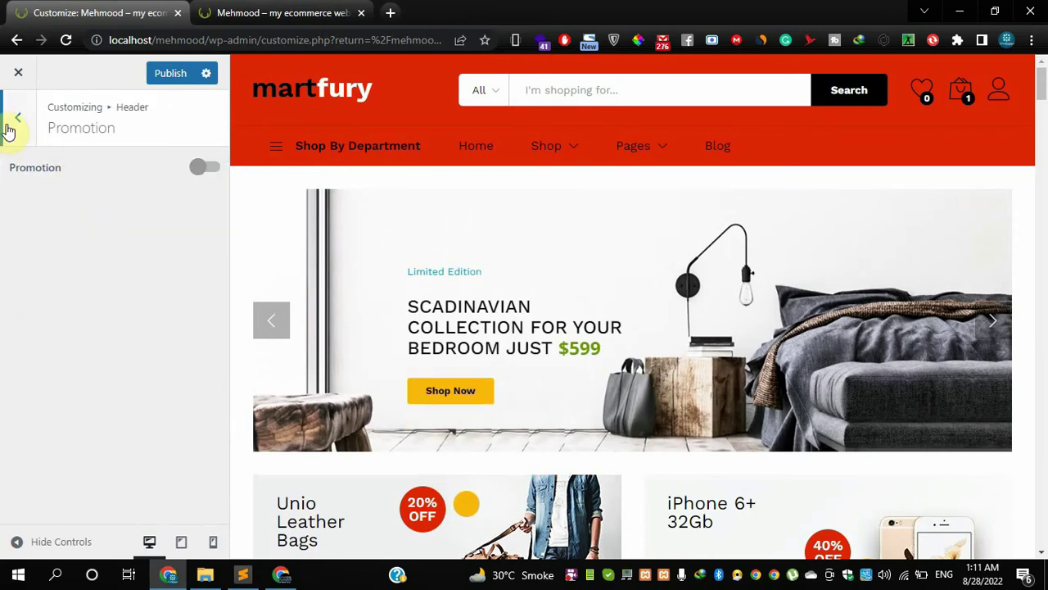
mouse_move(358, 160)
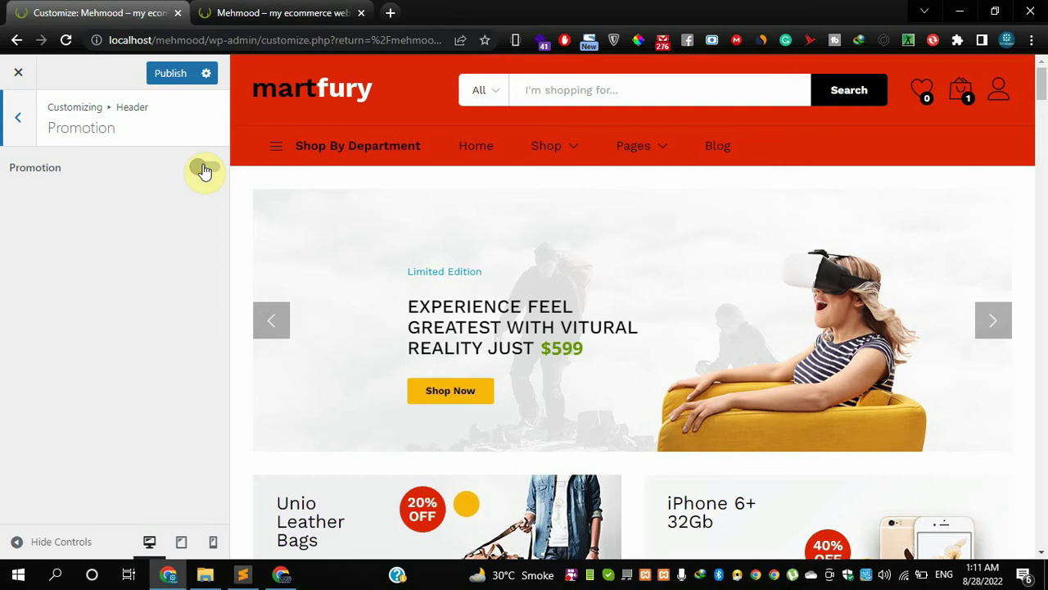
click(204, 170)
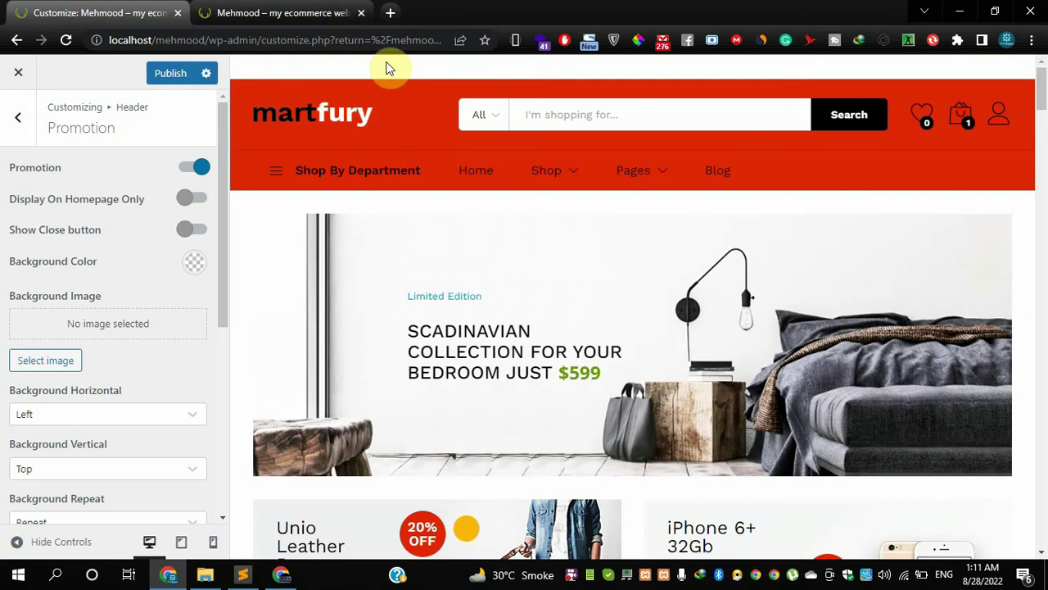
- Check the live storefront, then publish the header changes
click(278, 12)
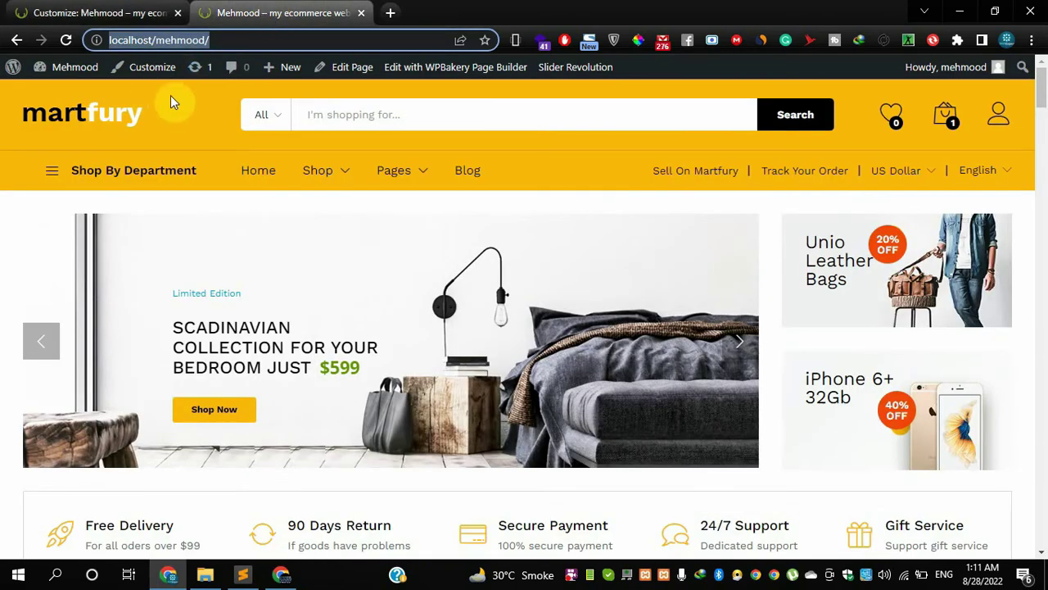
click(122, 12)
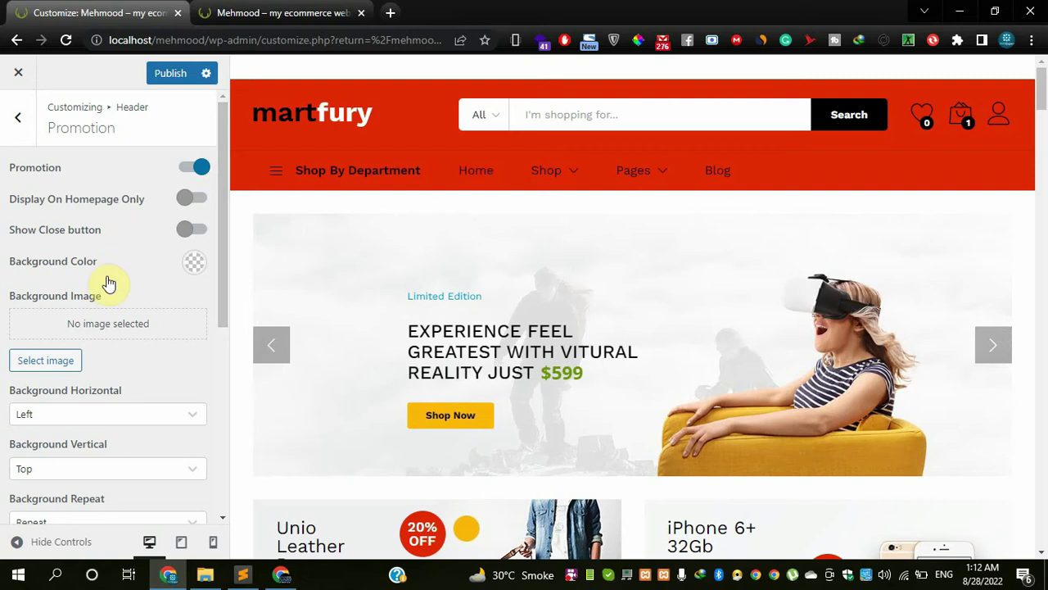
scroll(105, 328, down, 2)
scroll(105, 336, up, 2)
click(172, 74)
click(243, 13)
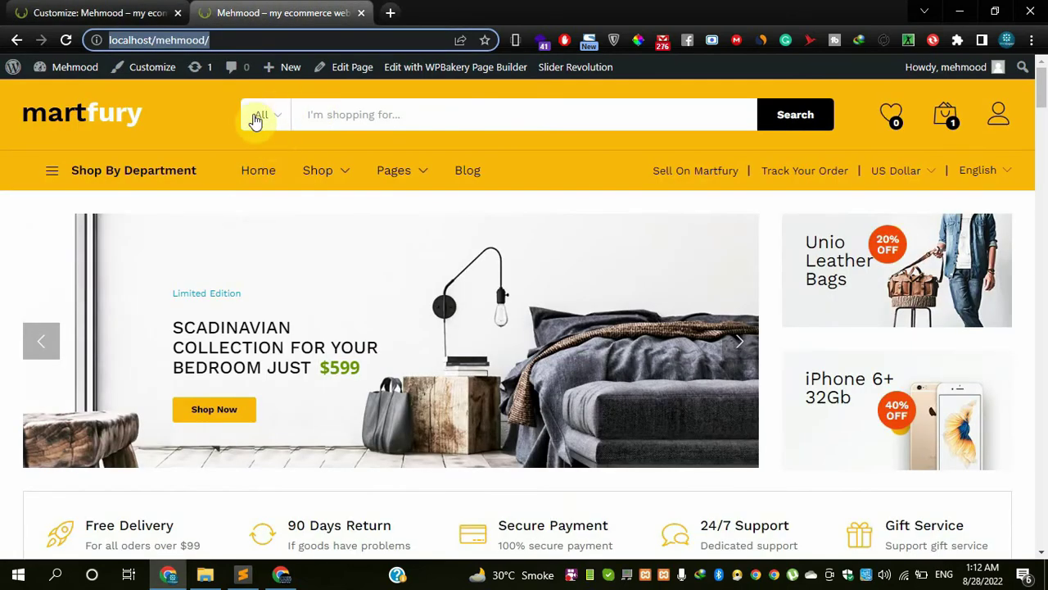
- Reload the live storefront tab to see the published changes
click(155, 12)
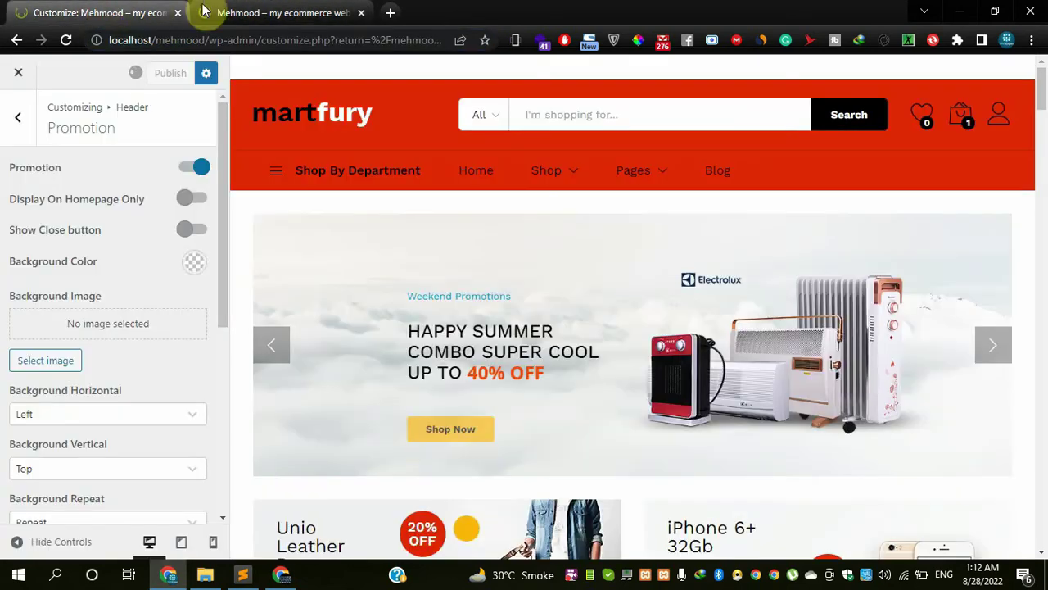
click(244, 10)
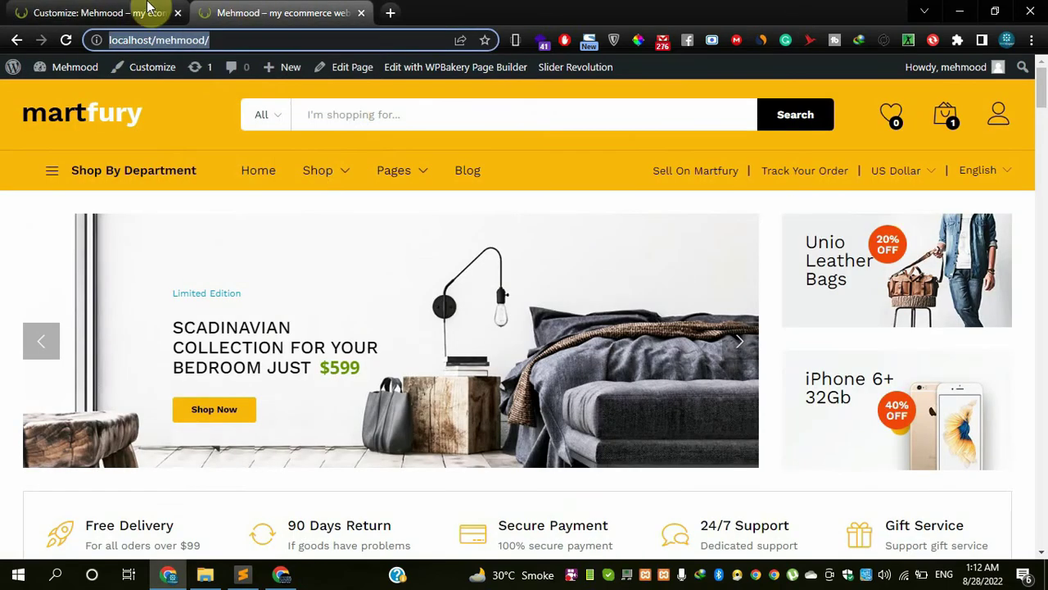
click(148, 10)
click(237, 10)
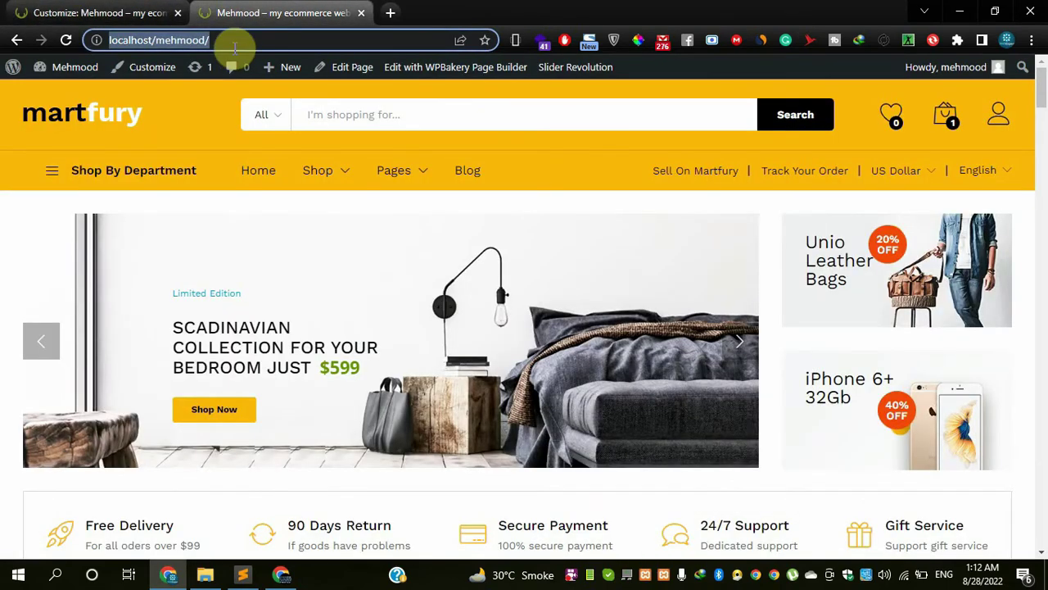
key(Return)
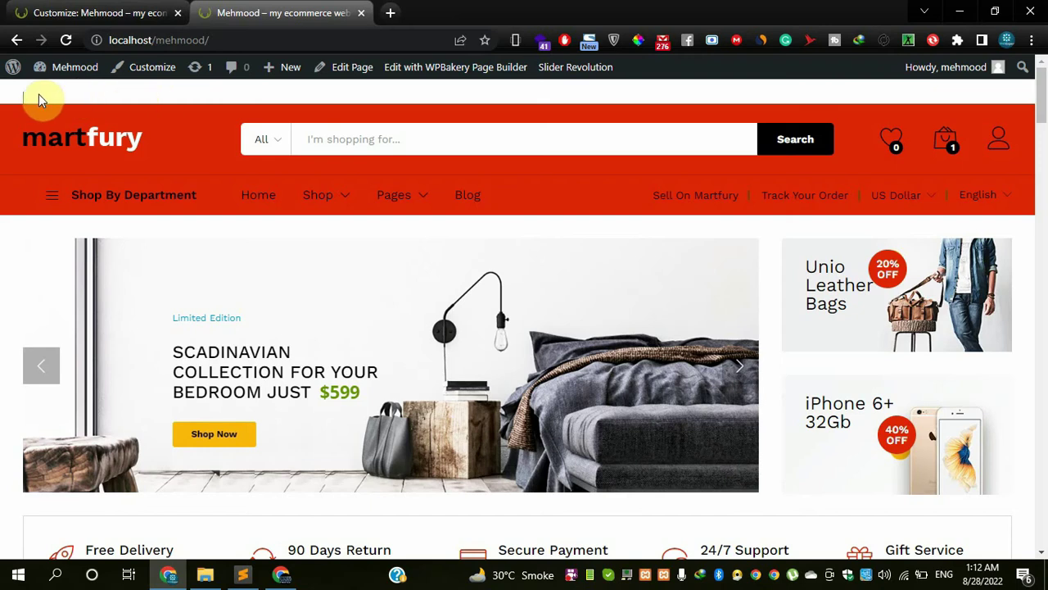
- Set the promotion content to 'rjcjcdjdj', publish it, and view the live storefront
click(74, 12)
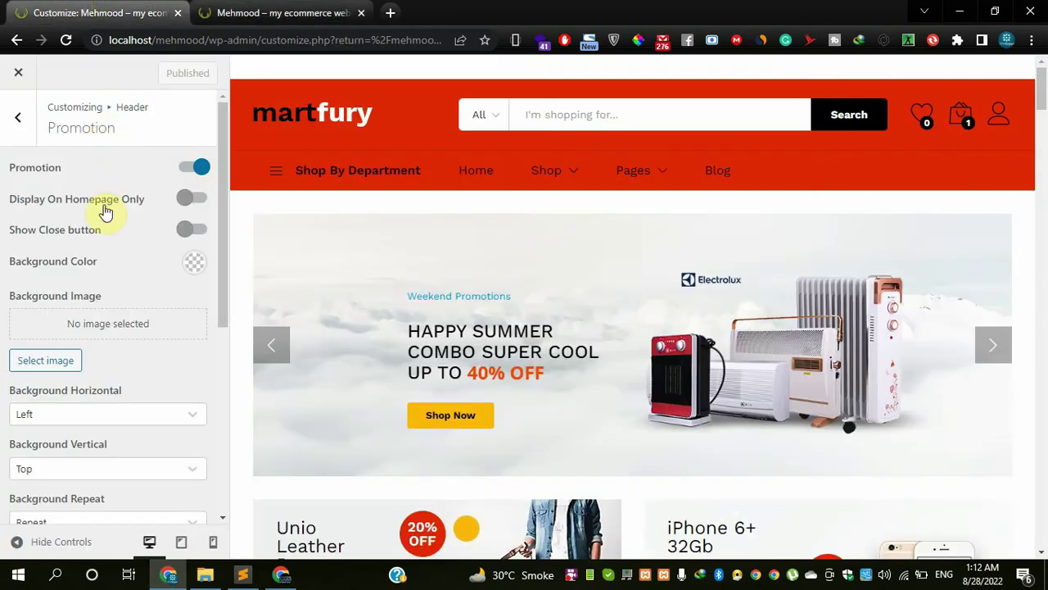
scroll(105, 270, down, 5)
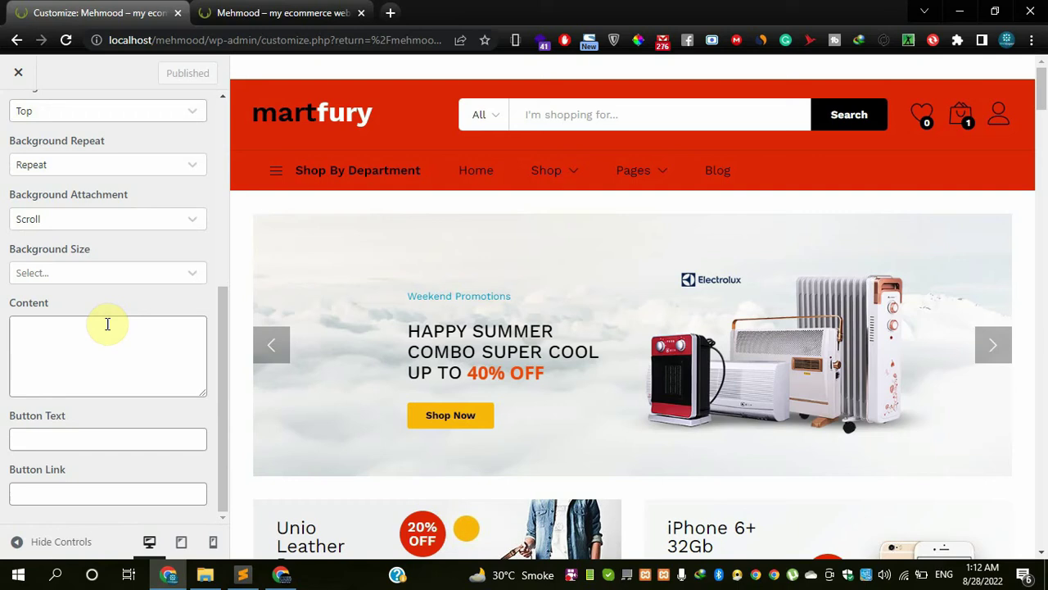
click(100, 340)
text(rjcjcdj)
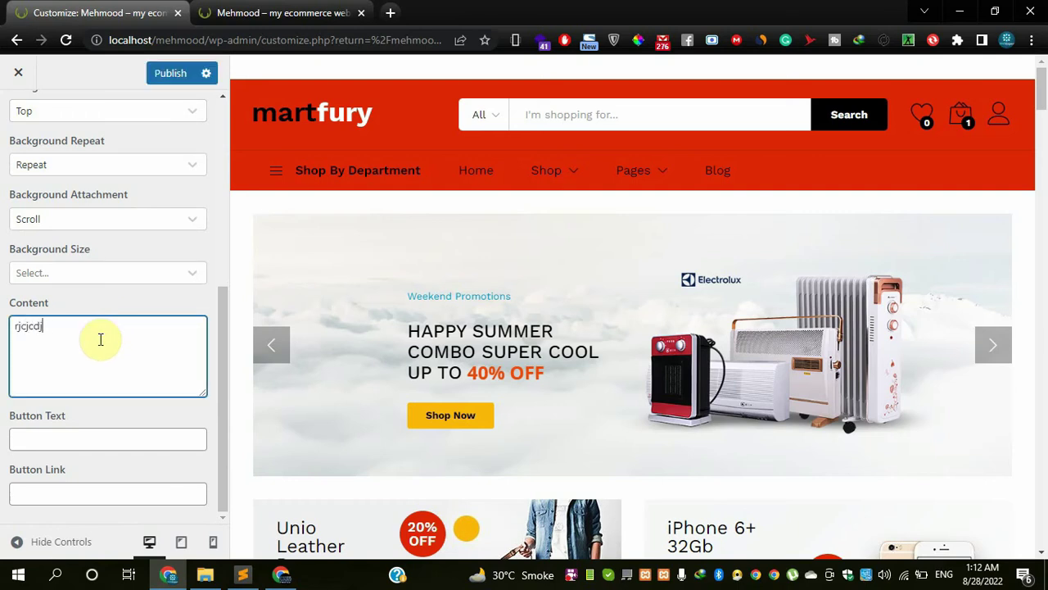
text(dj)
click(164, 74)
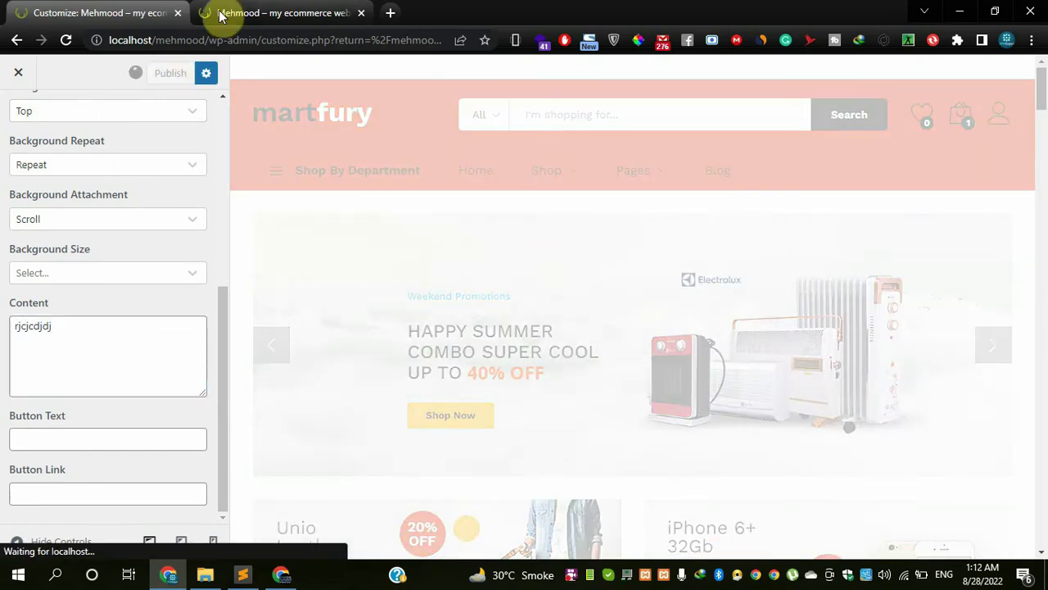
mouse_move(227, 7)
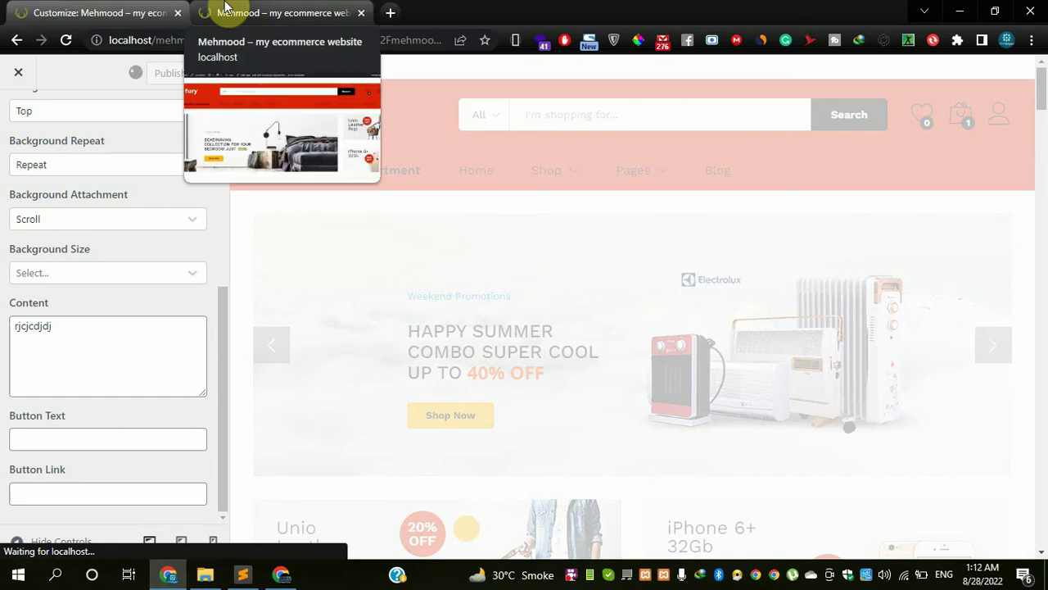
click(227, 8)
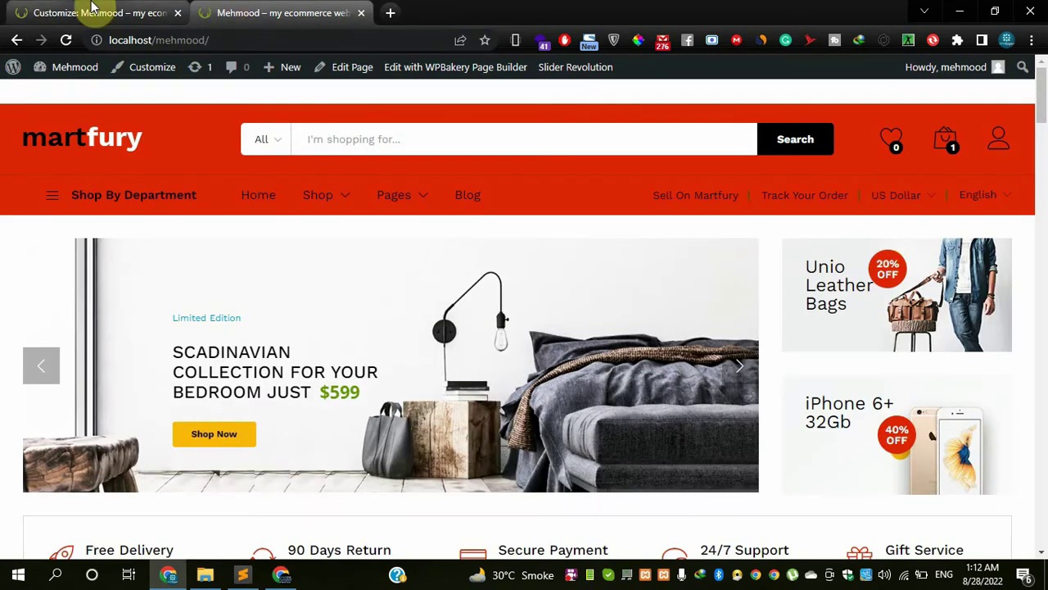
- Inspect the promotion bar text in the preview, then switch the Promotion bar off
click(182, 8)
scroll(86, 187, up, 5)
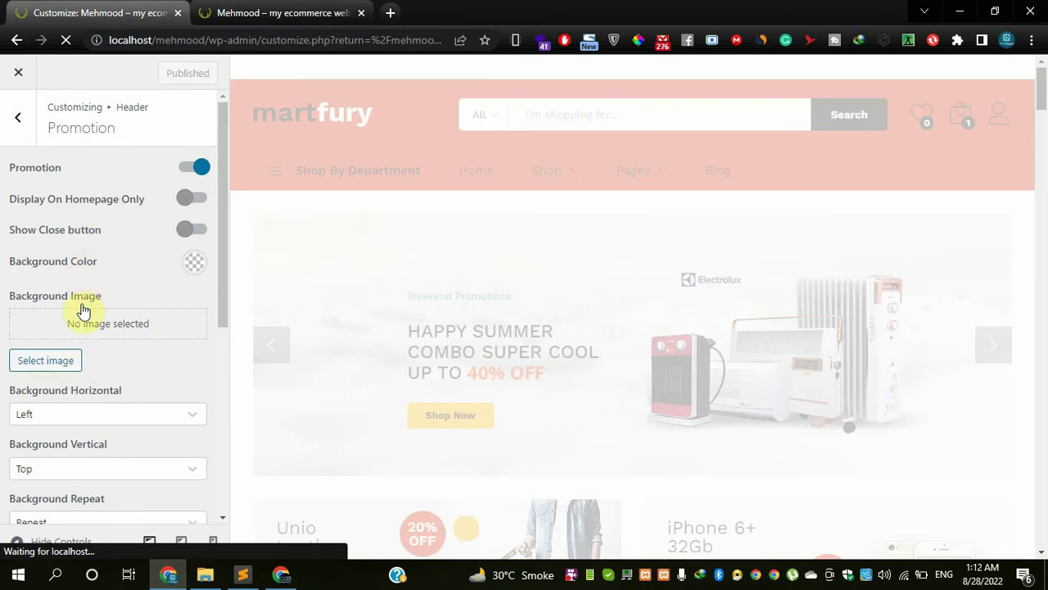
scroll(82, 315, down, 2)
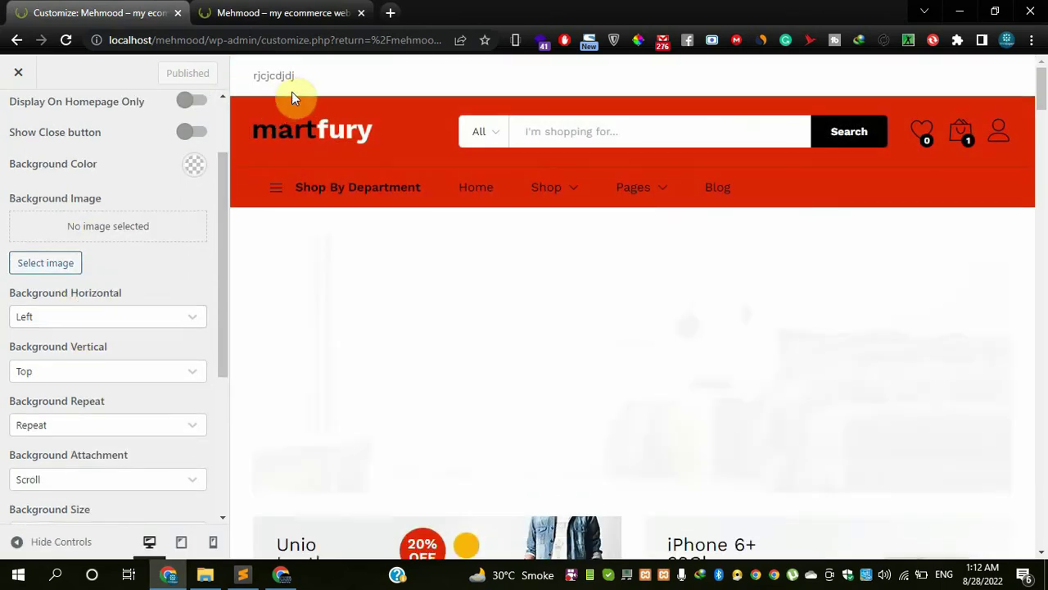
scroll(70, 264, down, 5)
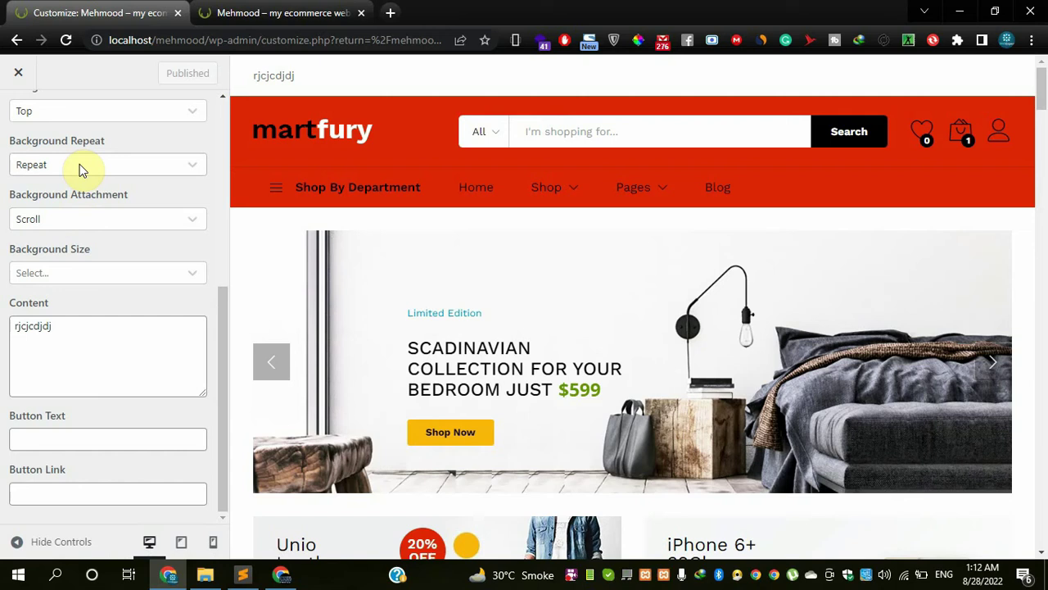
scroll(79, 172, up, 6)
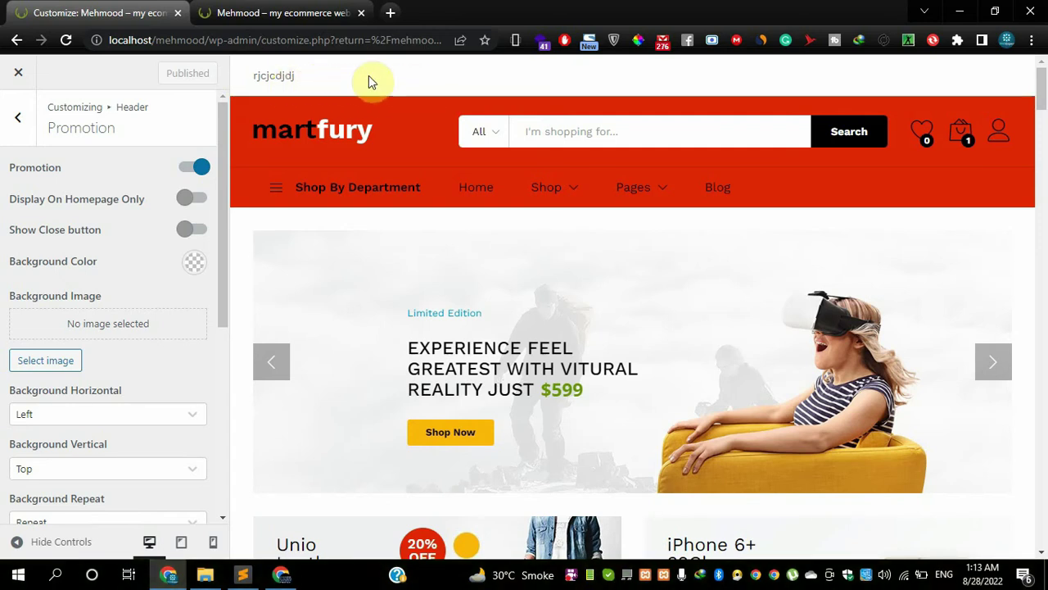
drag(375, 87, 267, 77)
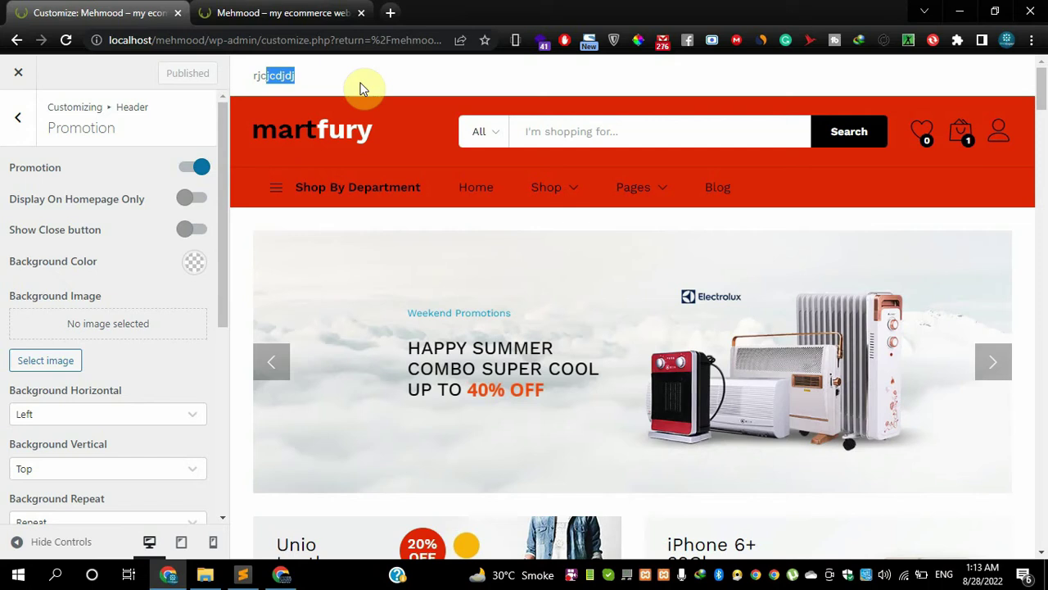
click(419, 103)
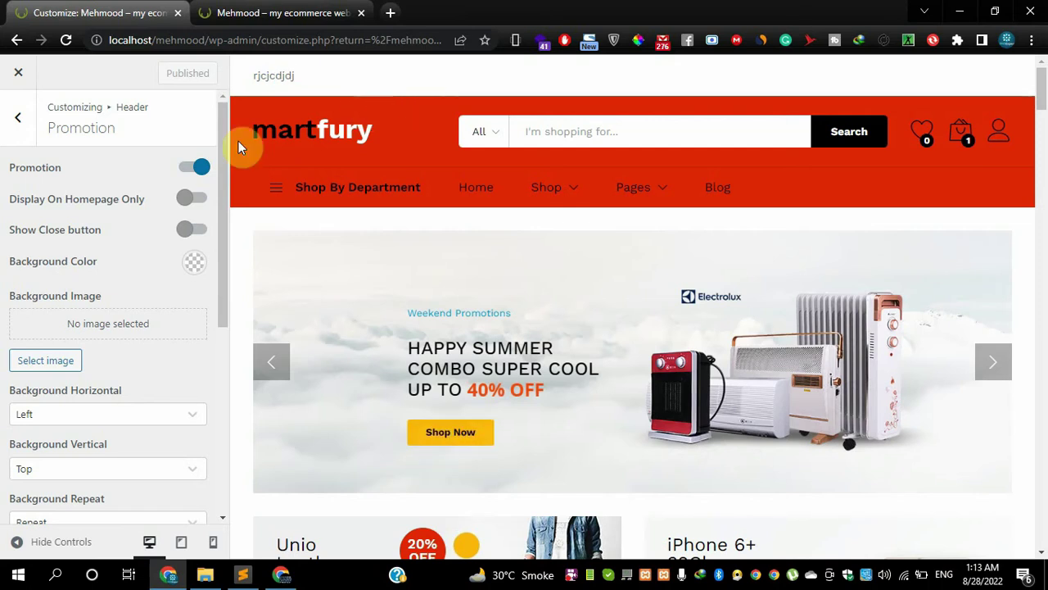
click(194, 169)
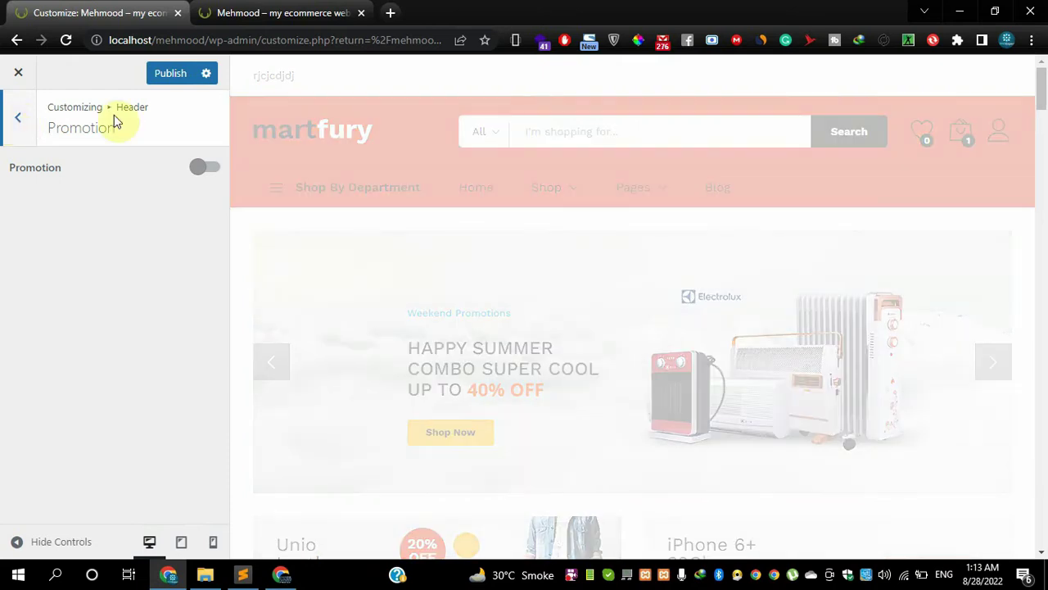
- Review the Logo section's width, height and margin settings
click(20, 124)
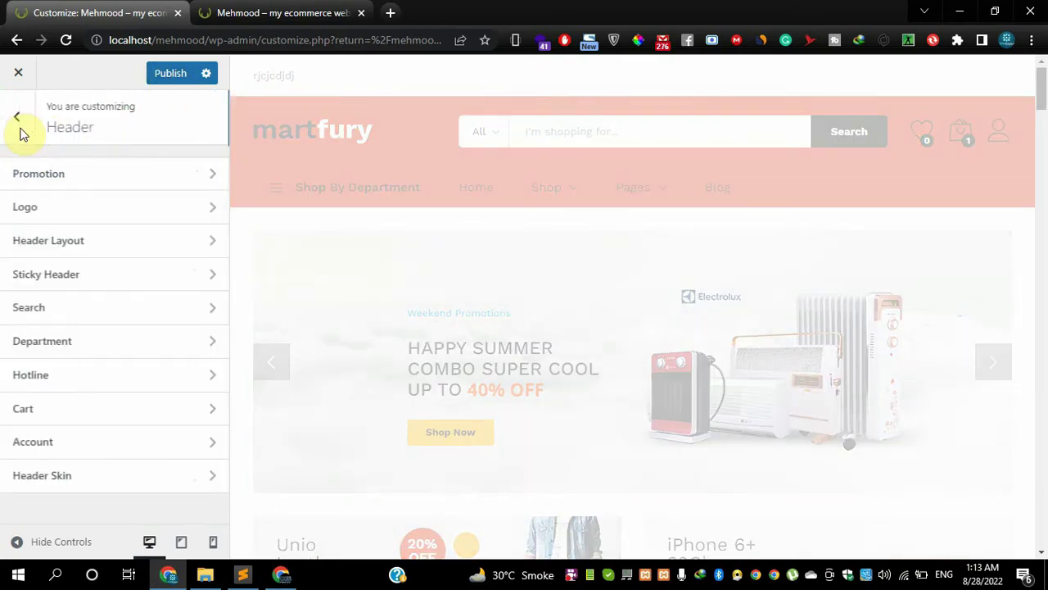
click(75, 216)
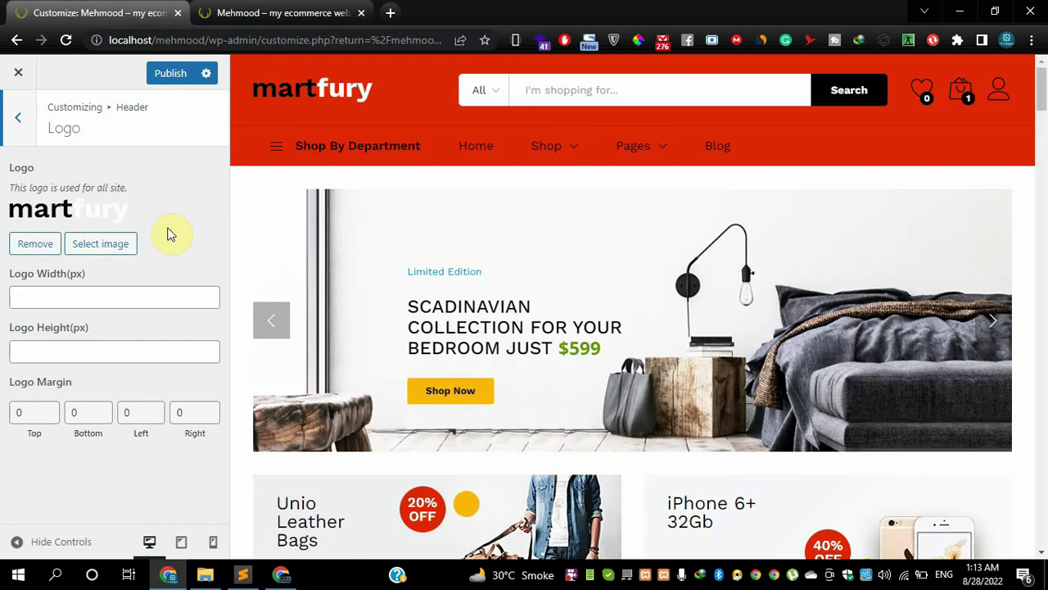
click(120, 298)
click(119, 350)
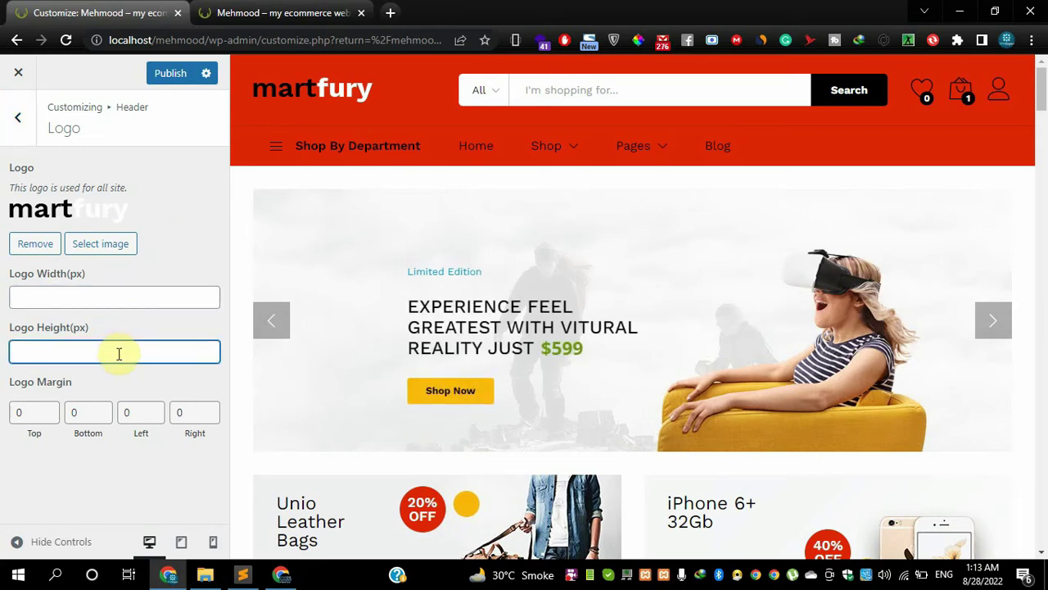
click(134, 463)
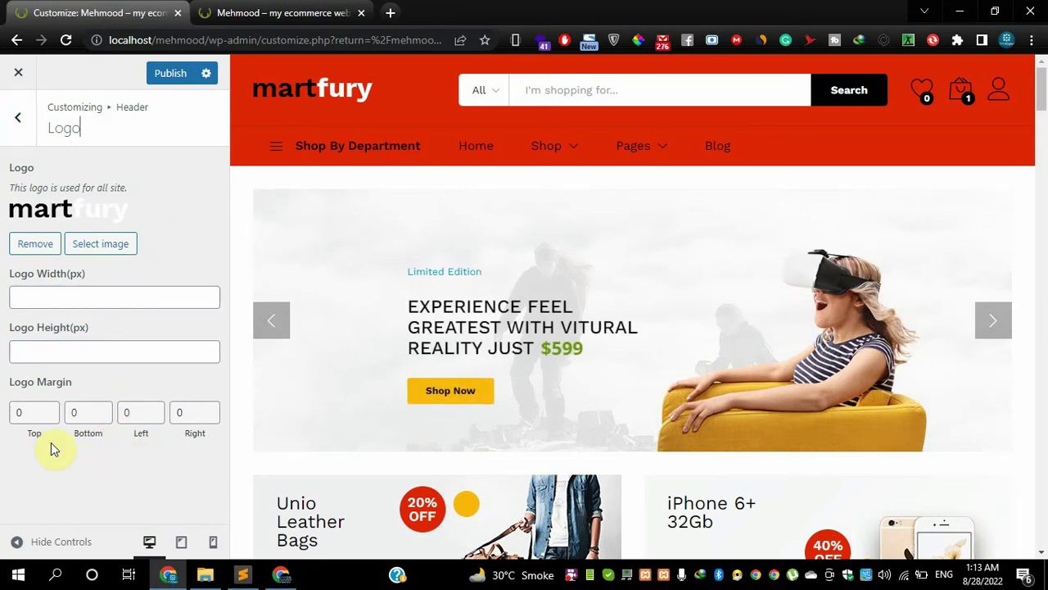
click(196, 420)
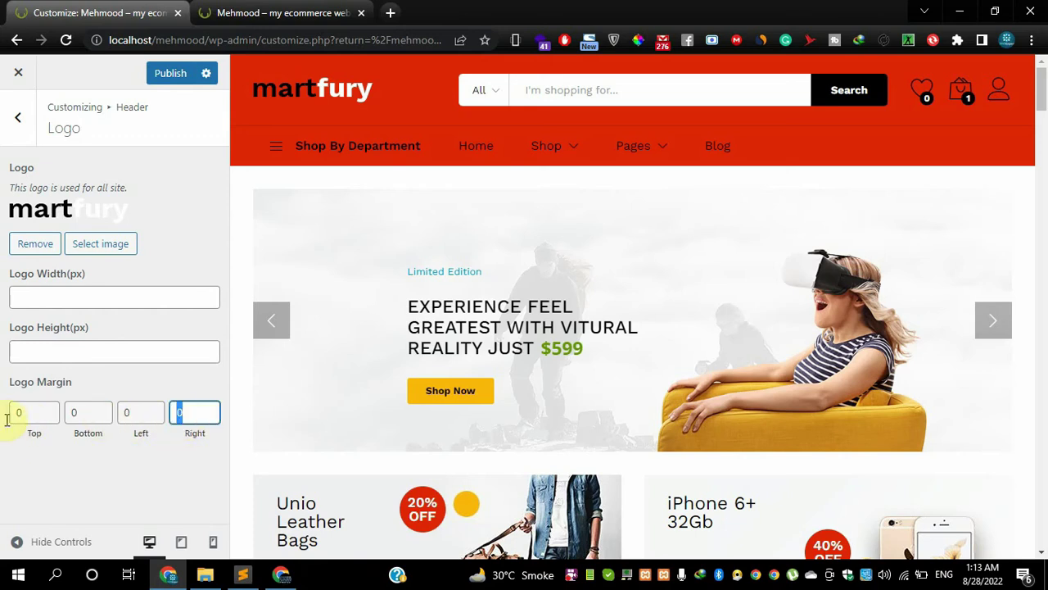
click(84, 470)
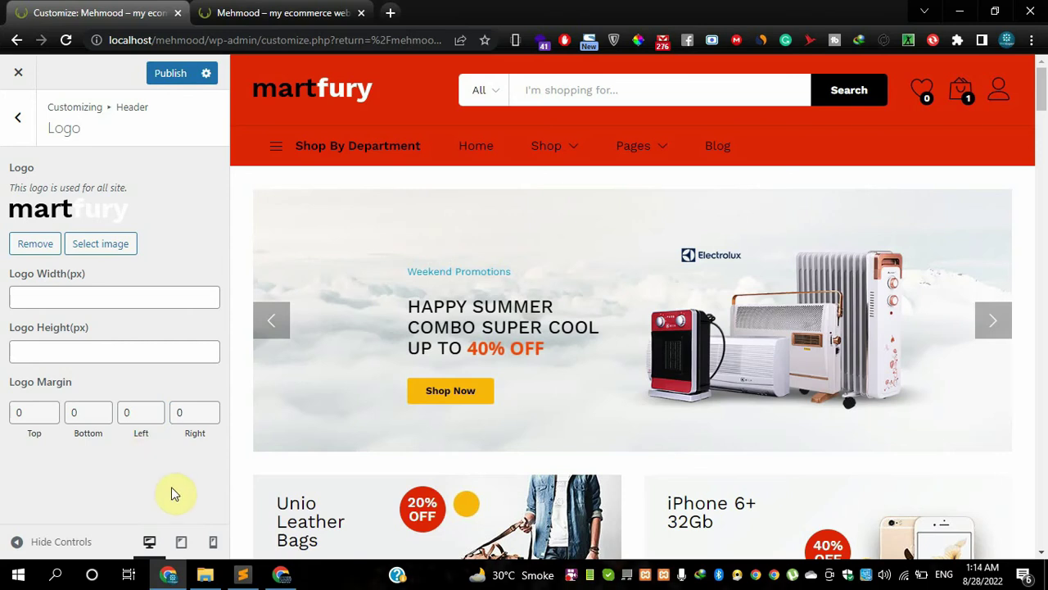
- Preview the site at tablet, mobile and desktop widths, then return to the Header list
click(179, 542)
click(212, 542)
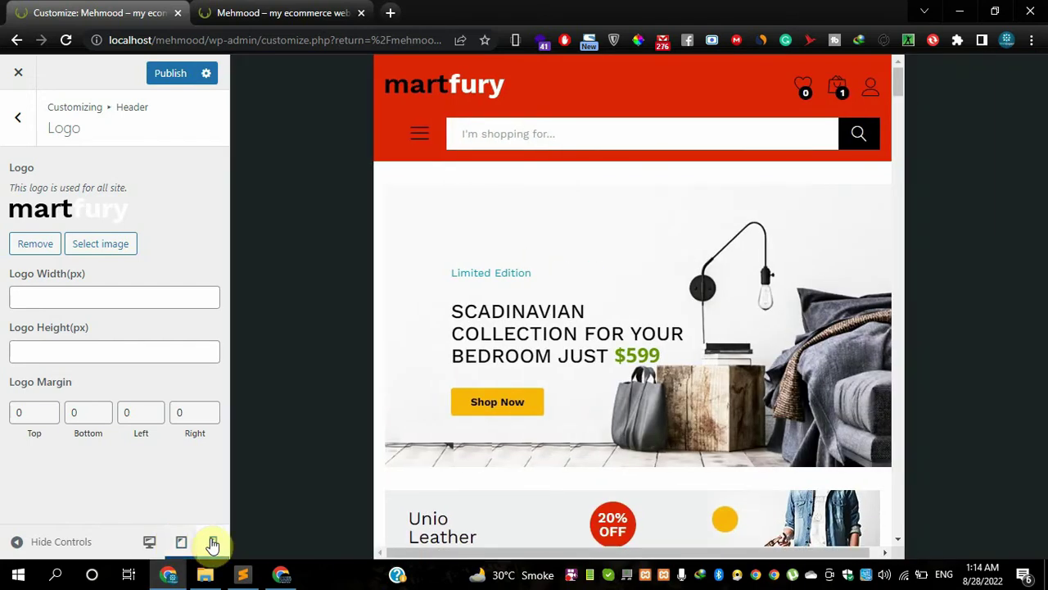
click(181, 542)
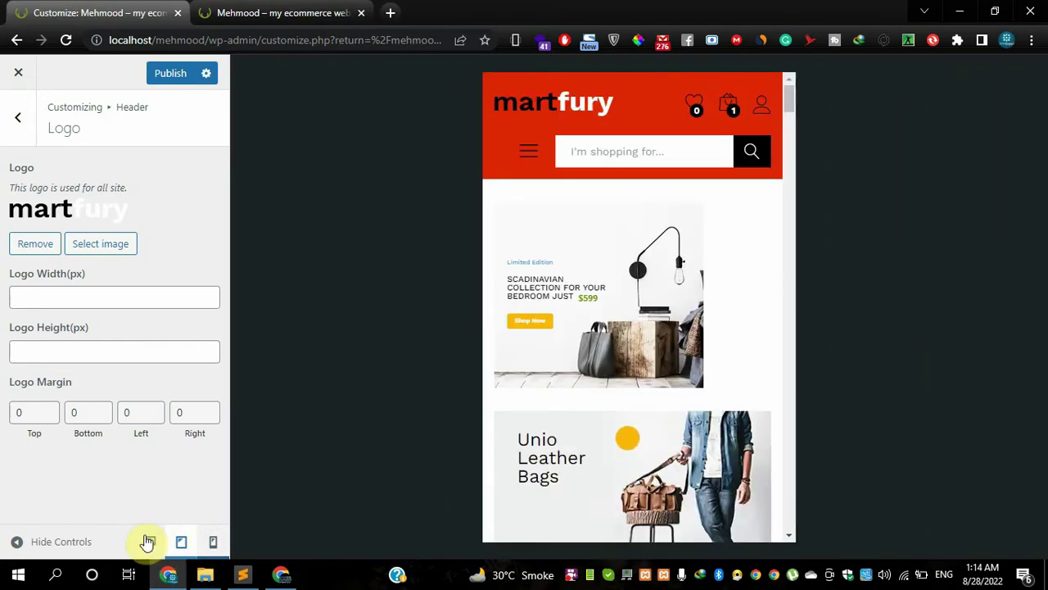
click(148, 542)
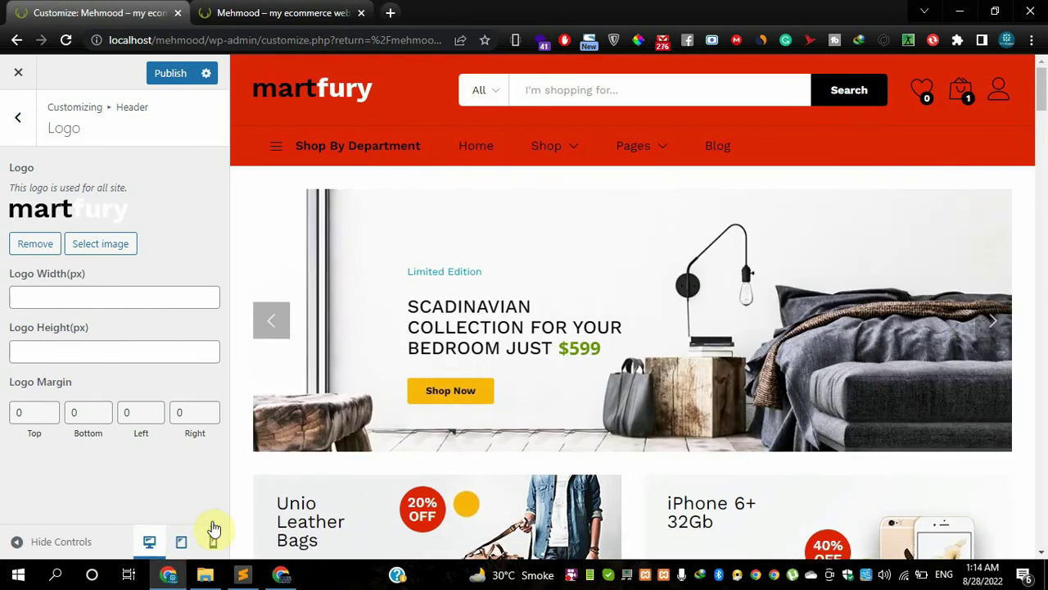
click(19, 119)
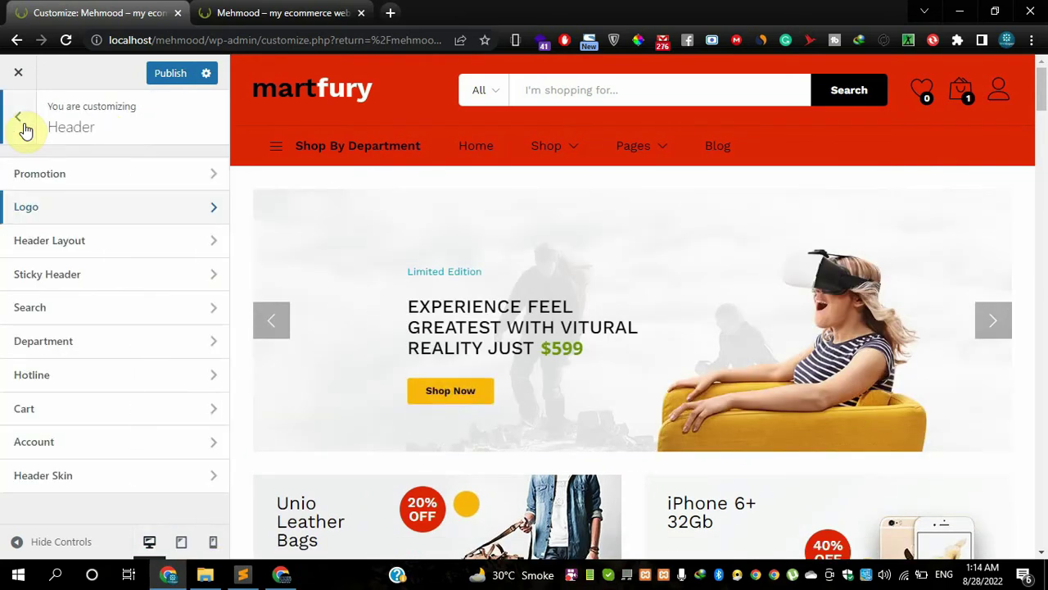
- Switch the Header Layout to Header 6 to try it
click(67, 247)
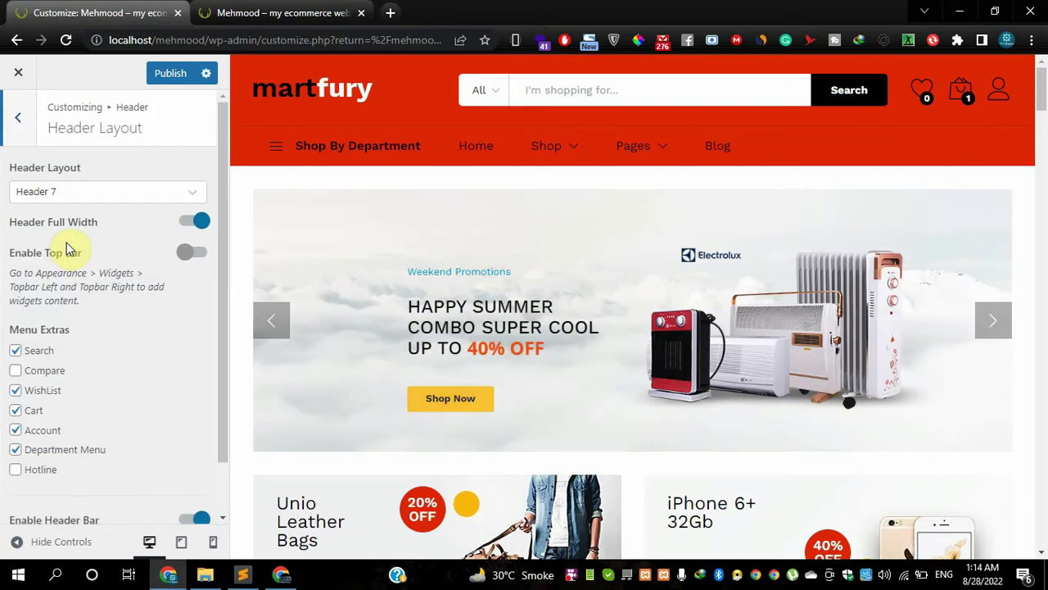
click(70, 195)
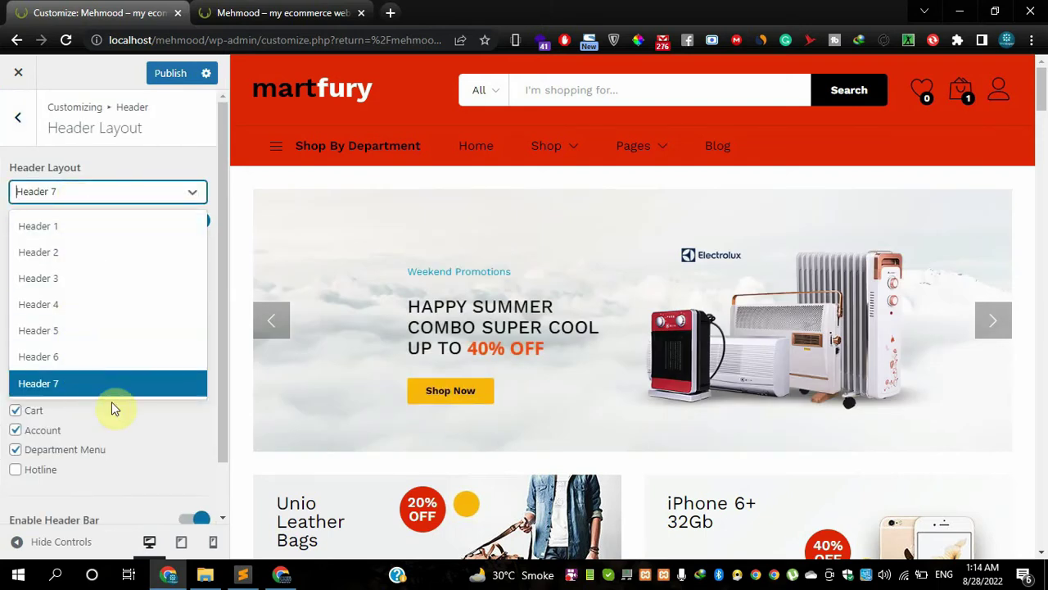
click(136, 412)
click(93, 197)
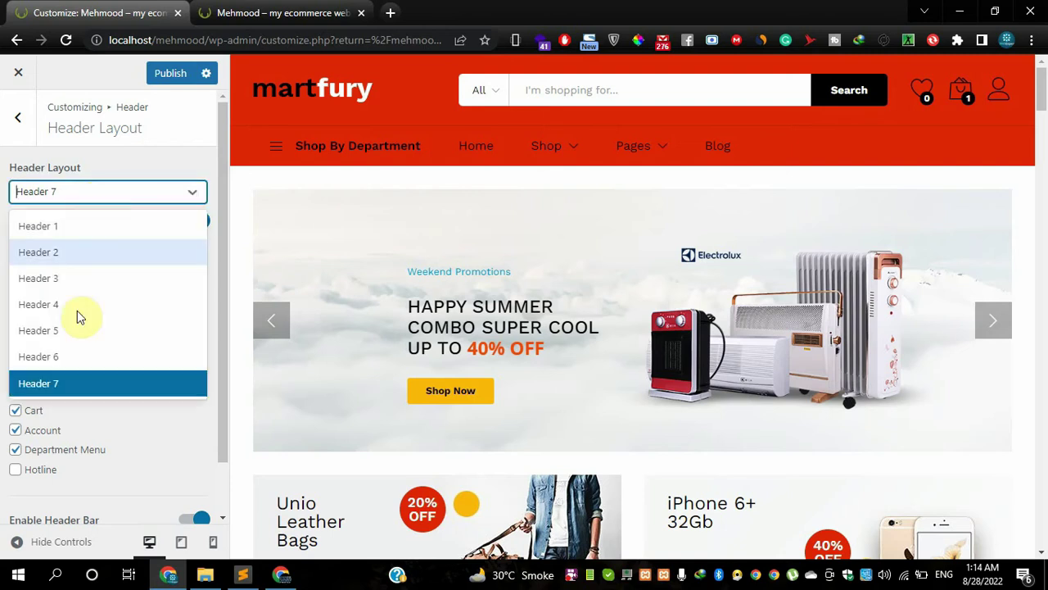
click(77, 357)
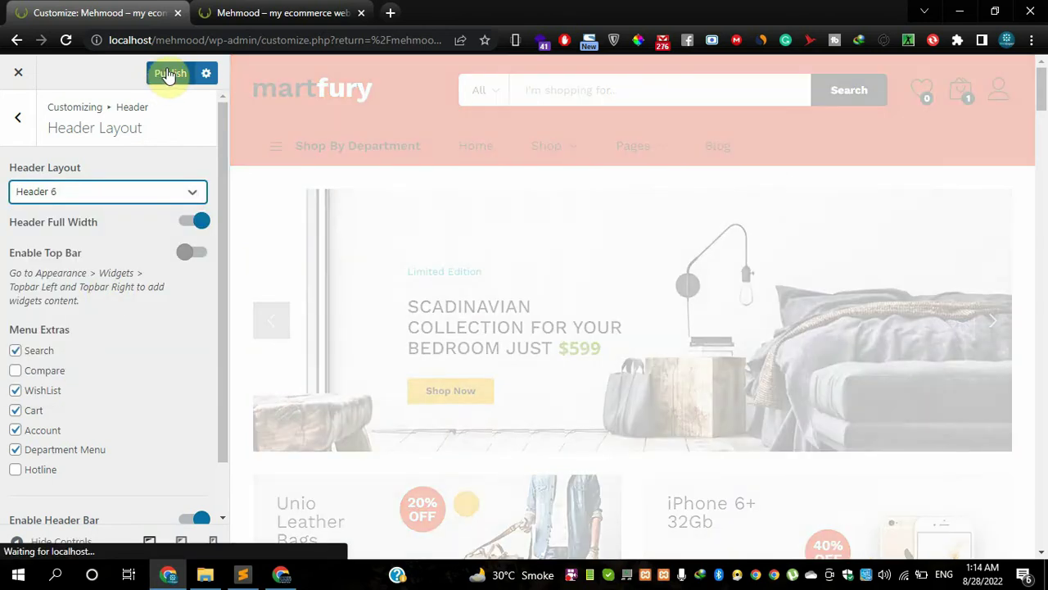
click(87, 194)
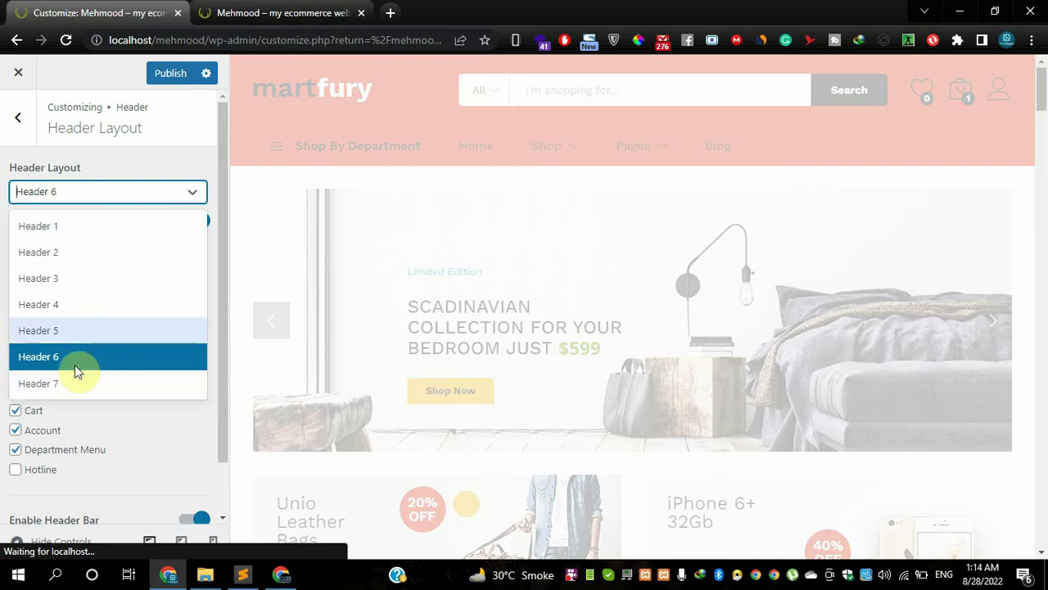
click(141, 416)
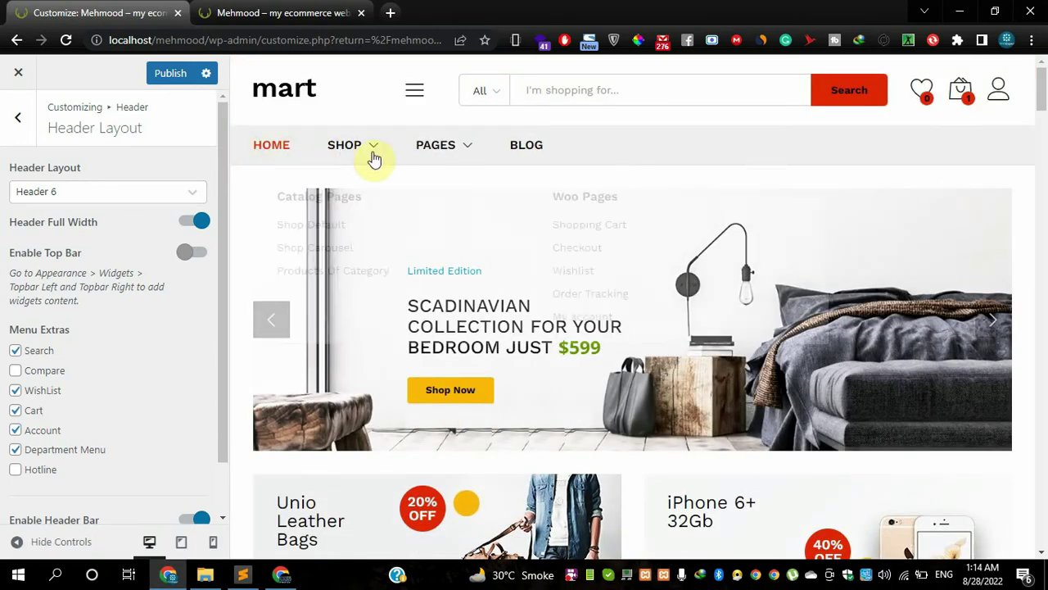
- Switch the Header Layout back to Header 7 and publish it
click(119, 200)
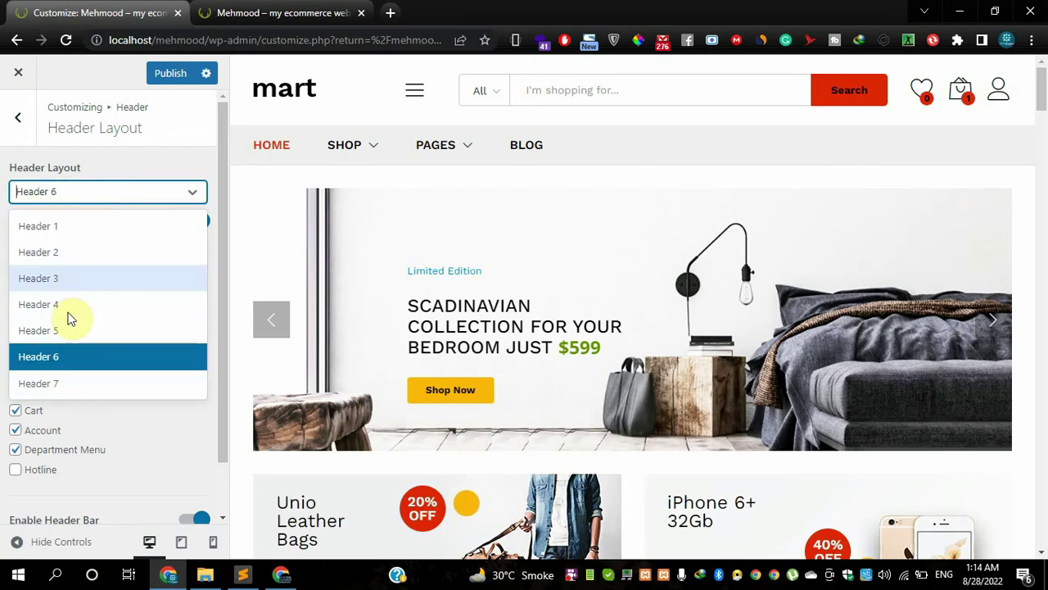
click(70, 392)
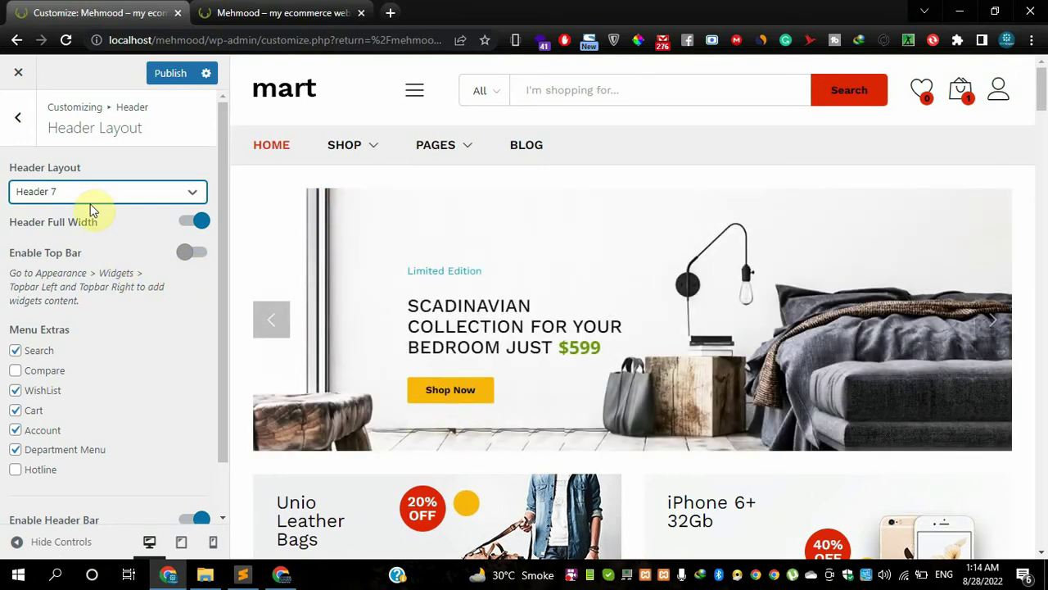
click(170, 75)
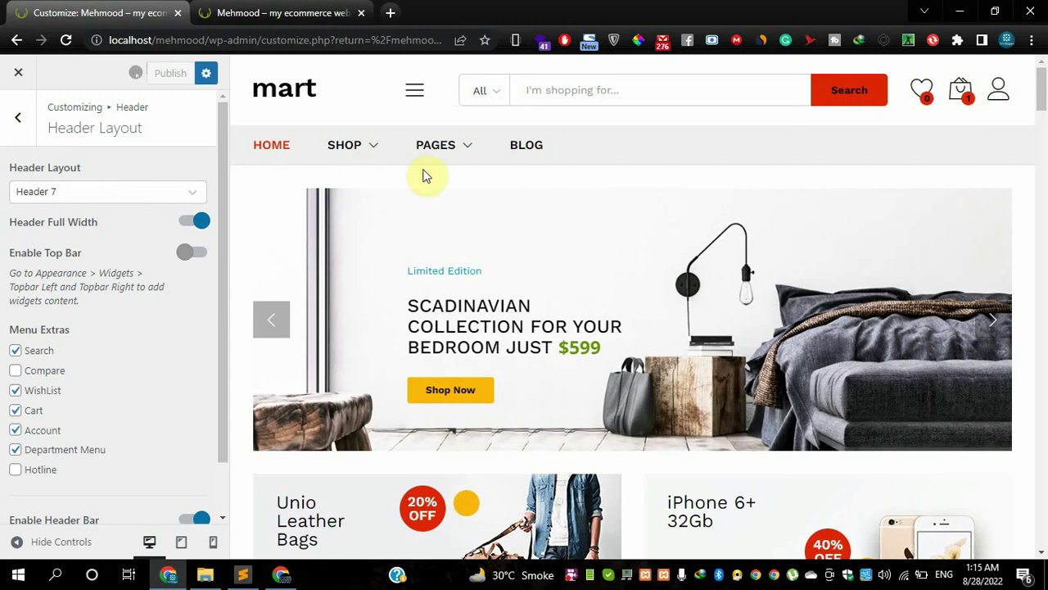
click(133, 195)
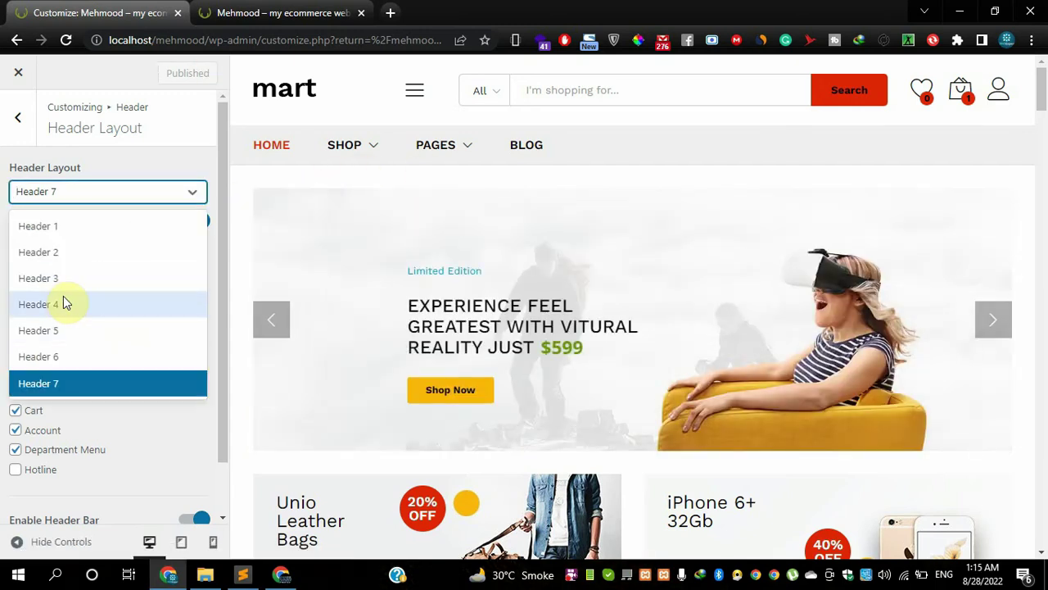
- Choose Header 5, turn Header Full Width off and enable the Top Bar
click(38, 331)
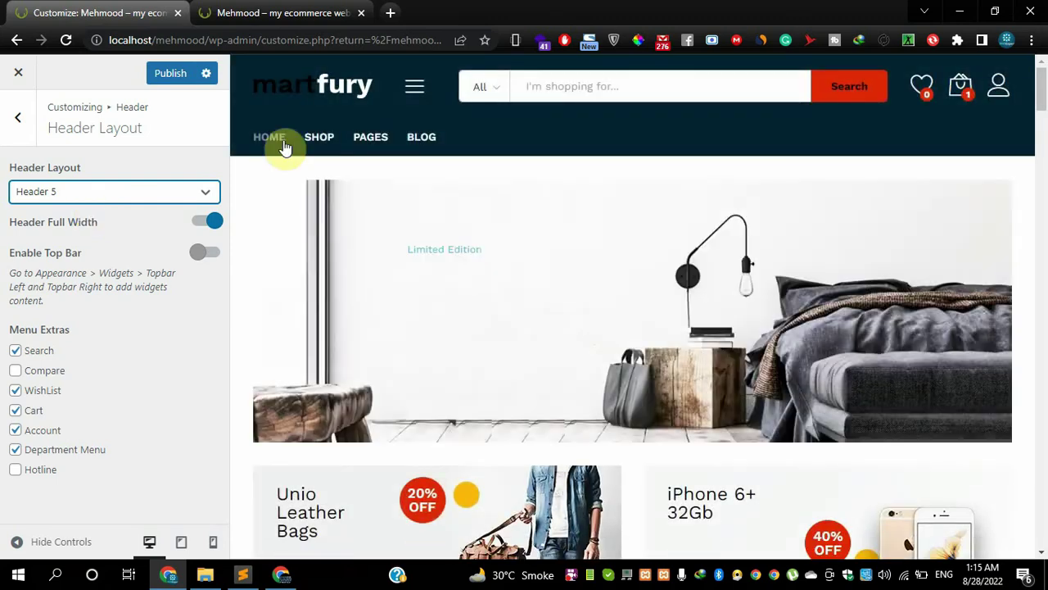
mouse_move(349, 147)
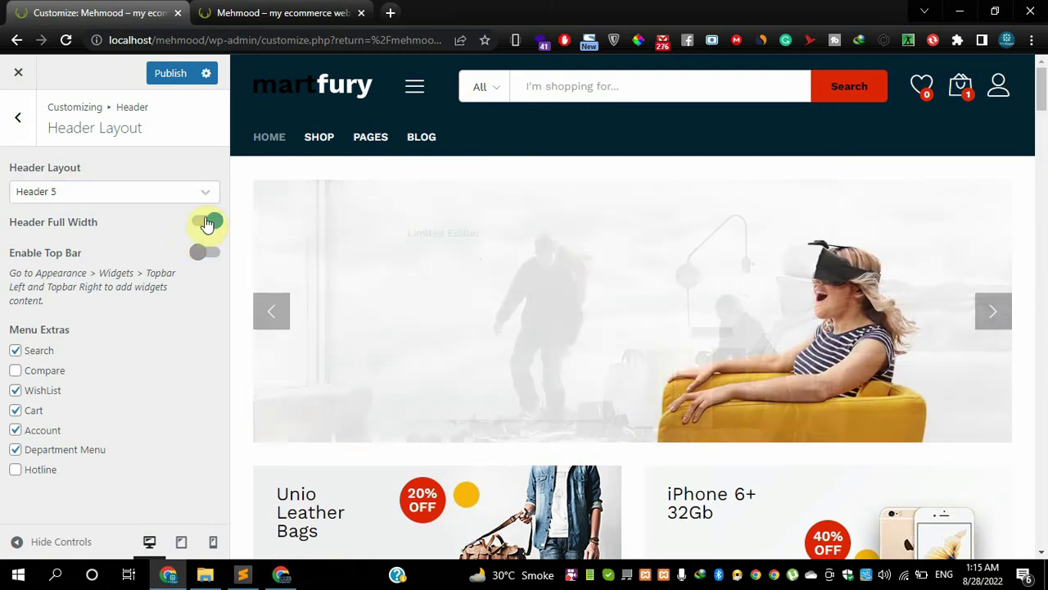
click(208, 223)
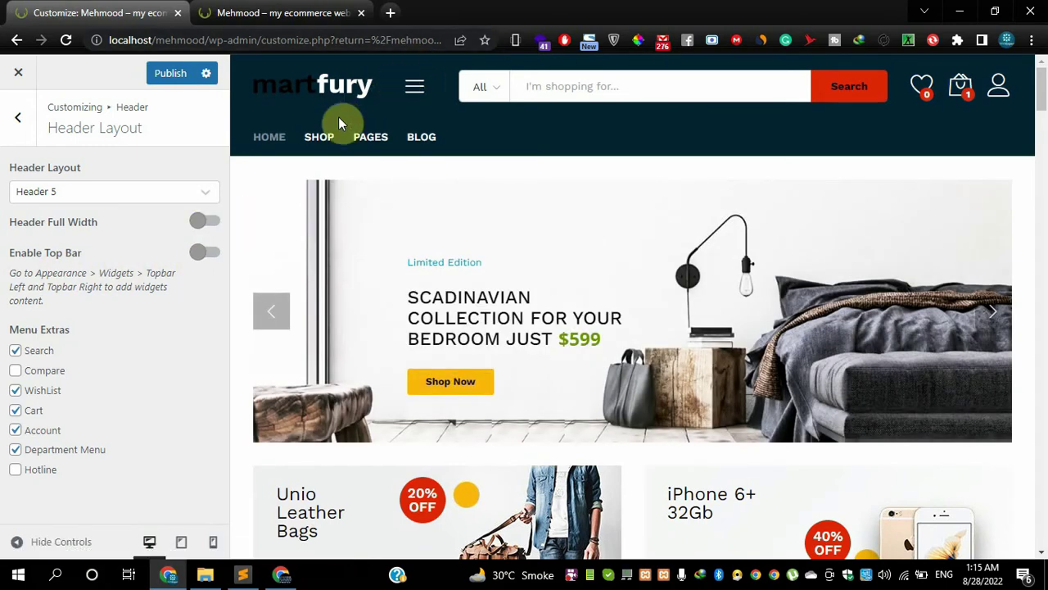
click(207, 255)
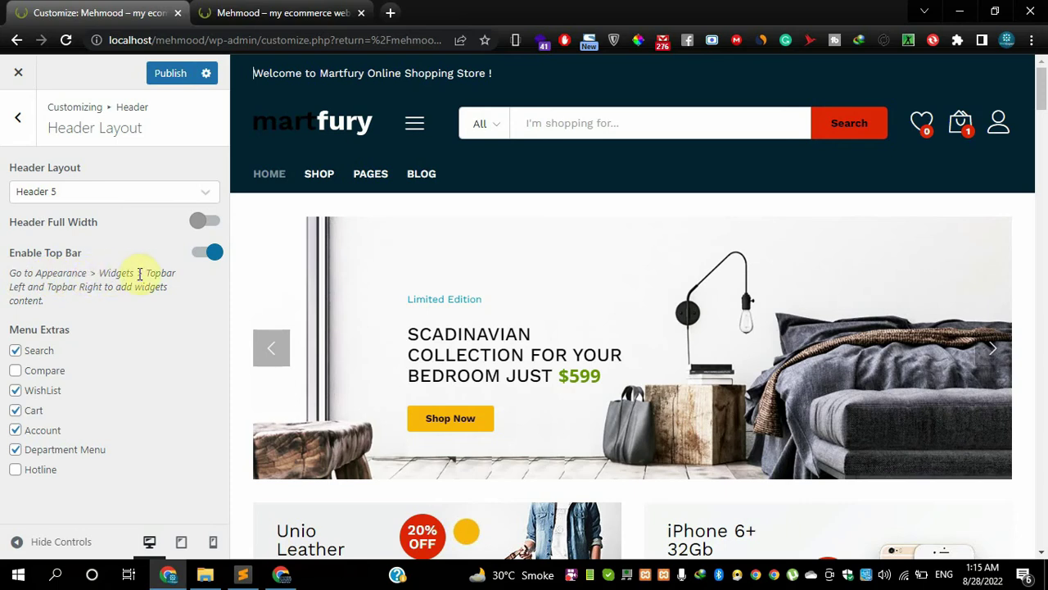
- Confirm the header layout stays Header 5 and inspect the top-bar welcome message
click(65, 193)
click(66, 192)
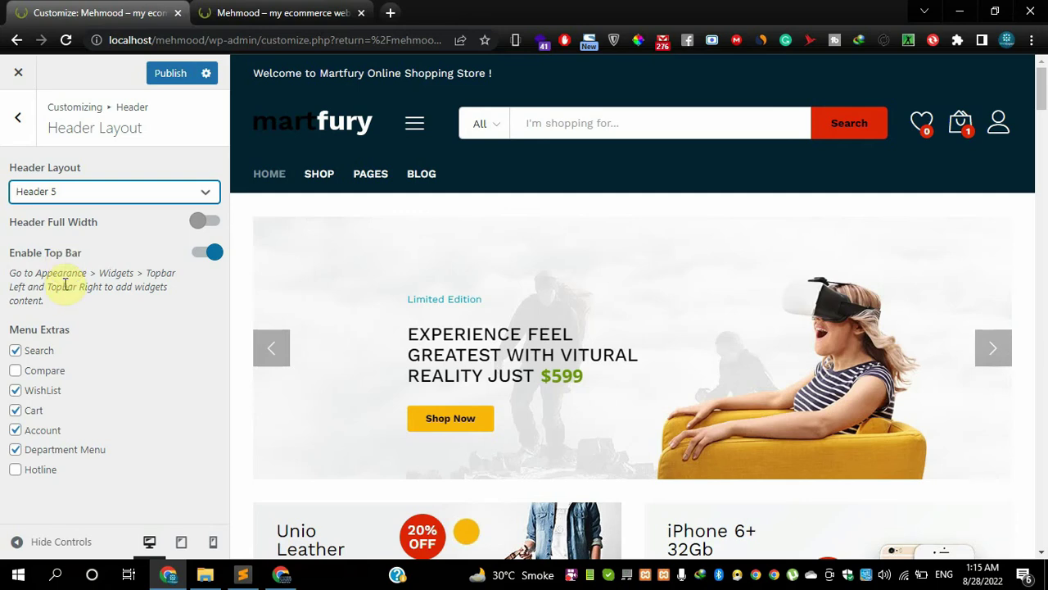
click(85, 197)
click(84, 196)
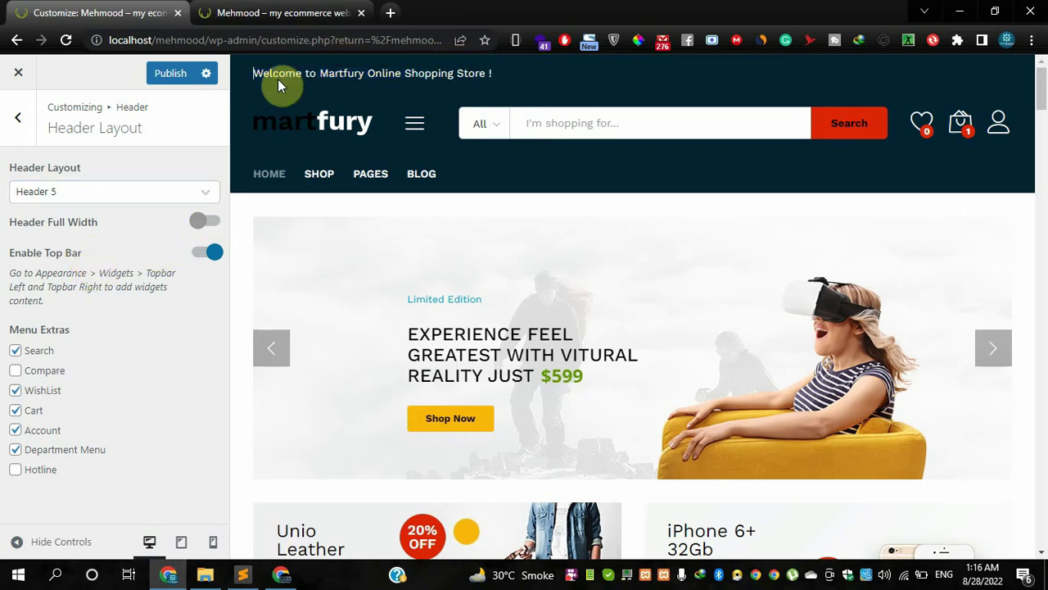
drag(253, 74, 492, 72)
click(503, 78)
- Enable the Compare and Hotline menu extras, then return to the Header sections
click(16, 370)
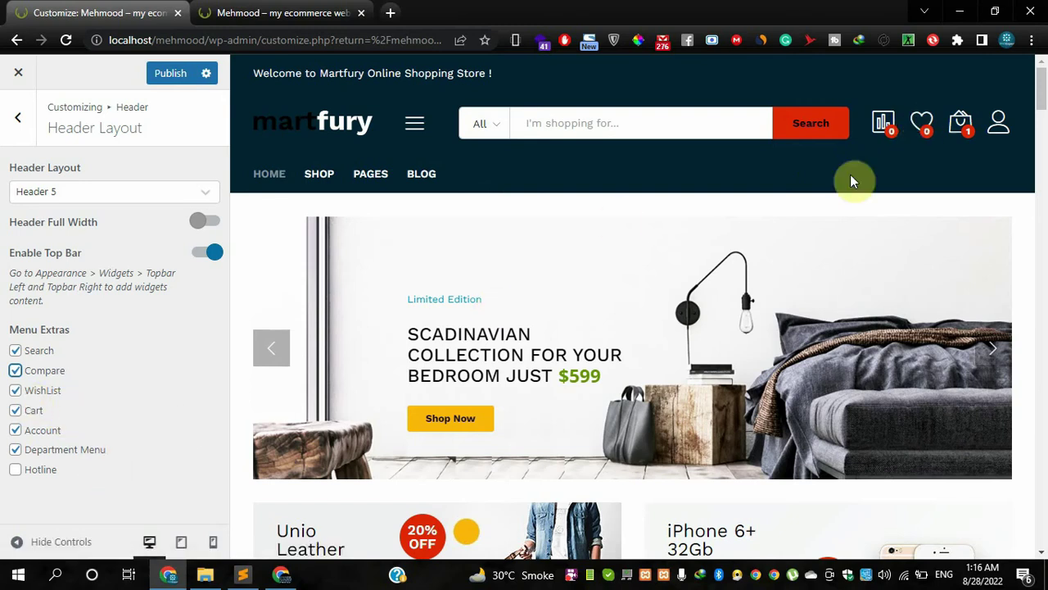
mouse_move(962, 129)
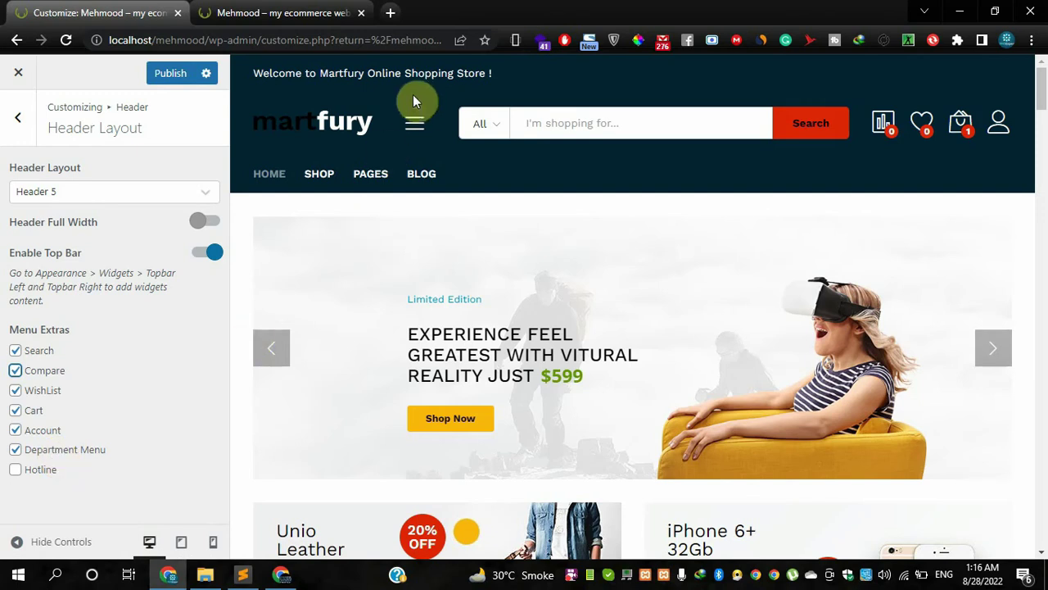
mouse_move(416, 125)
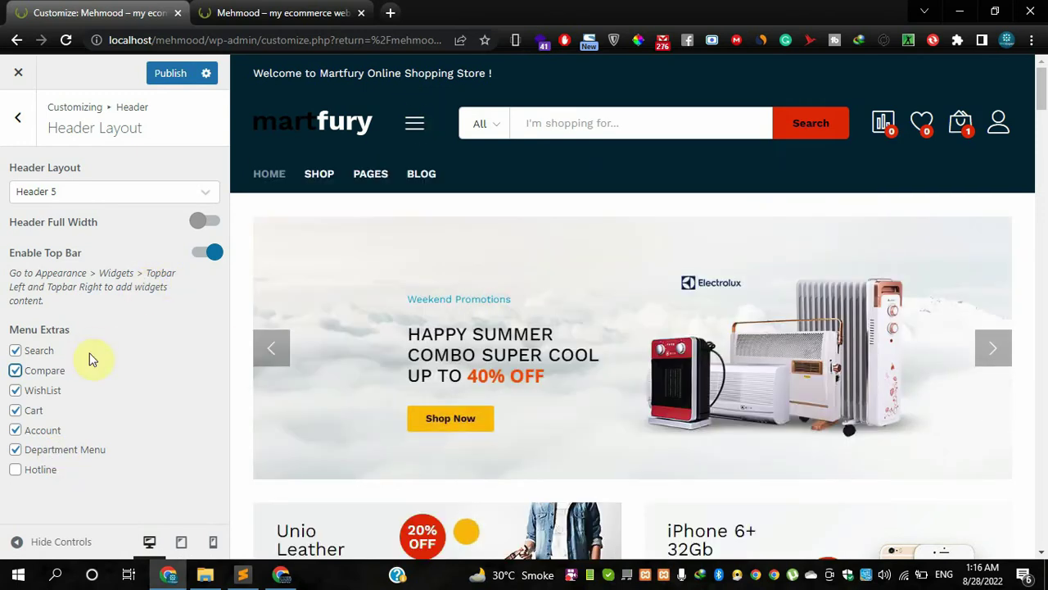
click(17, 471)
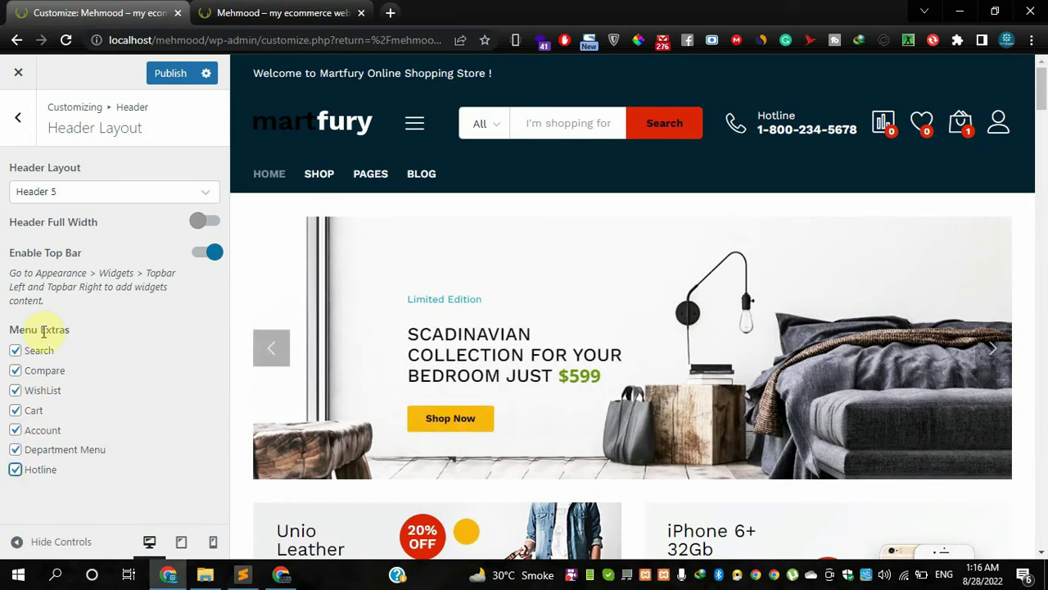
click(25, 129)
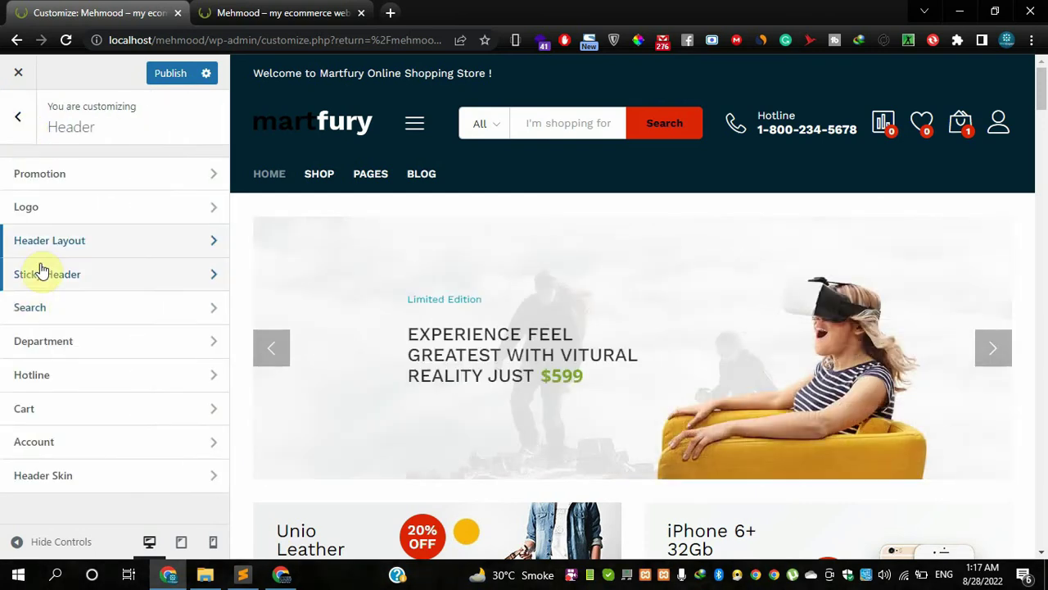
- Leave Sticky Header switched on with Sticky Header Logo off, then return to the Header list
click(41, 271)
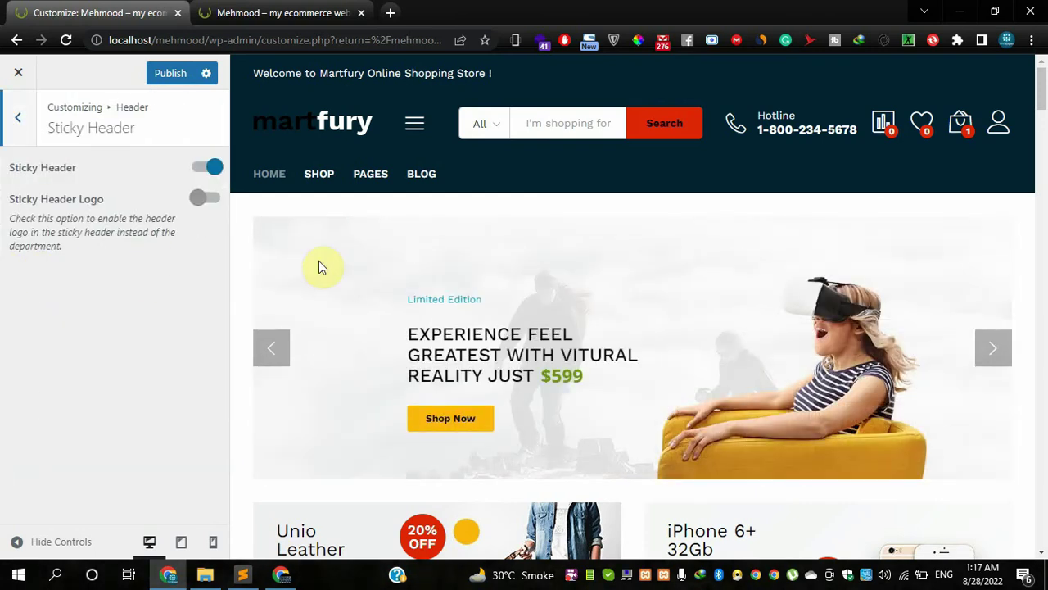
scroll(318, 262, down, 10)
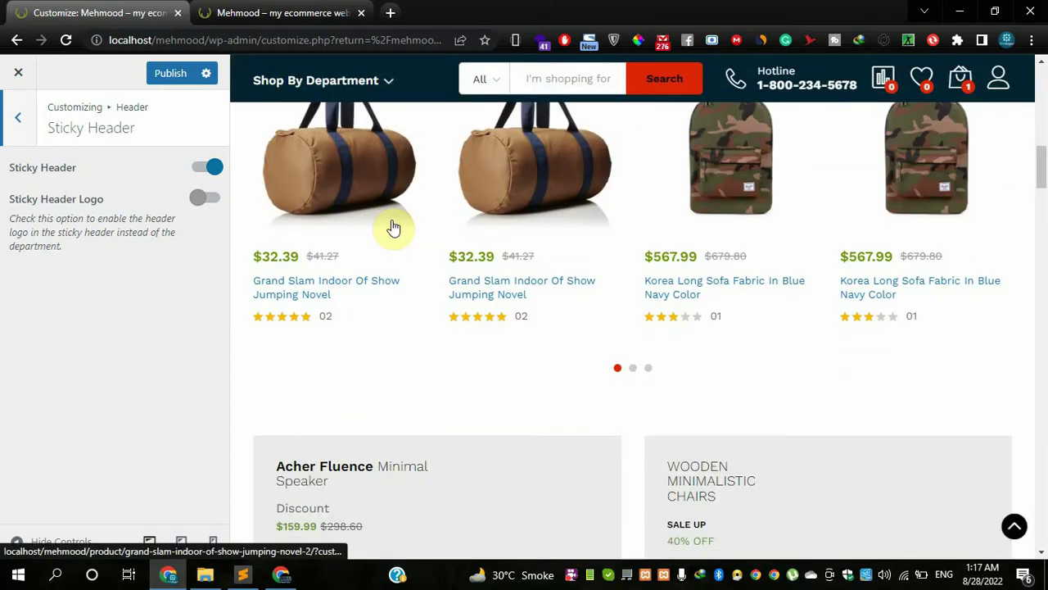
scroll(394, 227, down, 8)
scroll(375, 187, up, 15)
scroll(375, 186, down, 8)
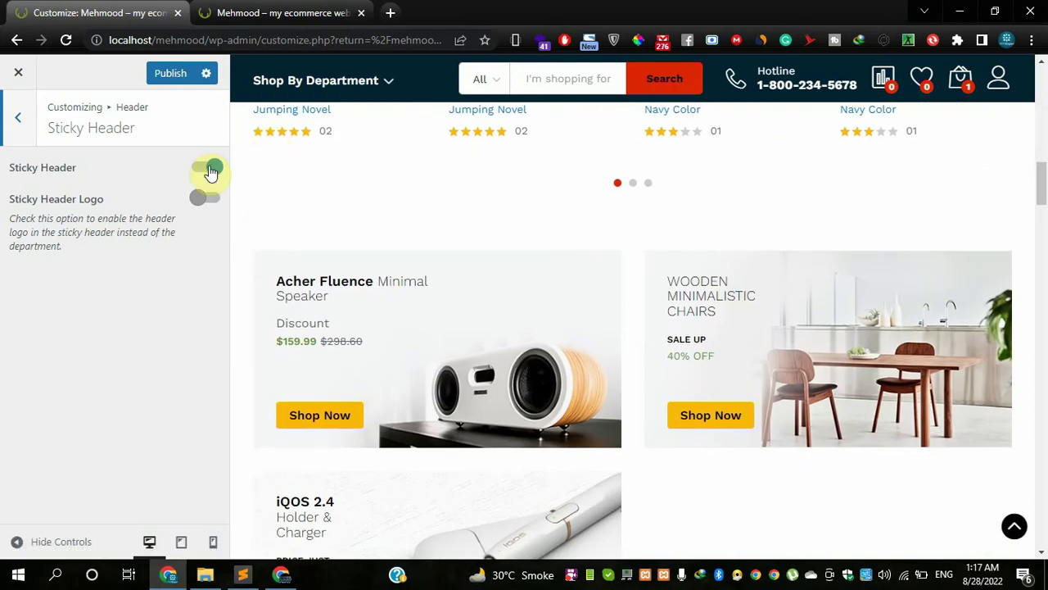
click(211, 169)
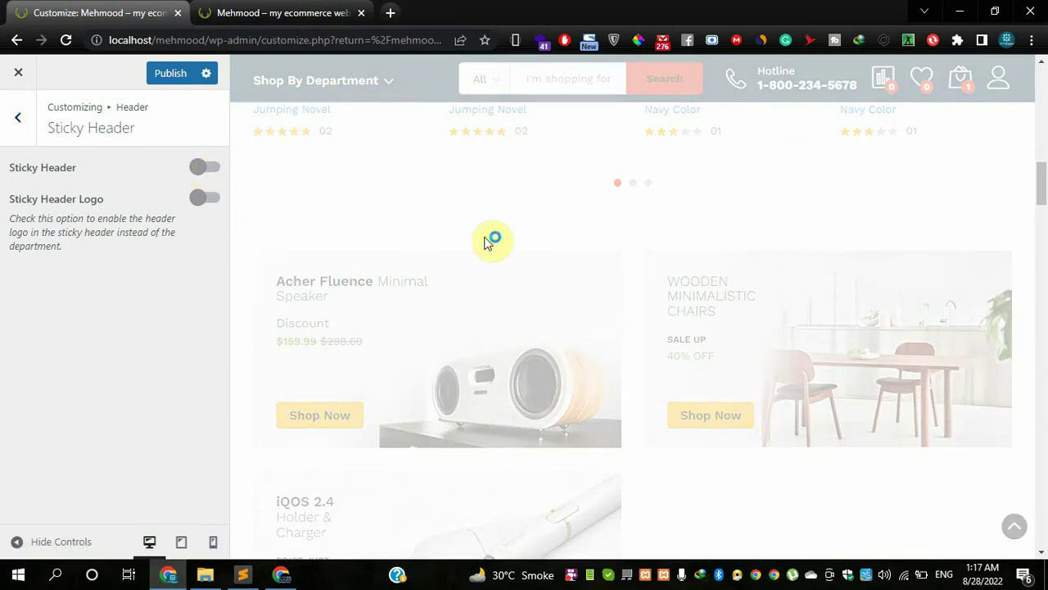
scroll(488, 241, up, 10)
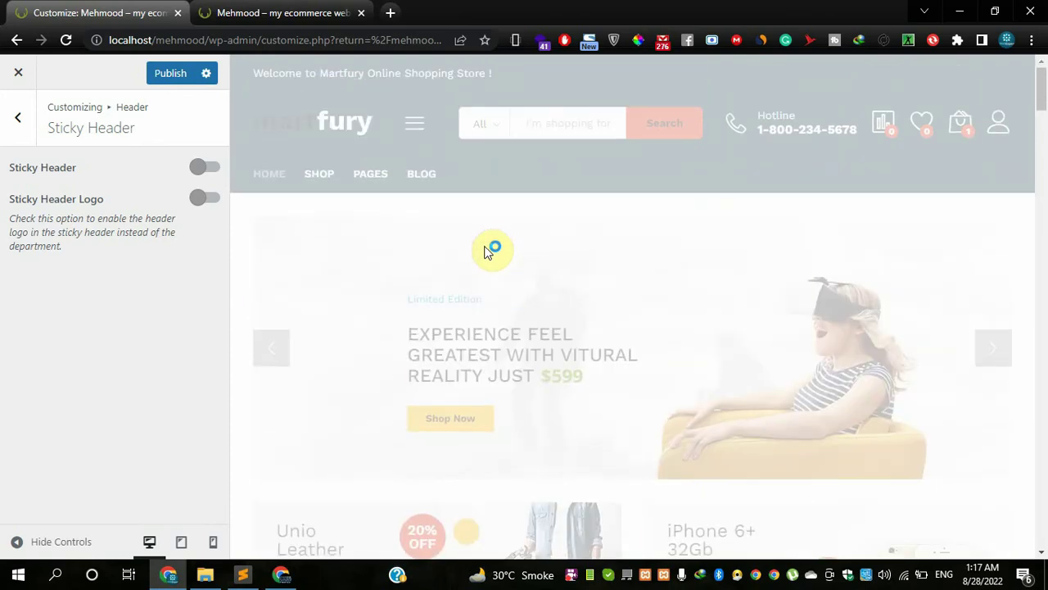
scroll(471, 221, down, 10)
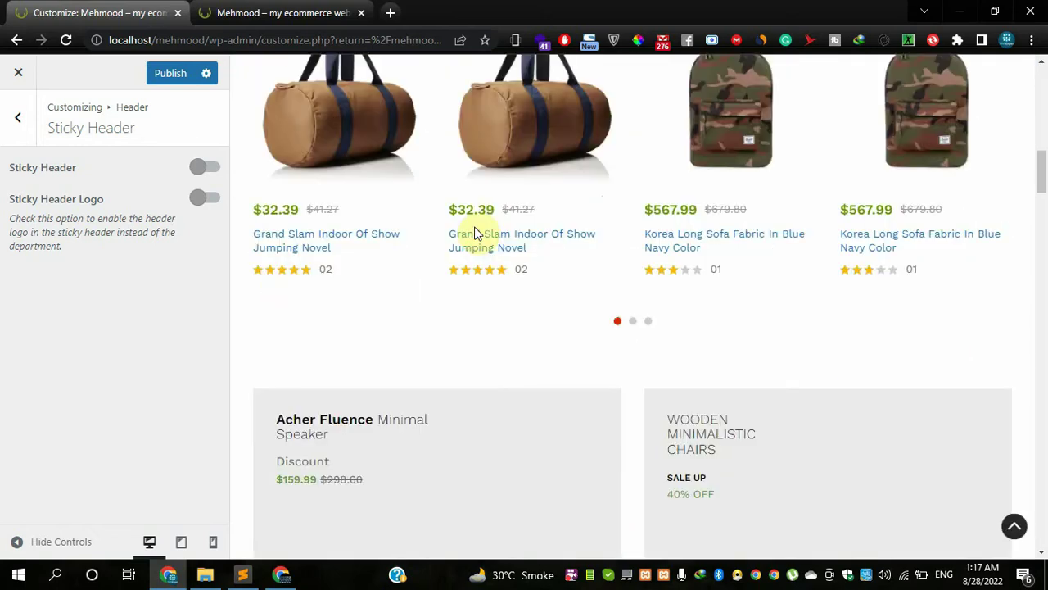
scroll(474, 233, up, 10)
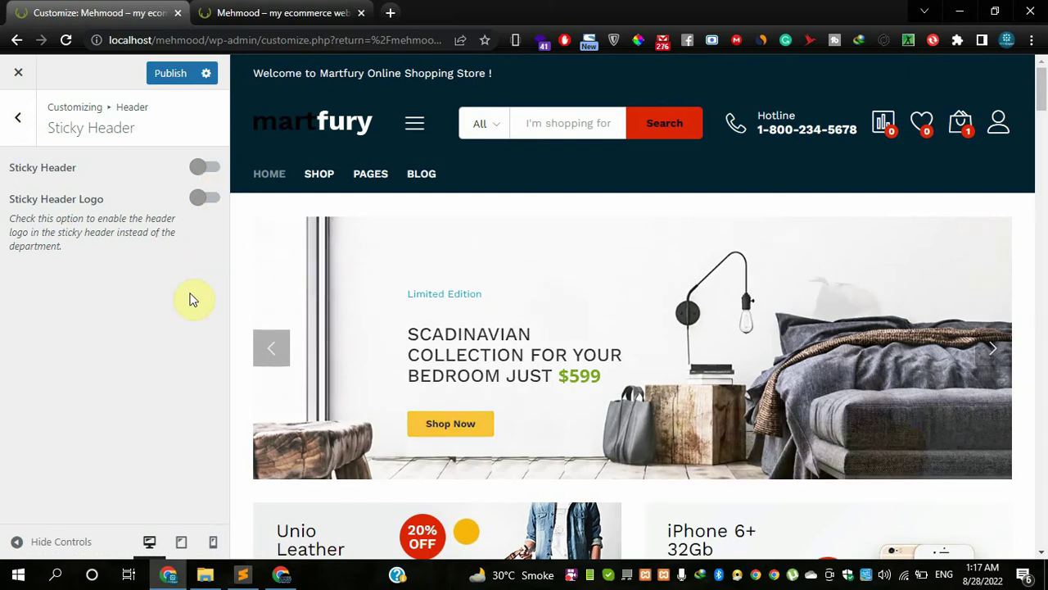
click(205, 199)
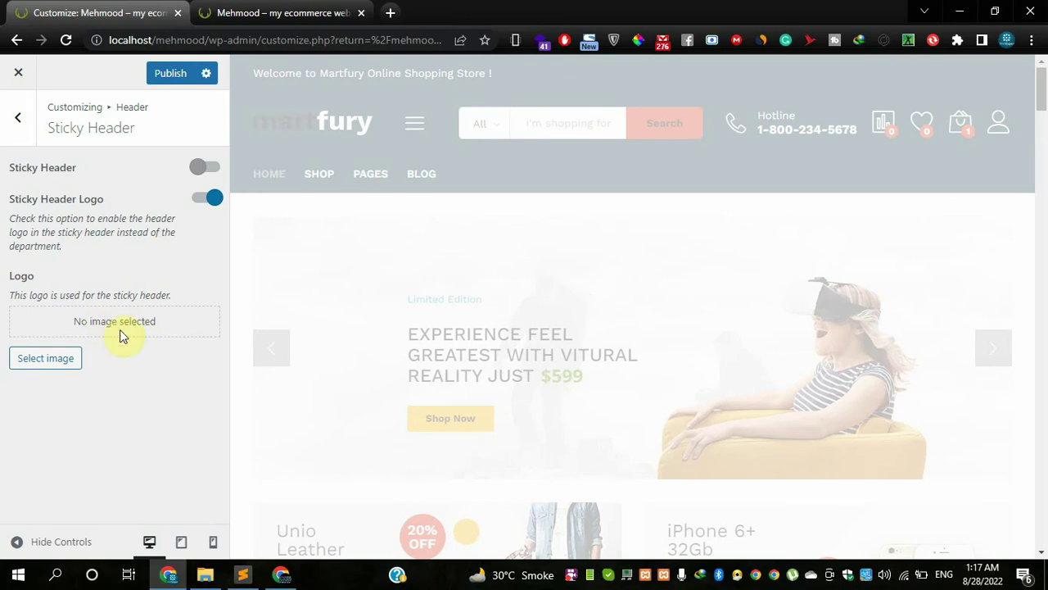
scroll(319, 325, down, 7)
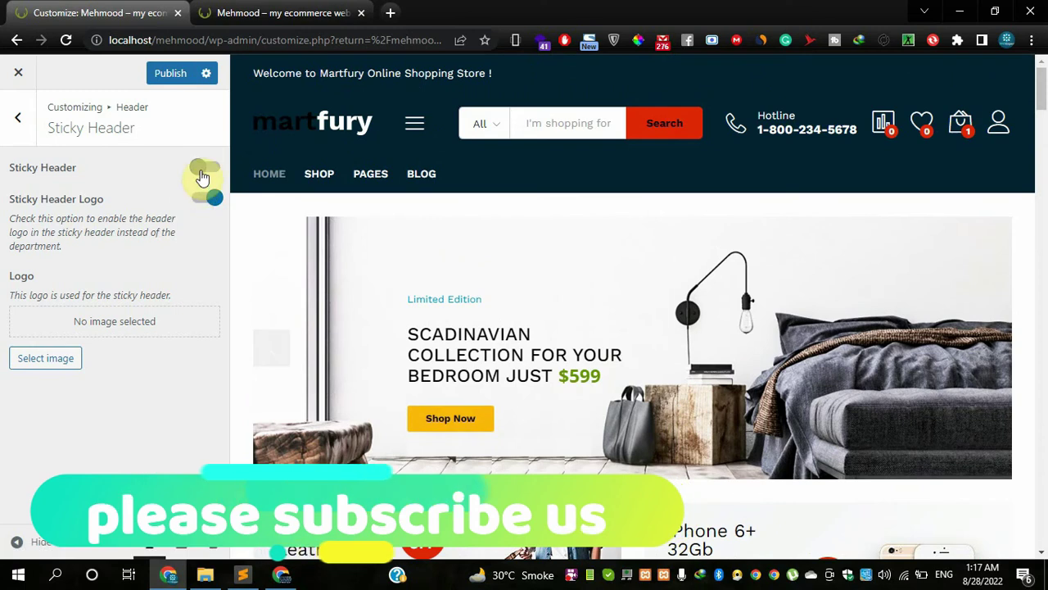
click(205, 167)
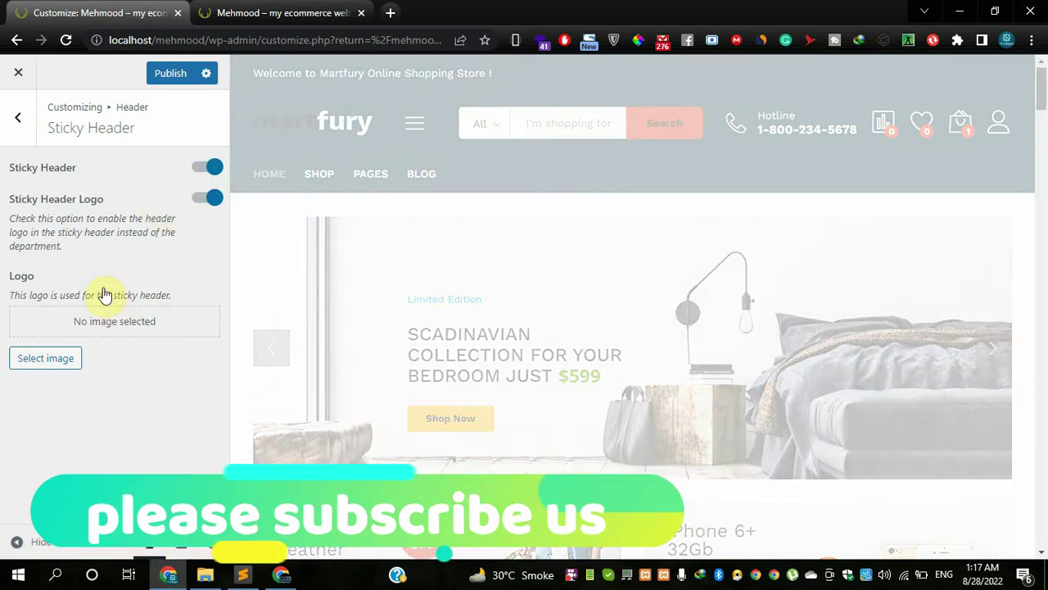
click(197, 206)
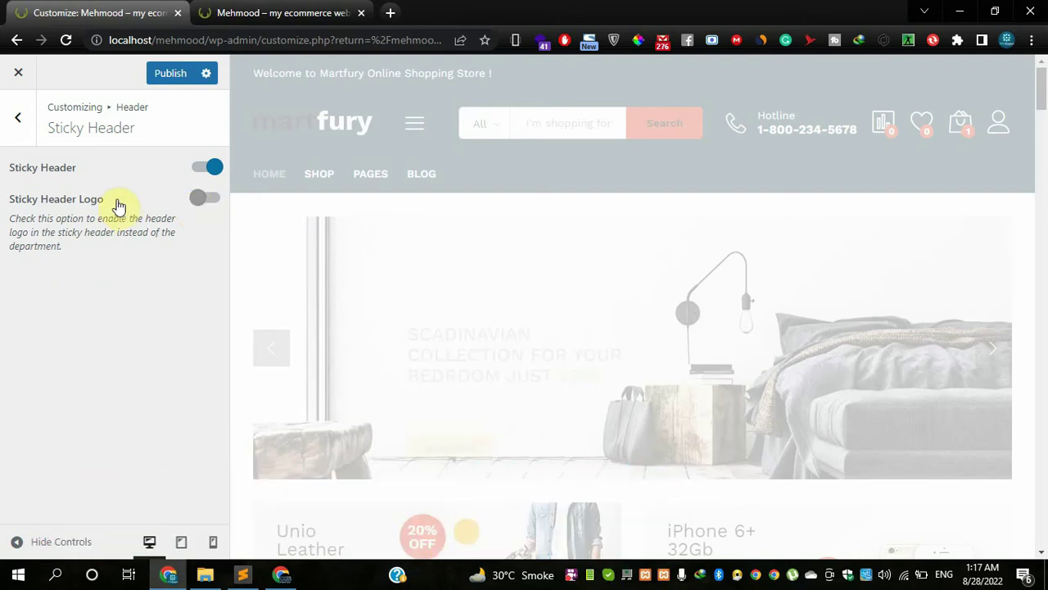
click(16, 129)
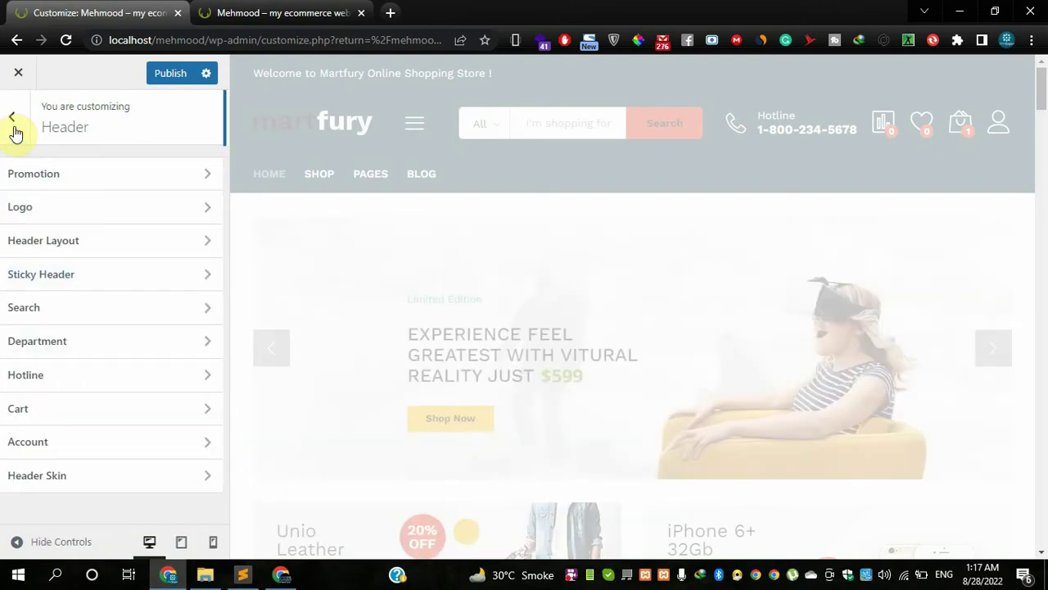
- Set the header search's Search For option to Everything
click(59, 303)
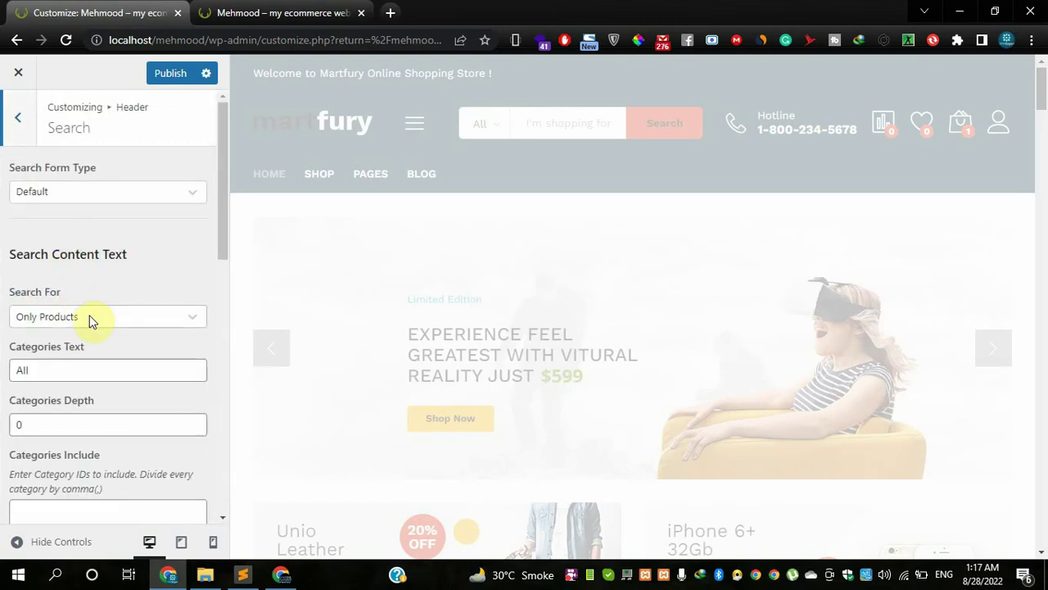
click(91, 322)
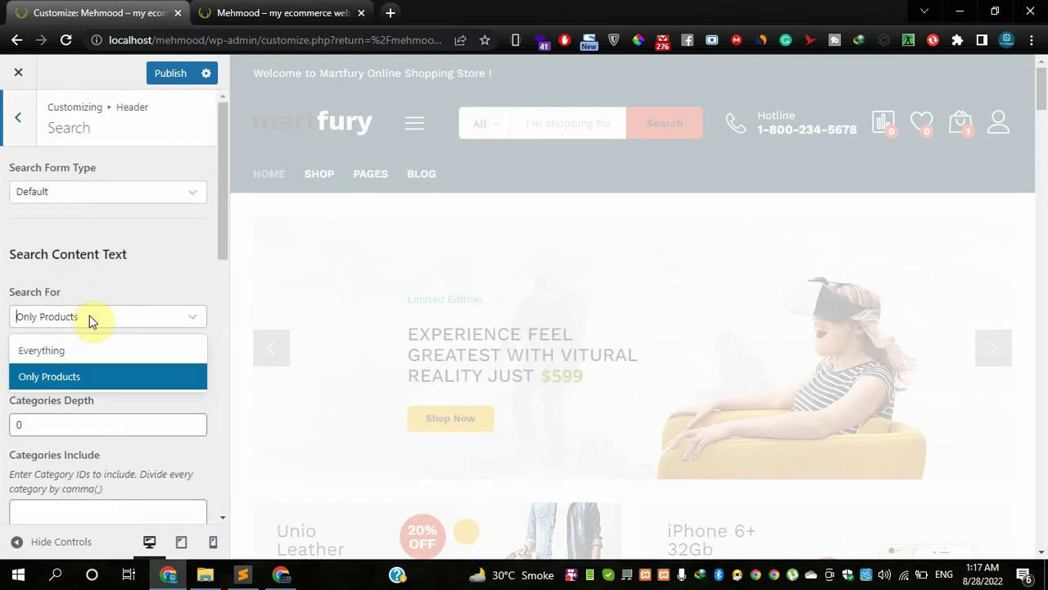
click(87, 318)
click(87, 317)
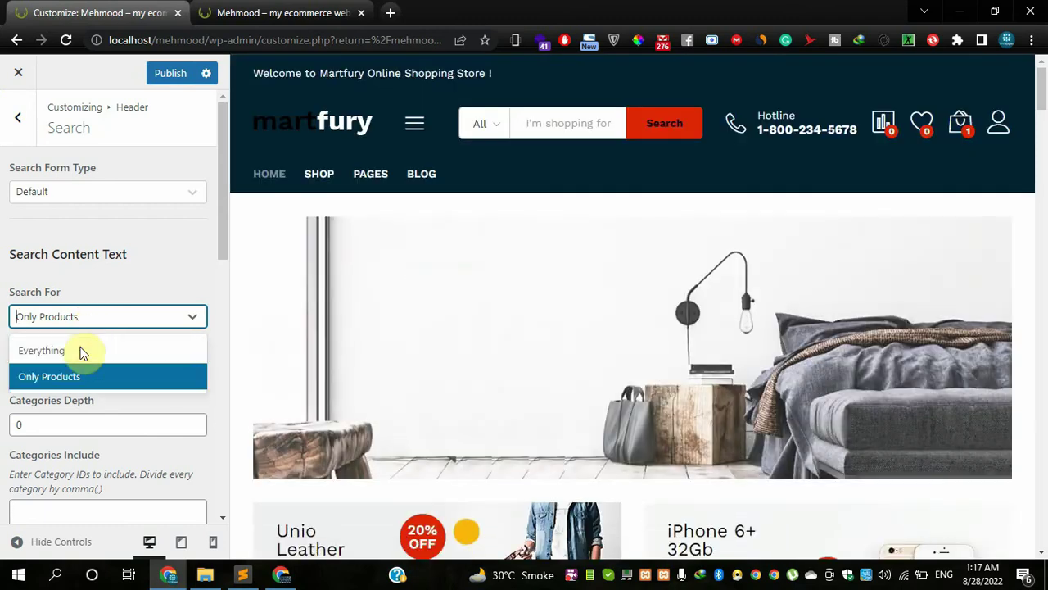
click(81, 358)
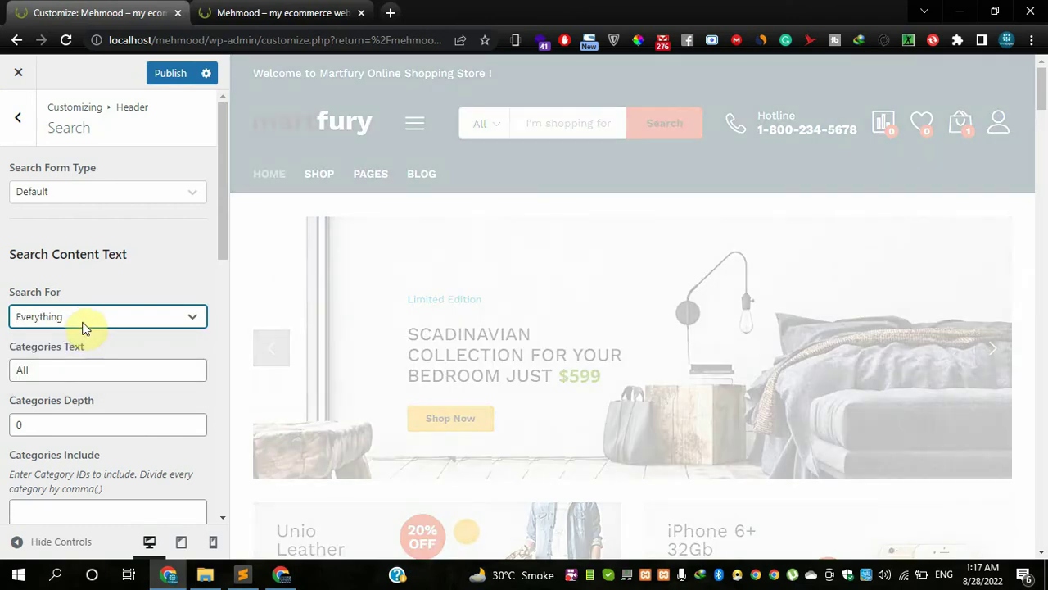
click(82, 326)
click(110, 283)
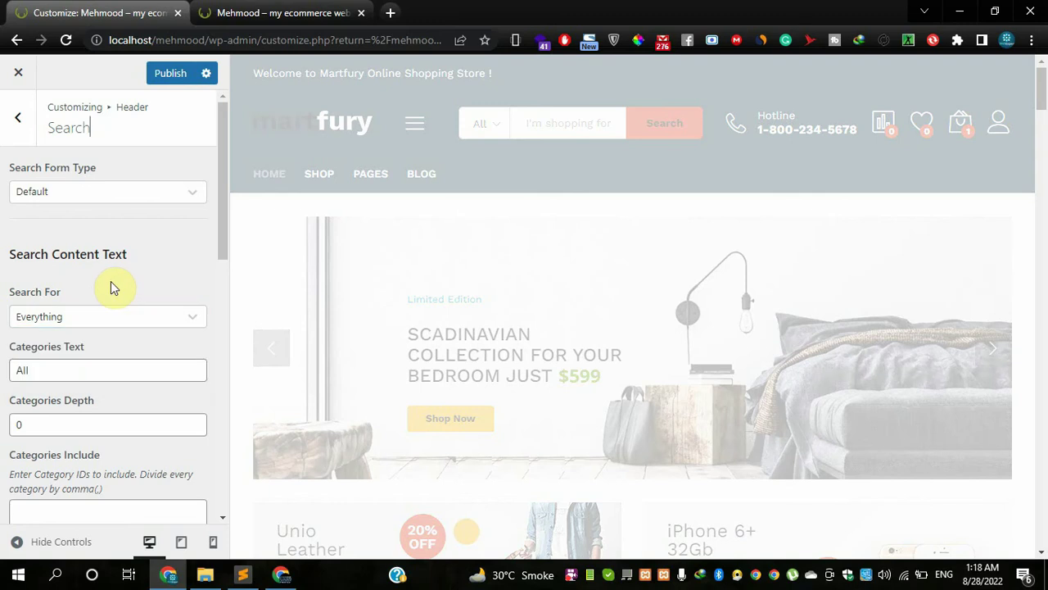
- Review the remaining search fields, including Search Text, then return to the Header list
scroll(110, 281, down, 1)
scroll(113, 348, down, 3)
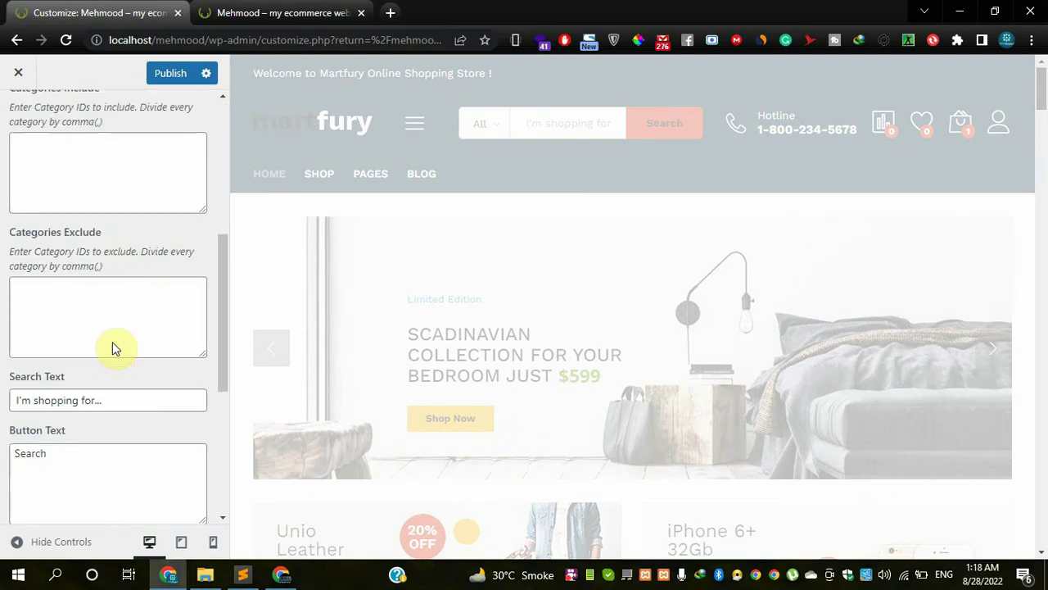
scroll(112, 347, up, 4)
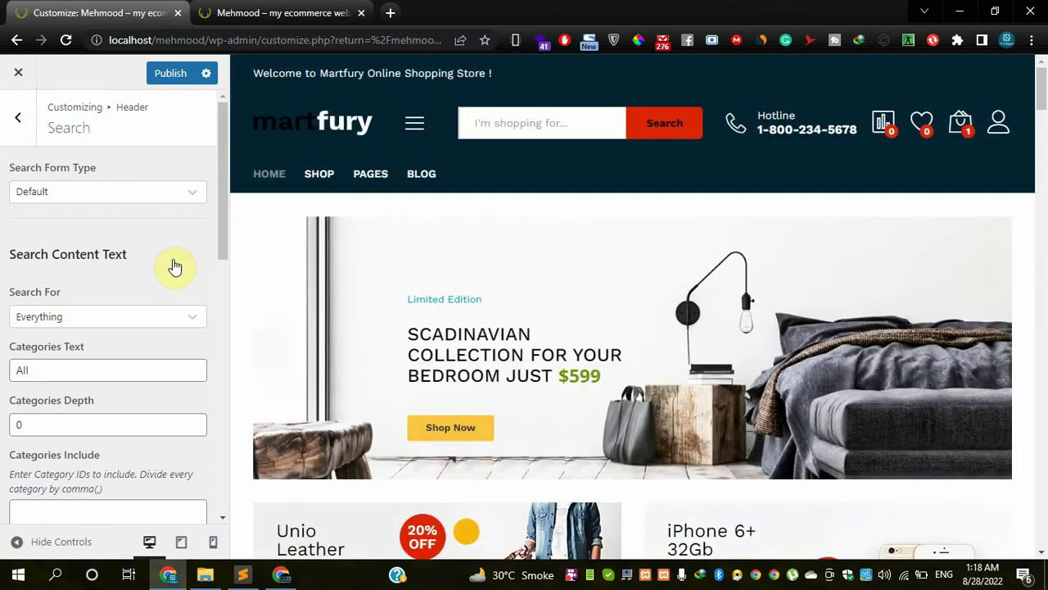
scroll(173, 264, down, 2)
scroll(174, 266, up, 2)
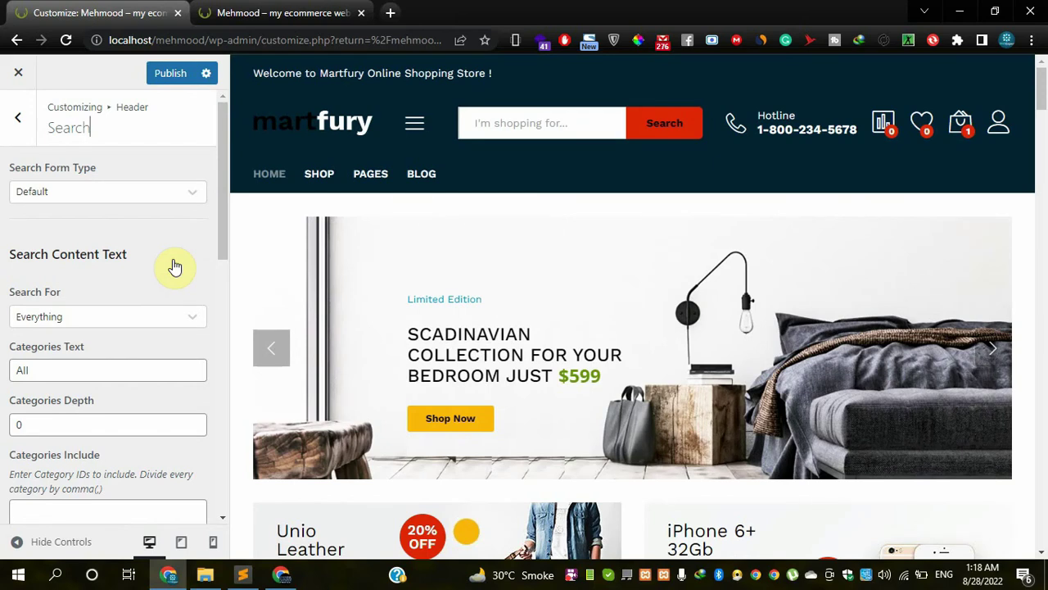
scroll(57, 265, down, 1)
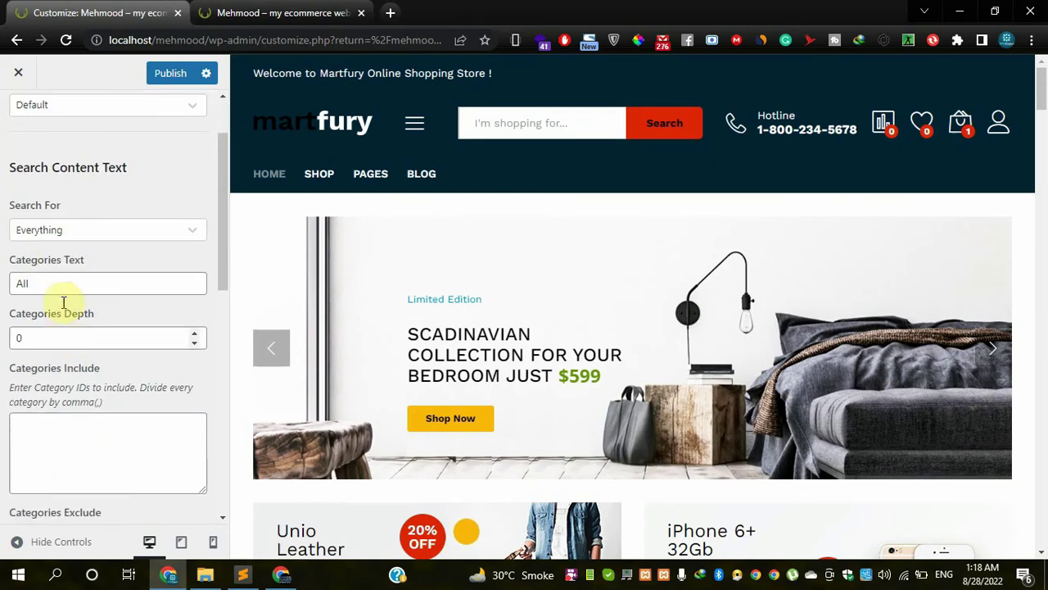
scroll(36, 206, up, 1)
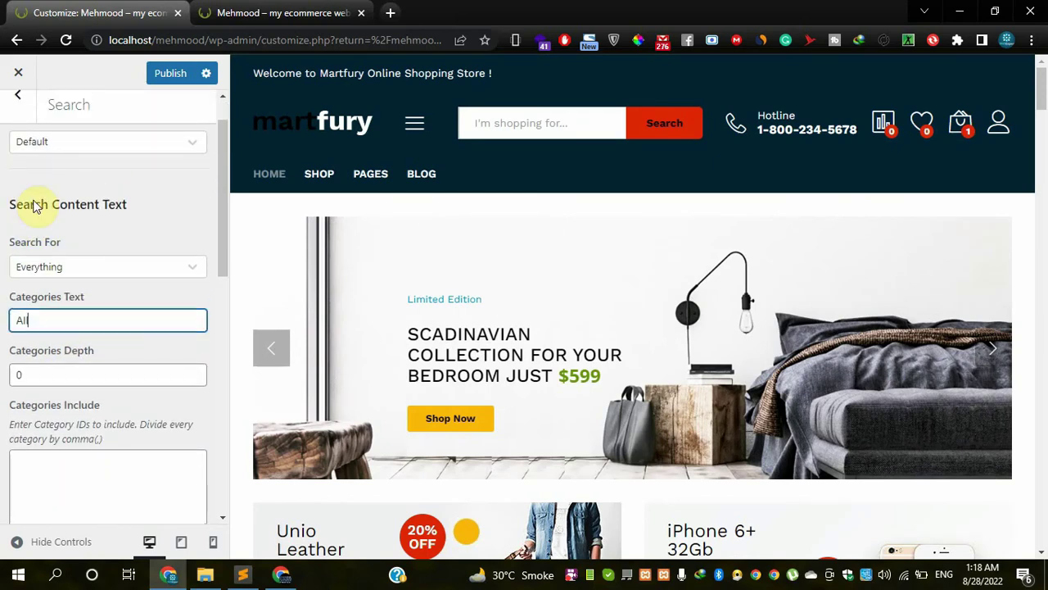
scroll(55, 314, down, 2)
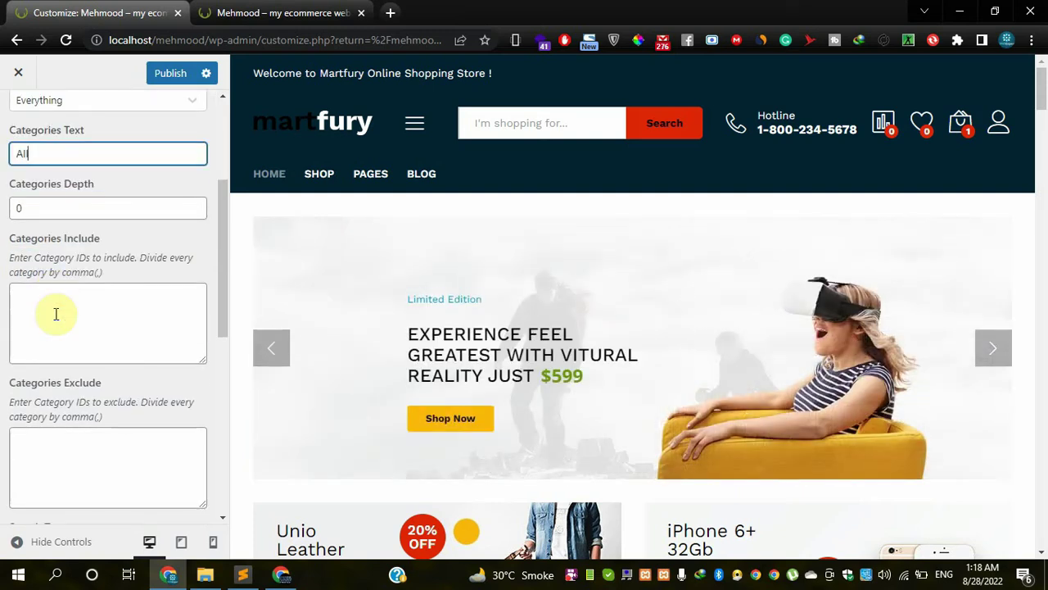
scroll(56, 314, down, 4)
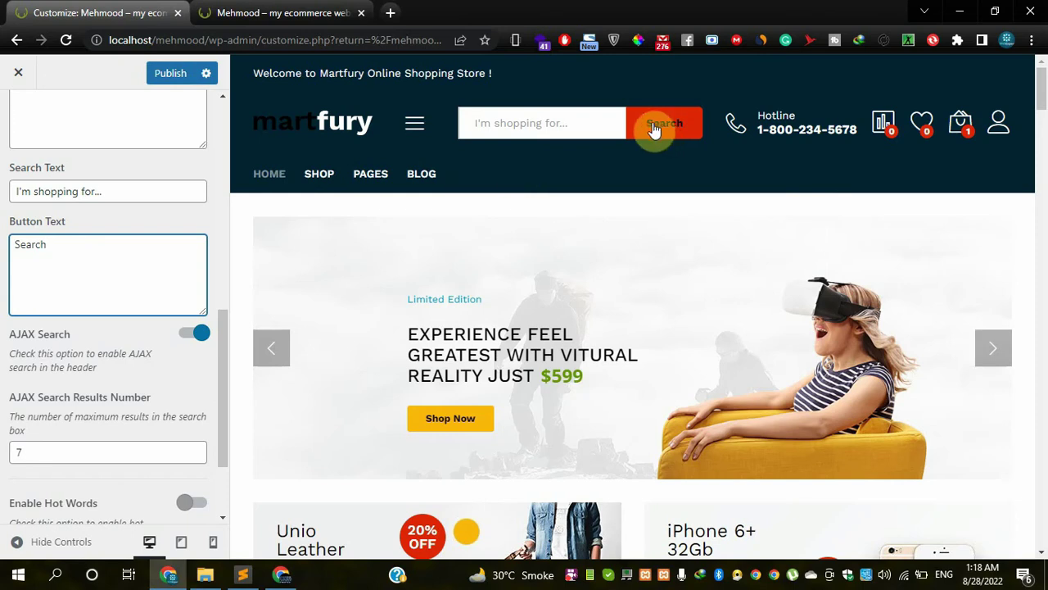
click(136, 191)
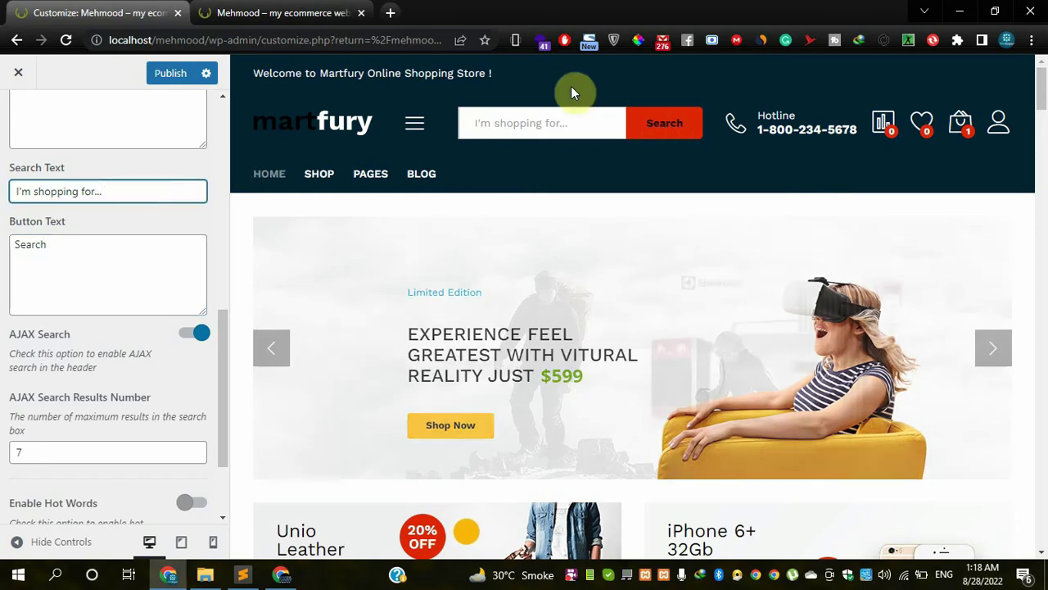
scroll(16, 221, up, 3)
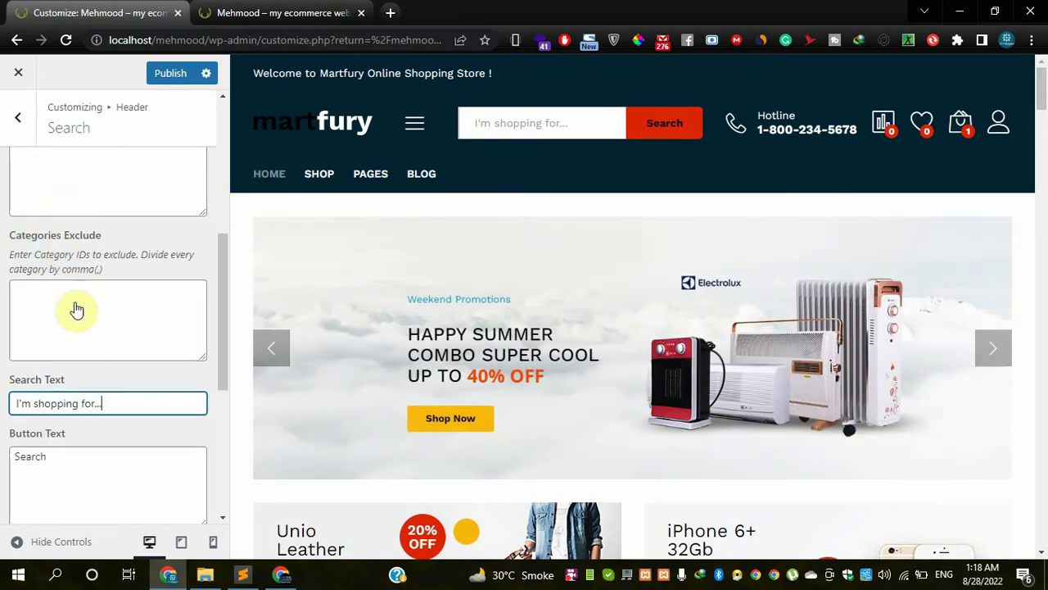
scroll(77, 307, up, 1)
scroll(76, 307, up, 4)
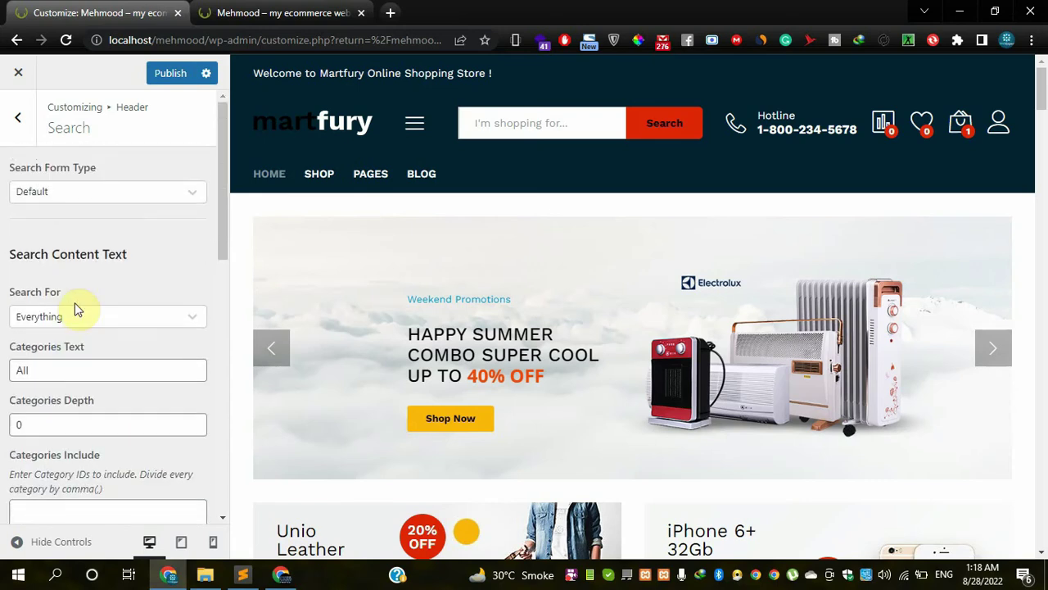
click(22, 123)
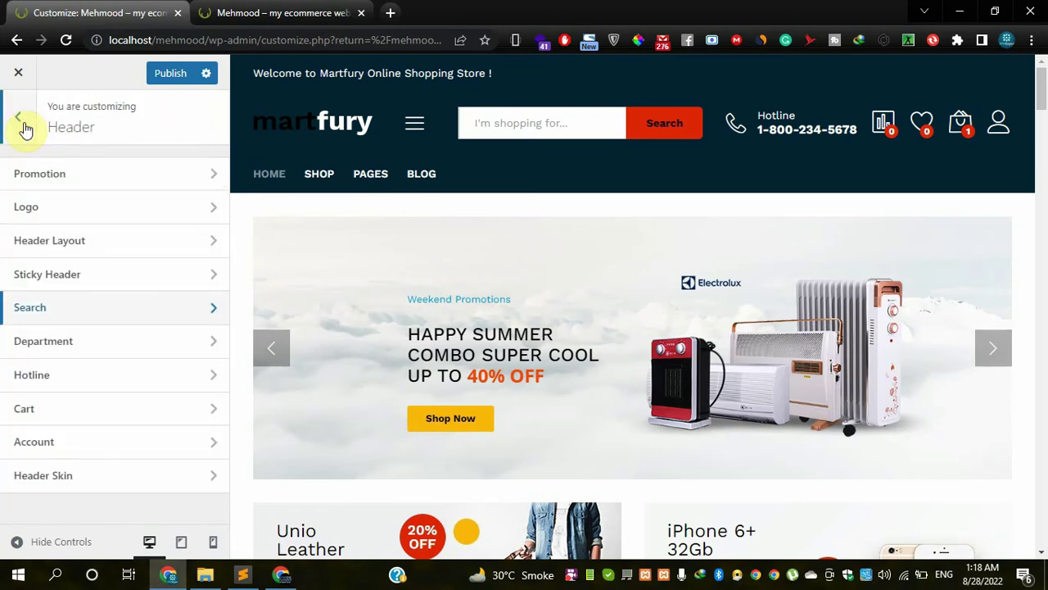
click(52, 339)
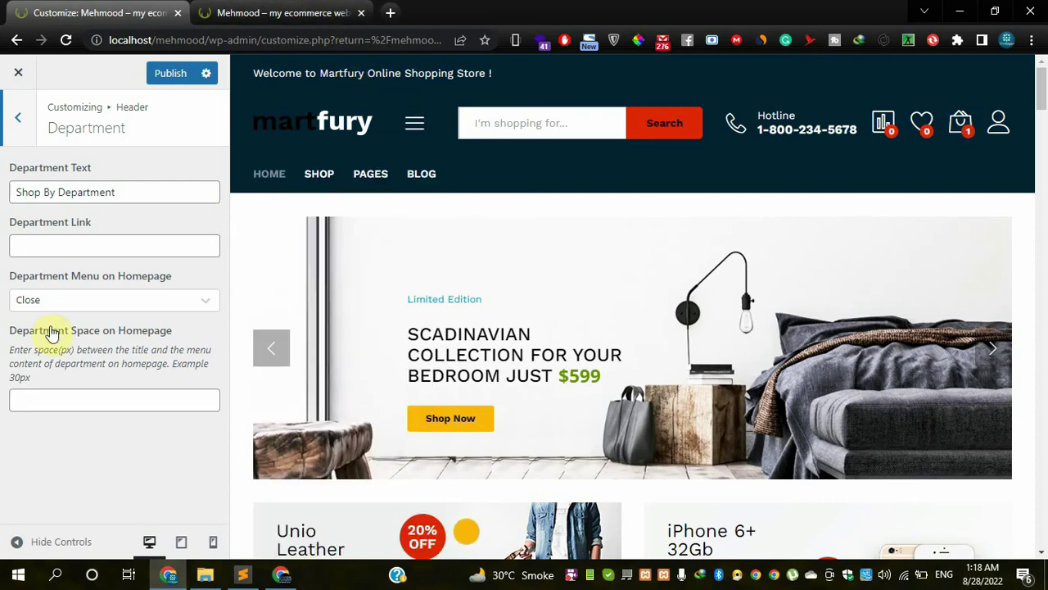
click(127, 193)
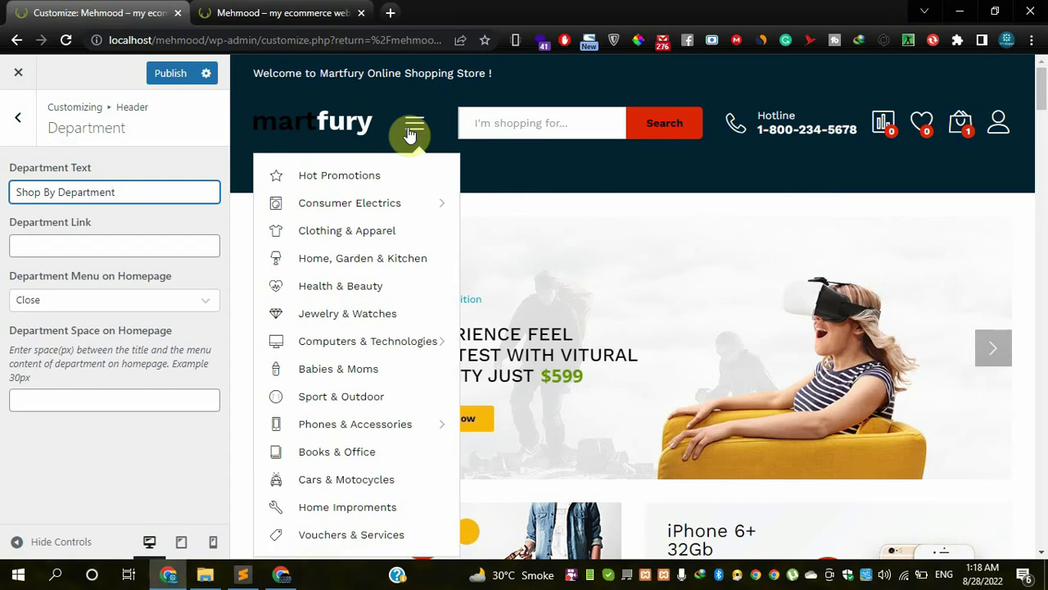
mouse_move(414, 133)
click(218, 8)
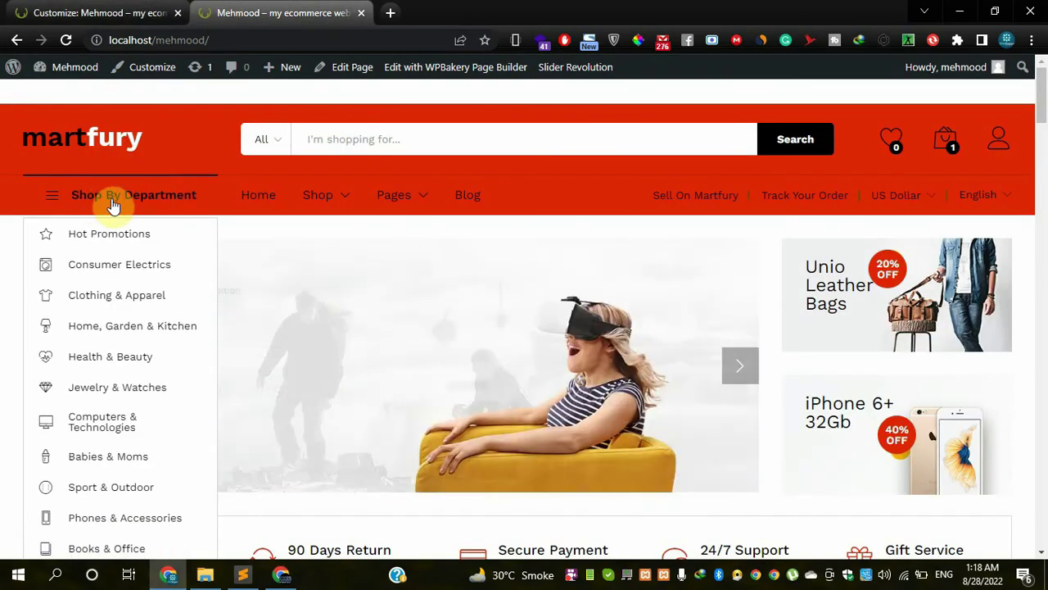
click(41, 12)
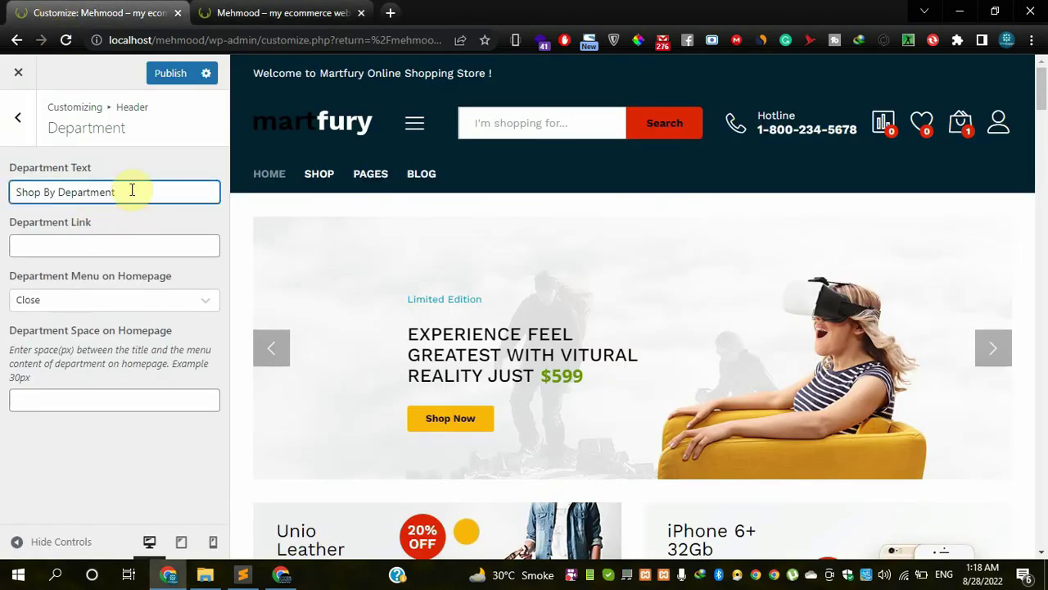
click(114, 247)
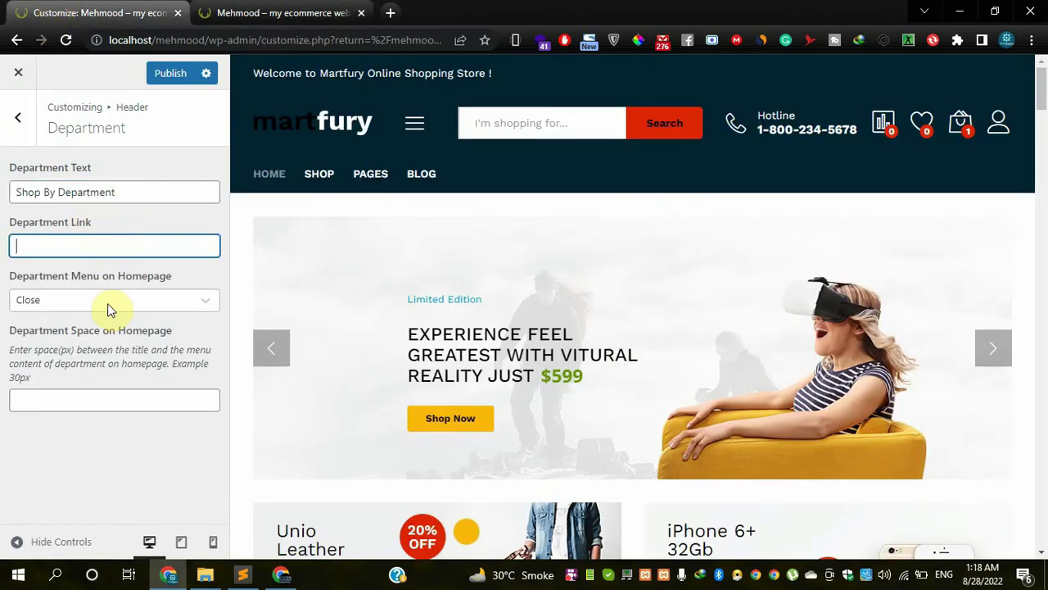
click(108, 302)
click(107, 304)
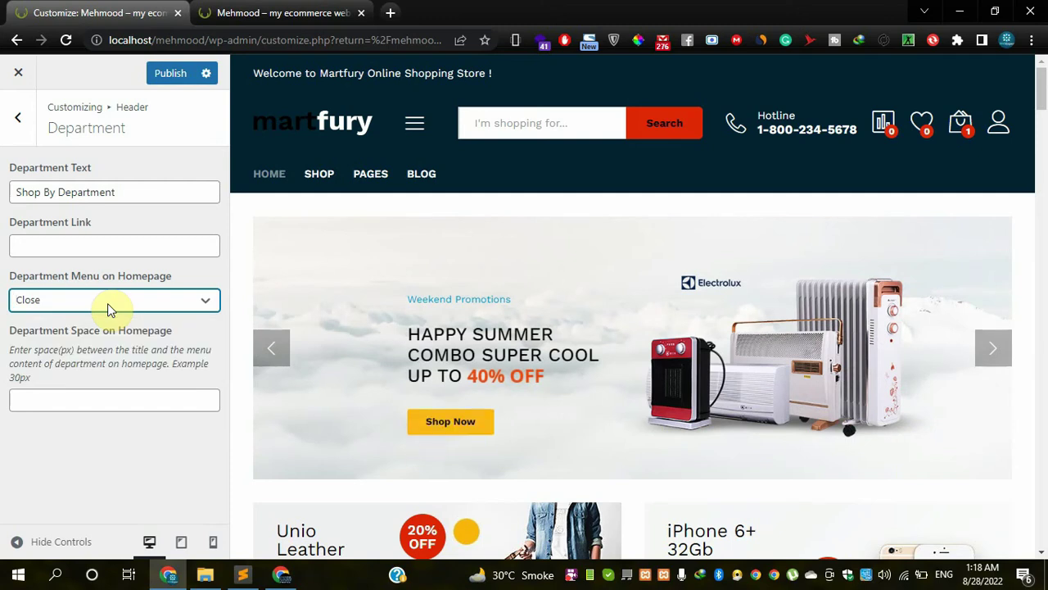
click(107, 303)
click(107, 303)
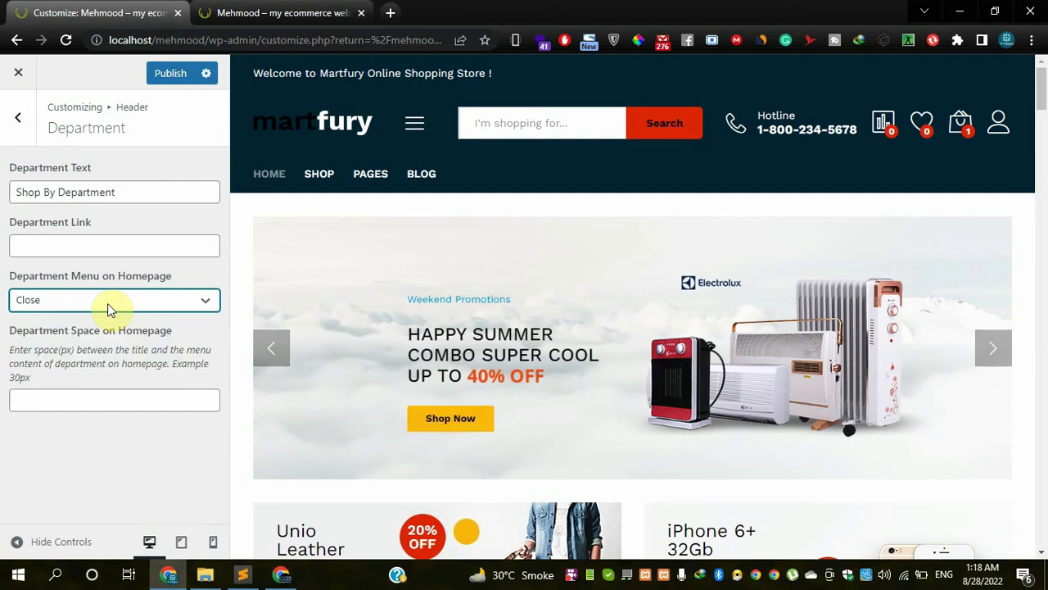
click(20, 117)
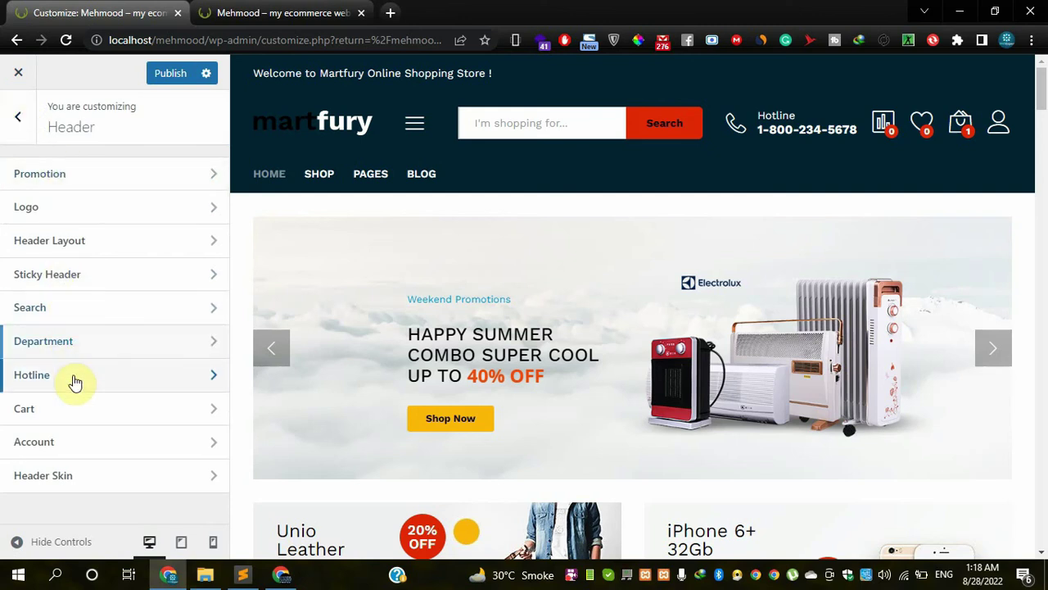
click(74, 376)
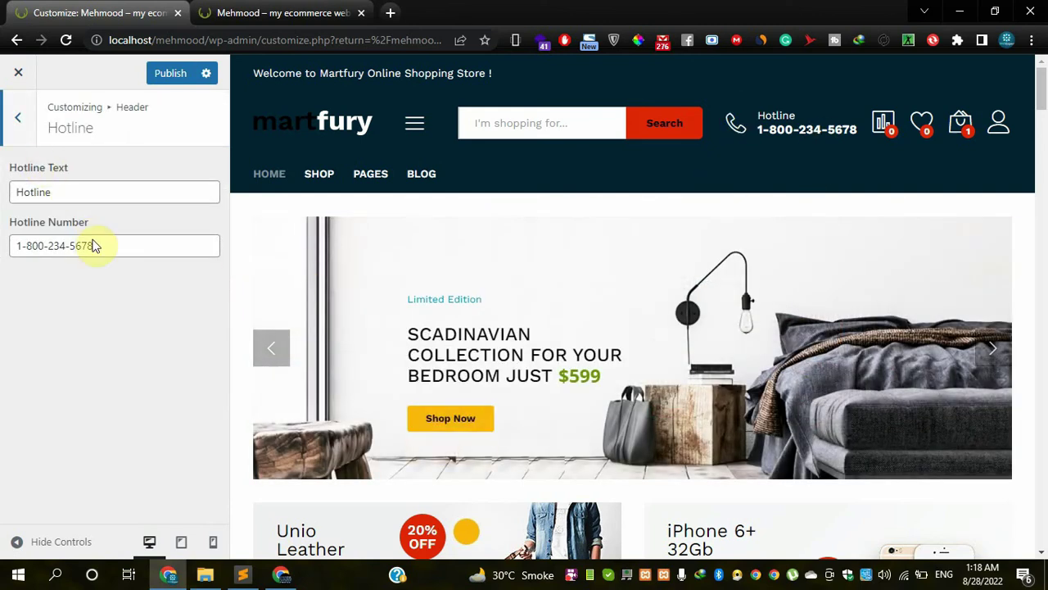
click(119, 253)
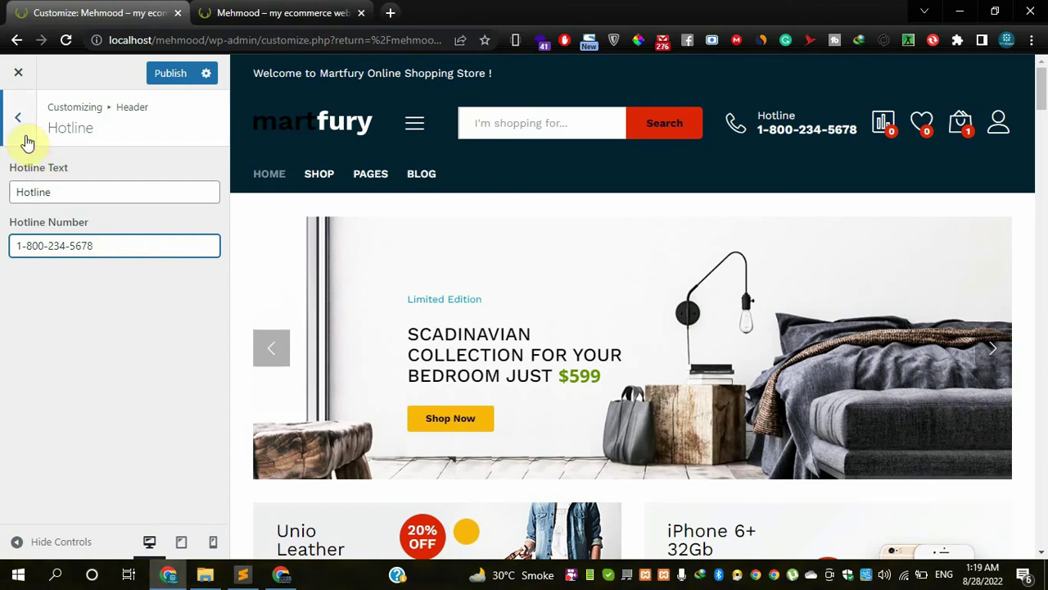
click(24, 135)
click(87, 409)
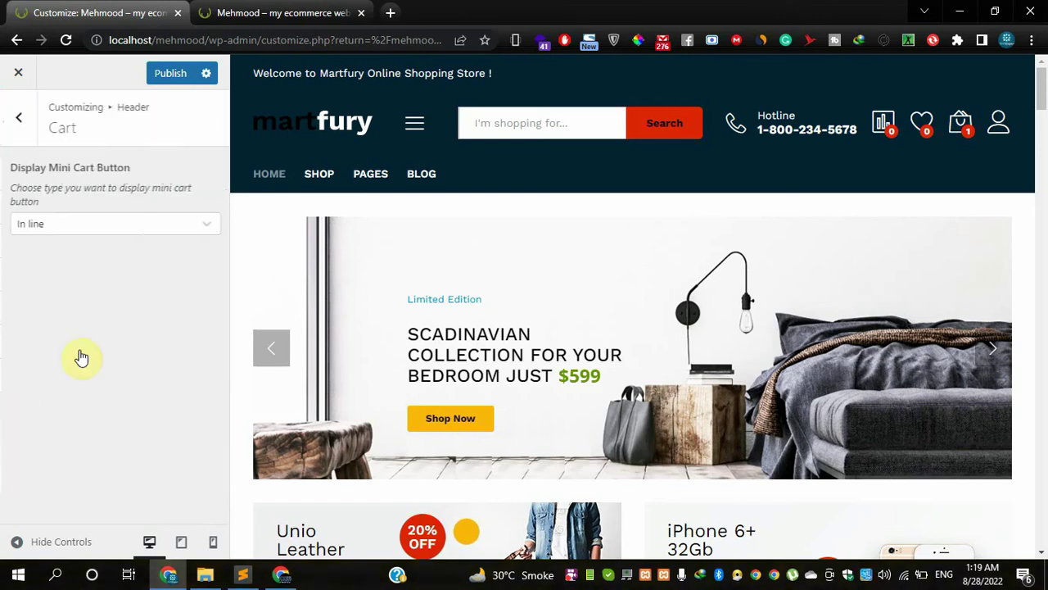
click(77, 230)
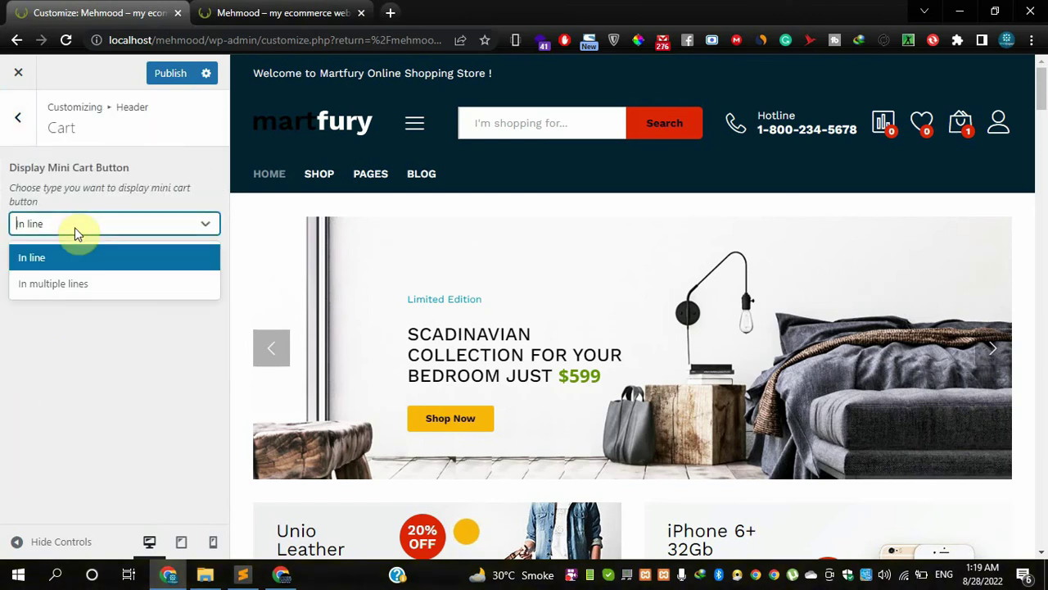
click(76, 232)
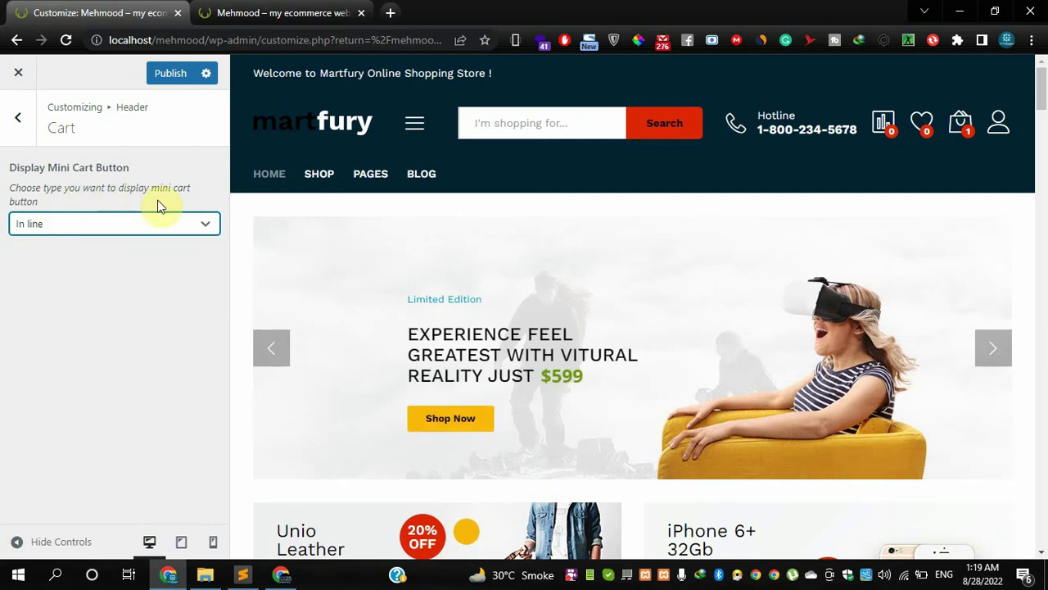
click(105, 230)
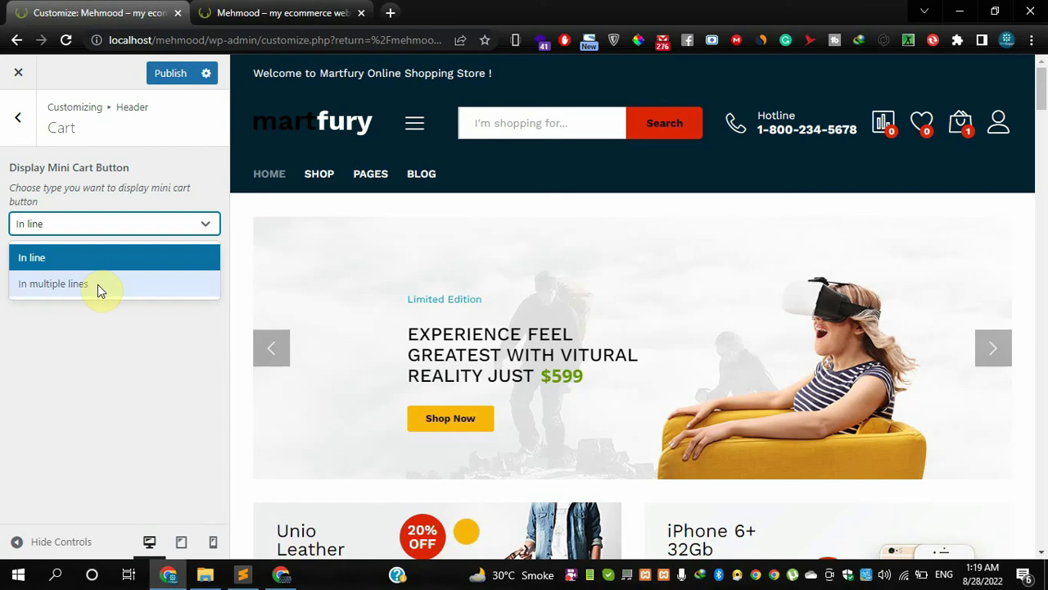
click(102, 370)
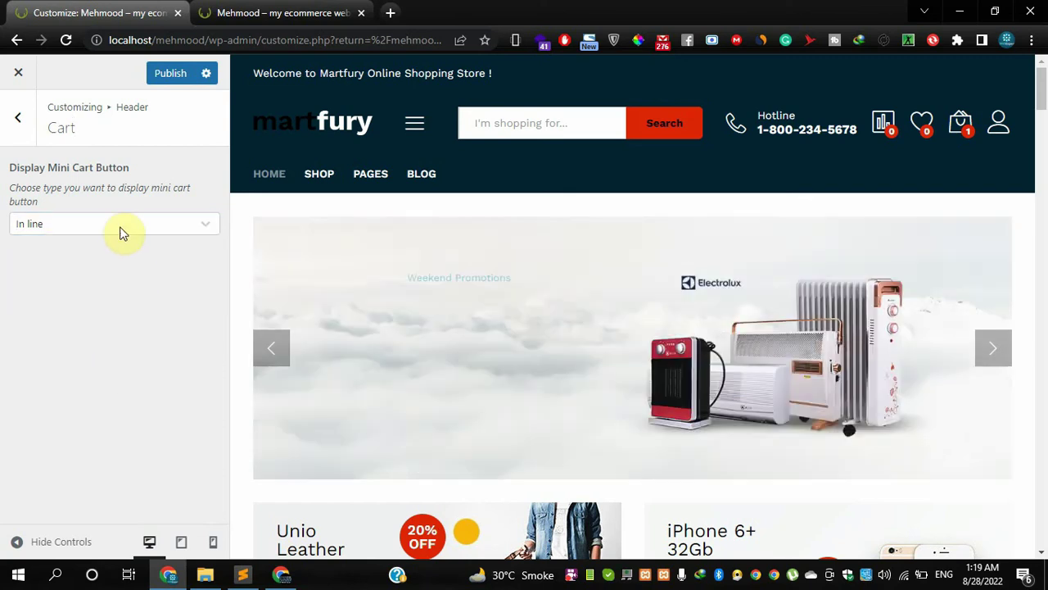
click(122, 230)
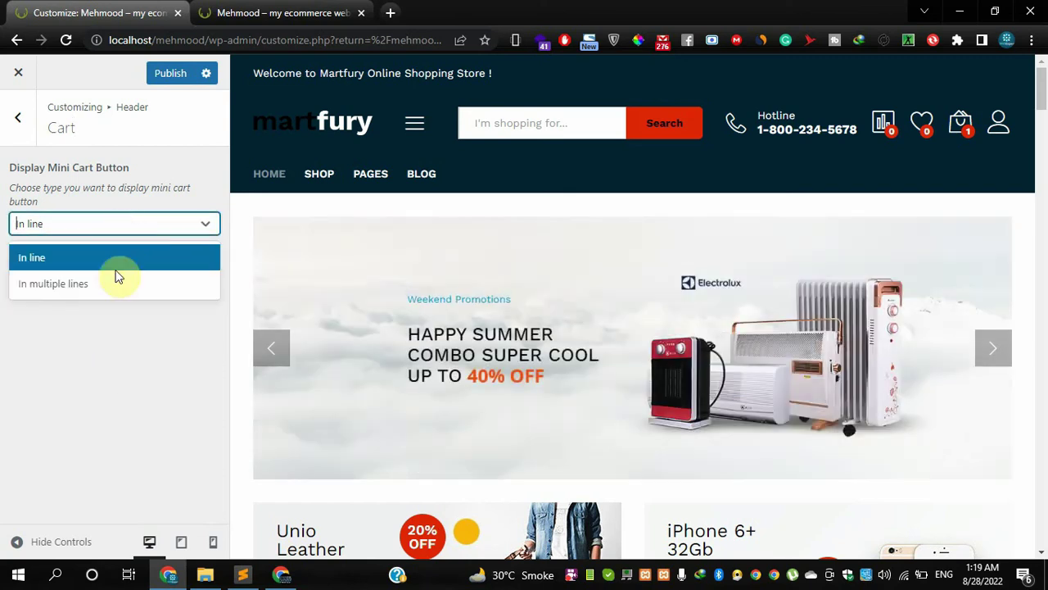
click(120, 350)
scroll(378, 382, down, 5)
scroll(376, 386, up, 5)
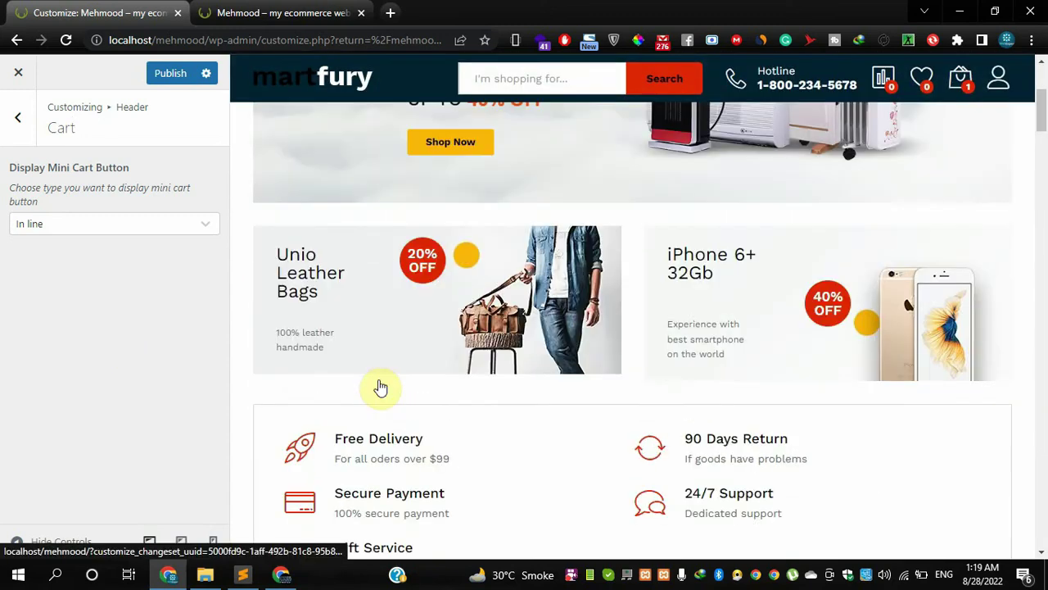
- Switch to the live Martfury store tab and browse the page, checking the header cart
click(281, 11)
scroll(354, 326, down, 5)
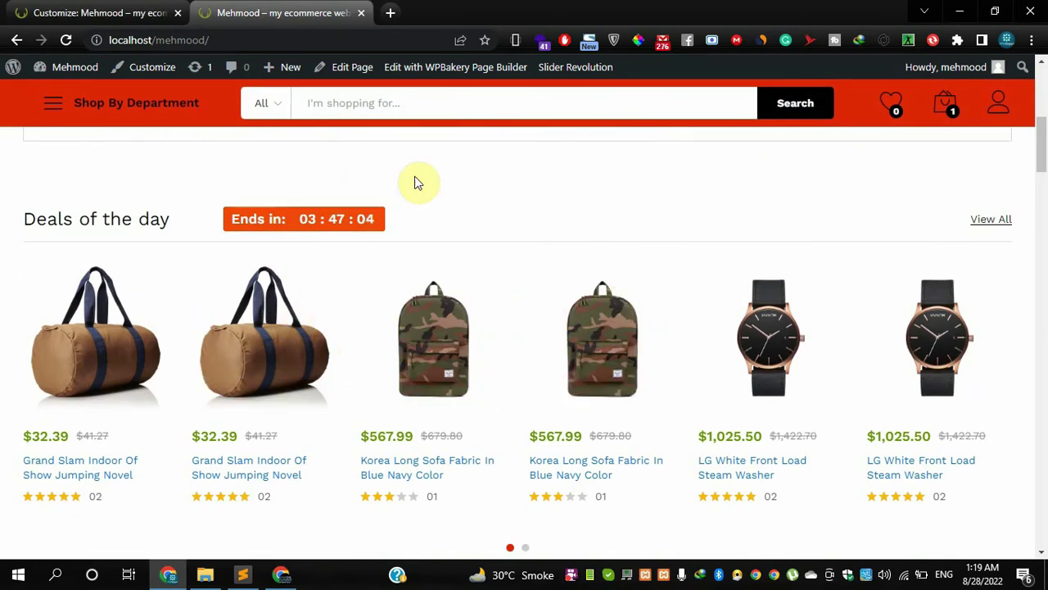
mouse_move(965, 118)
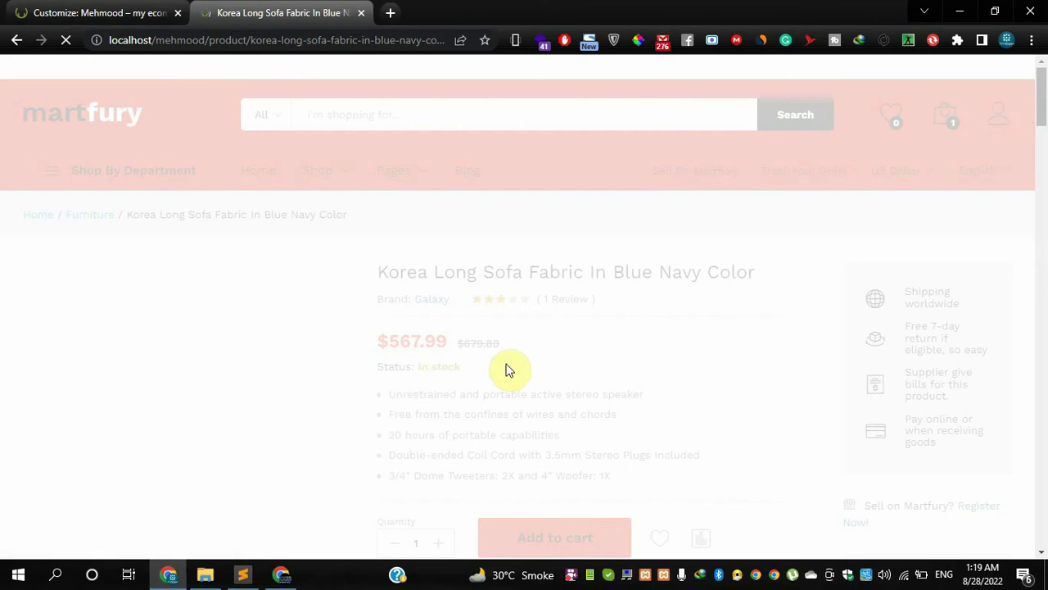
scroll(500, 376, down, 2)
scroll(662, 299, down, 5)
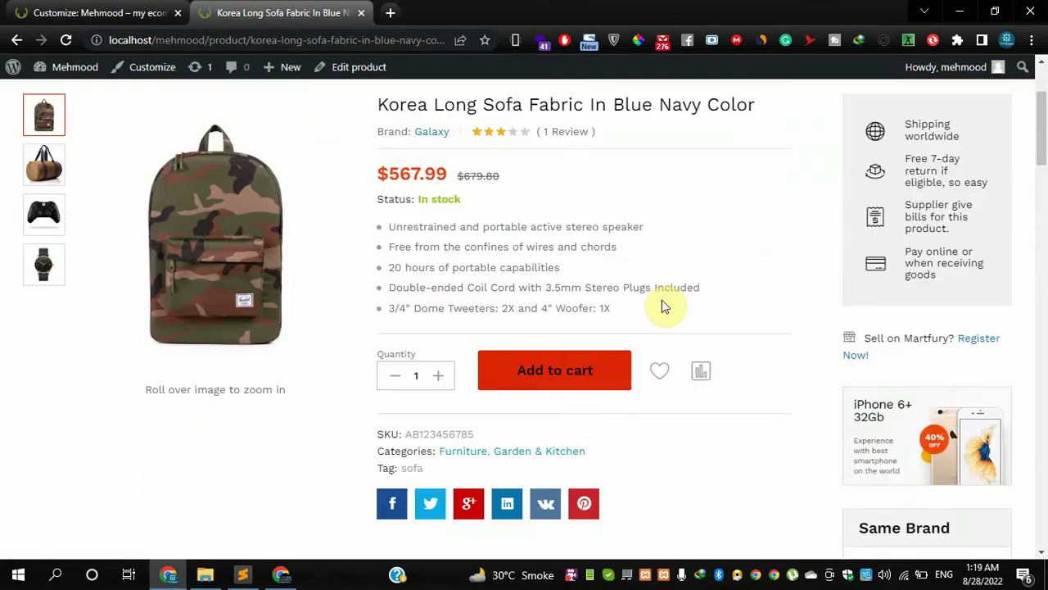
scroll(683, 341, down, 8)
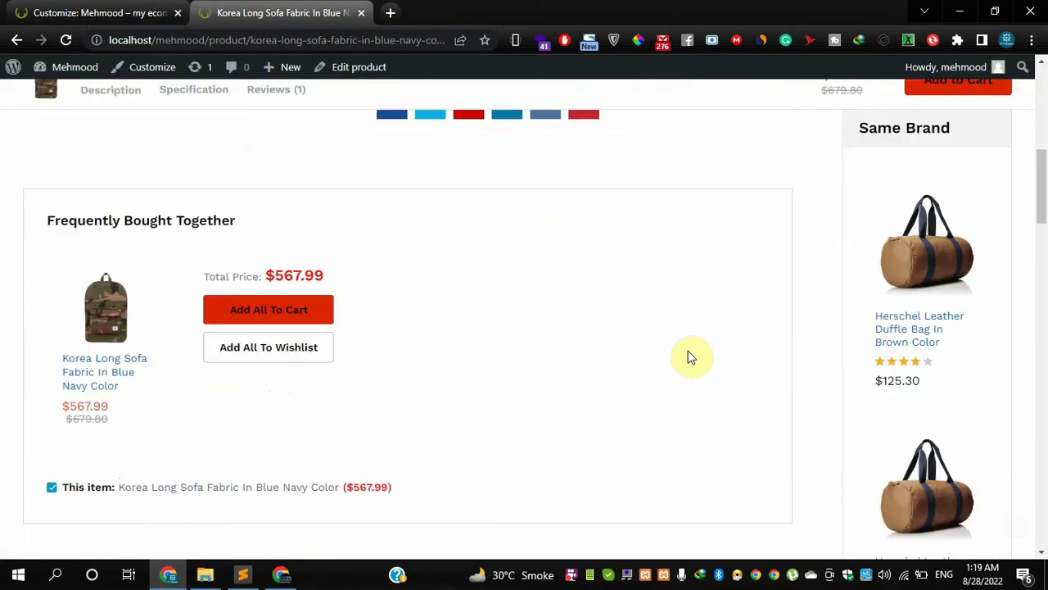
scroll(515, 386, up, 5)
scroll(511, 386, up, 10)
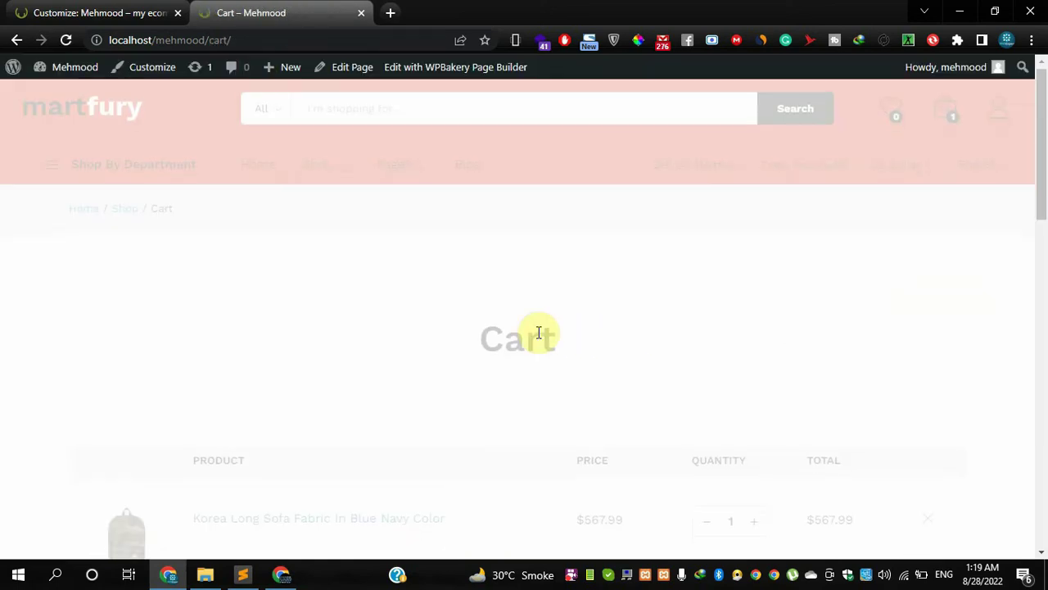
- Set Display Mini Cart Button to In multiple lines and compare it against the Cart page tab
click(92, 13)
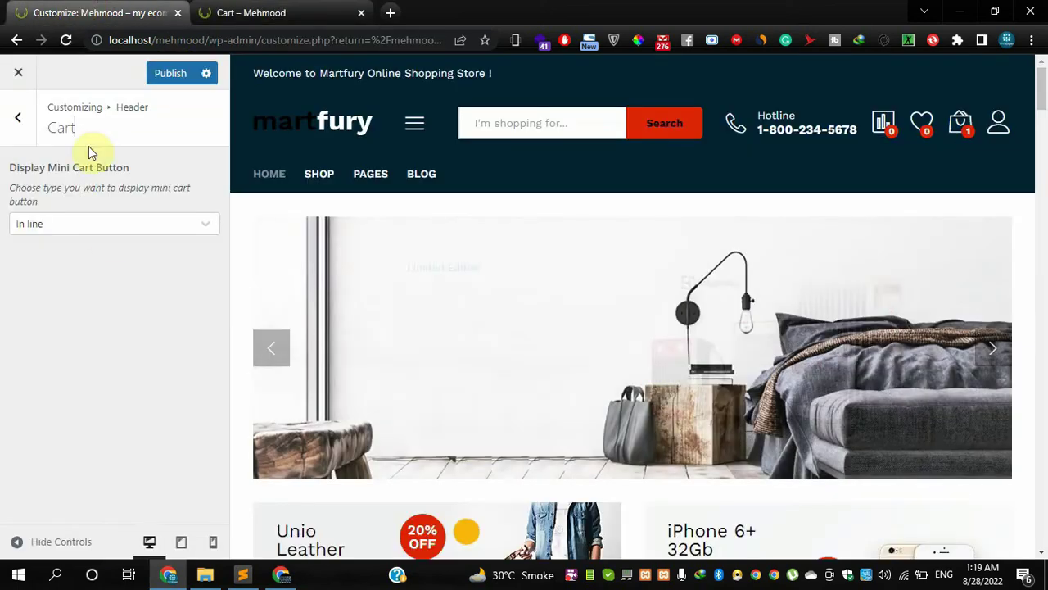
click(96, 221)
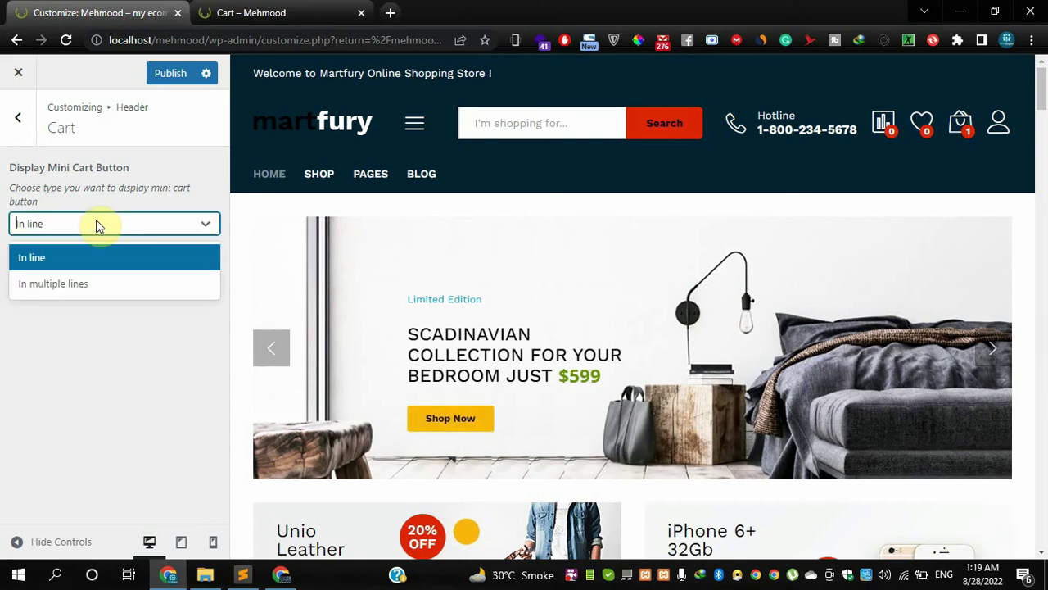
click(77, 287)
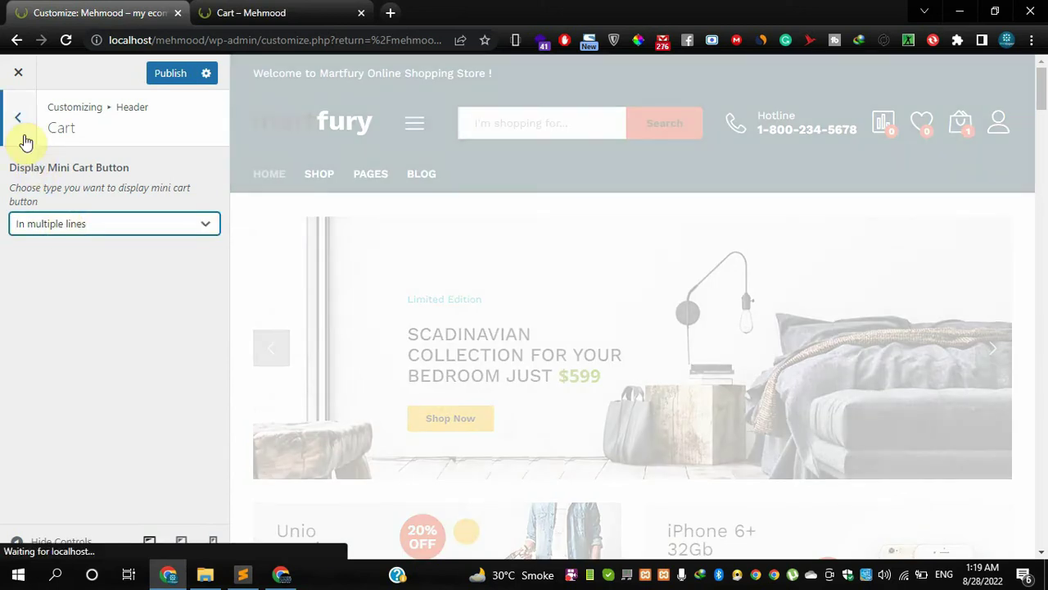
click(24, 139)
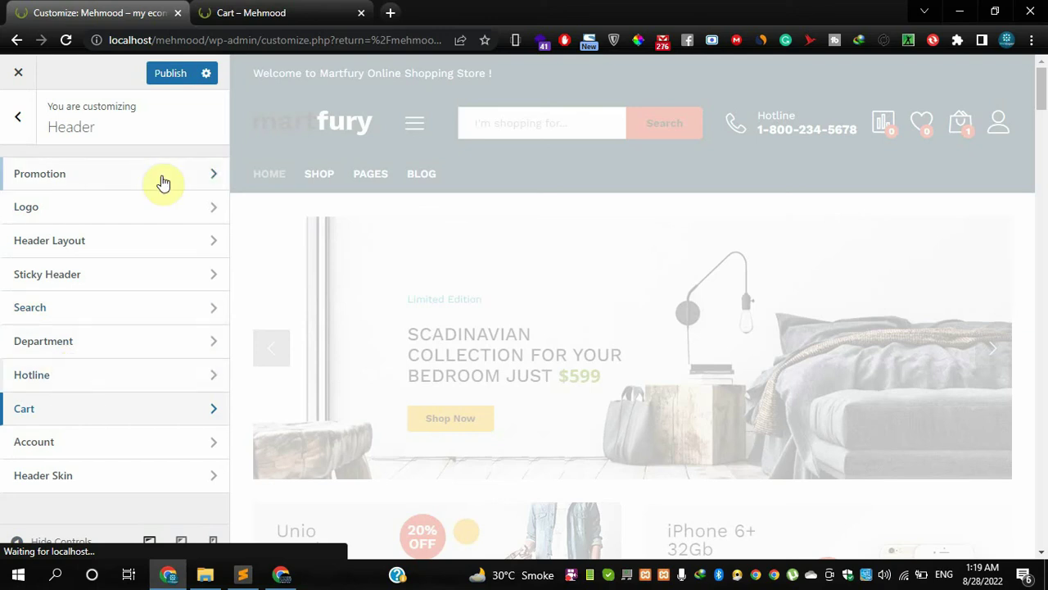
click(246, 12)
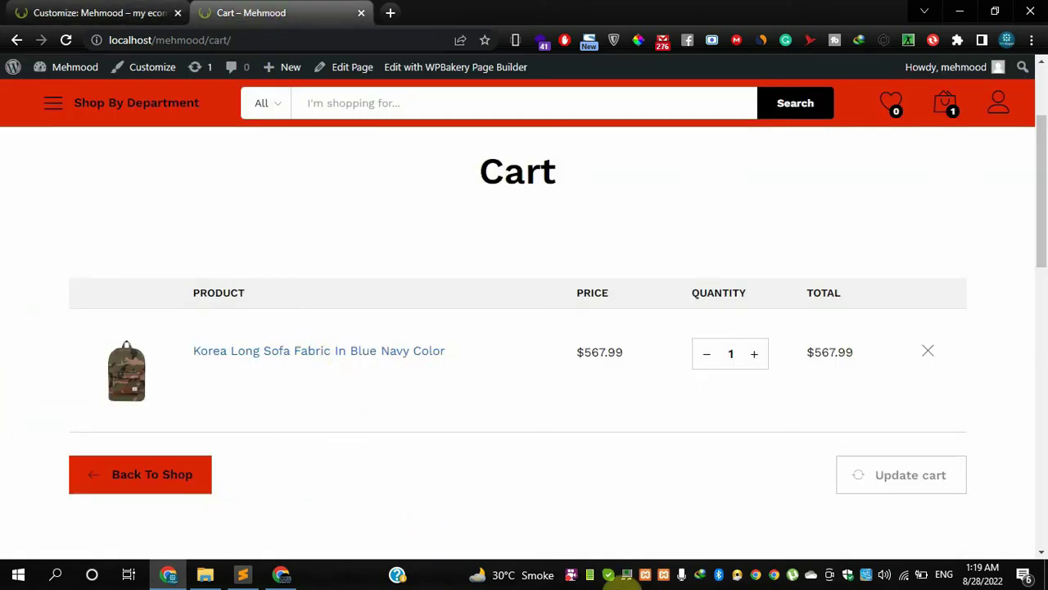
click(86, 12)
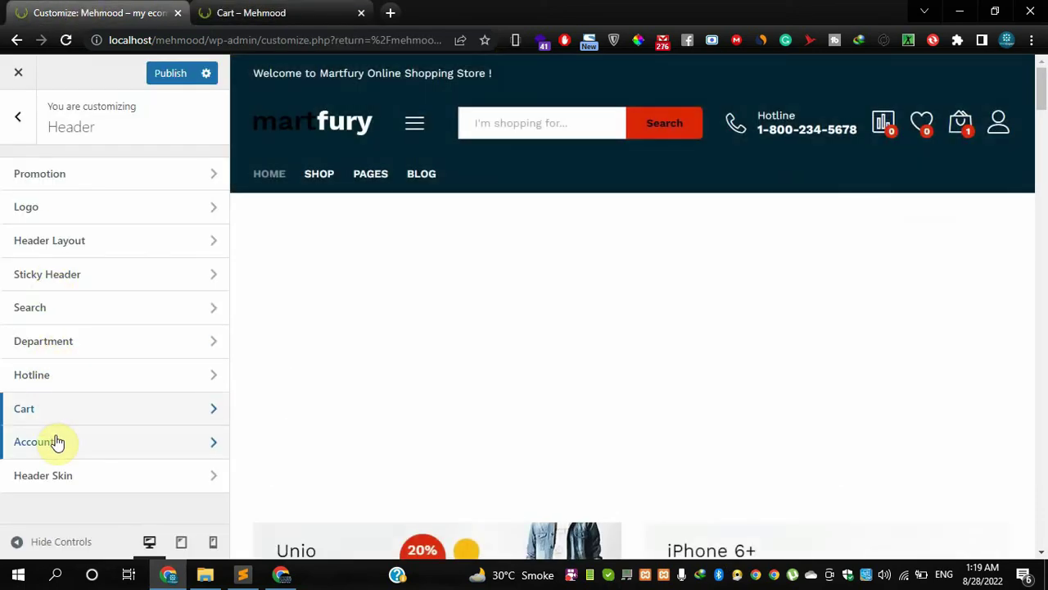
- In Header > Account, preview User Logged In Type as Avatar, then set it back to Icon
click(57, 442)
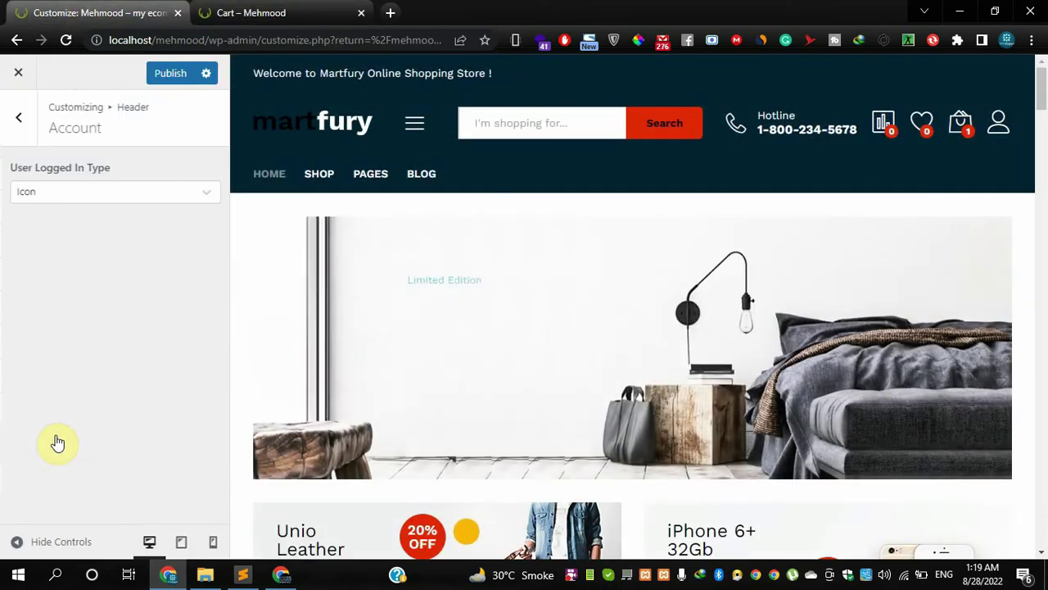
click(90, 191)
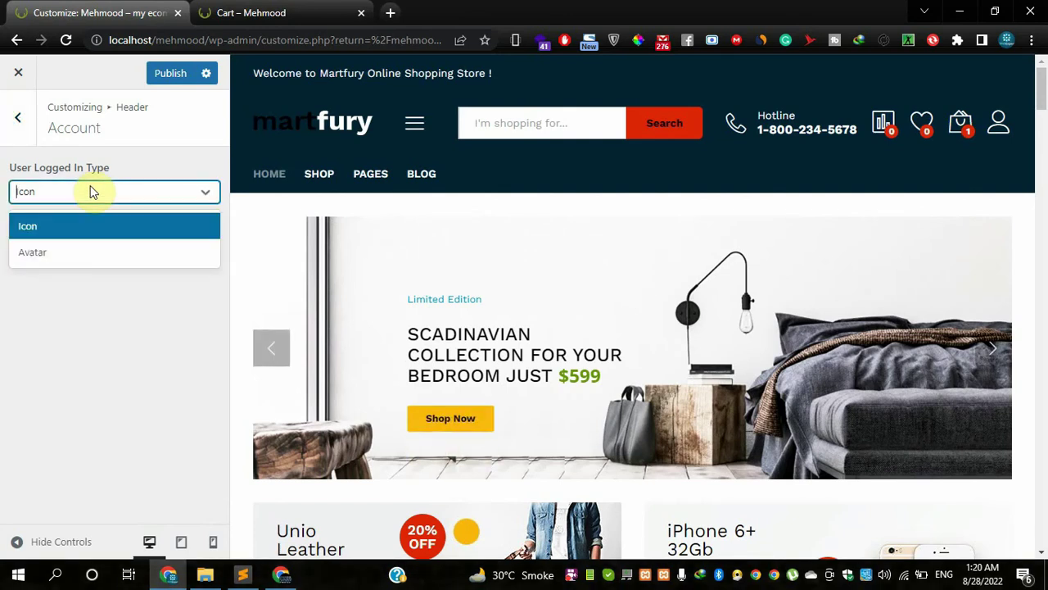
click(96, 305)
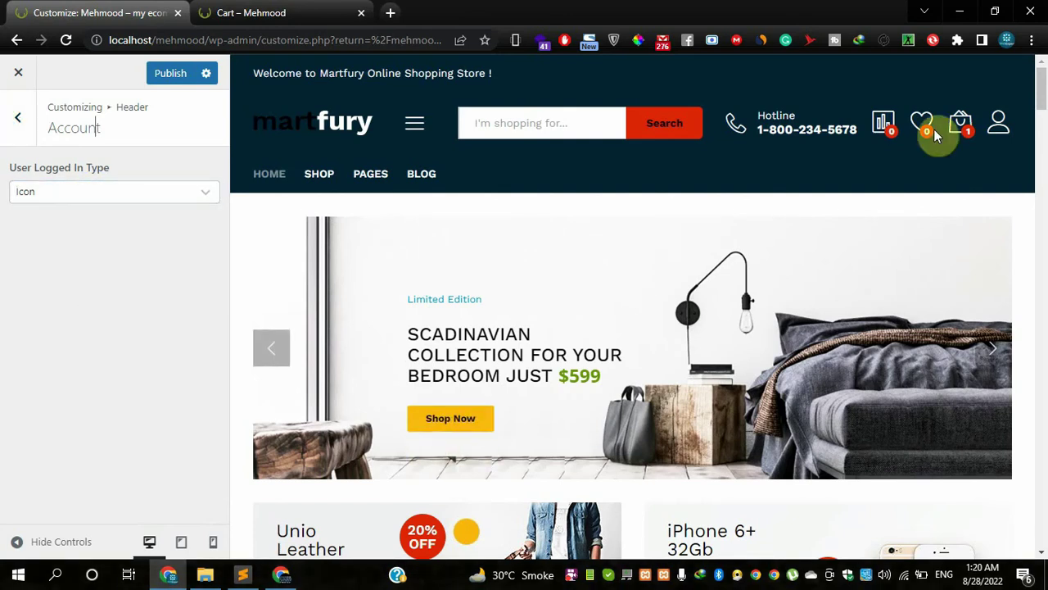
click(105, 196)
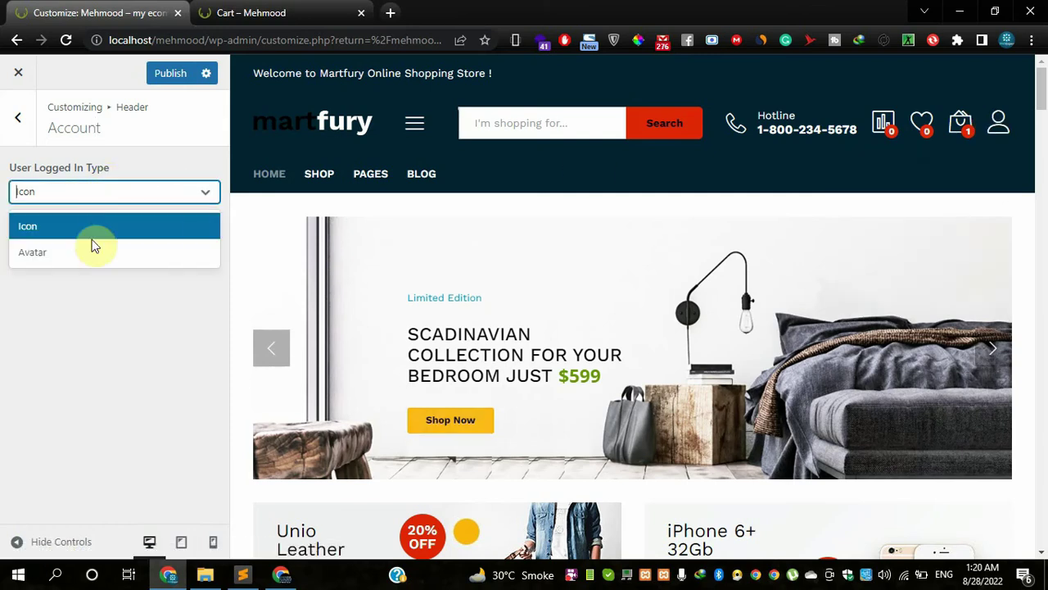
click(91, 250)
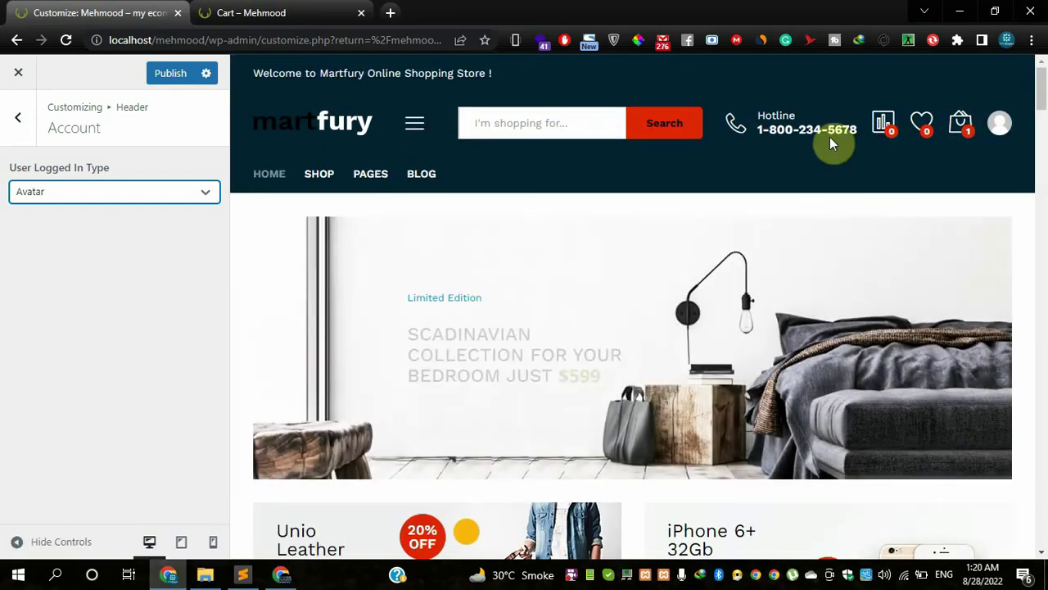
click(73, 197)
click(69, 226)
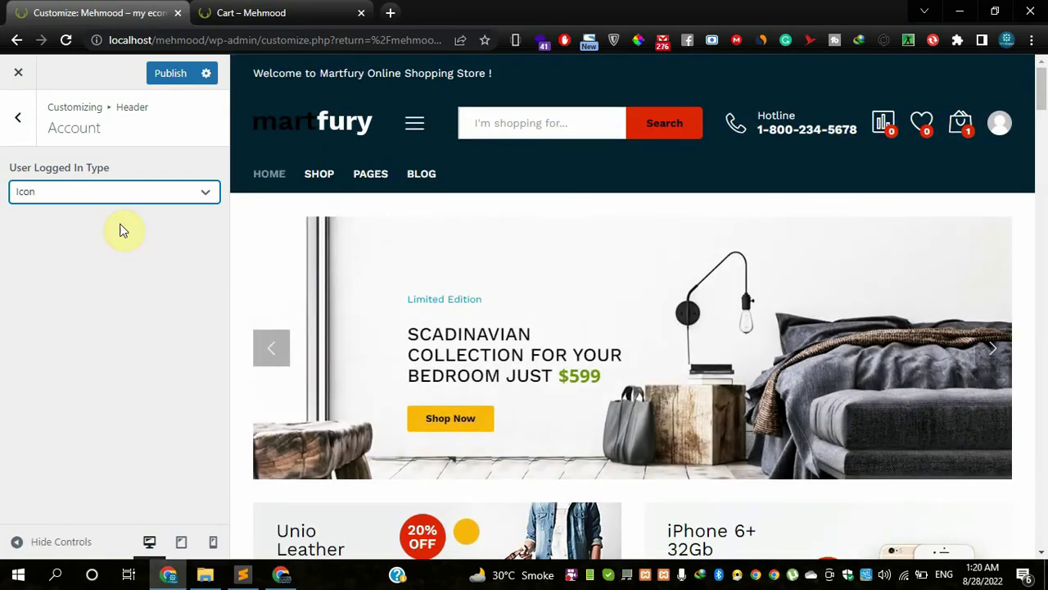
scroll(586, 314, down, 5)
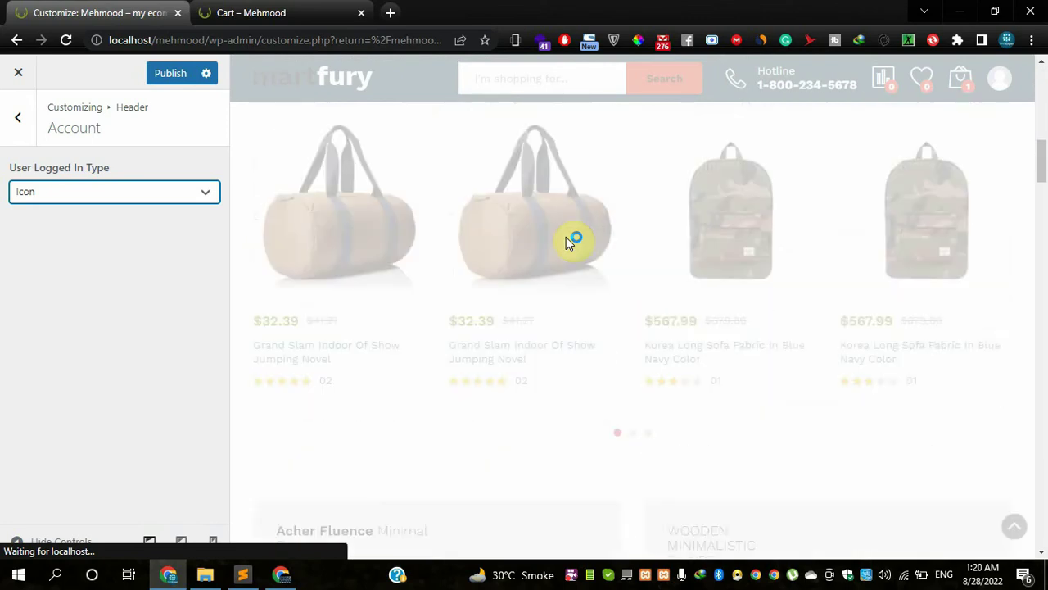
scroll(571, 241, down, 5)
scroll(557, 242, up, 4)
scroll(626, 280, down, 2)
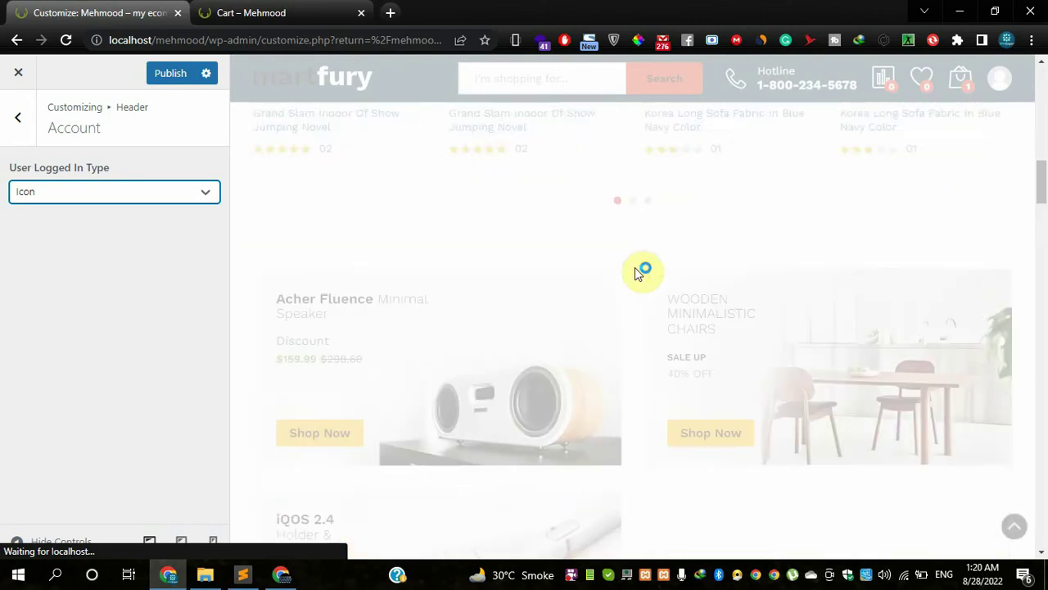
scroll(639, 272, down, 3)
scroll(534, 204, down, 4)
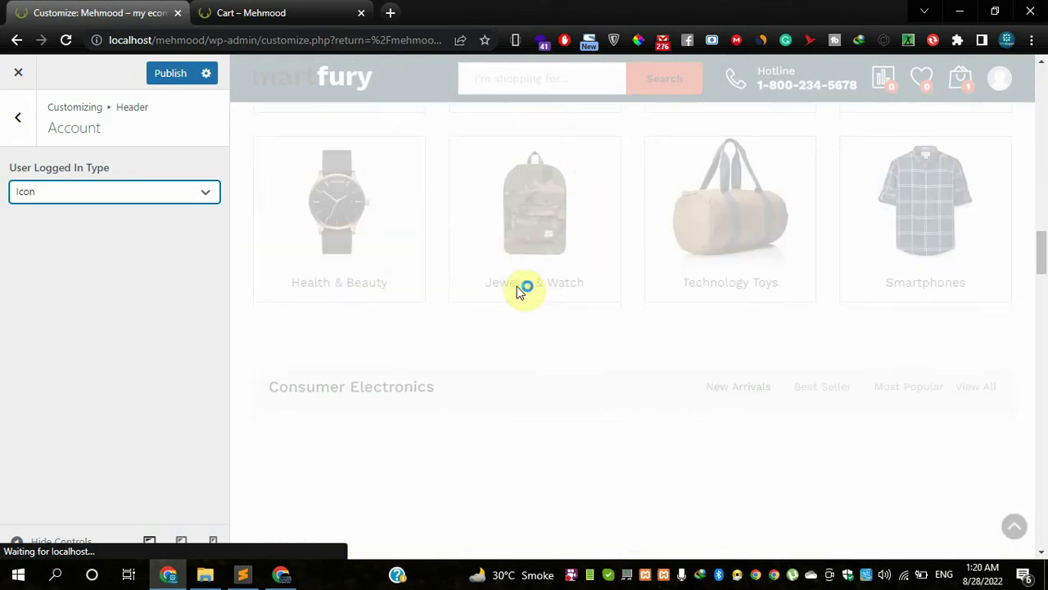
scroll(557, 320, down, 3)
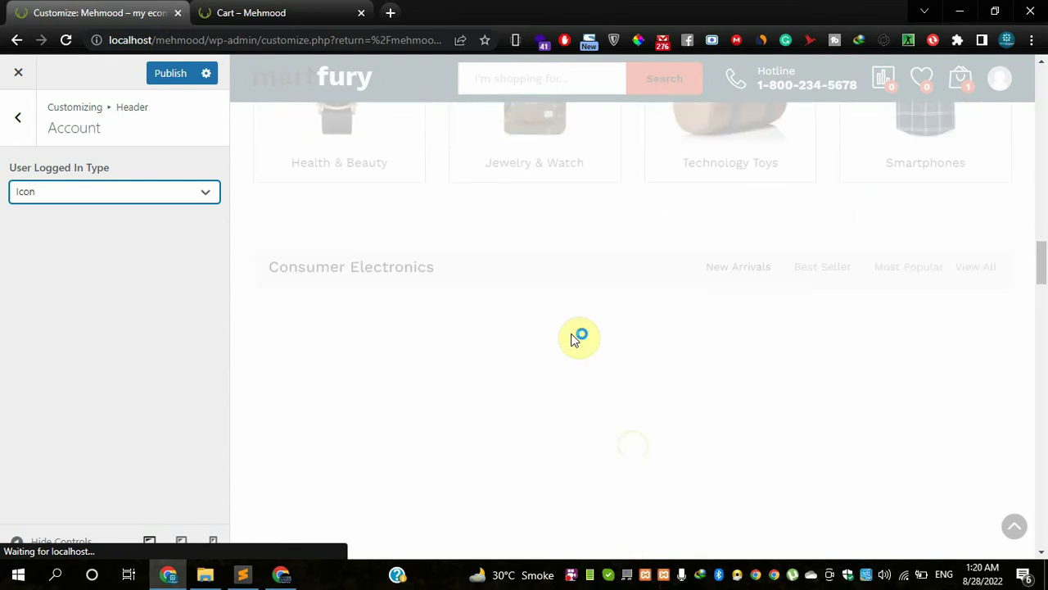
scroll(580, 341, up, 6)
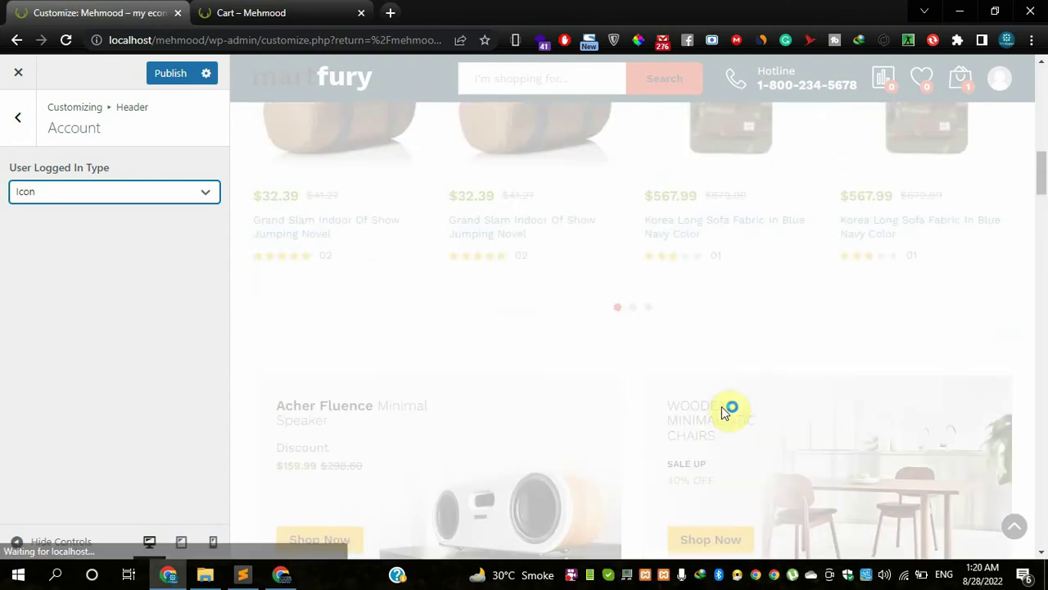
scroll(639, 400, up, 5)
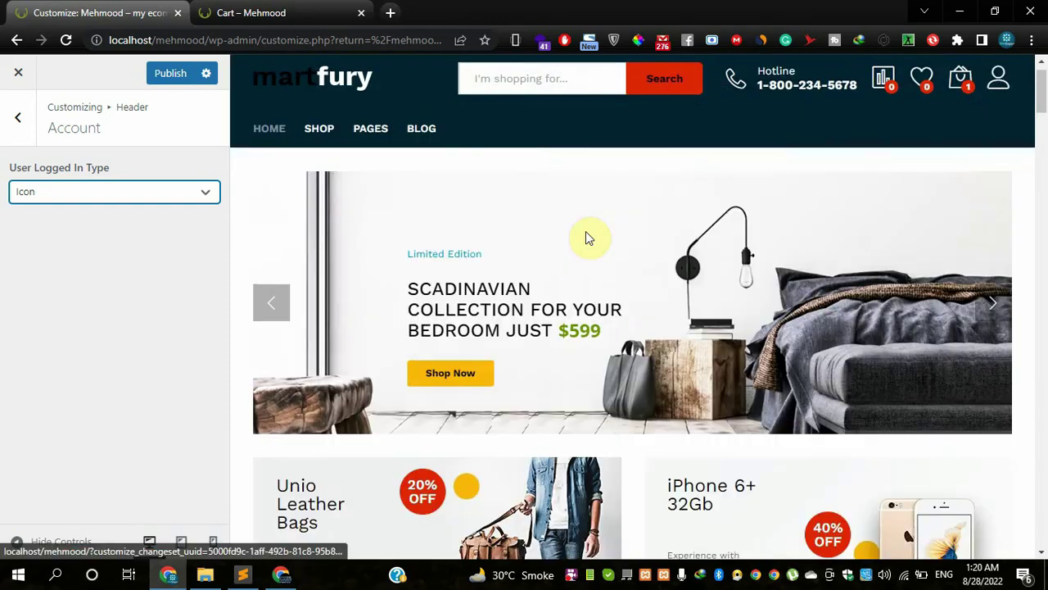
scroll(585, 237, down, 10)
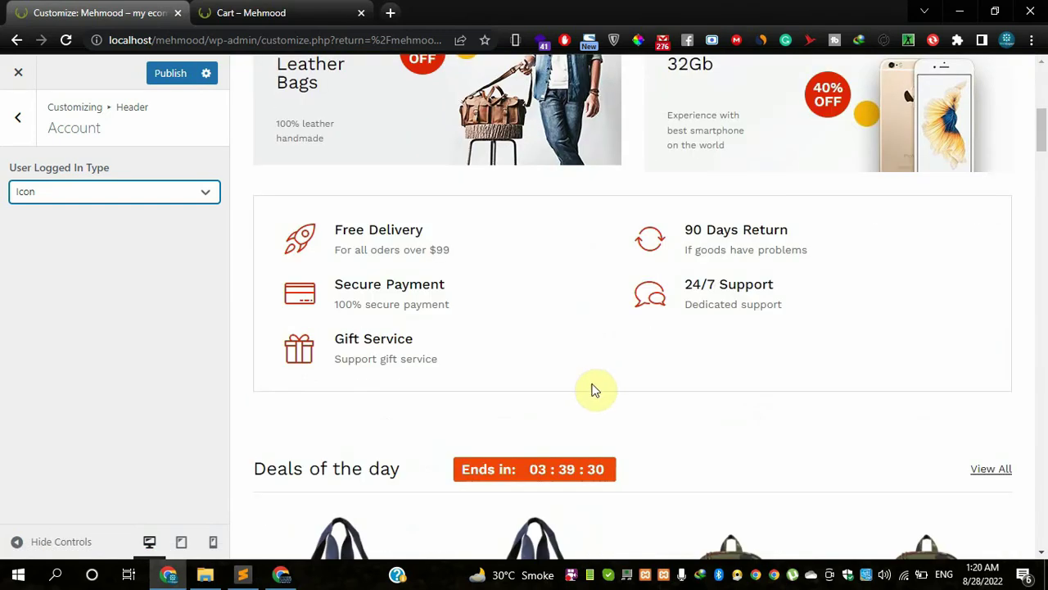
scroll(595, 391, down, 2)
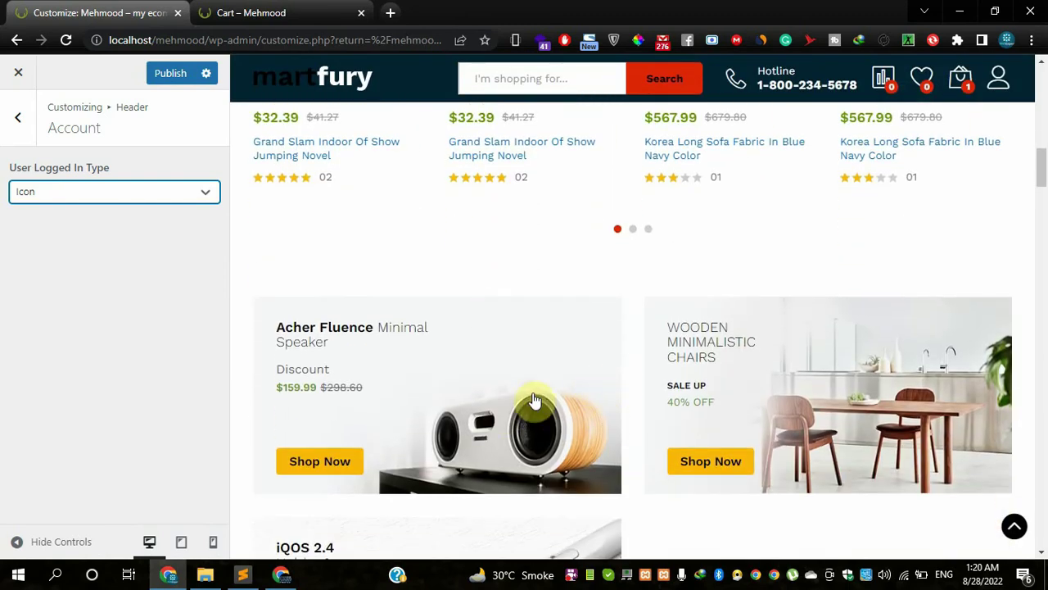
scroll(610, 456, down, 10)
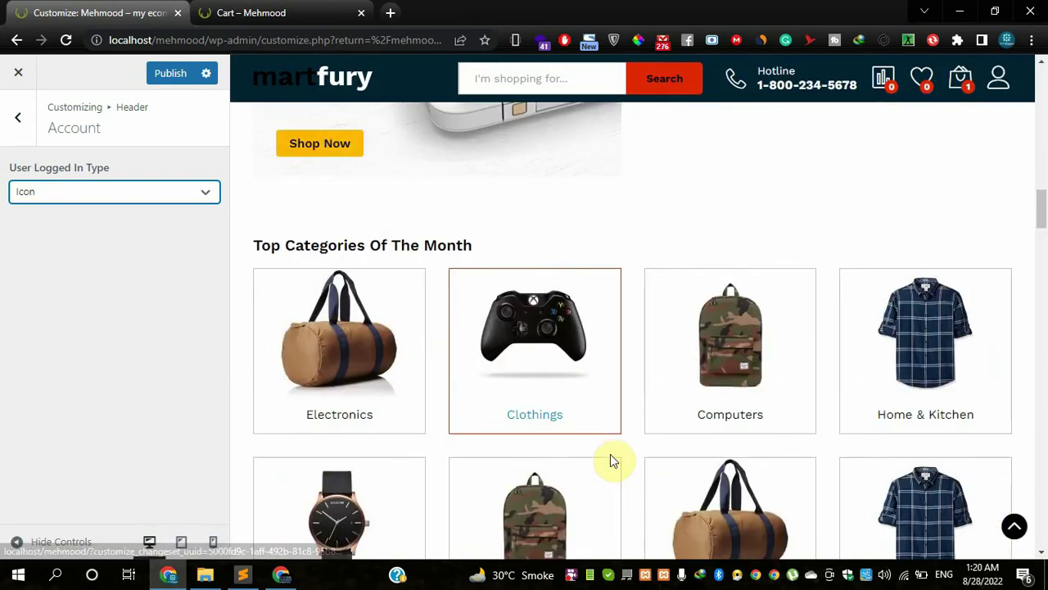
- In Header Skin, set Top Bar Background Color to black (#000000)
click(18, 117)
click(70, 483)
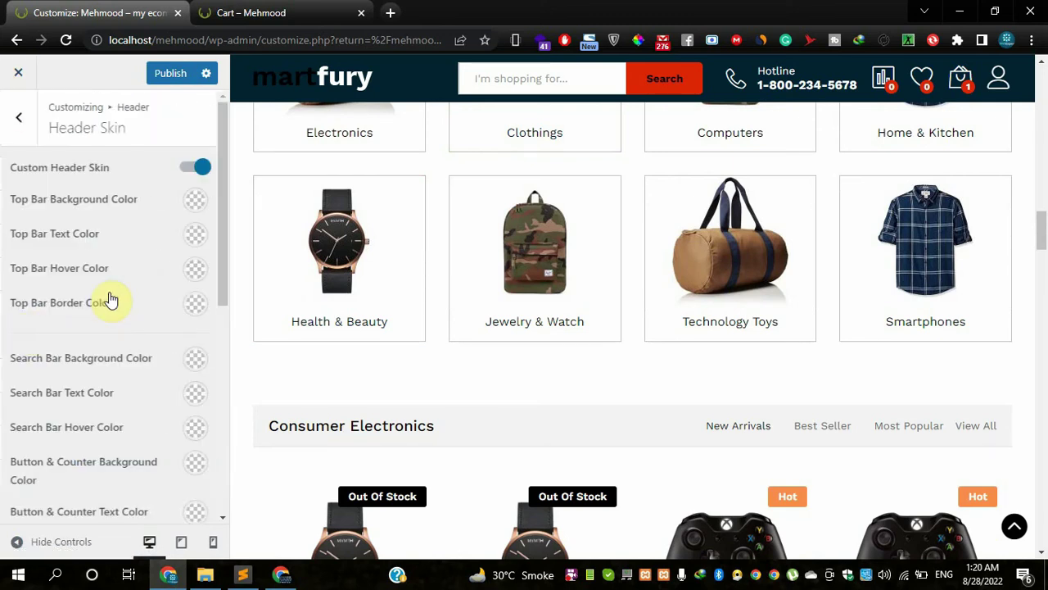
scroll(124, 289, down, 5)
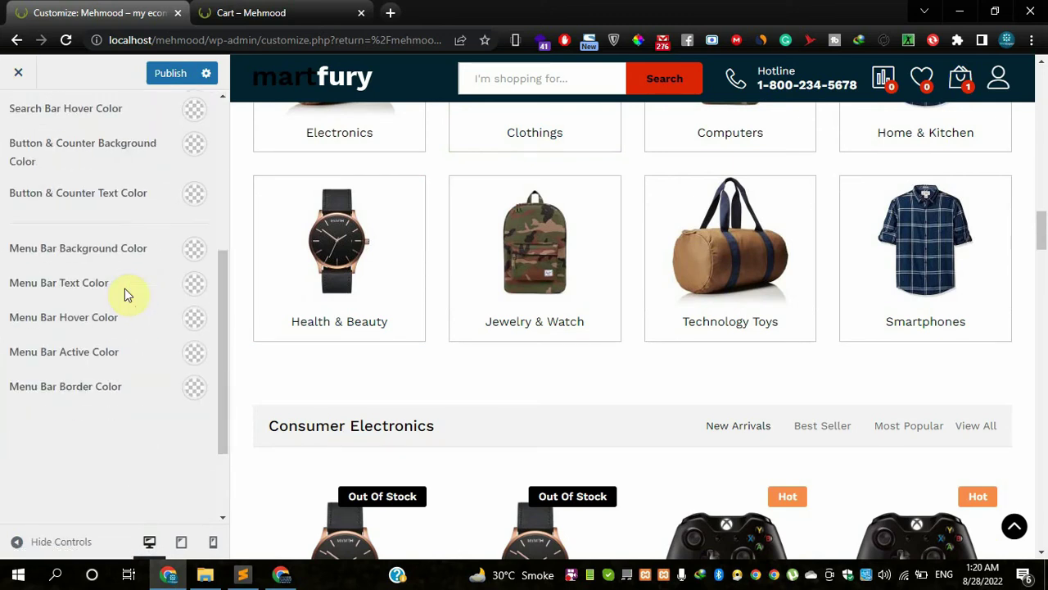
scroll(125, 303, up, 5)
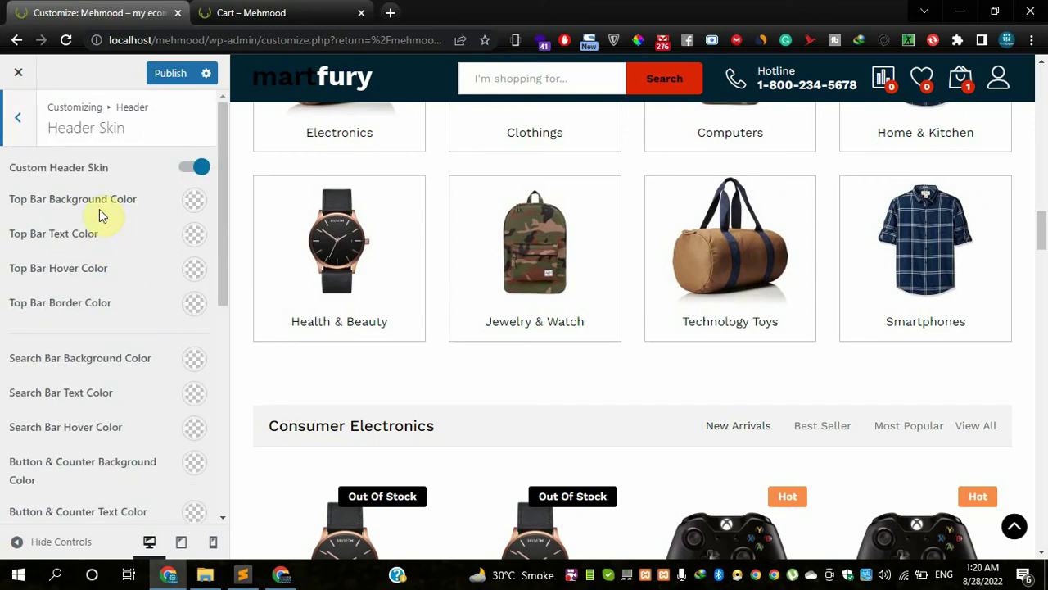
scroll(487, 224, up, 15)
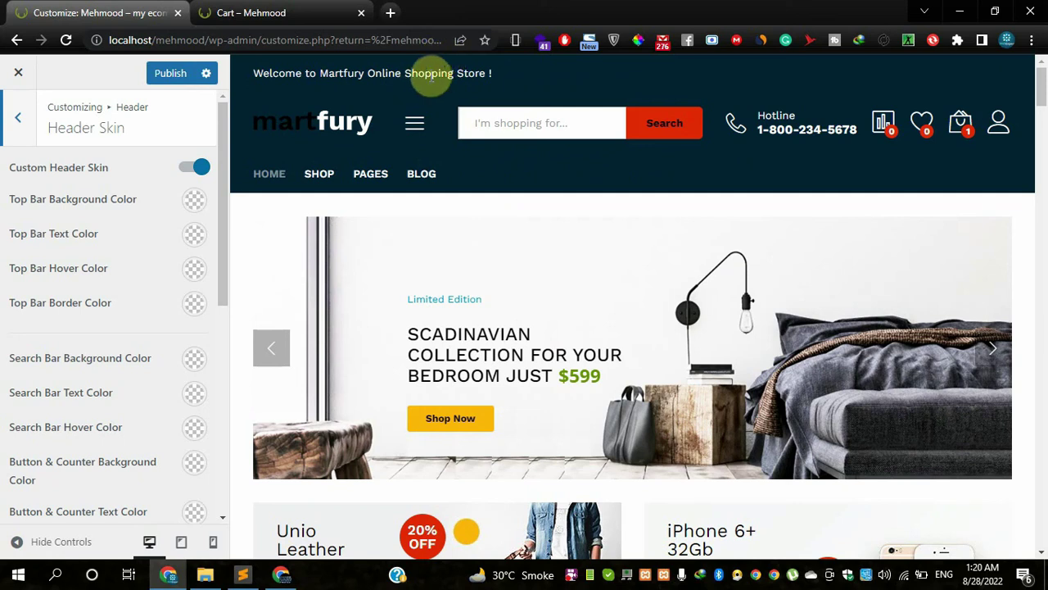
click(192, 205)
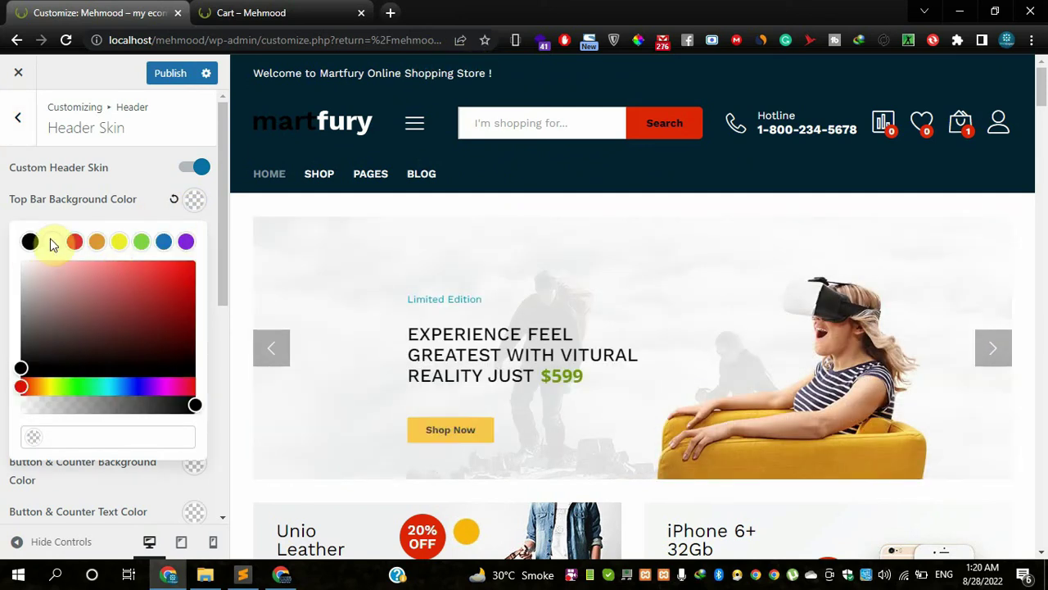
click(143, 242)
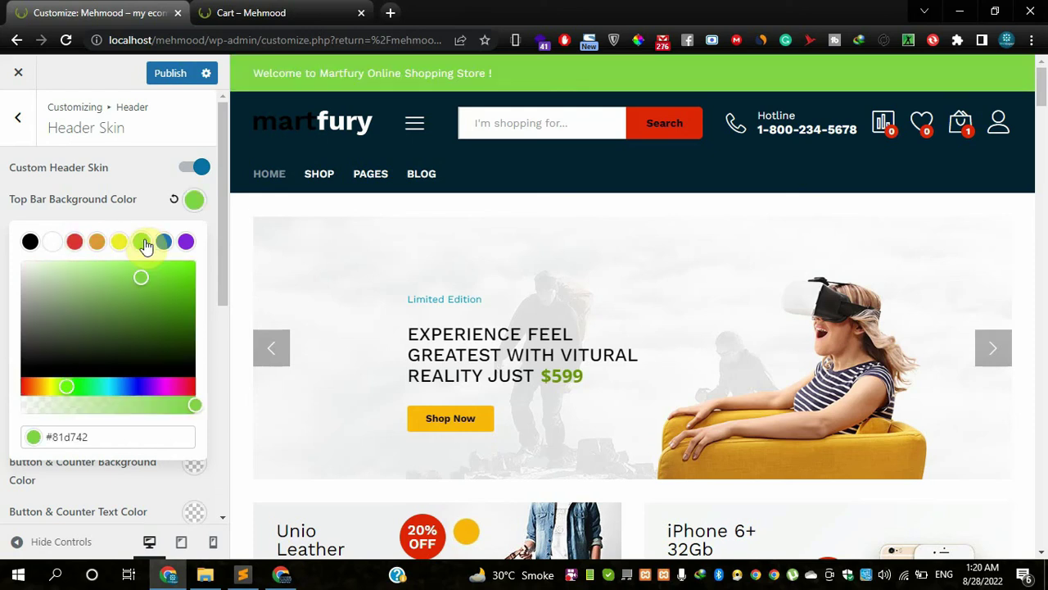
click(29, 242)
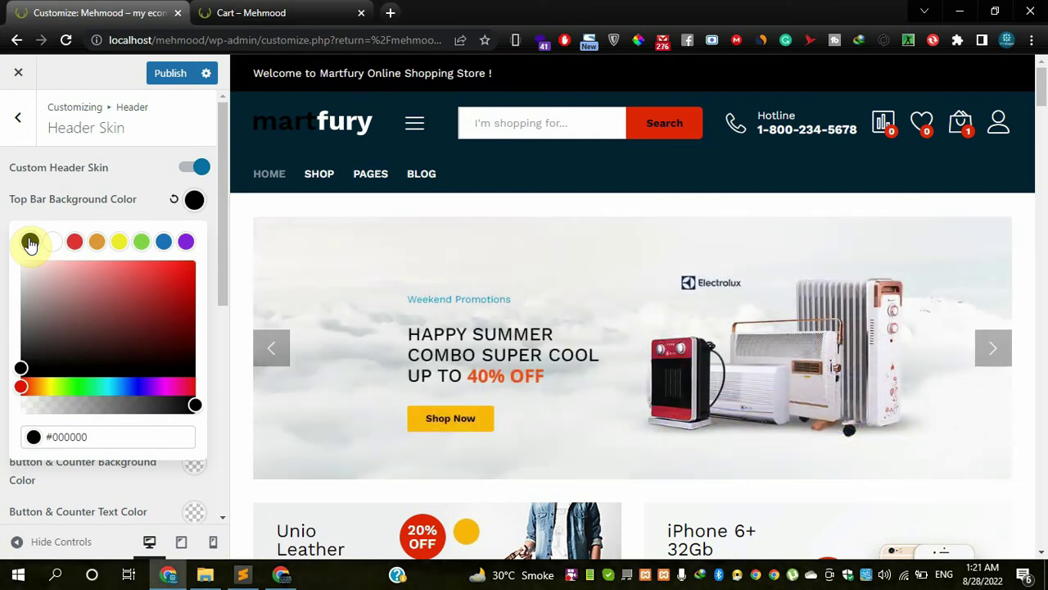
click(170, 198)
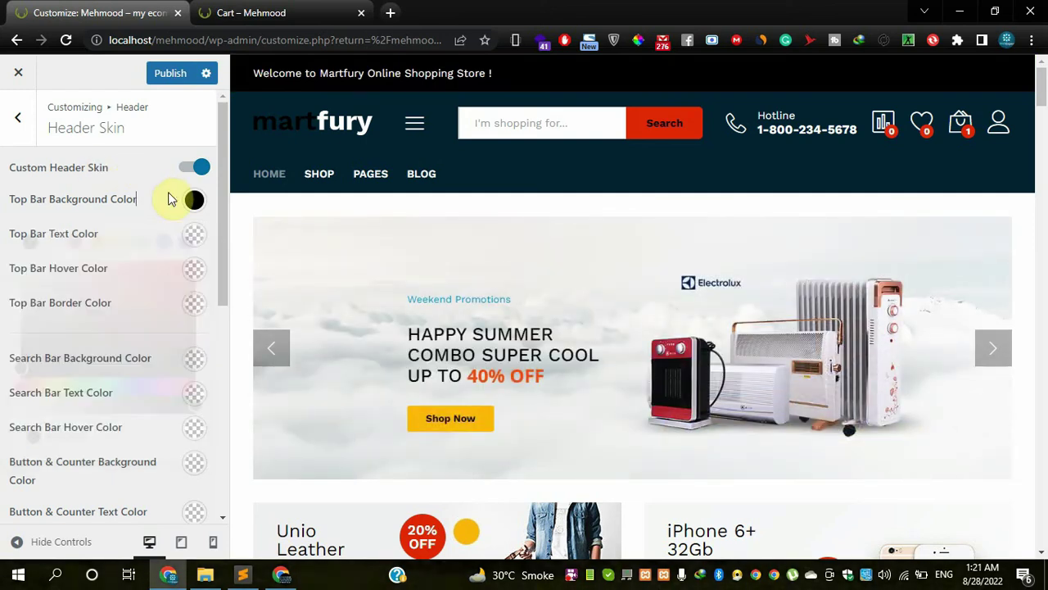
- Set Top Bar Text Color to white (#ffffff)
click(195, 237)
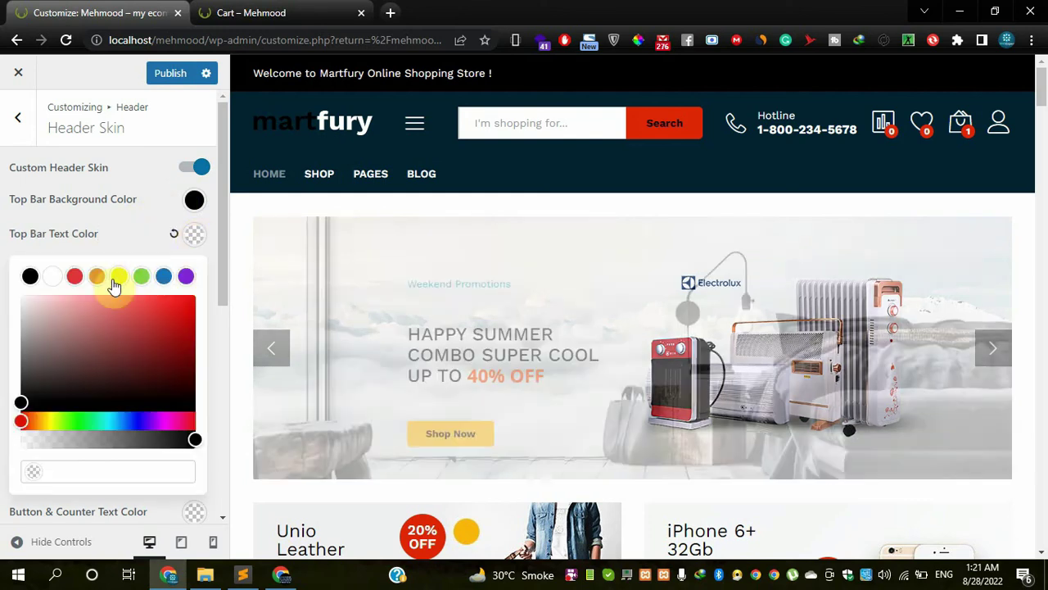
click(123, 279)
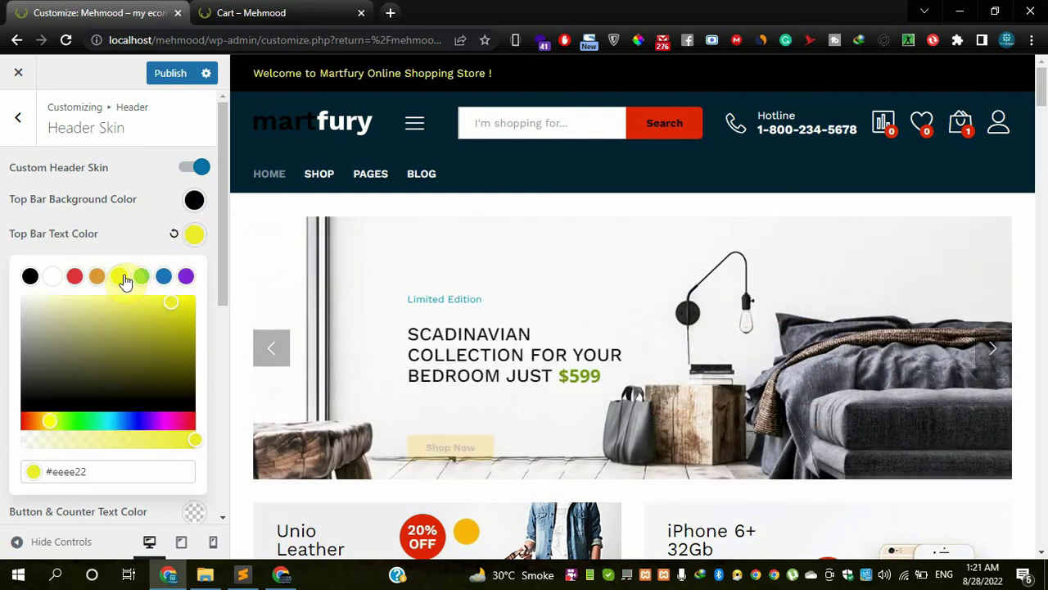
click(54, 279)
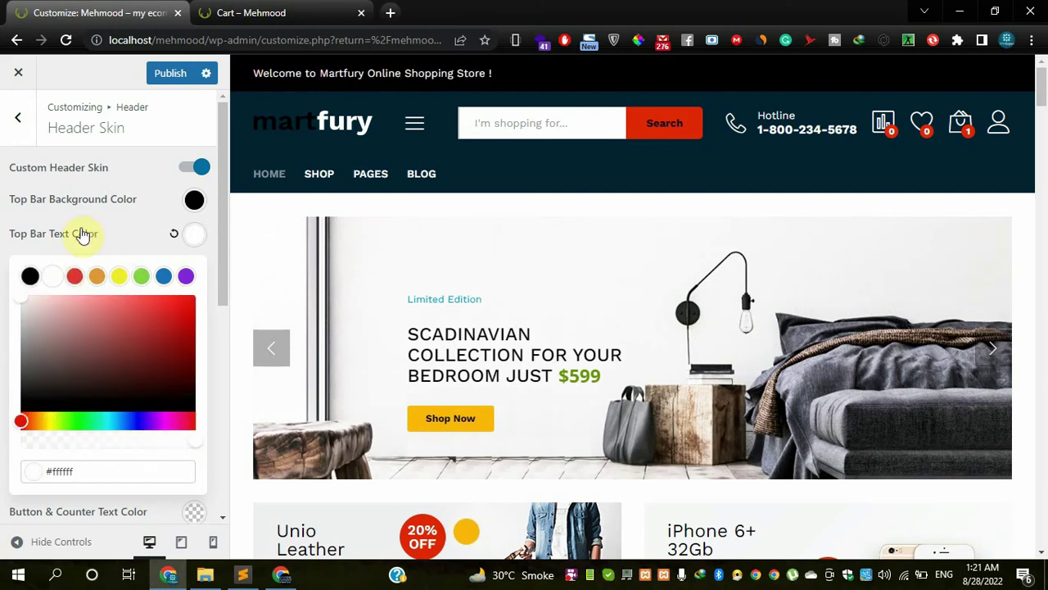
- Toggle Custom Header Skin off and back on, then set Search Bar Hover Color to green
click(115, 174)
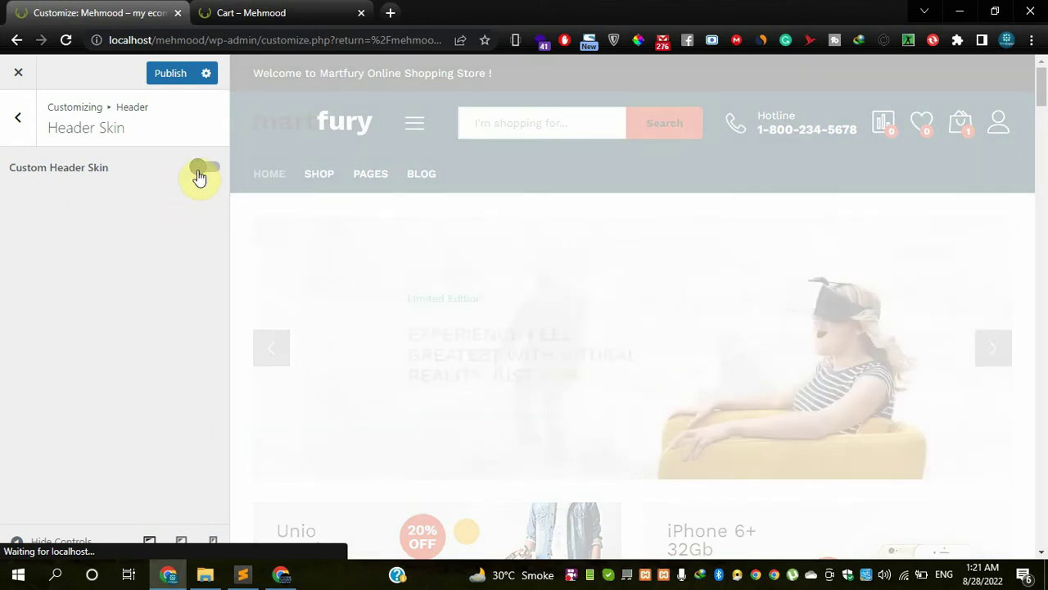
click(202, 168)
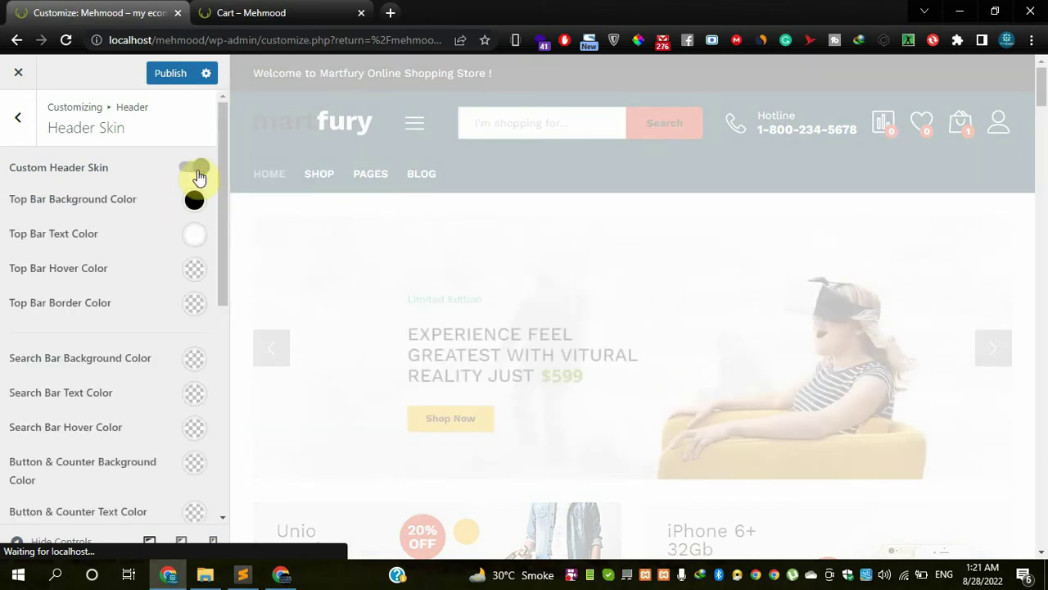
scroll(107, 319, down, 5)
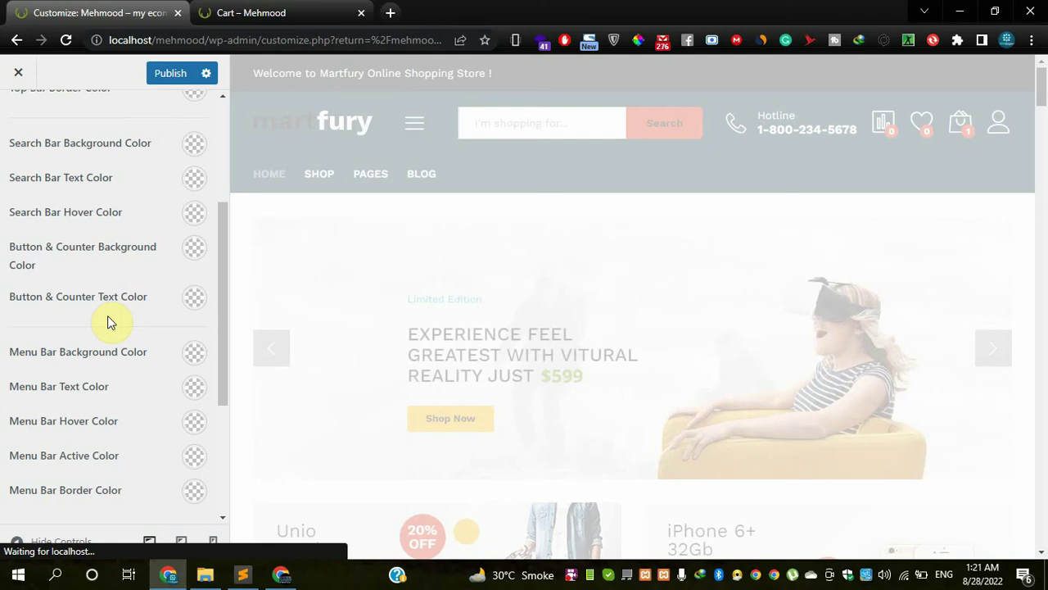
scroll(108, 320, down, 3)
scroll(107, 323, up, 5)
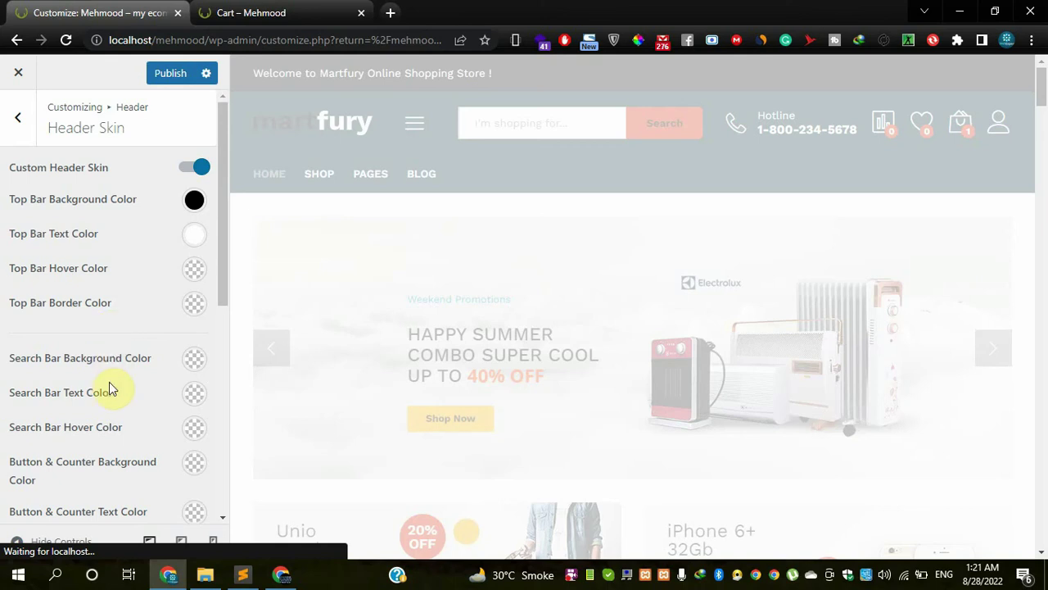
scroll(32, 360, down, 2)
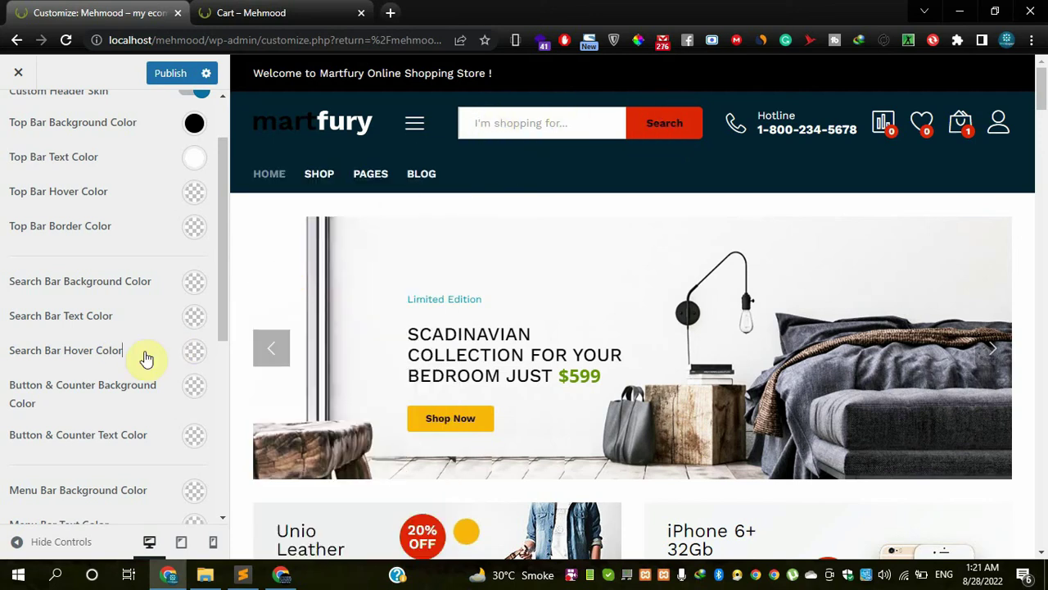
click(193, 351)
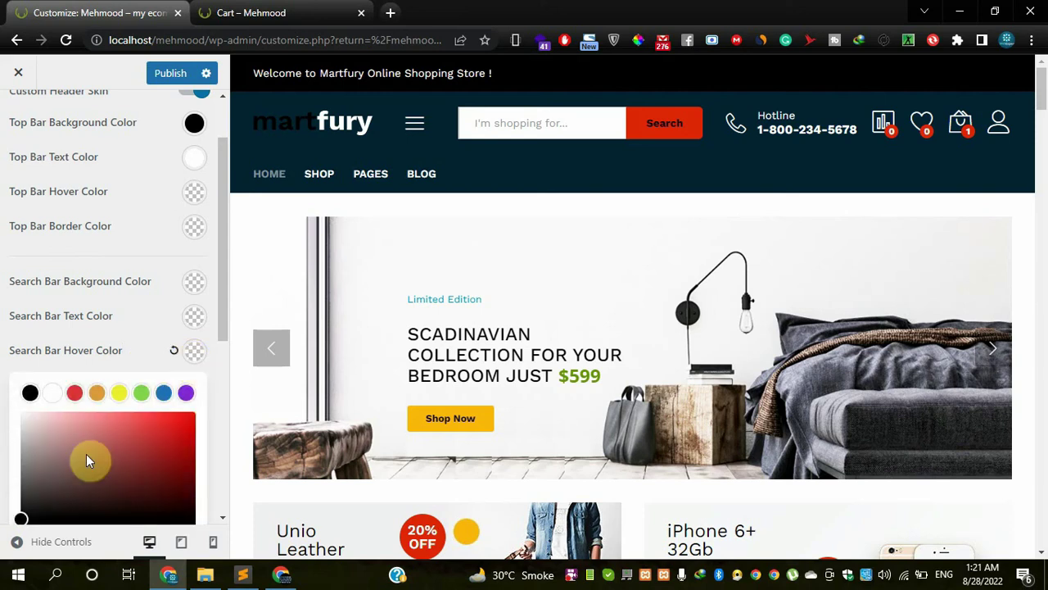
click(141, 393)
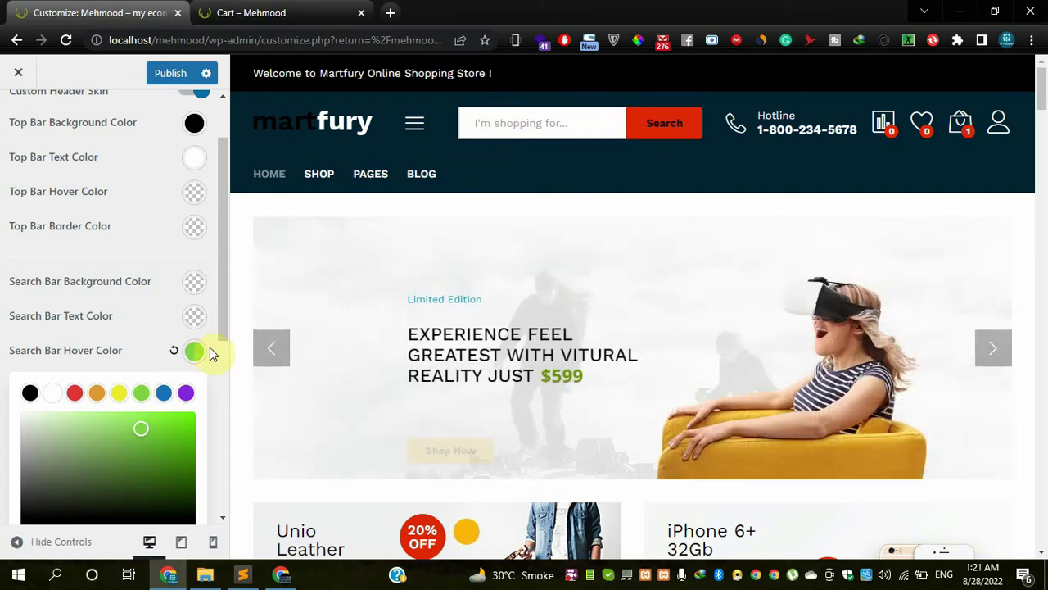
click(136, 351)
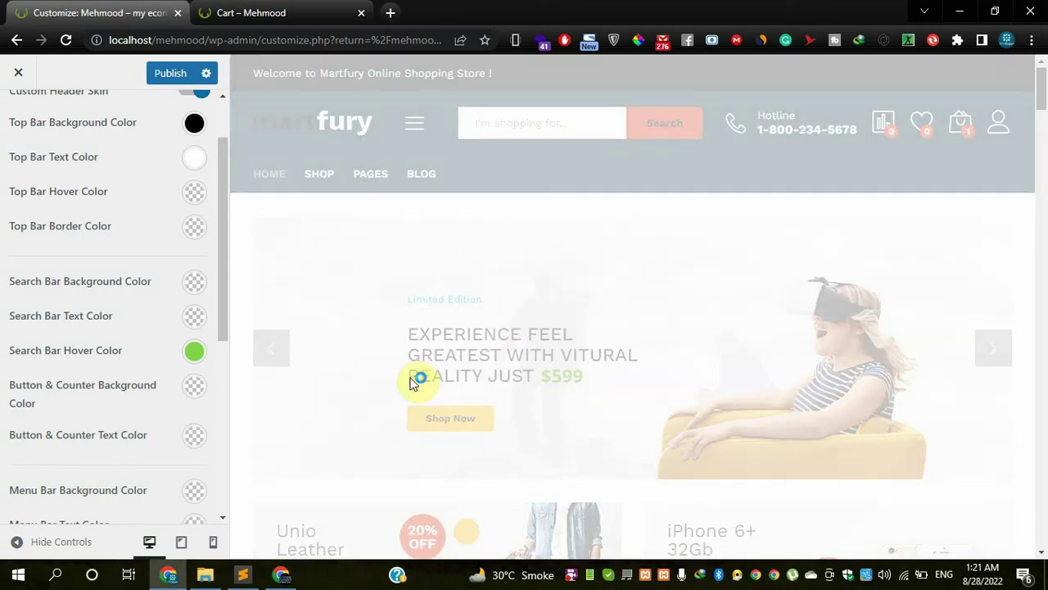
scroll(169, 393, up, 2)
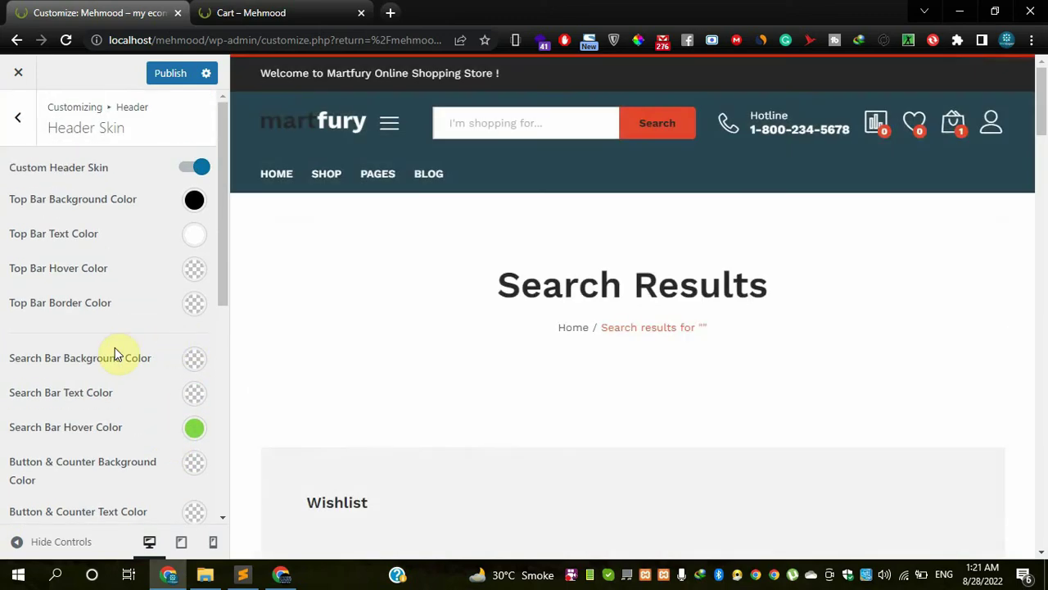
- Test the search box and pinned header while scrolling, then return the preview to the homepage
click(502, 124)
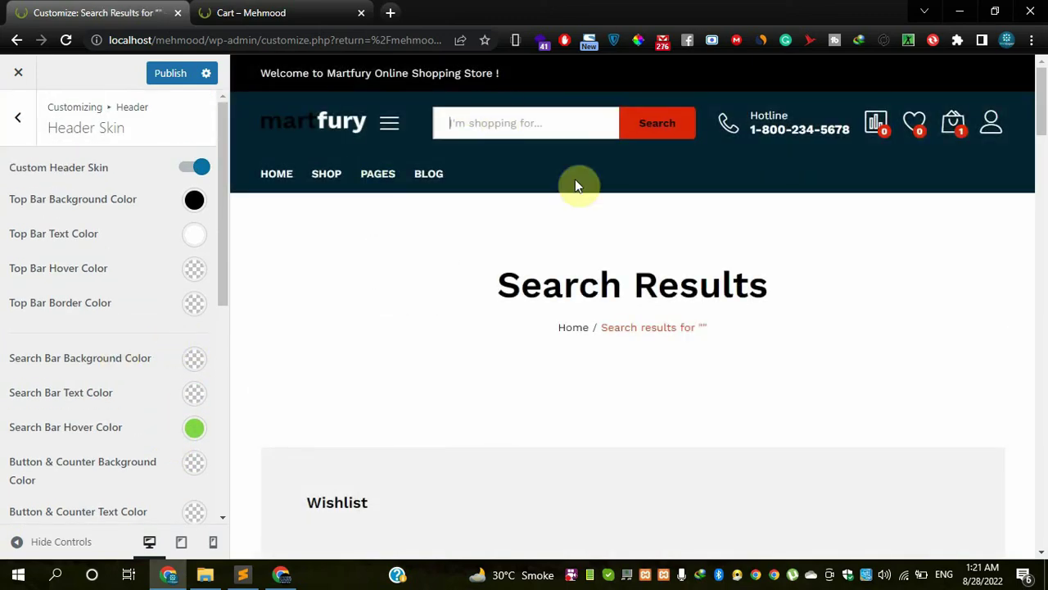
scroll(479, 270, down, 3)
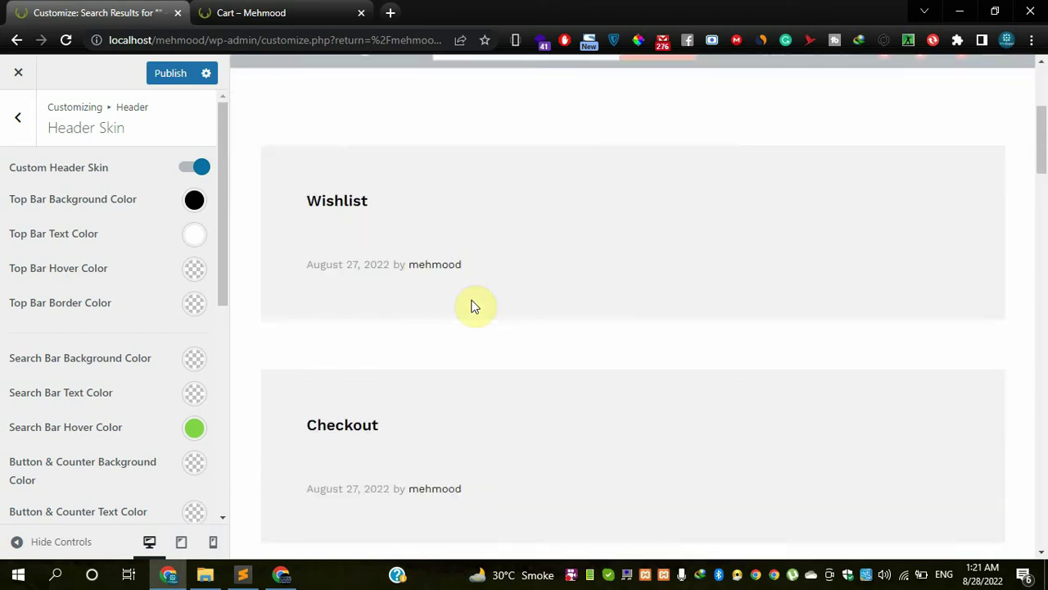
scroll(438, 237, up, 3)
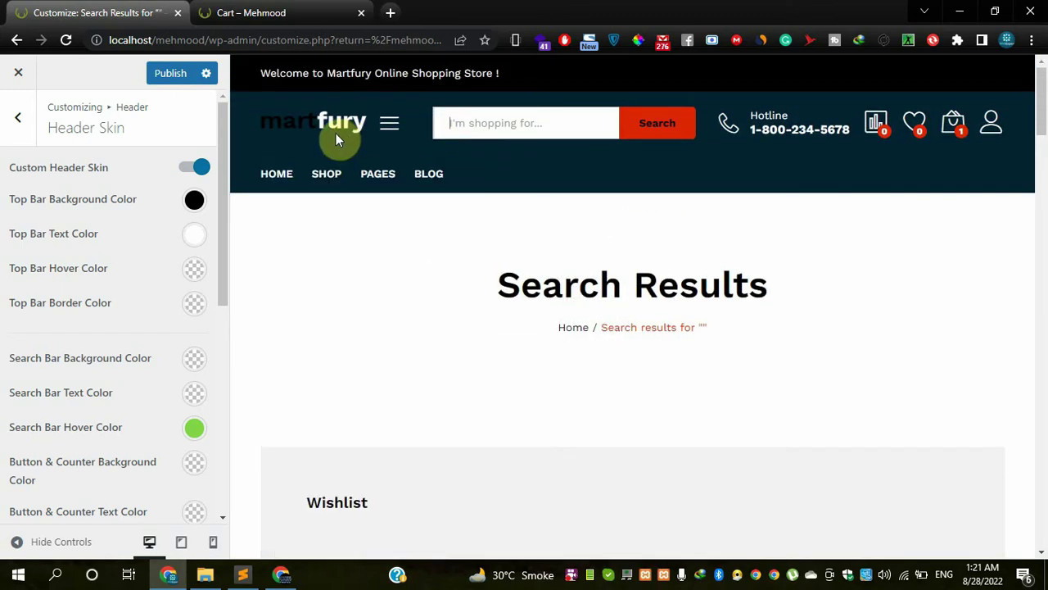
click(244, 168)
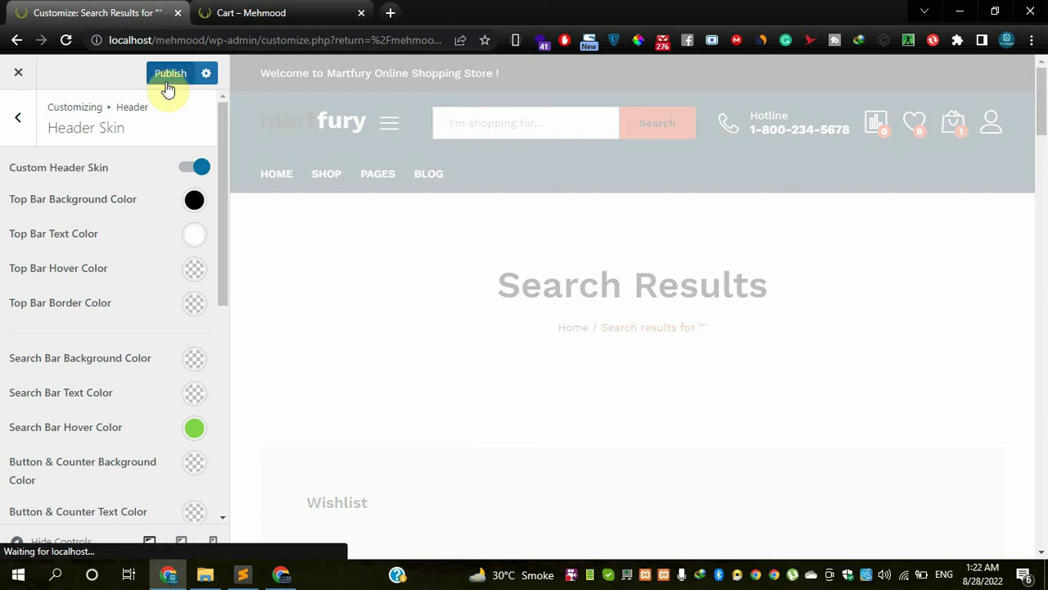
- Exit to the Dashboard discarding unsaved changes, then reopen Appearance > Customize
click(18, 72)
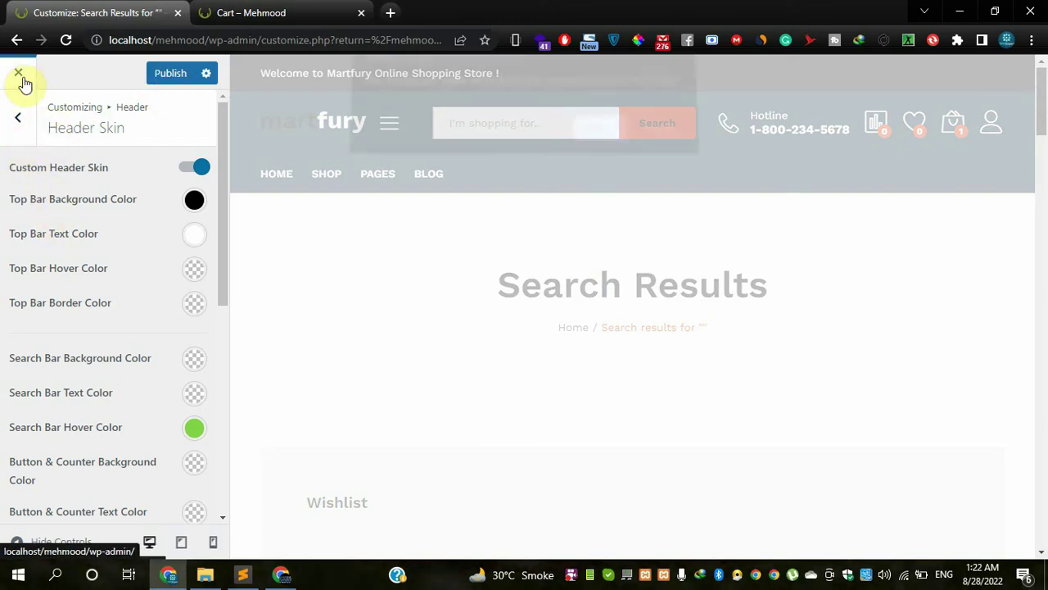
click(584, 145)
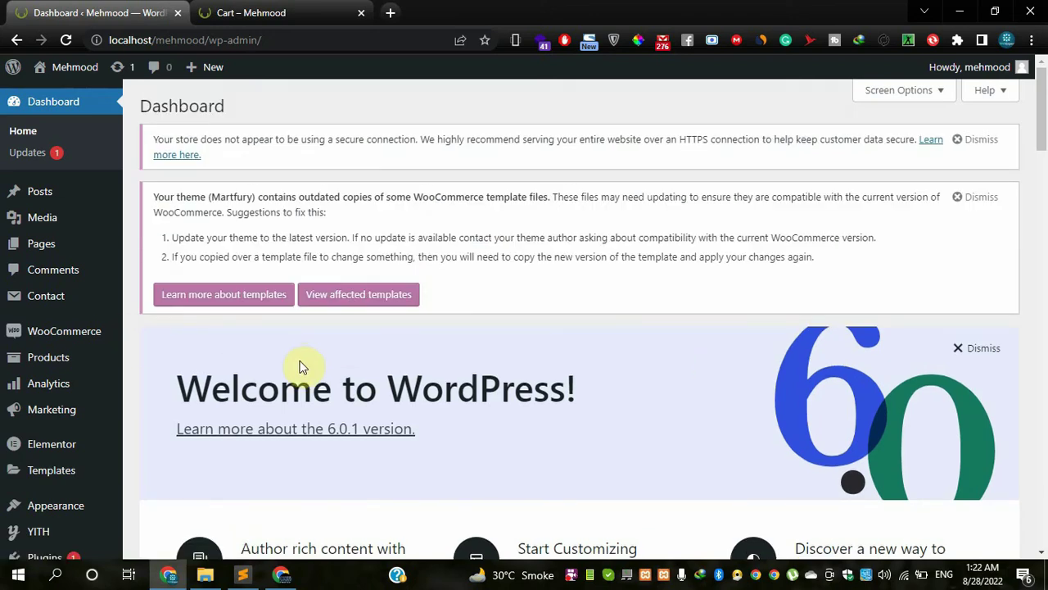
scroll(71, 391, down, 1)
mouse_move(47, 405)
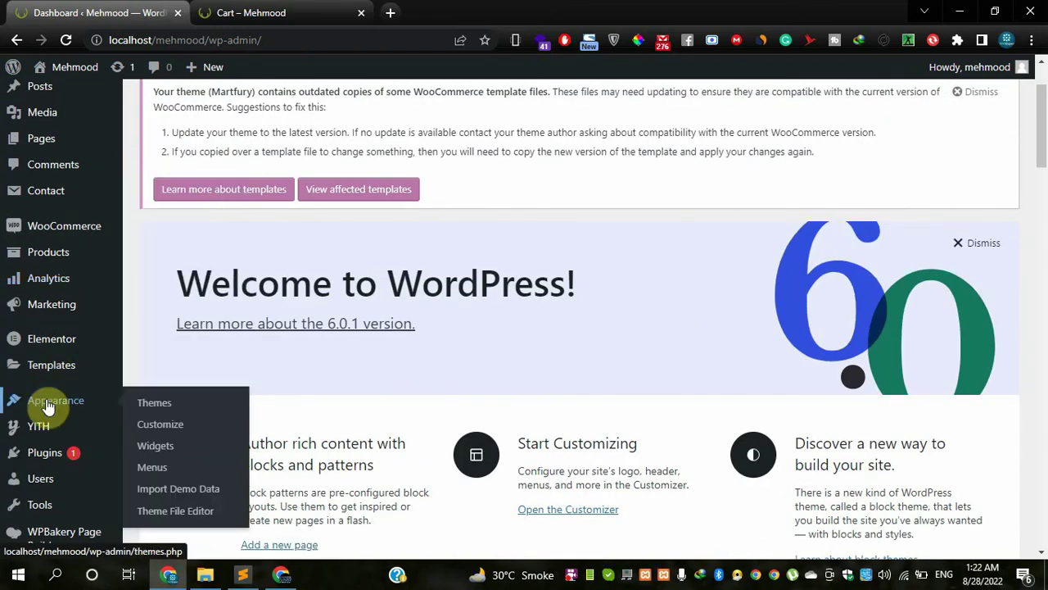
click(147, 426)
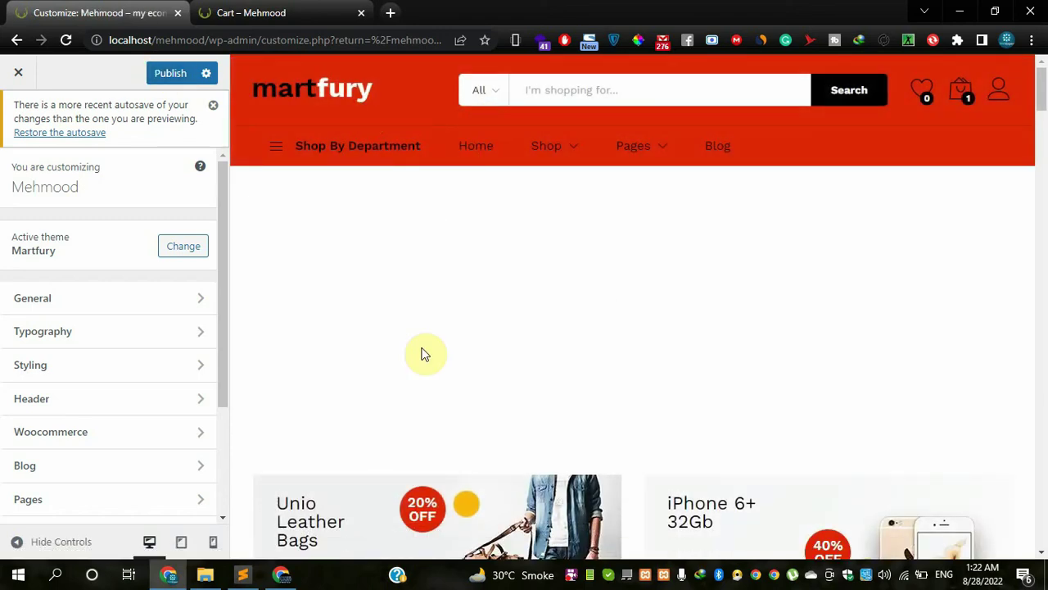
- Exit the Customizer and confirm leaving, discarding the unsaved header changes
scroll(423, 354, down, 10)
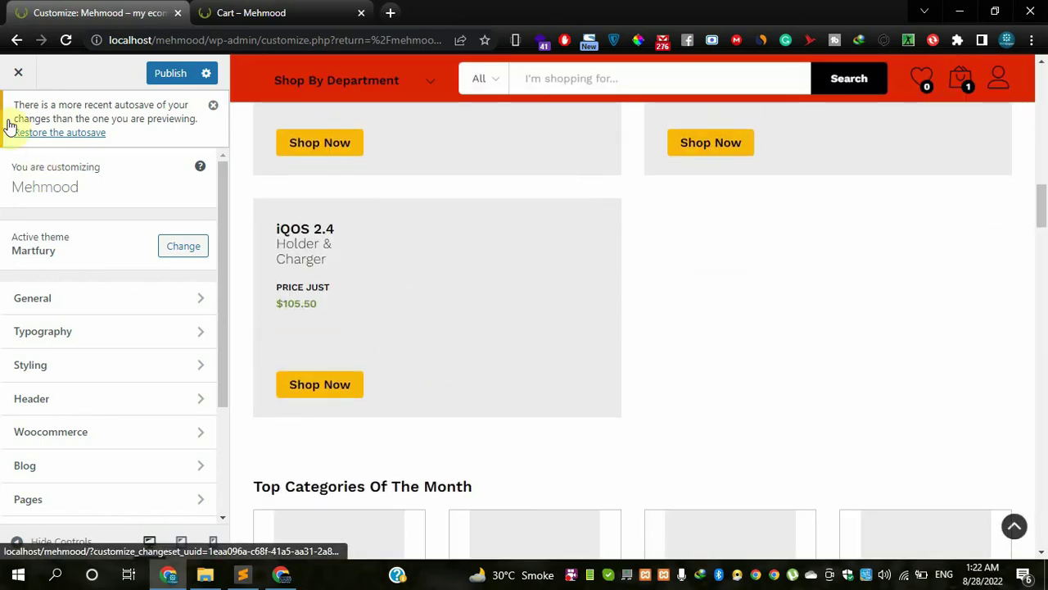
click(12, 82)
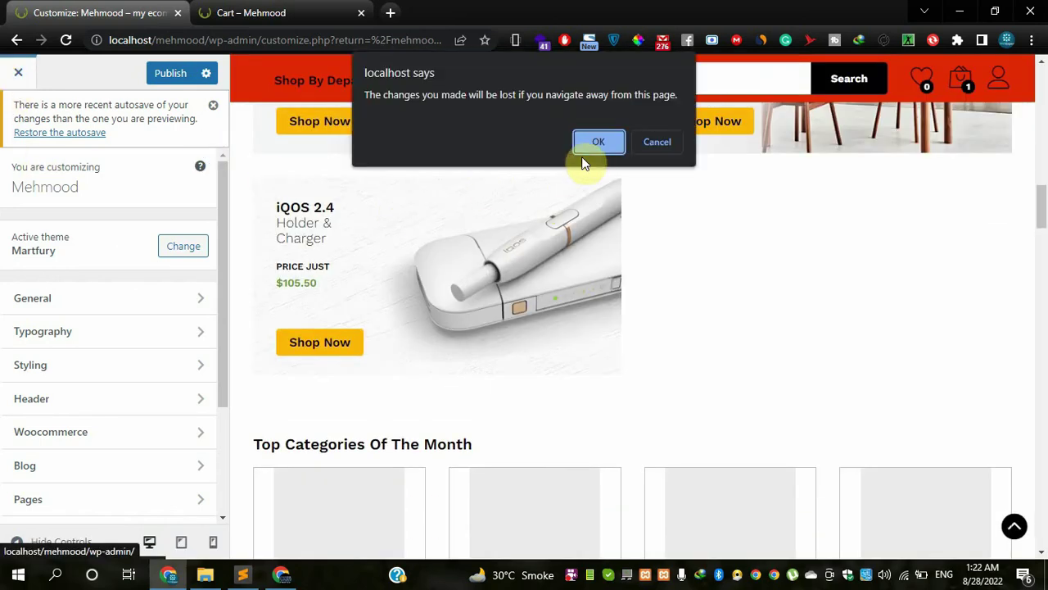
click(592, 149)
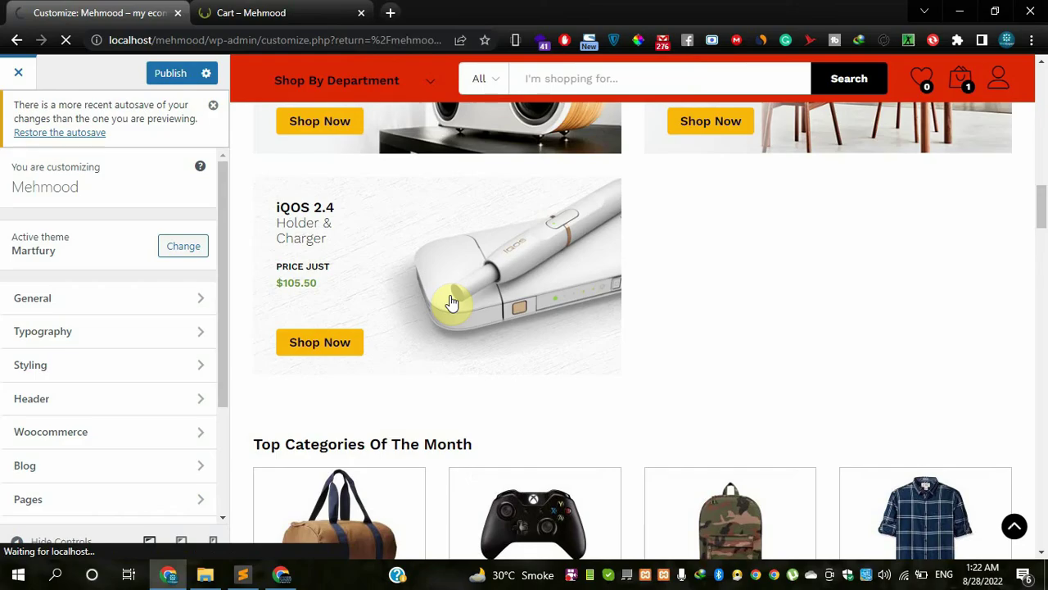